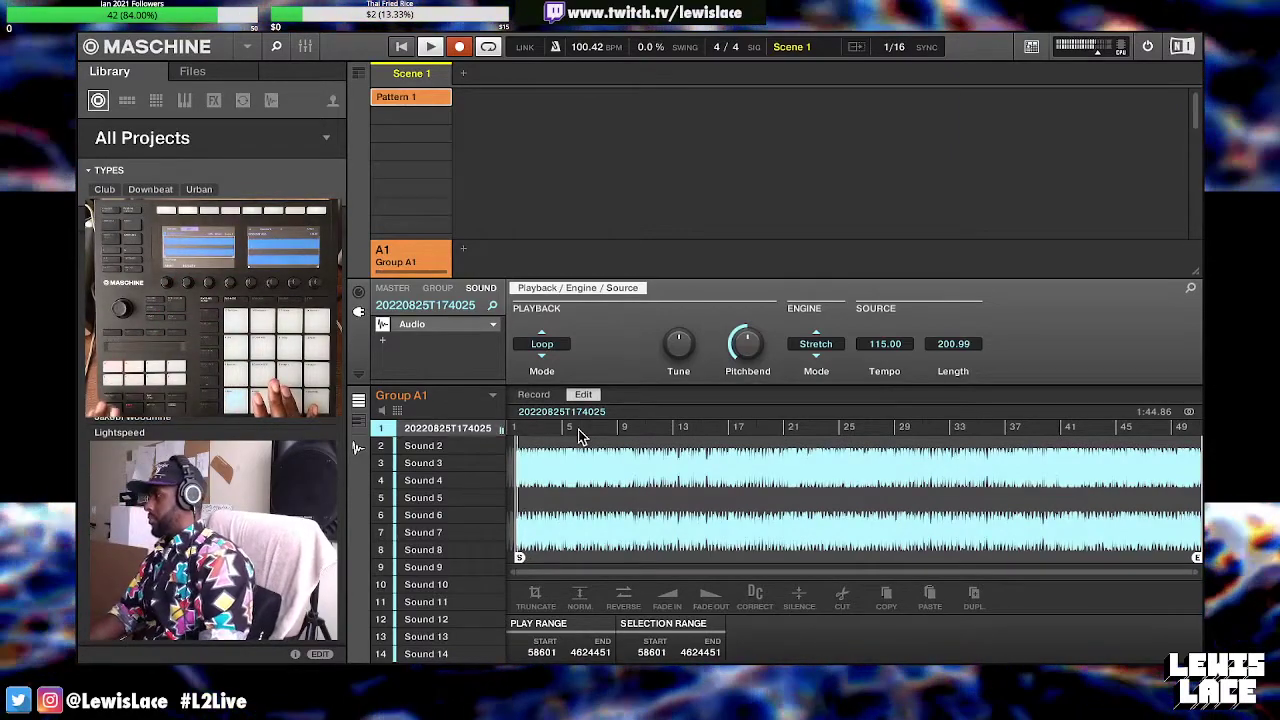
# Switch from the sample waveform to Group A1's Pattern 1 and play back the sampled audio
pyautogui.click(360, 448)
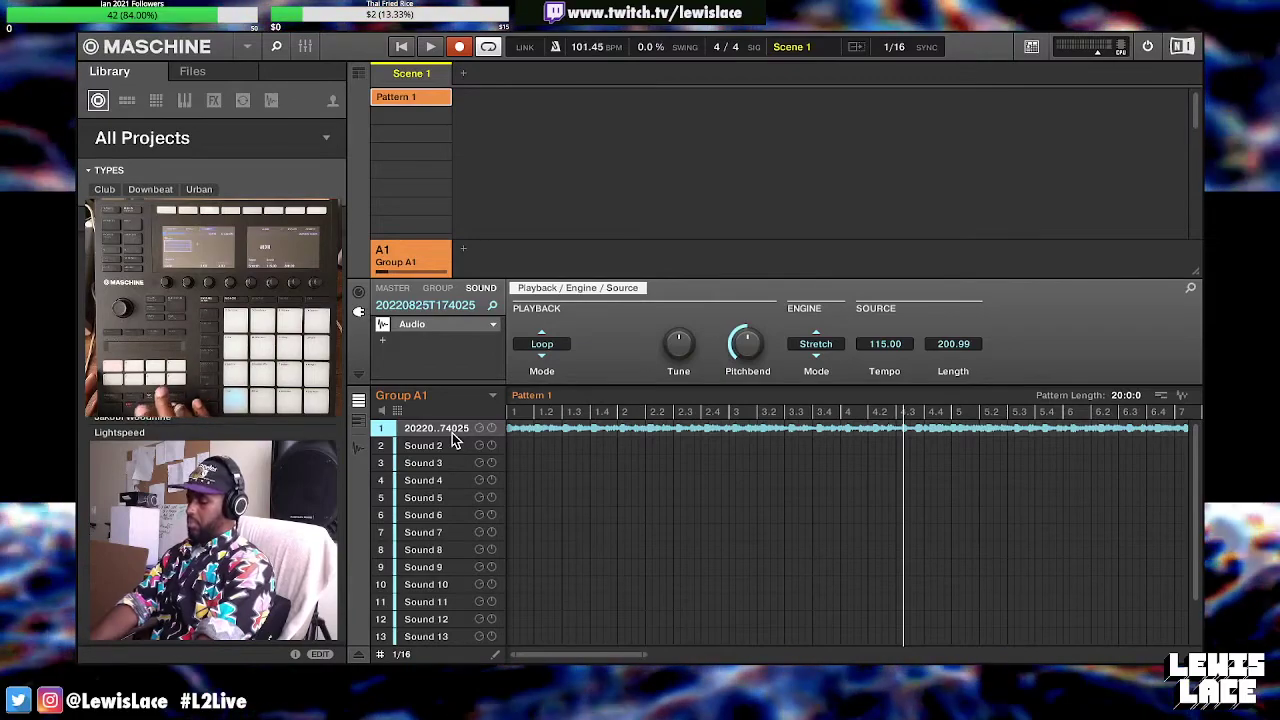
pyautogui.press('space')
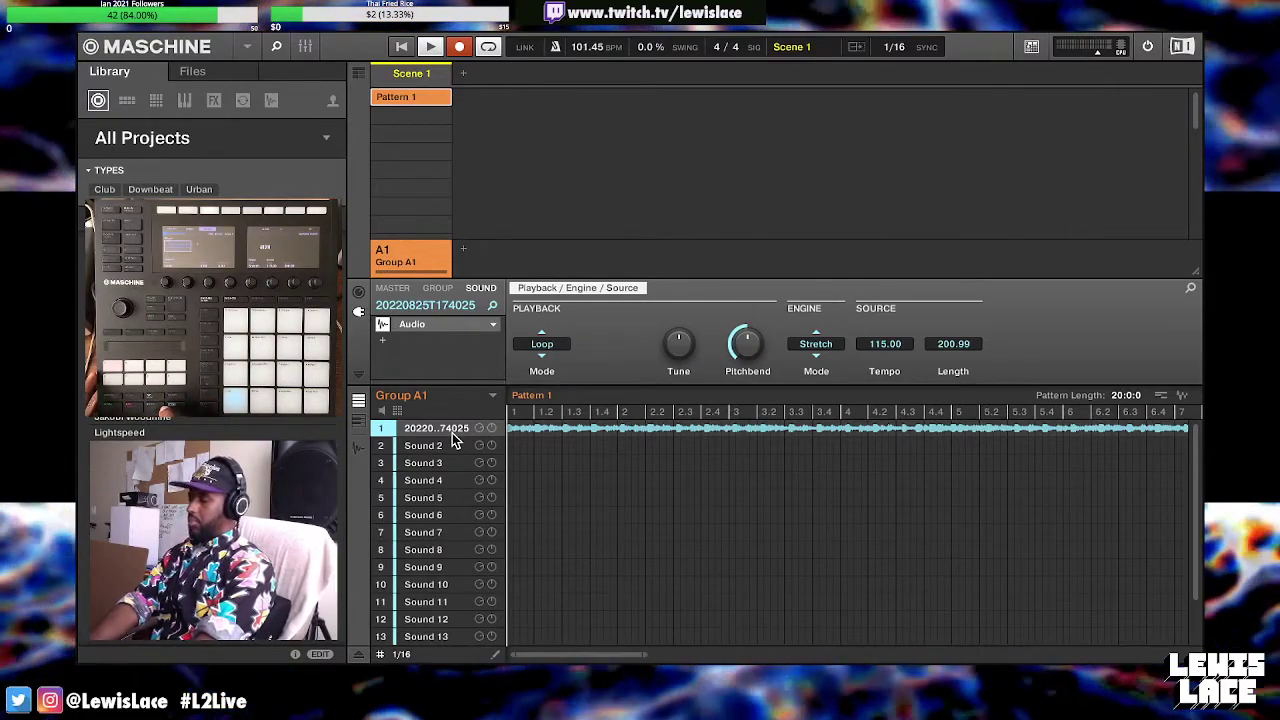
pyautogui.press('space')
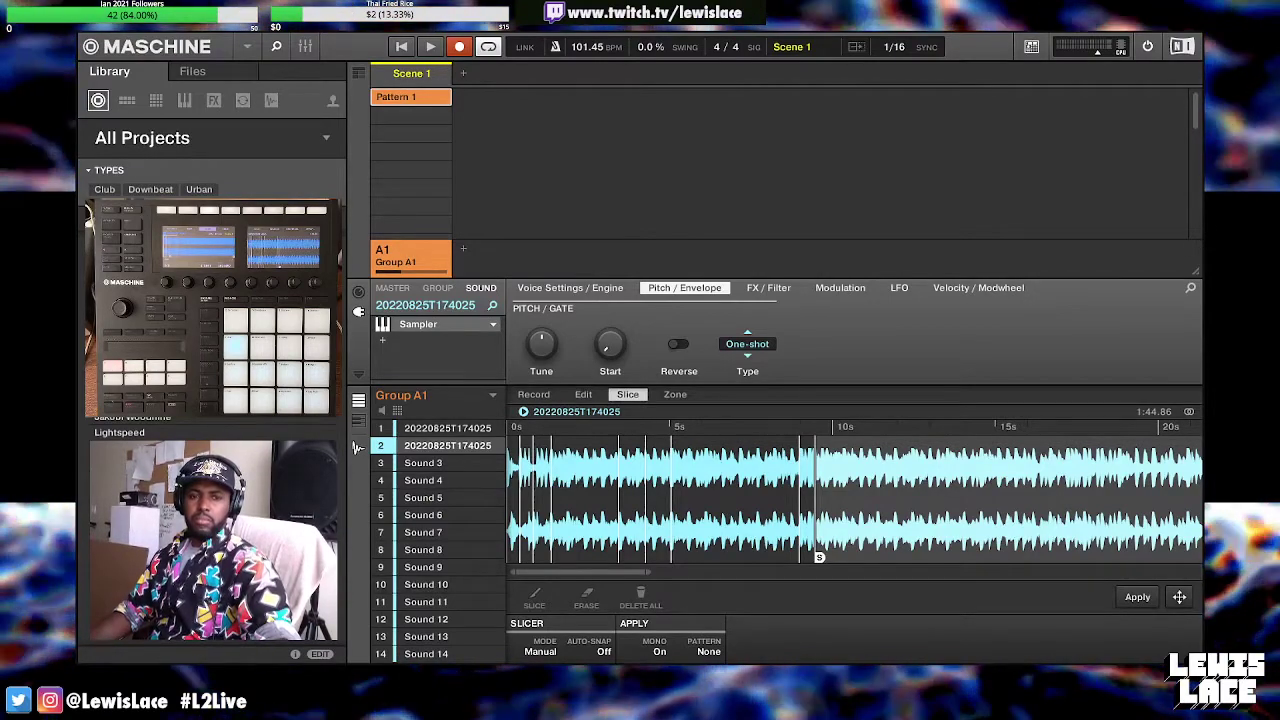
# Add a second group, load the SouthTown Kit from the group library with its patterns, and select the 1-86 Bpm pattern
pyautogui.click(463, 256)
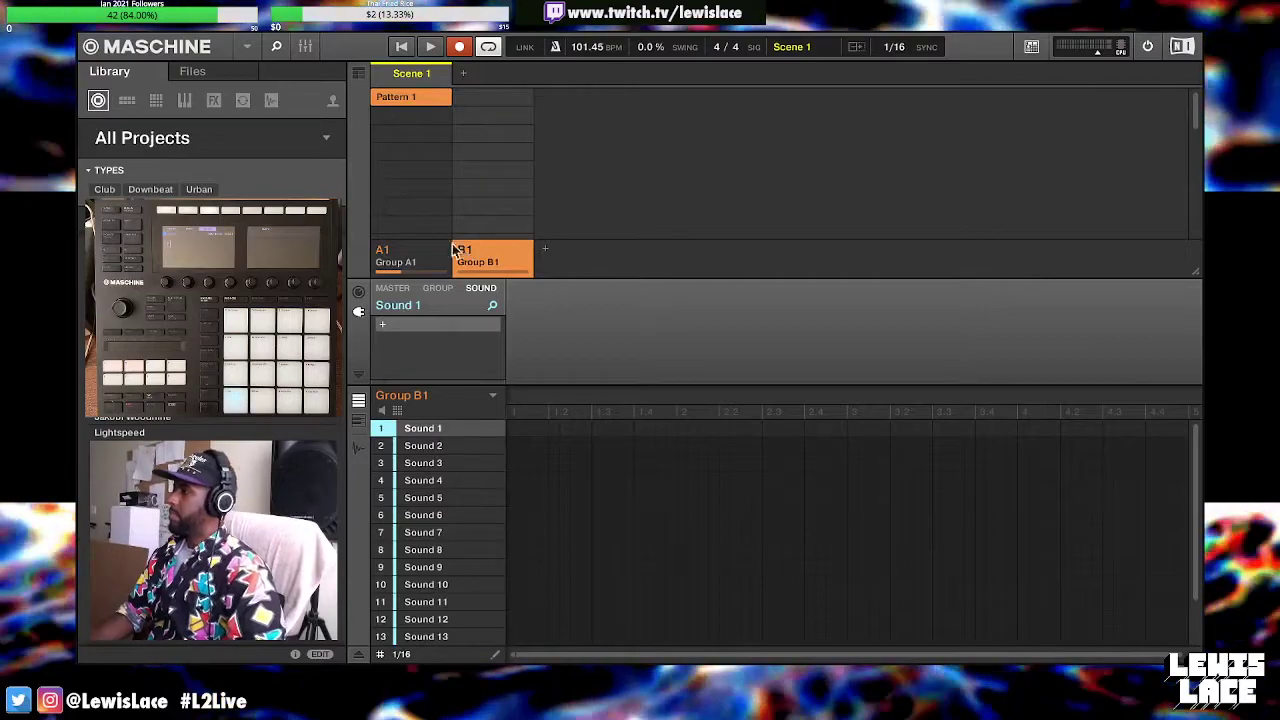
pyautogui.click(152, 100)
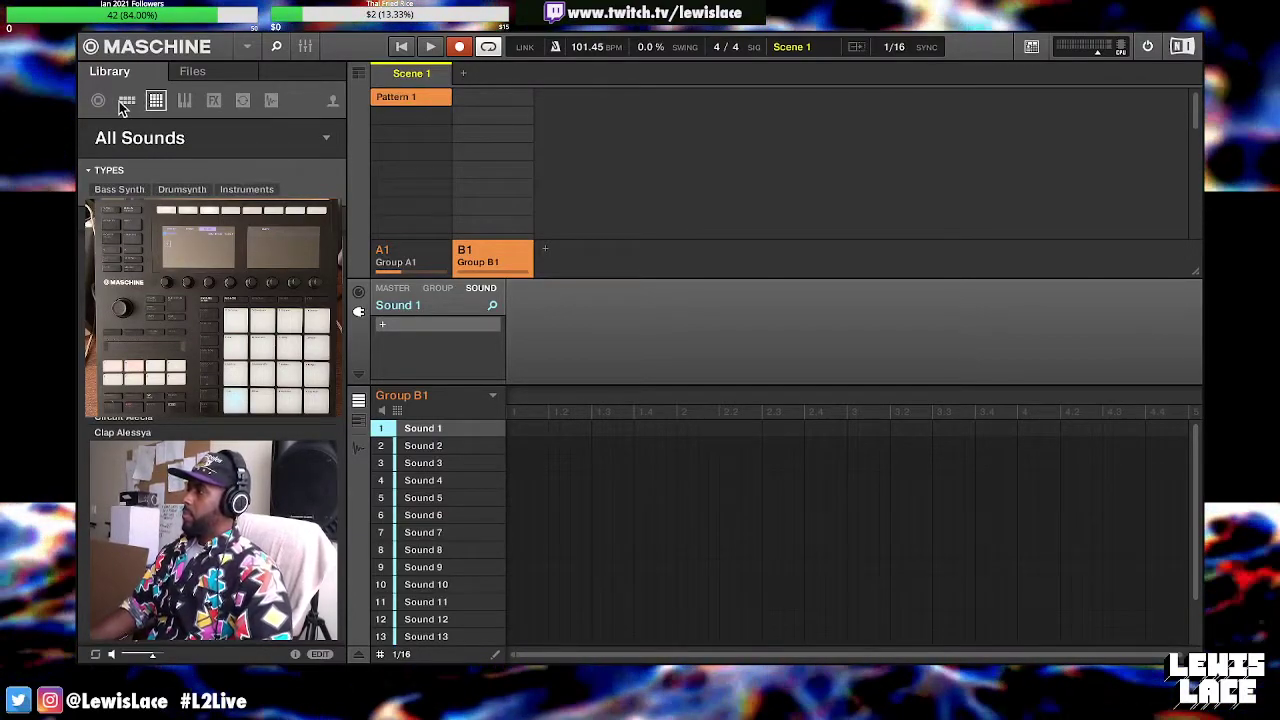
pyautogui.click(123, 103)
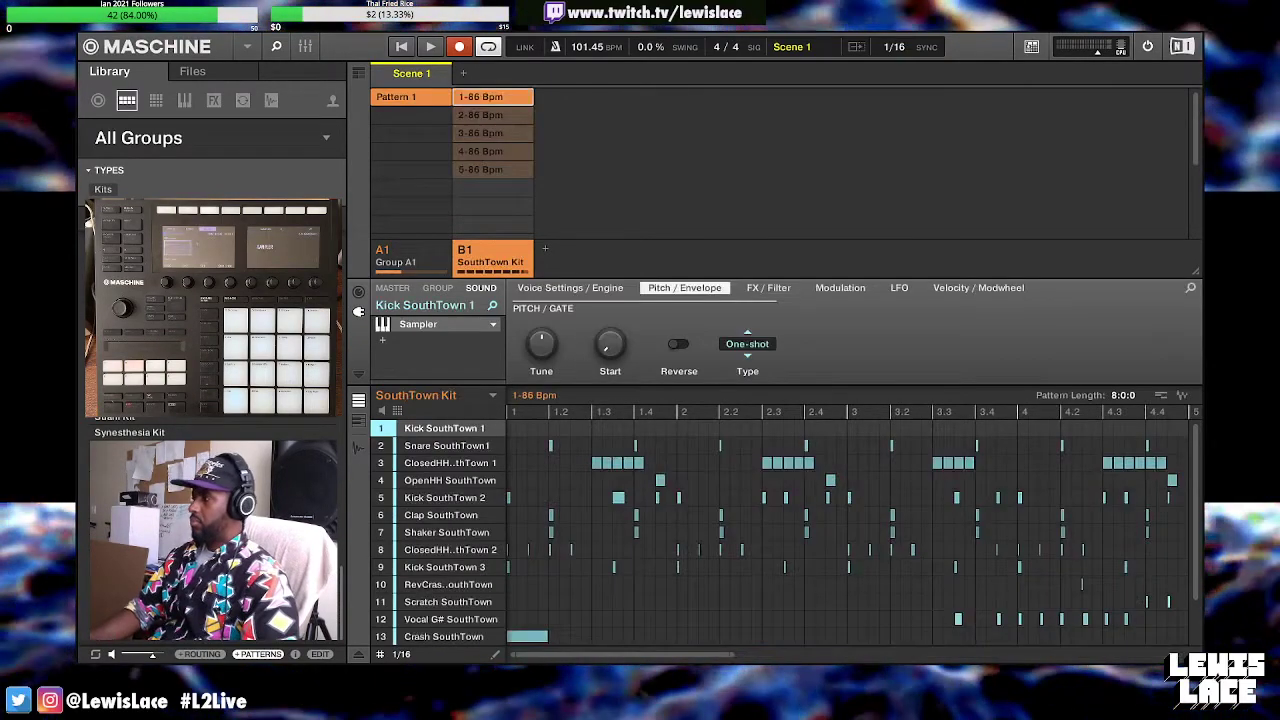
pyautogui.click(464, 97)
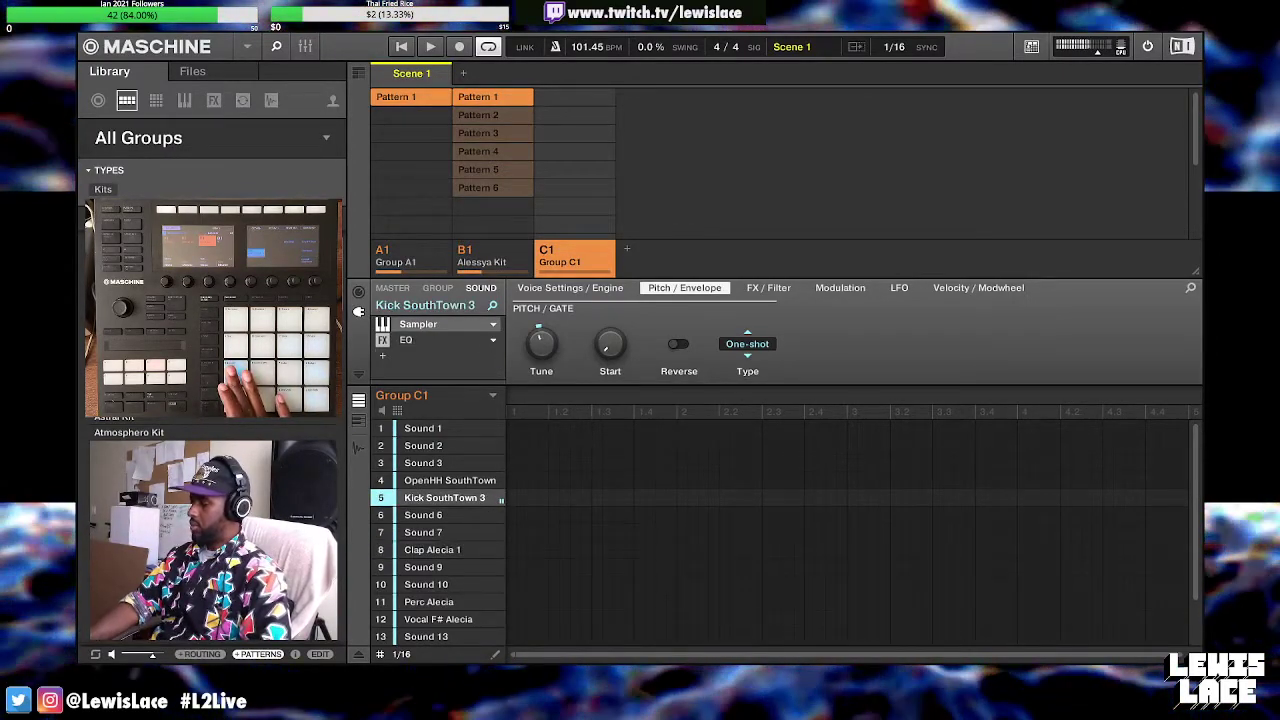
# Add a second scene and record a Kick SouthTown 3 and Clap Alecia 1 pattern in Group C1
pyautogui.moveTo(455, 5)
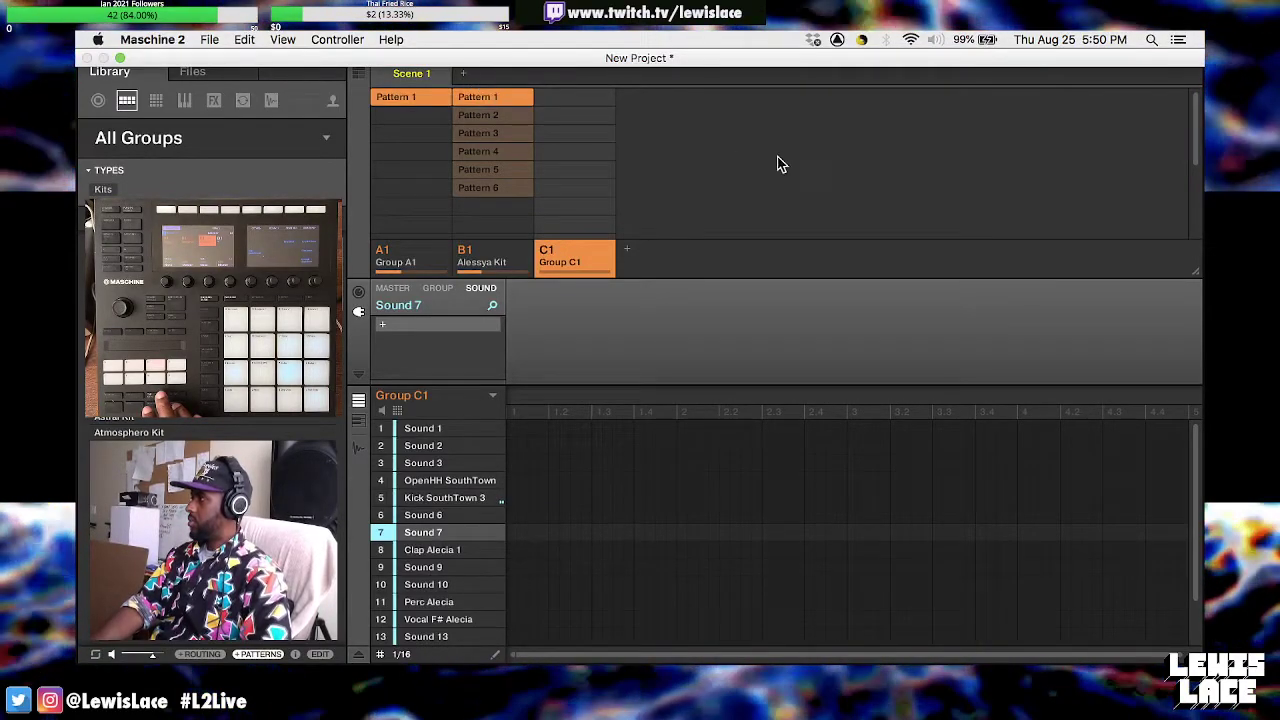
pyautogui.click(465, 74)
pyautogui.hotkey('ctrl', 'r')
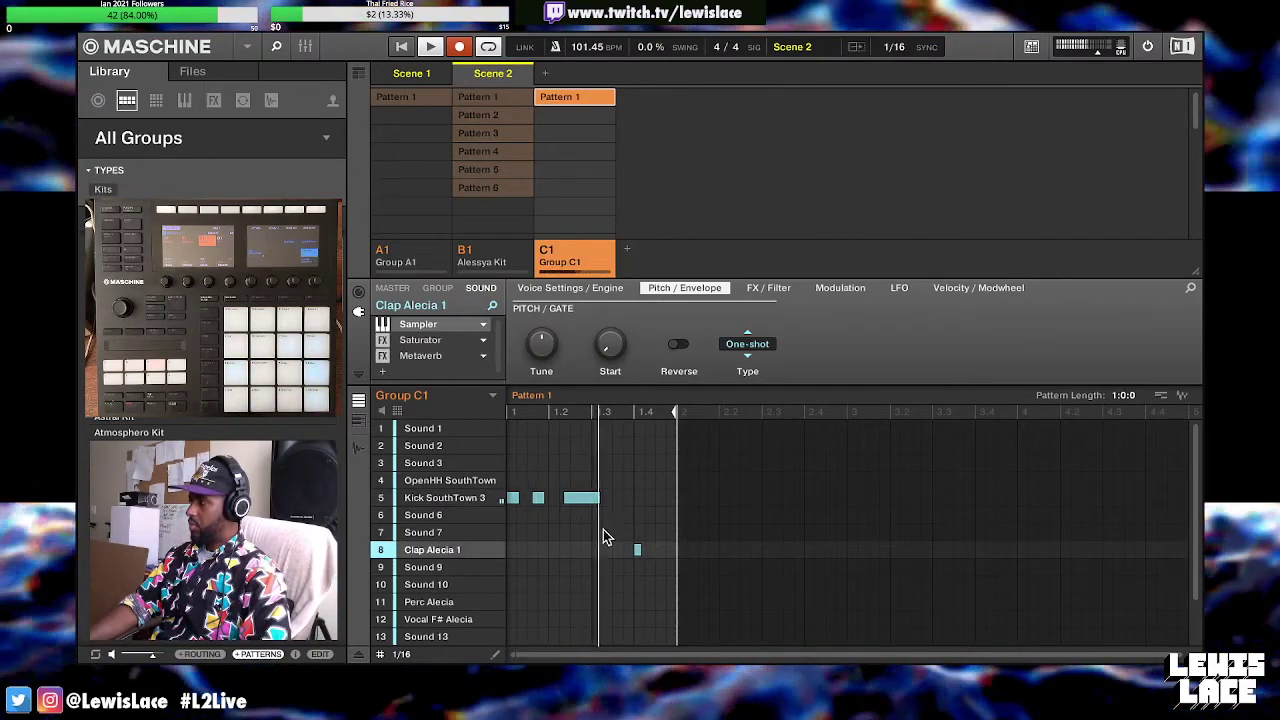
# Quantize the kick notes in Group C1's Pattern 1 and shift the second kick forward by one sixteenth
pyautogui.moveTo(624, 512); pyautogui.dragTo(312, 425)
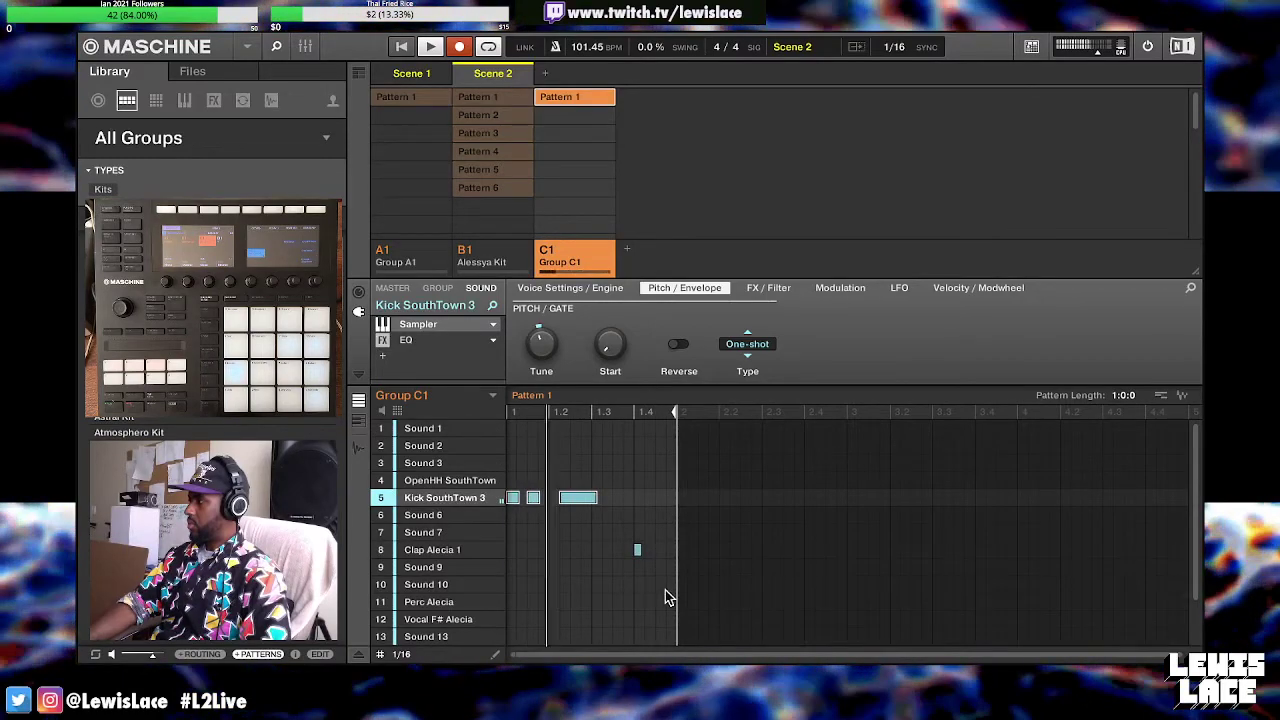
pyautogui.click(528, 514)
pyautogui.moveTo(531, 499); pyautogui.dragTo(540, 502)
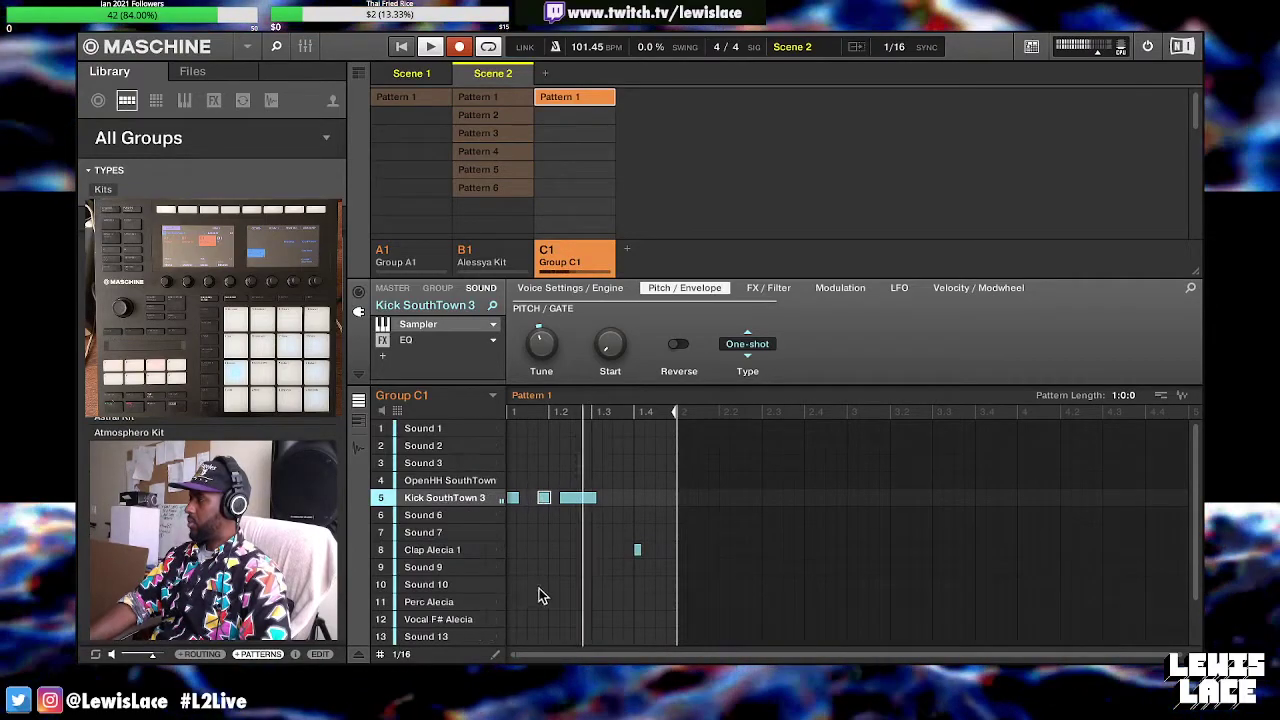
# Delete all kick and clap notes from Group C1's Pattern 1
pyautogui.click(597, 532)
pyautogui.moveTo(643, 590); pyautogui.dragTo(478, 430)
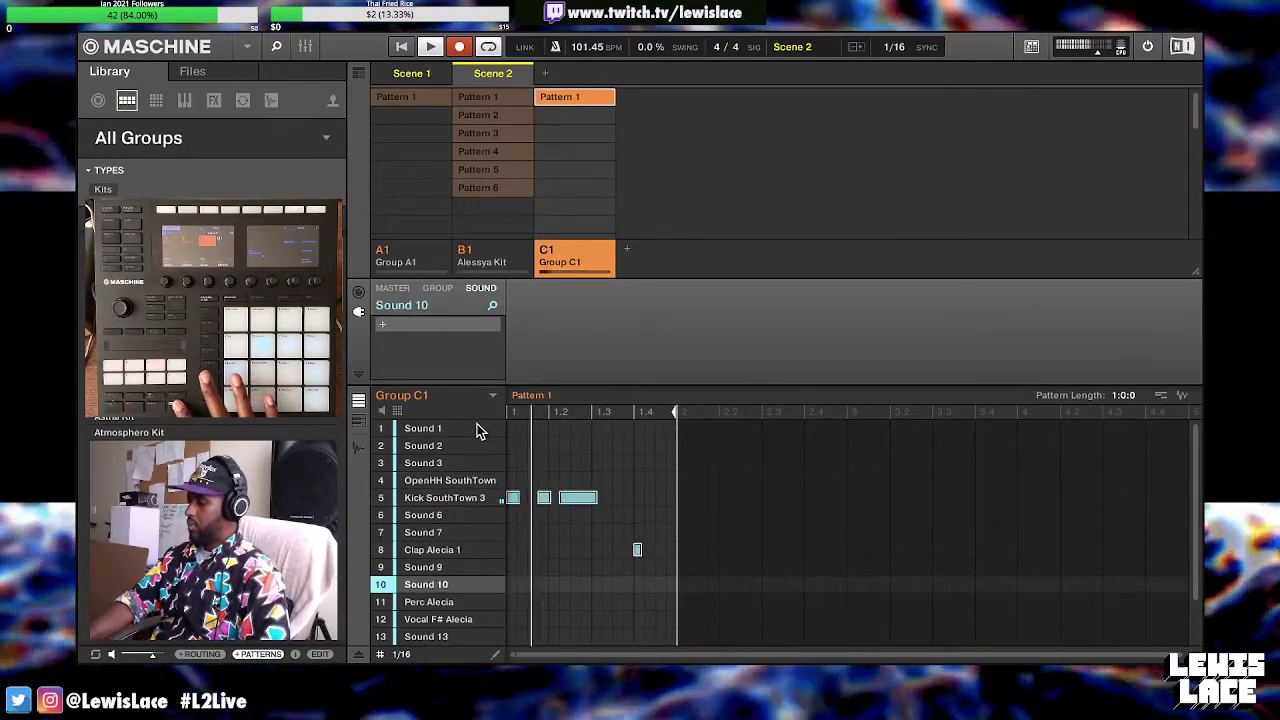
pyautogui.press('Delete')
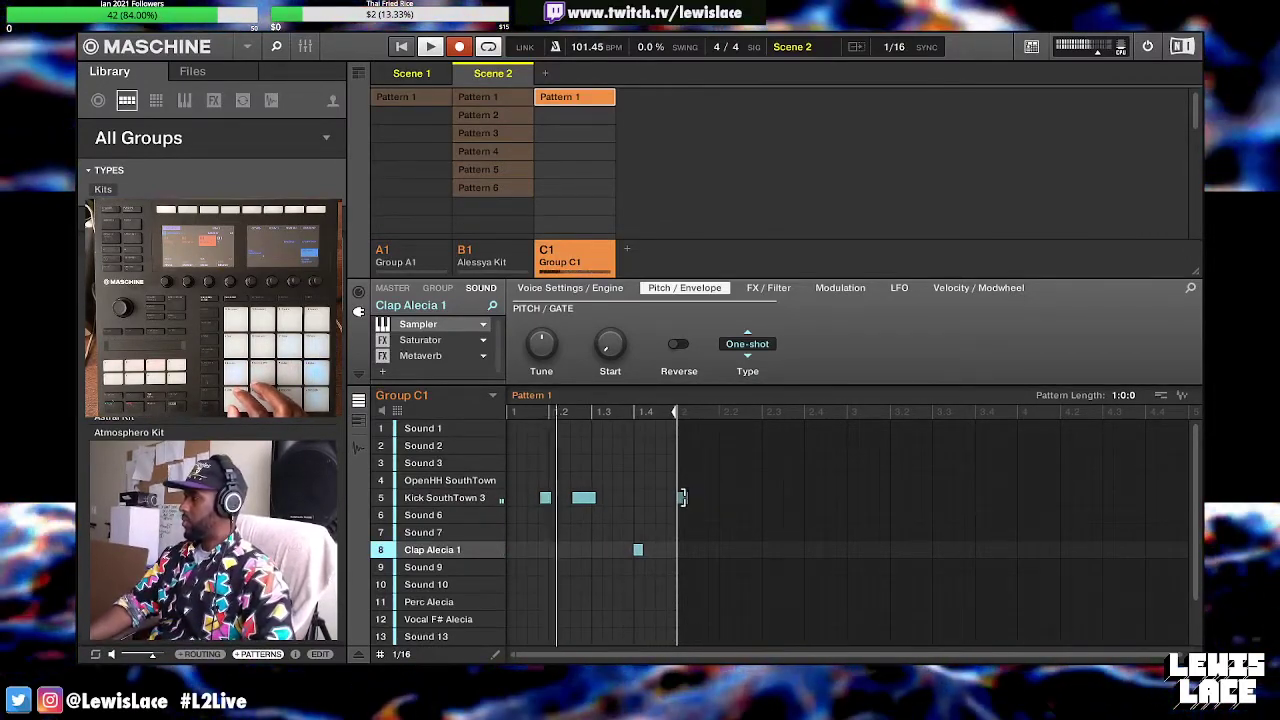
# Align Pattern 1's kicks and clap to the grid with the first kick on beat 1, and duplicate the pattern to two bars
pyautogui.click(403, 502)
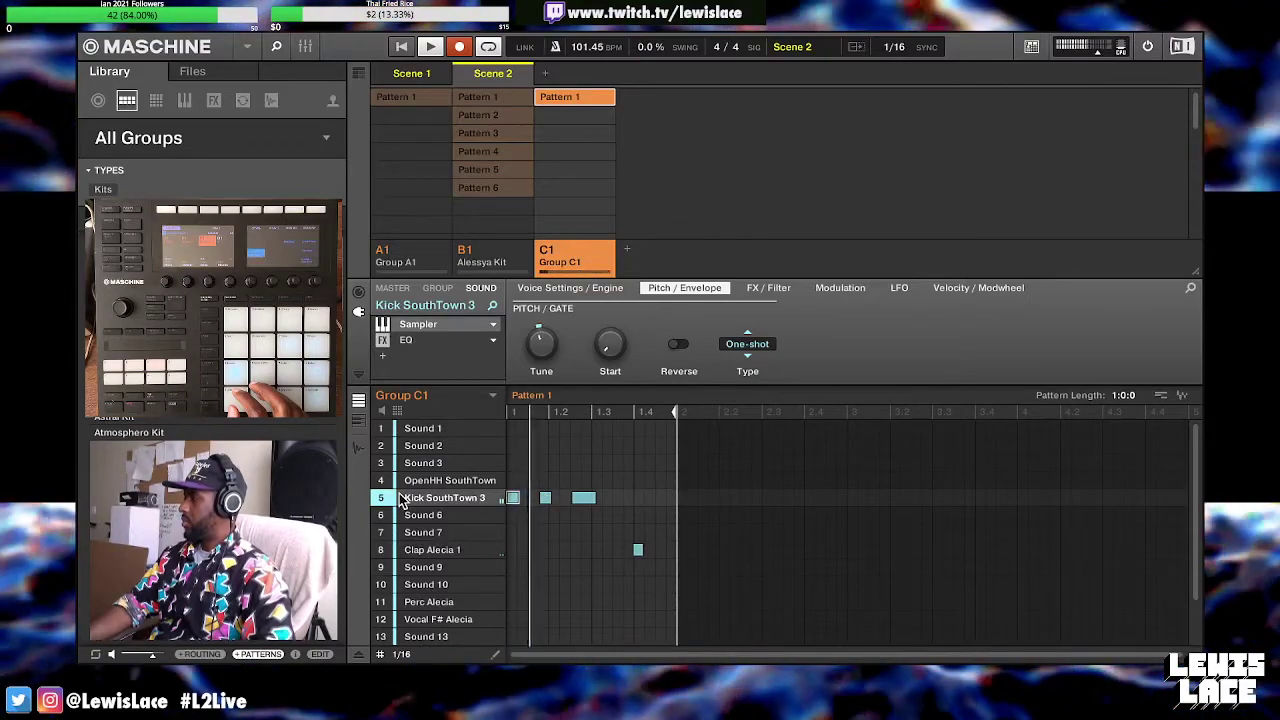
pyautogui.click(544, 497)
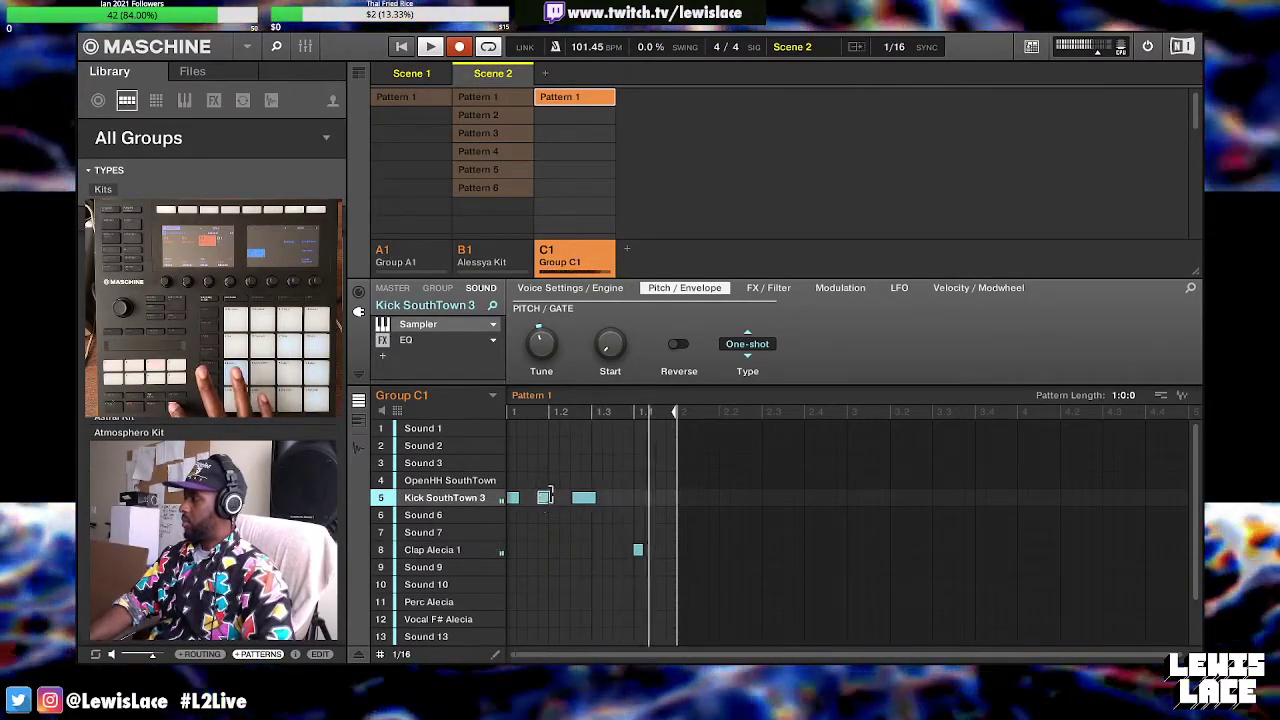
pyautogui.click(591, 500)
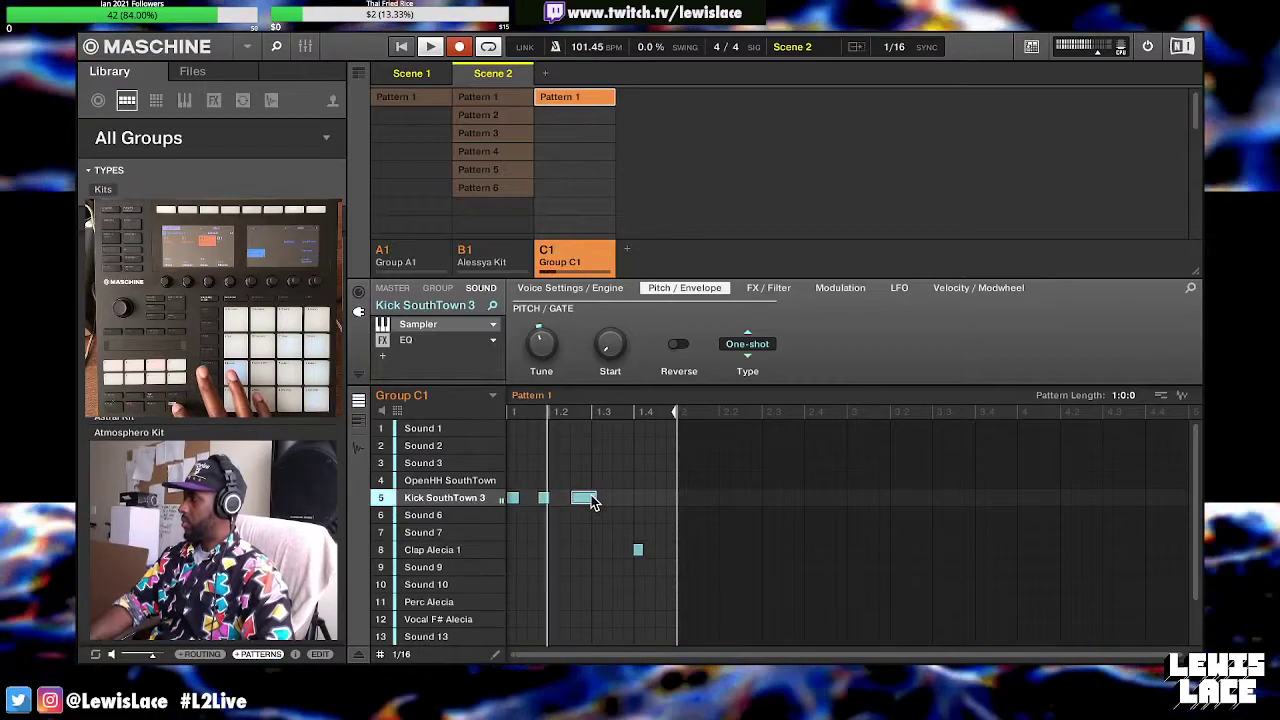
pyautogui.click(638, 549)
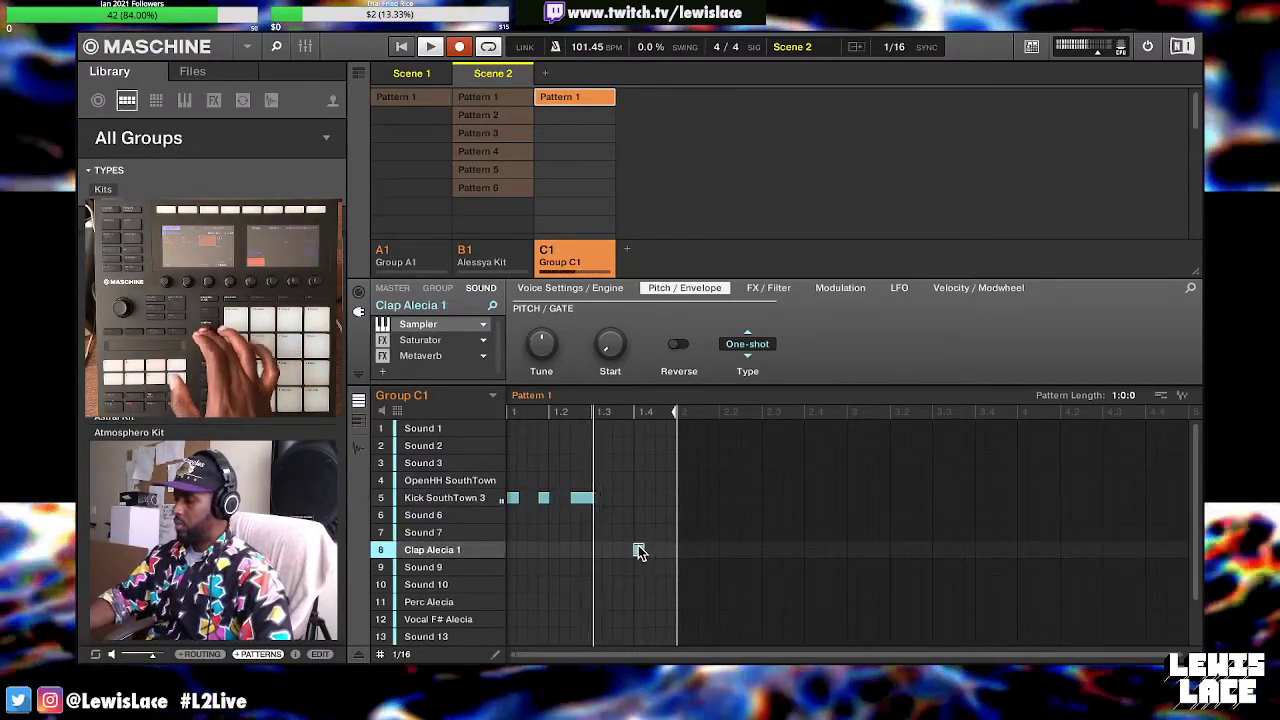
pyautogui.hotkey('ctrl', 'd')
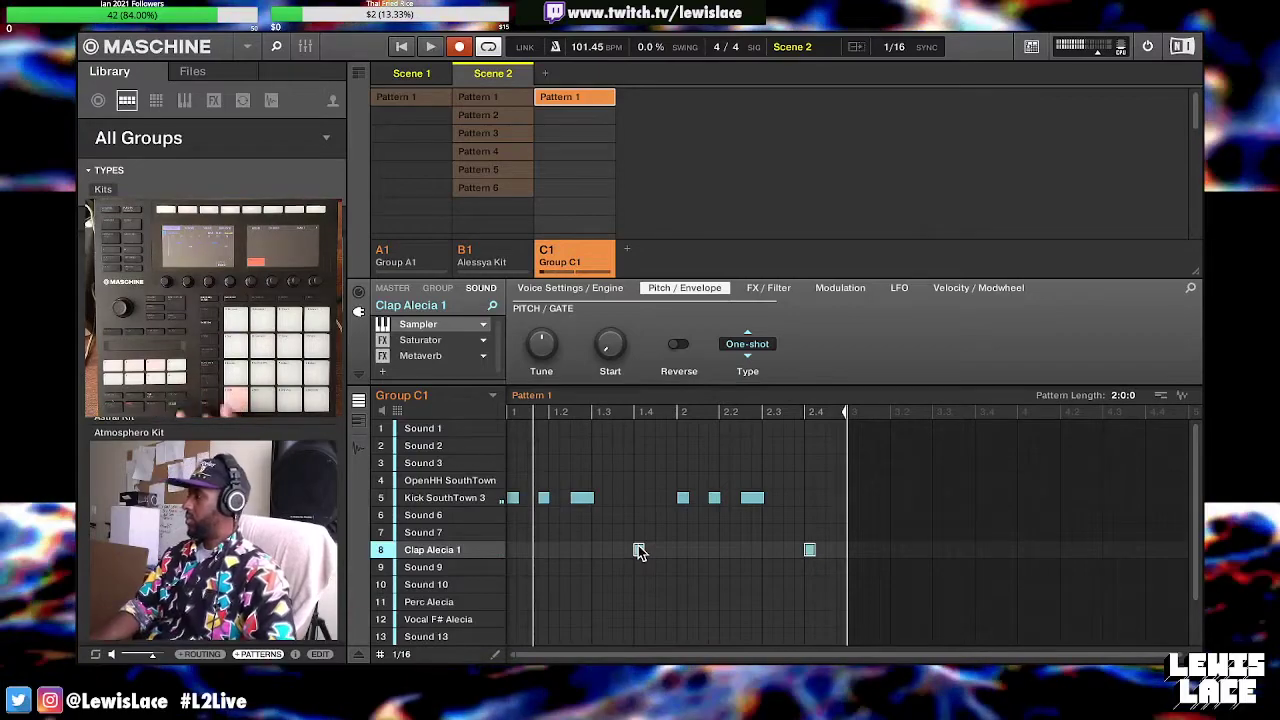
# Load the Vintage Machine Kit into Group B1, take its 1-120 Bpm pattern out of Scene 2, and return to Group C1's Pattern 1
pyautogui.click(482, 252)
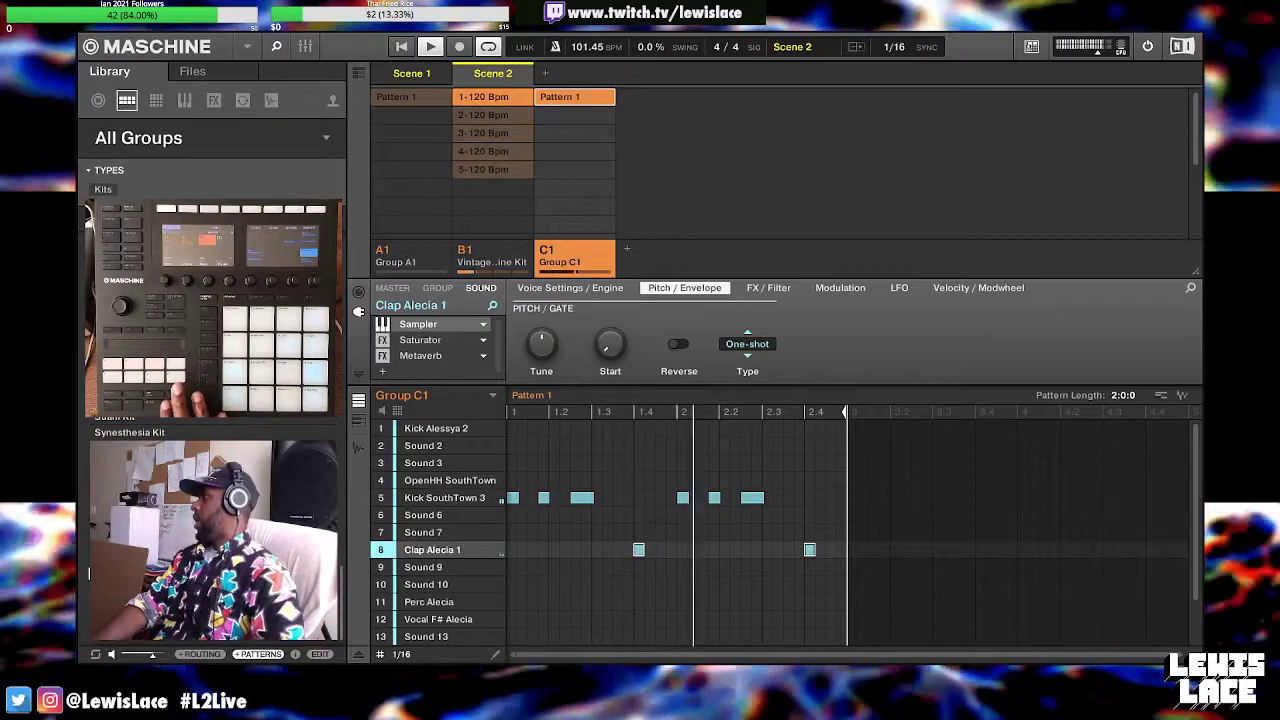
pyautogui.click(474, 103)
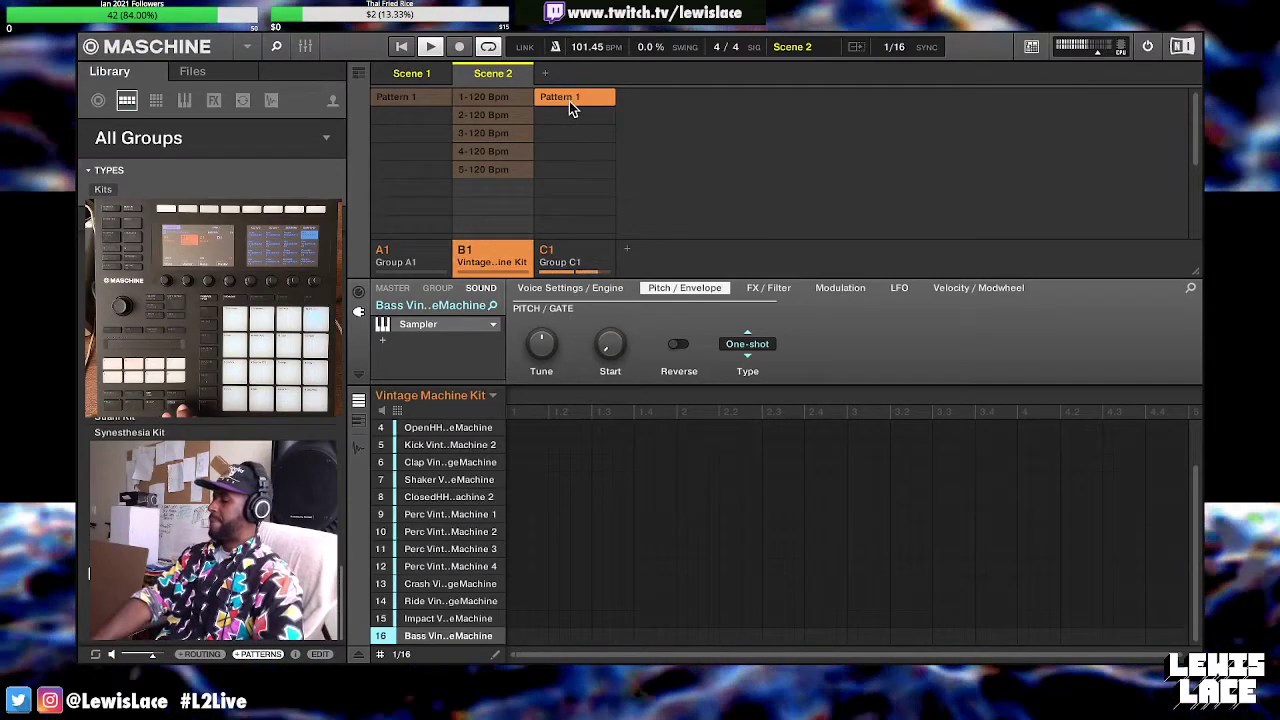
pyautogui.click(569, 101)
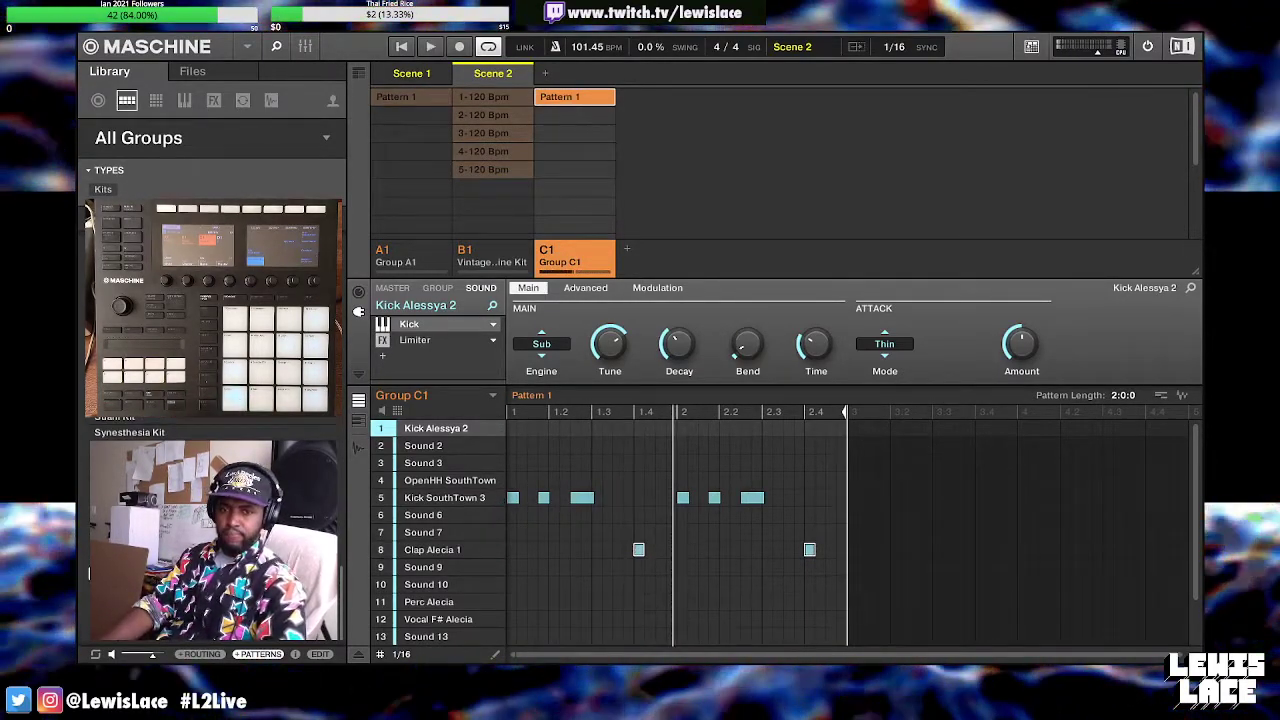
# Load the Vienne Kit into Group B1 and select its Snare Vienne 1 sound
pyautogui.click(487, 256)
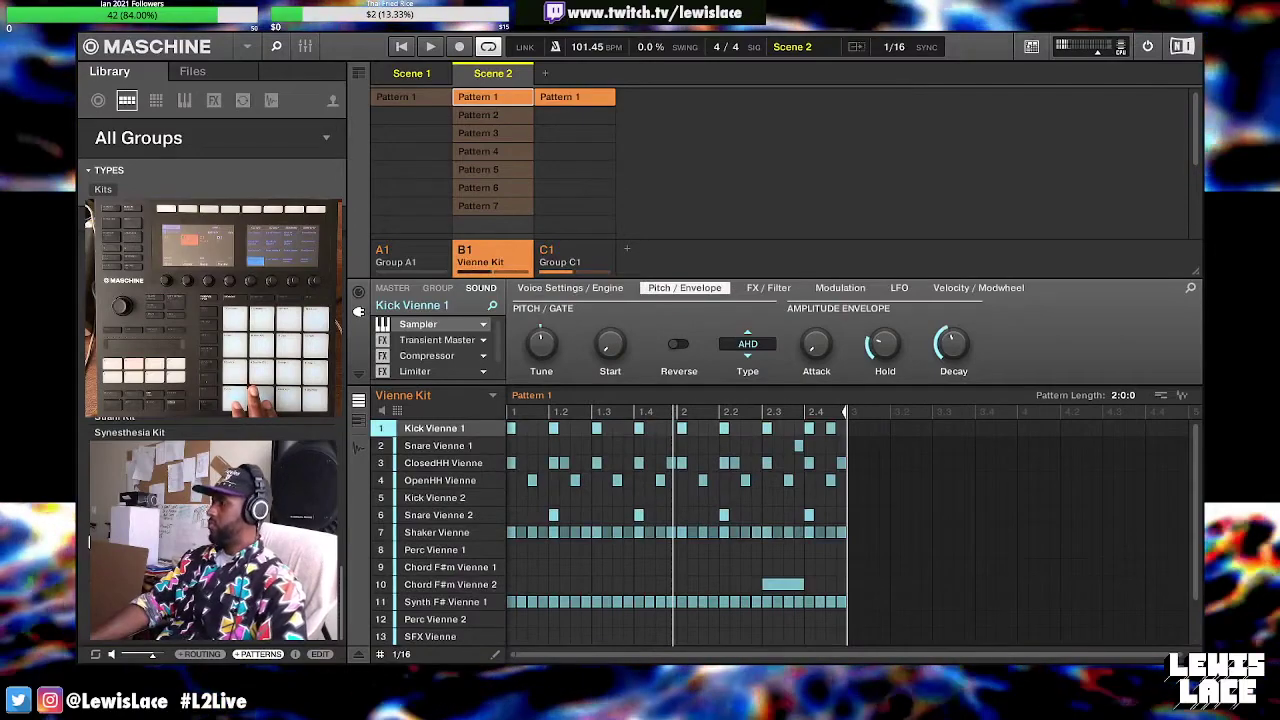
pyautogui.click(438, 445)
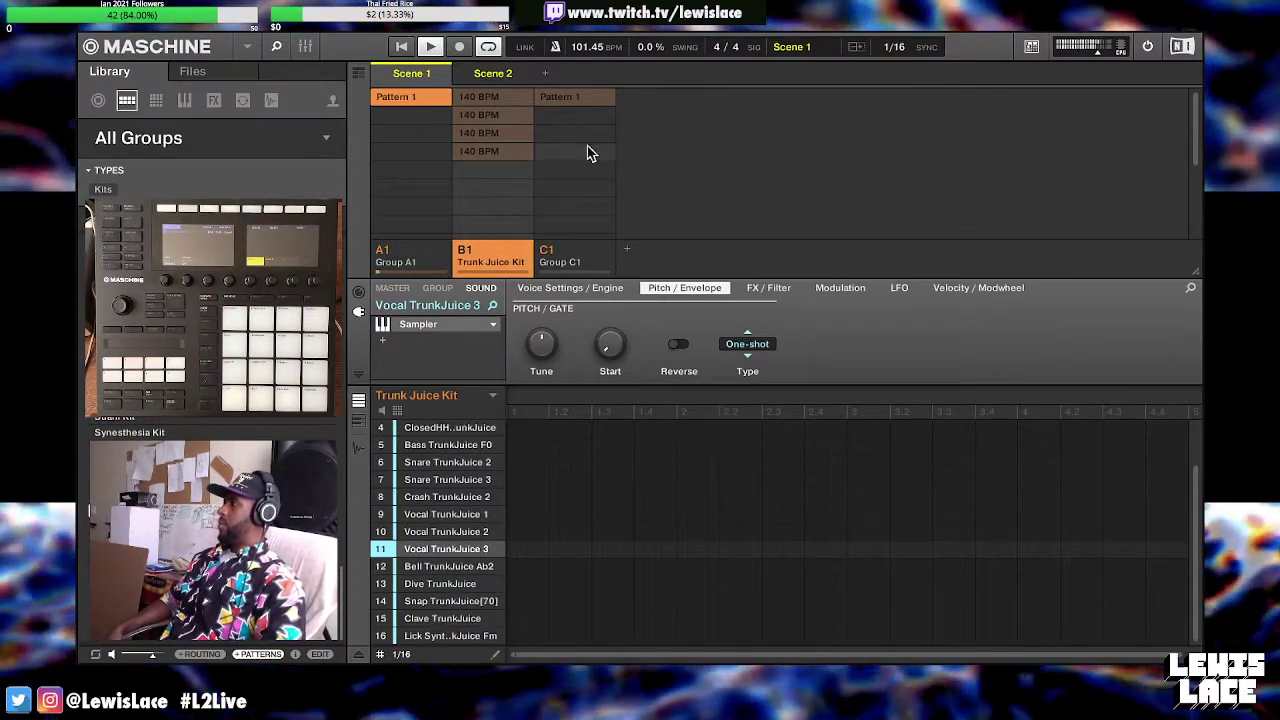
# Set the project tempo to 100 BPM
pyautogui.doubleClick(584, 50)
pyautogui.write('100')
pyautogui.press('Return')
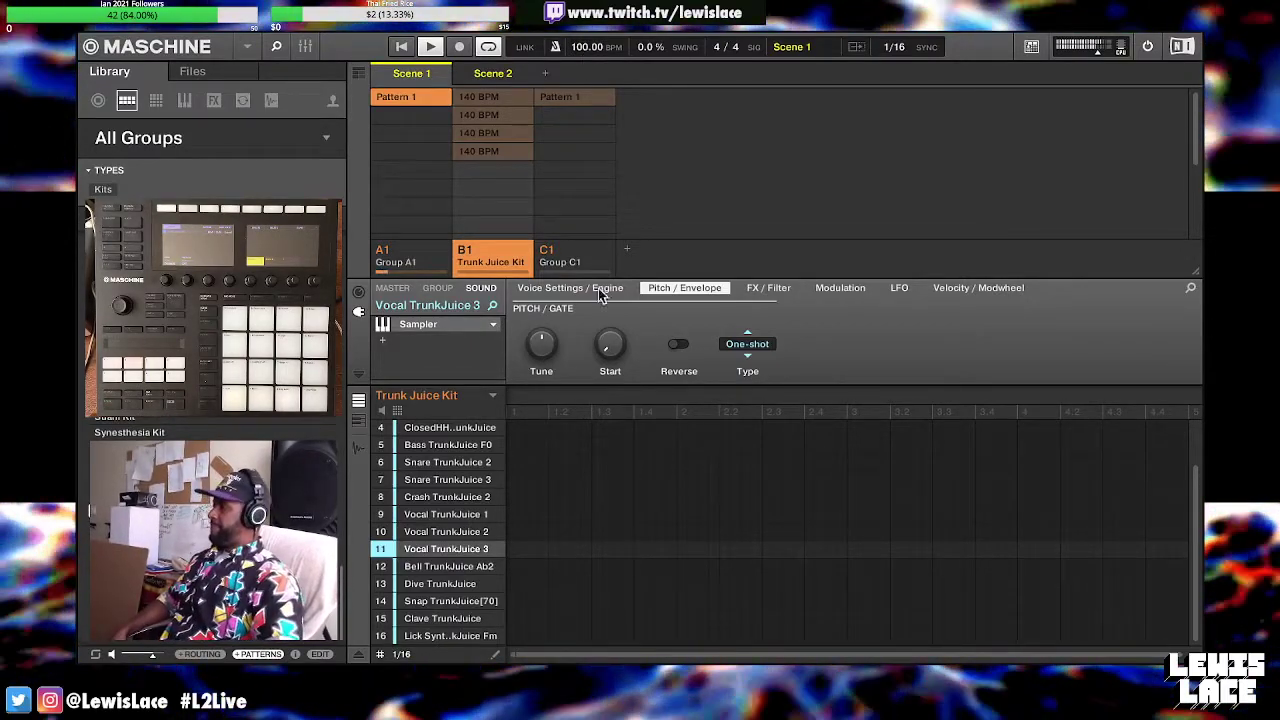
# Examine the sampled audio in Group A1's Pattern 1 against the bar grid, both in detail and over the full pattern
pyautogui.click(435, 257)
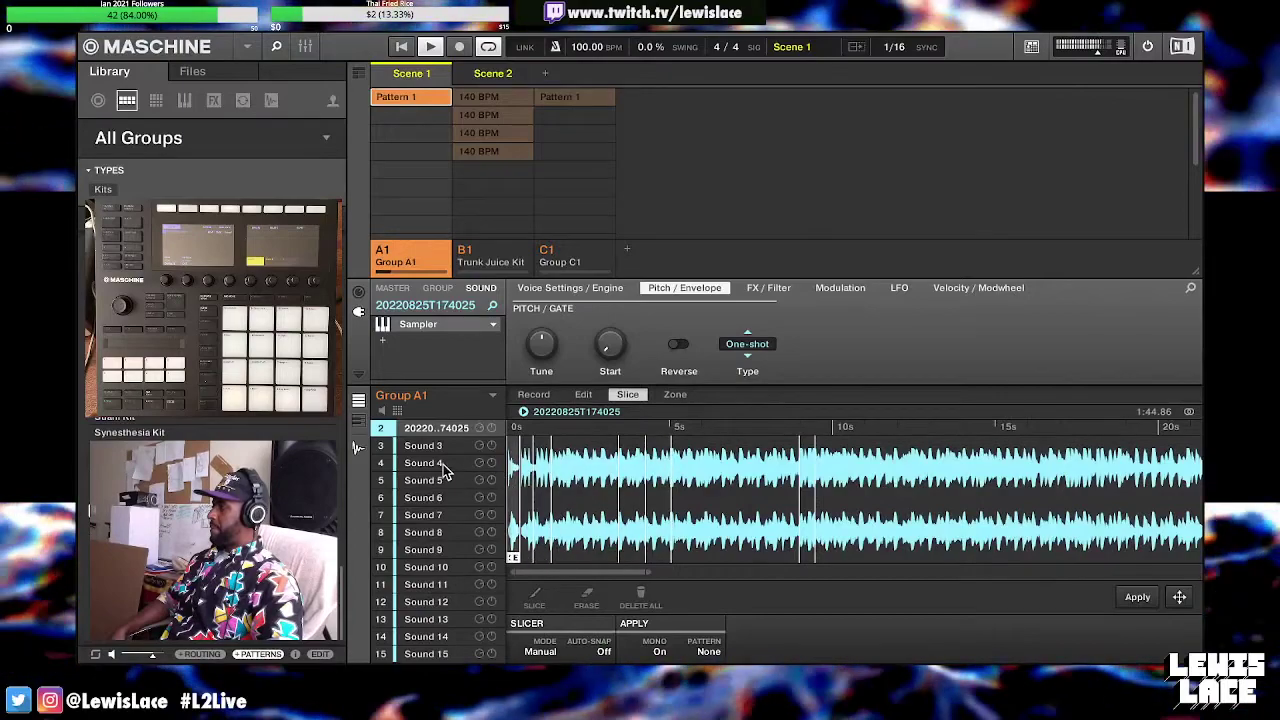
pyautogui.click(358, 400)
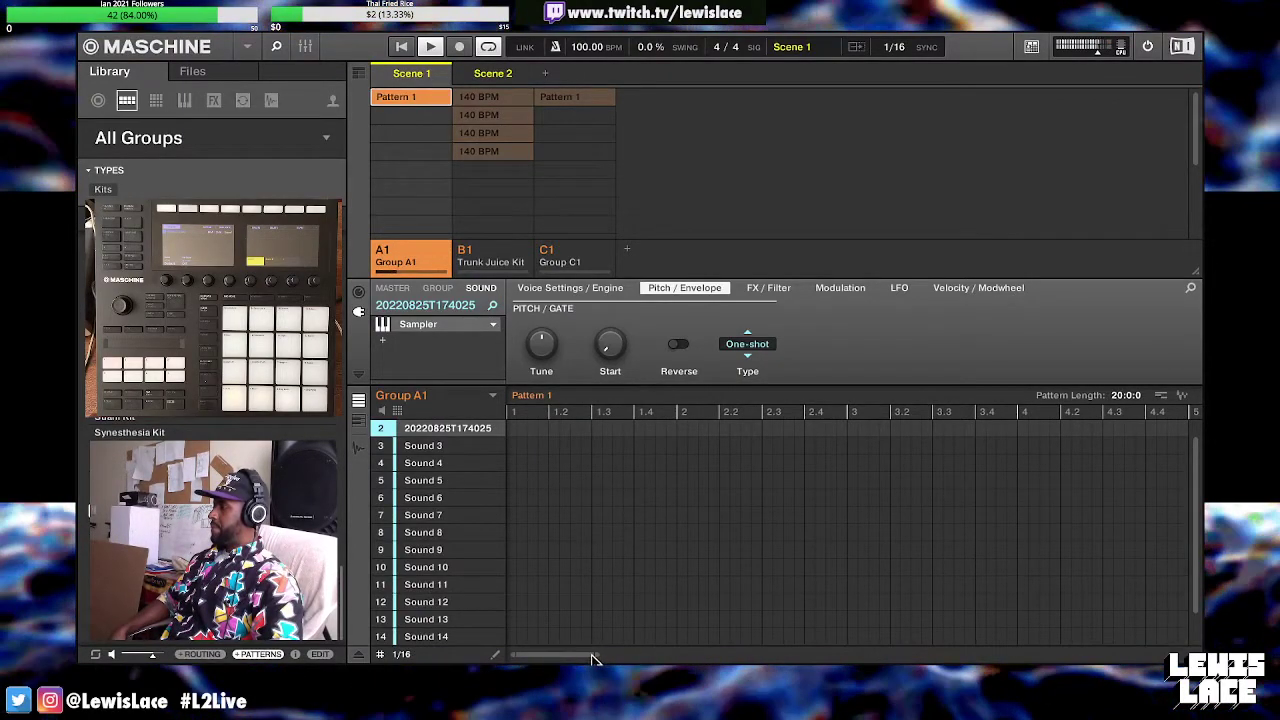
pyautogui.moveTo(595, 659); pyautogui.dragTo(1087, 661)
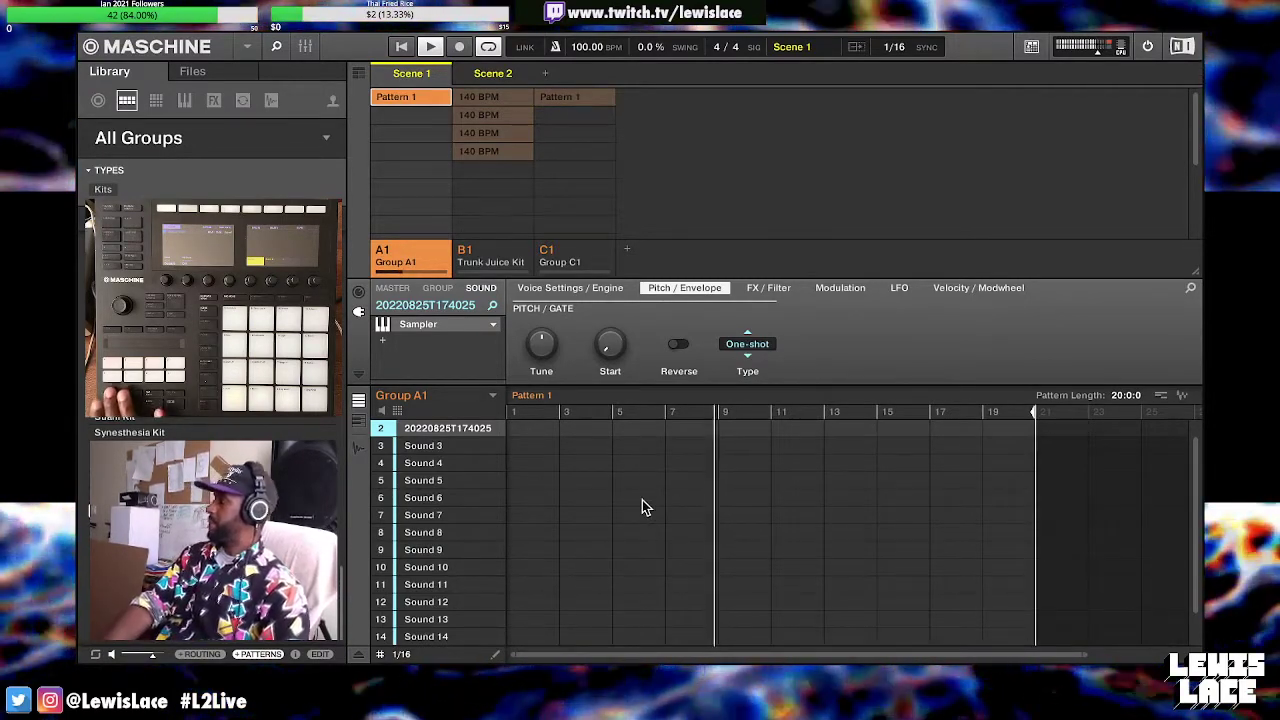
pyautogui.scroll(1, 642, 507)
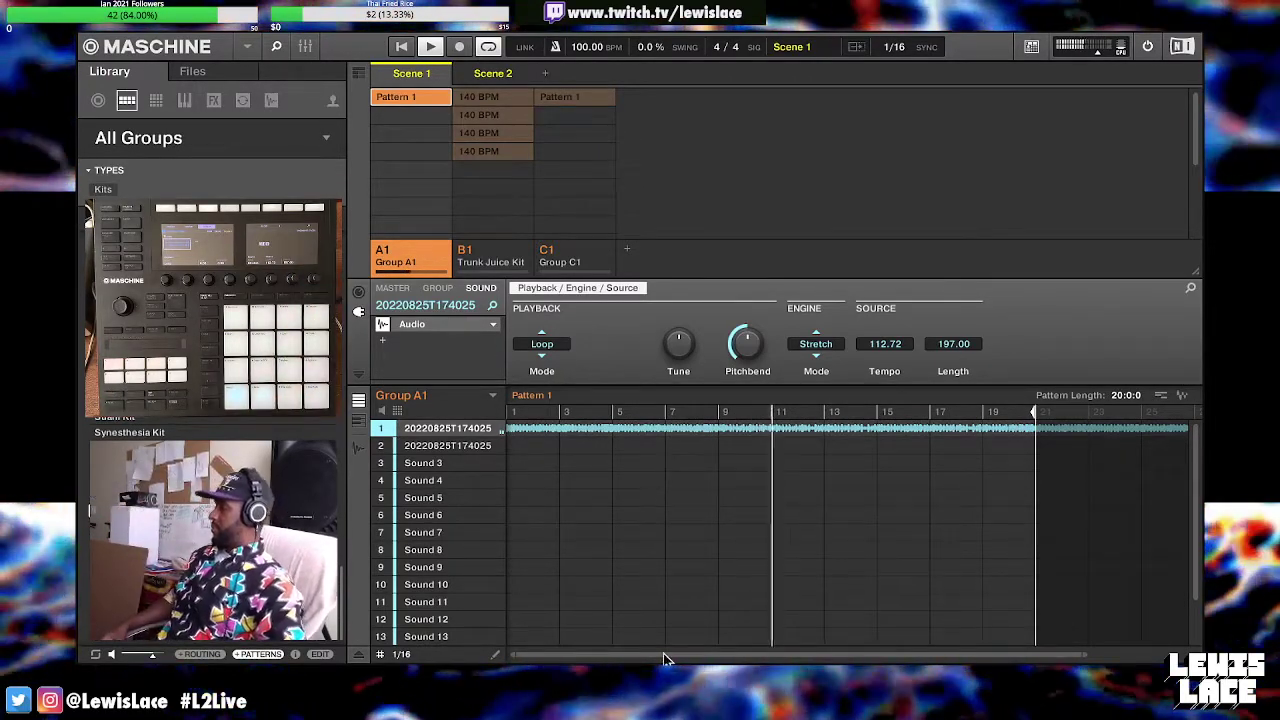
pyautogui.moveTo(667, 659); pyautogui.dragTo(510, 658)
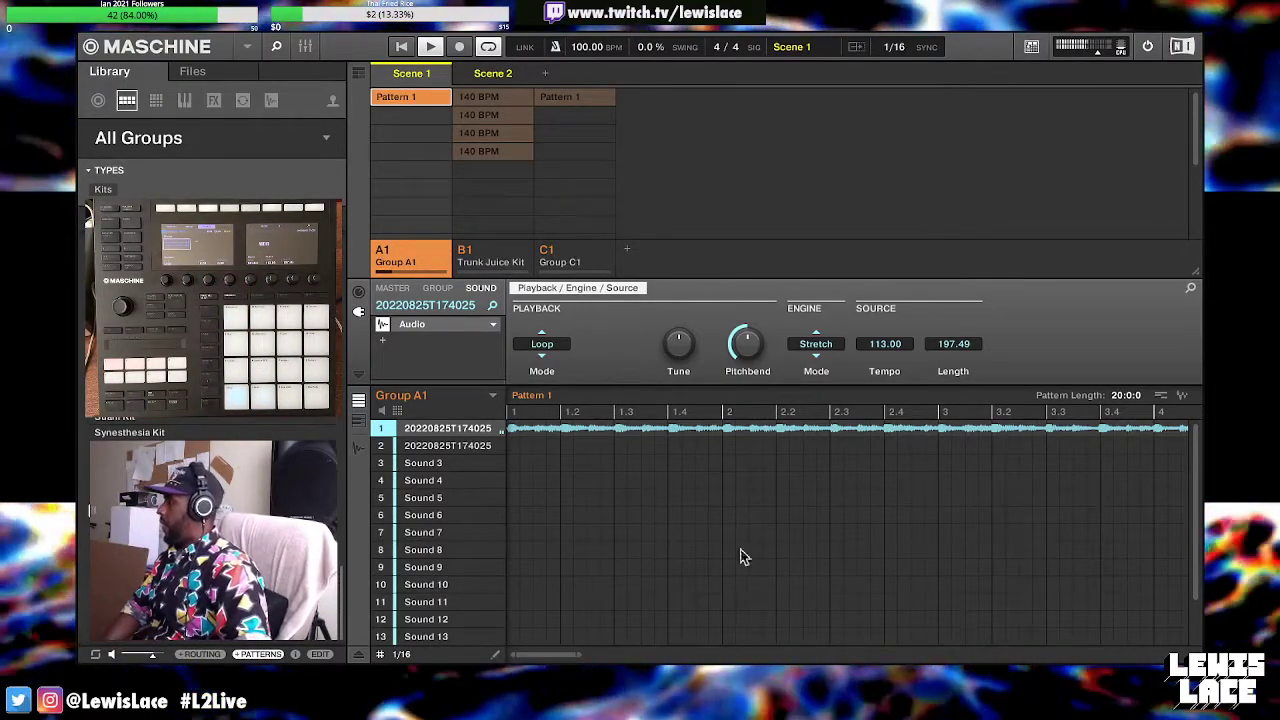
pyautogui.moveTo(577, 655); pyautogui.dragTo(1122, 658)
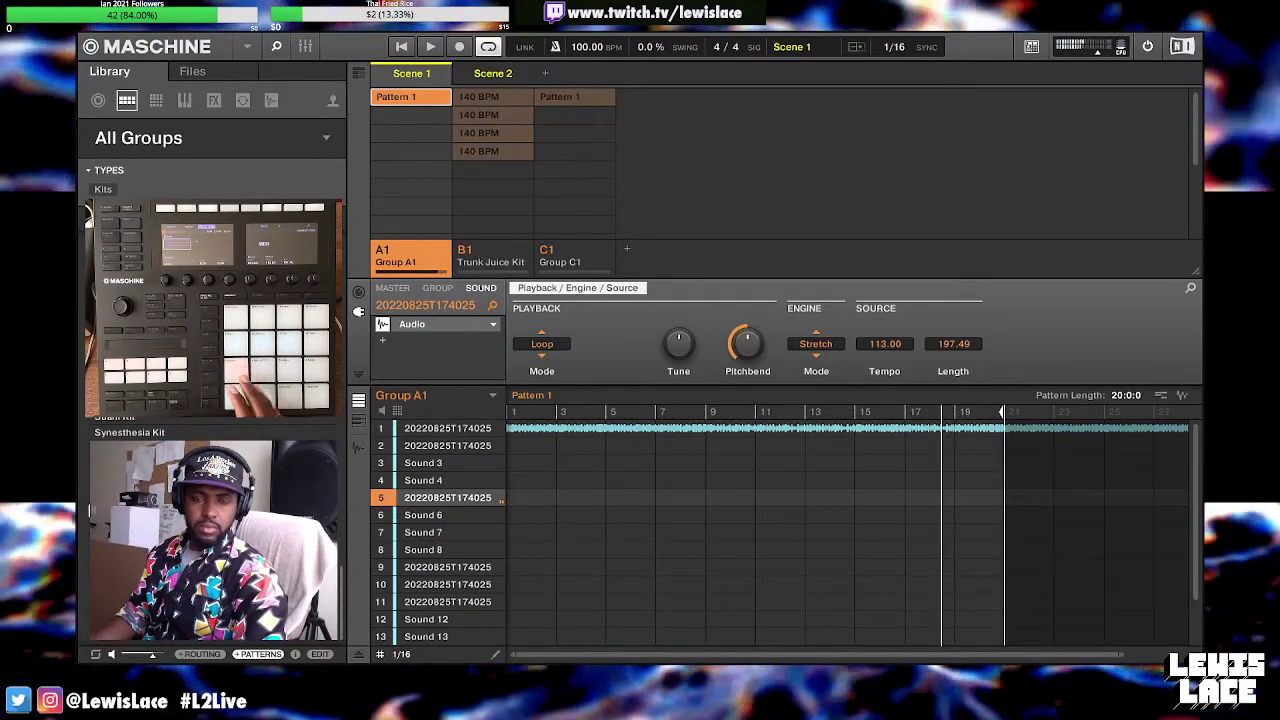
pyautogui.click(447, 428)
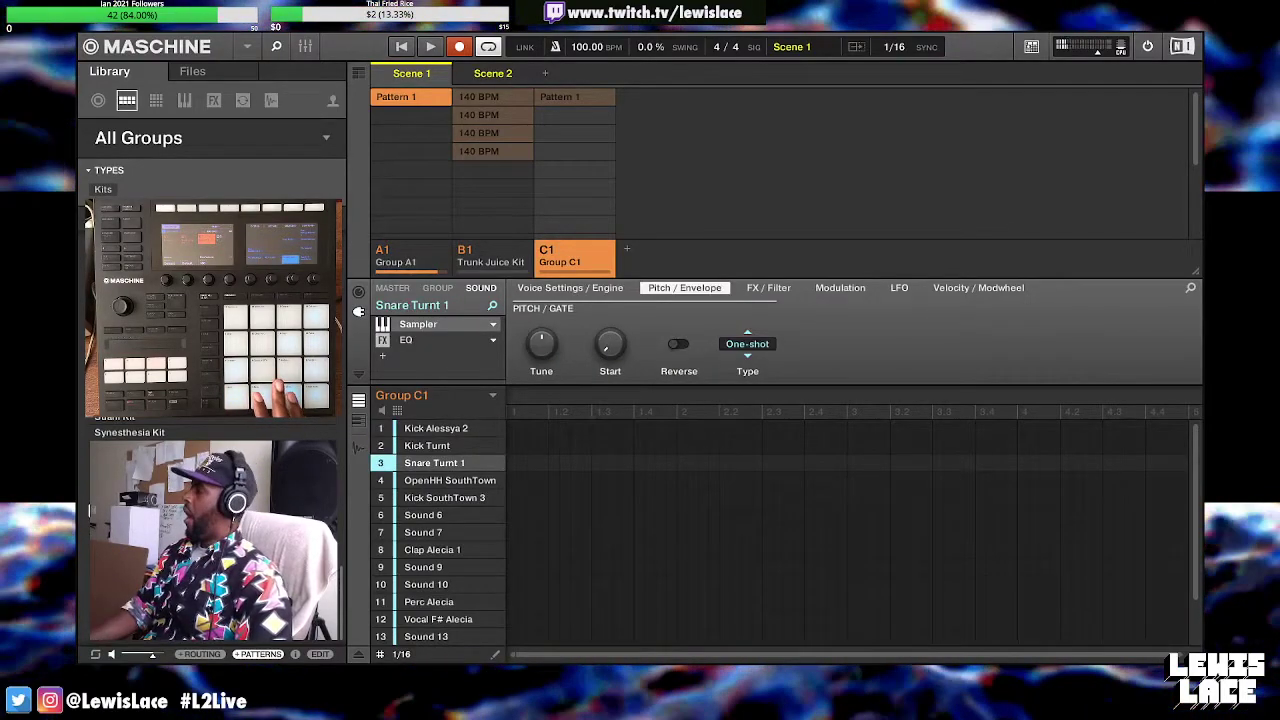
# Create Pattern 2 for Group C1 in Scene 1 to hold the new kick and snare beat
pyautogui.click(585, 115)
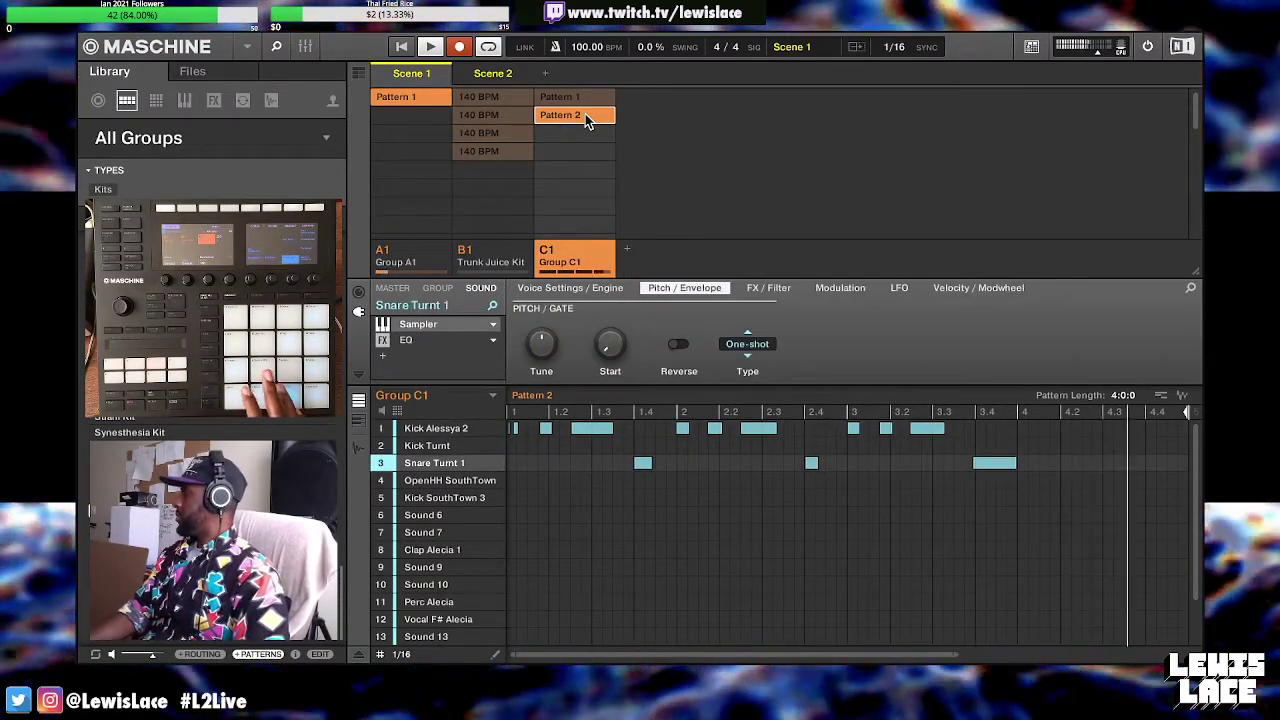
# Clean up the doubled Kick Alessya 2 note at Pattern 2's start and move the last kick at beat 4.4 onto Snare Turnt 1
pyautogui.click(515, 429)
pyautogui.click(515, 429)
pyautogui.moveTo(515, 437); pyautogui.dragTo(525, 425)
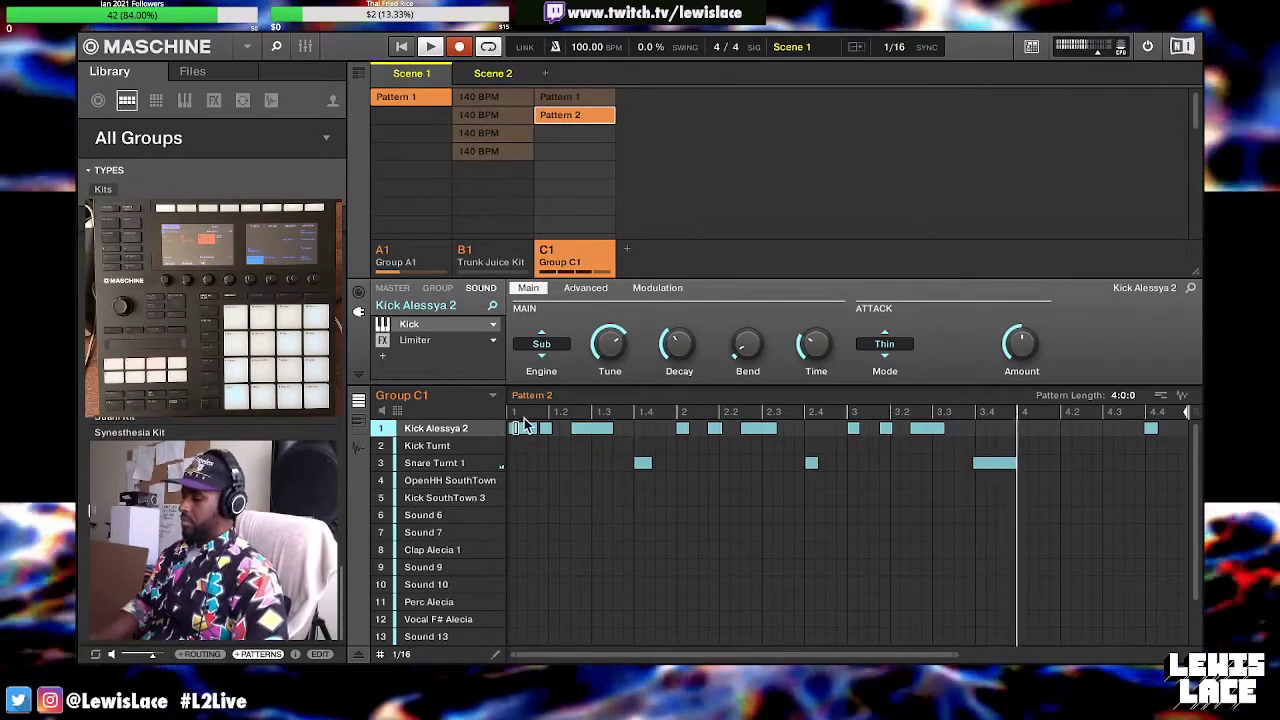
pyautogui.click(524, 428)
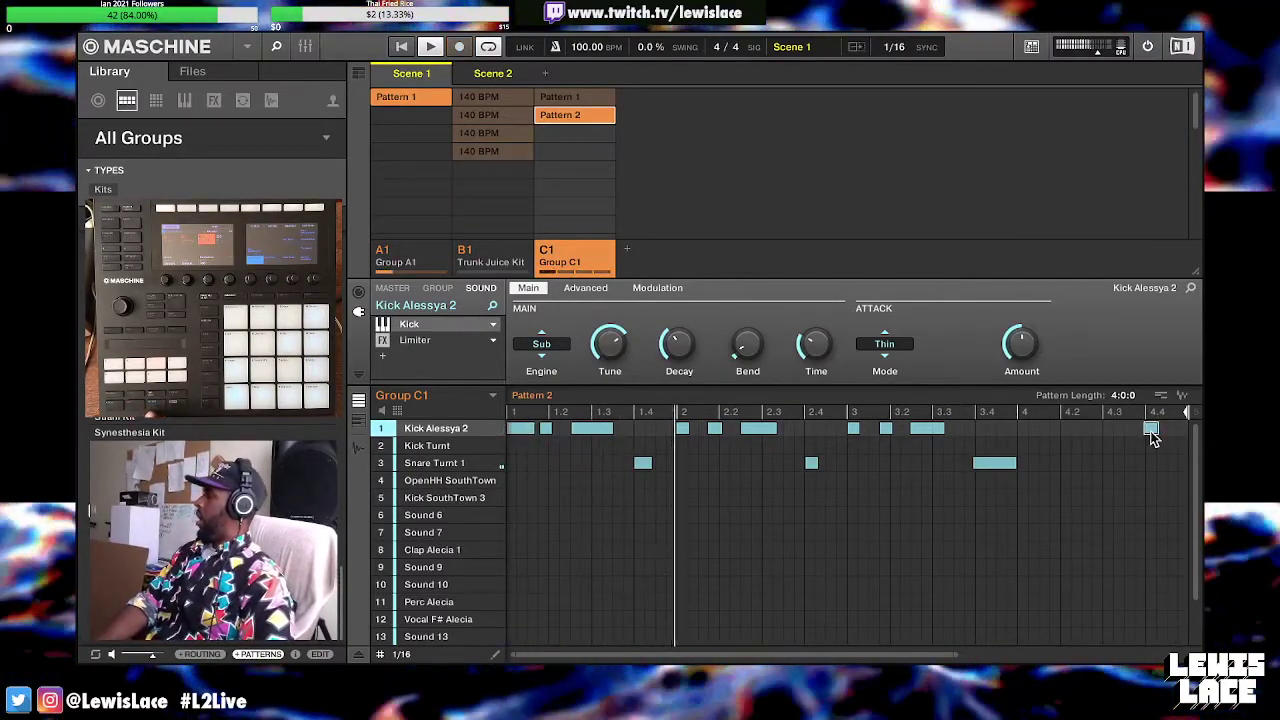
pyautogui.moveTo(1152, 437); pyautogui.dragTo(1156, 474)
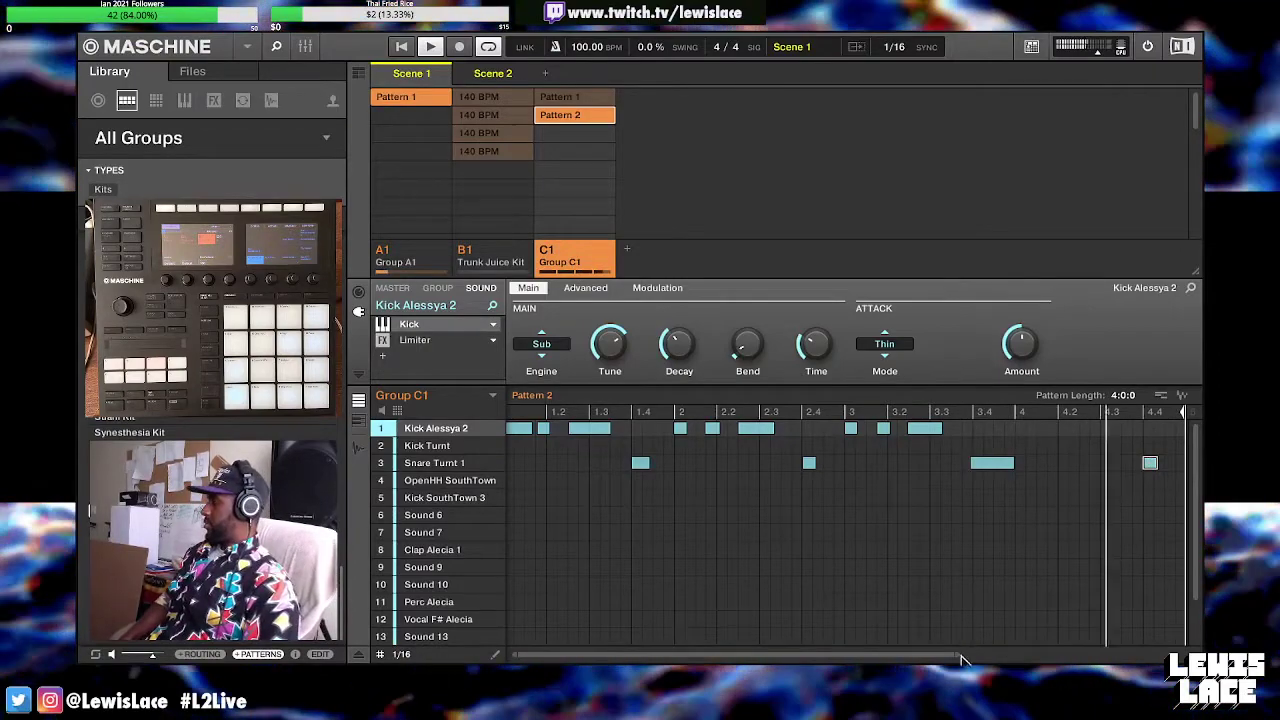
# Move all Kick Alessya 2 notes in Pattern 2 onto Kick Turnt, trying them on Kick SouthTown 3 along the way
pyautogui.moveTo(1027, 652); pyautogui.dragTo(1051, 624)
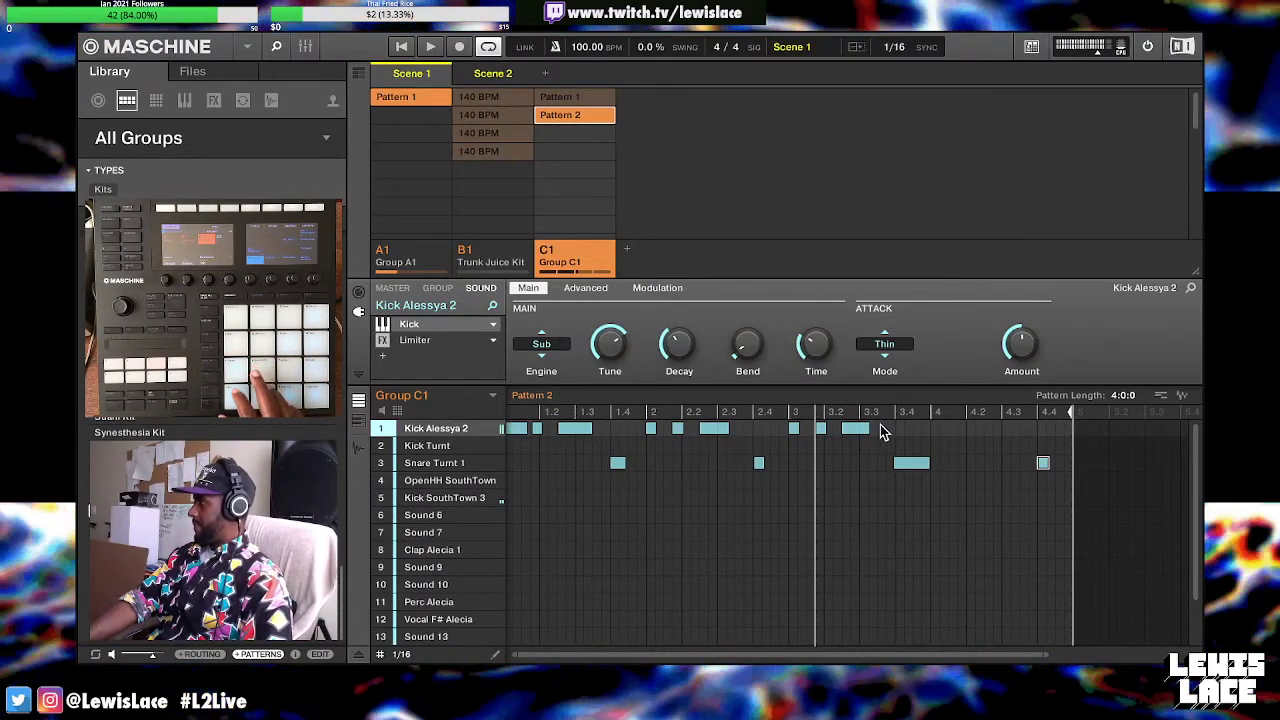
pyautogui.moveTo(880, 424); pyautogui.dragTo(520, 507)
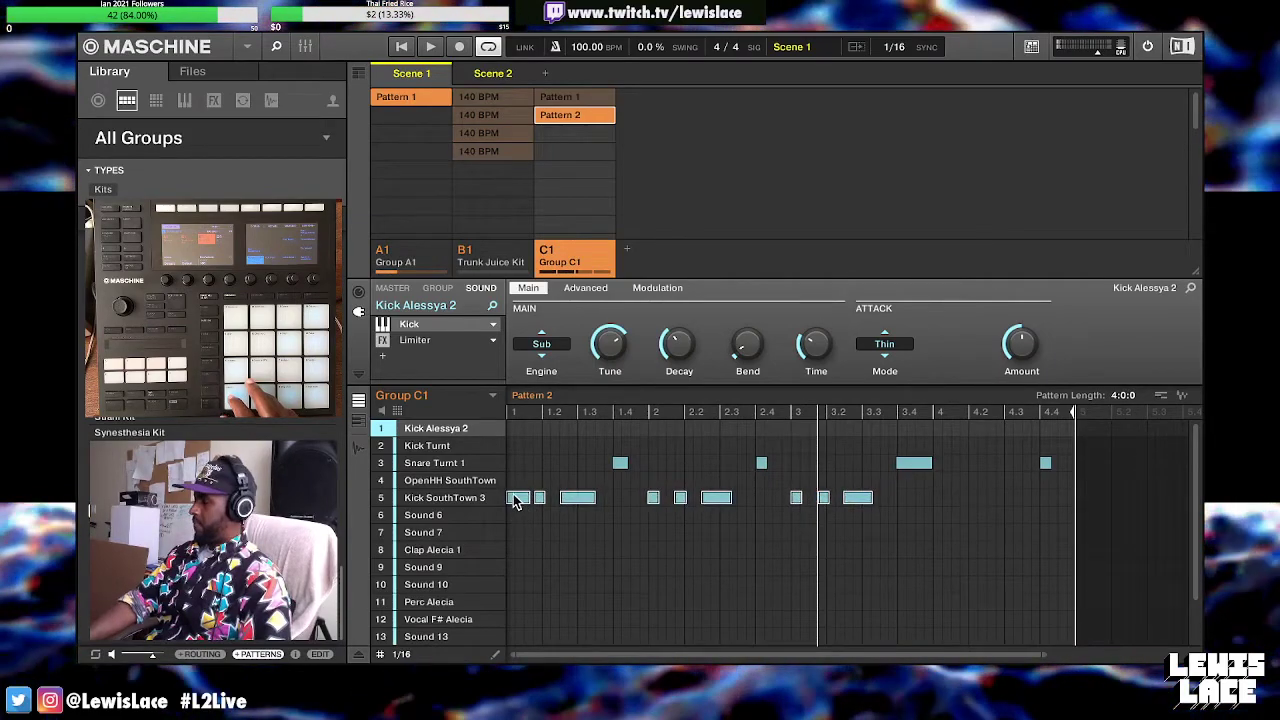
pyautogui.press('space')
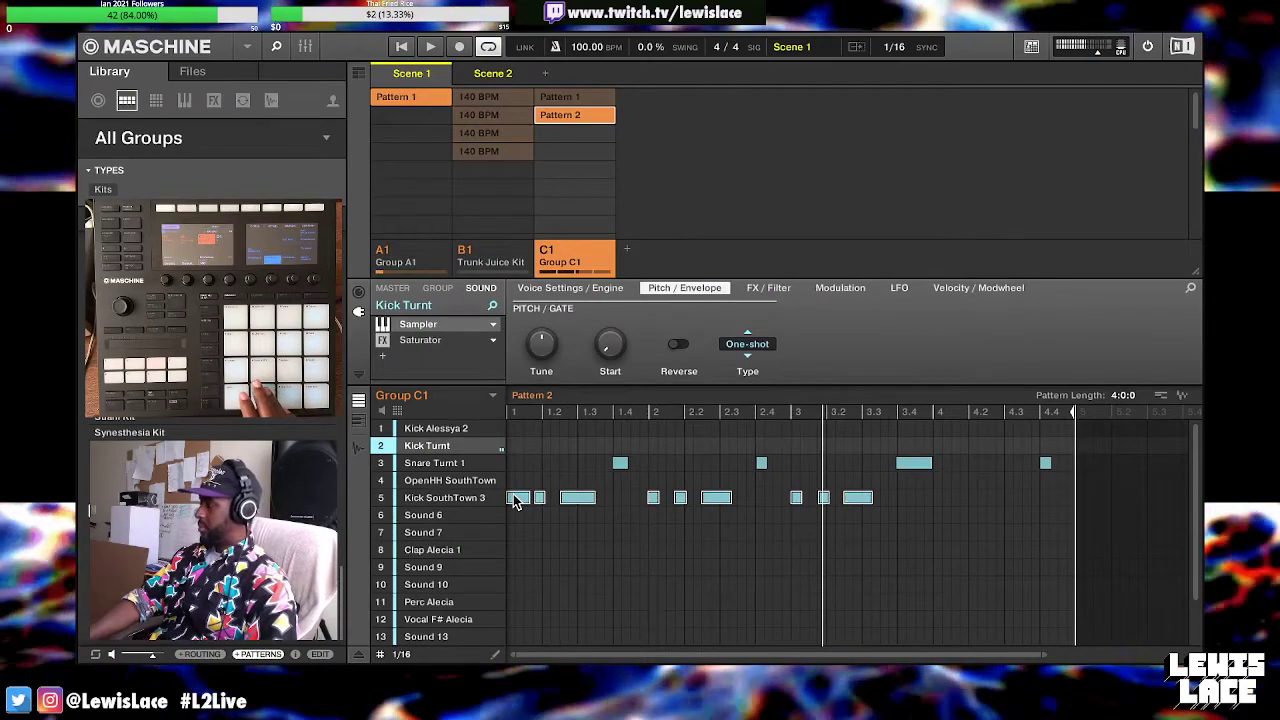
pyautogui.moveTo(513, 494); pyautogui.dragTo(513, 452)
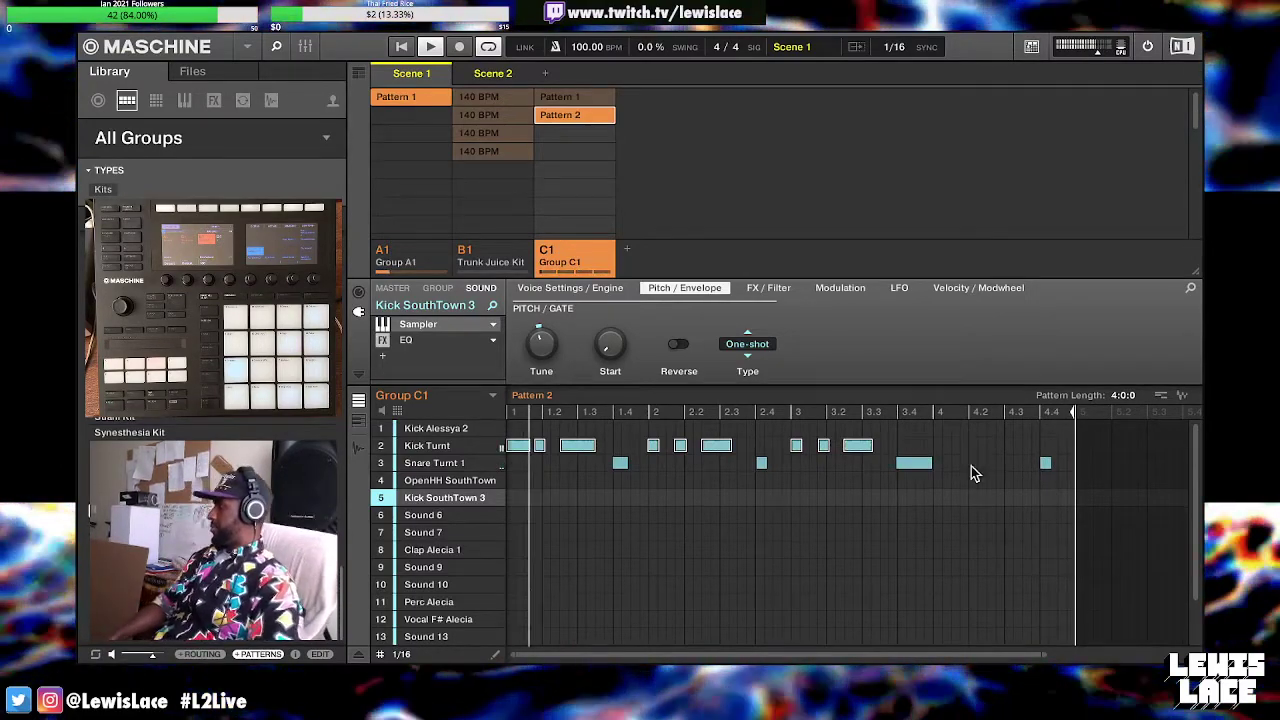
# Try placing the last Snare Turnt 1 note over the longer one near beat 3.4 by cutting and pasting, and return it to beat 4.4
pyautogui.click(906, 466)
pyautogui.click(1045, 465)
pyautogui.rightClick(1046, 464)
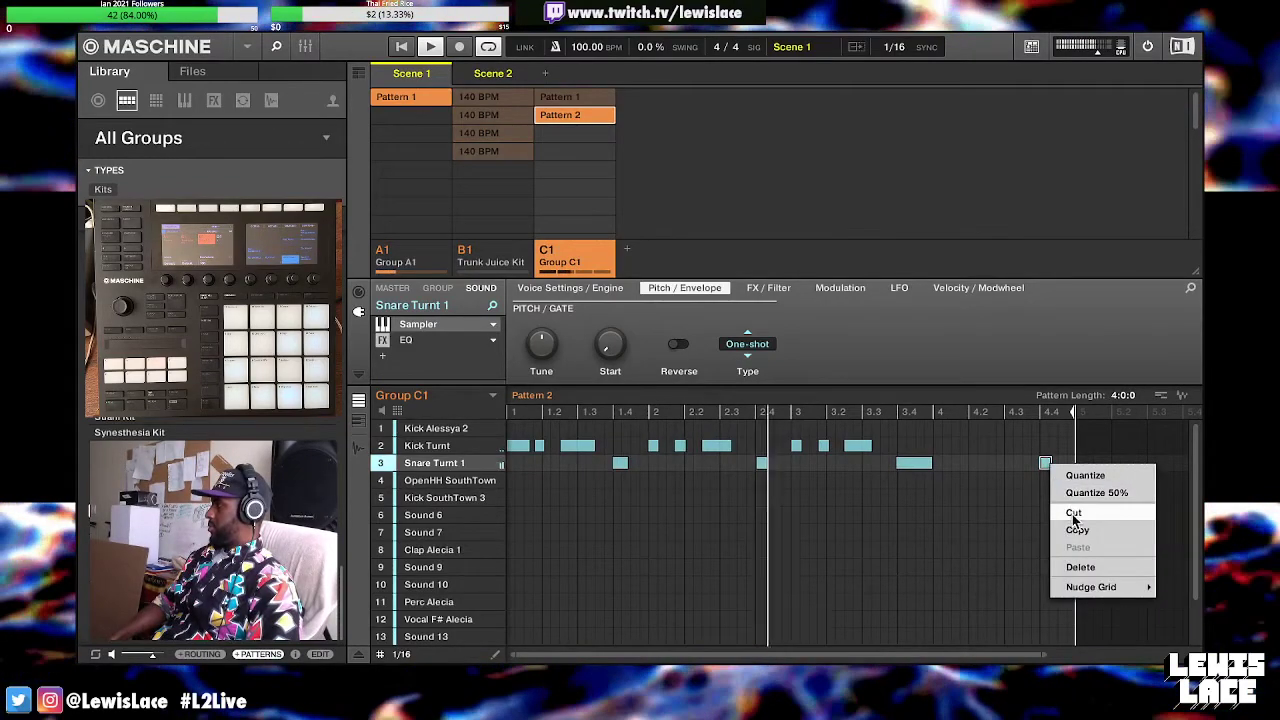
pyautogui.click(1070, 512)
pyautogui.rightClick(910, 464)
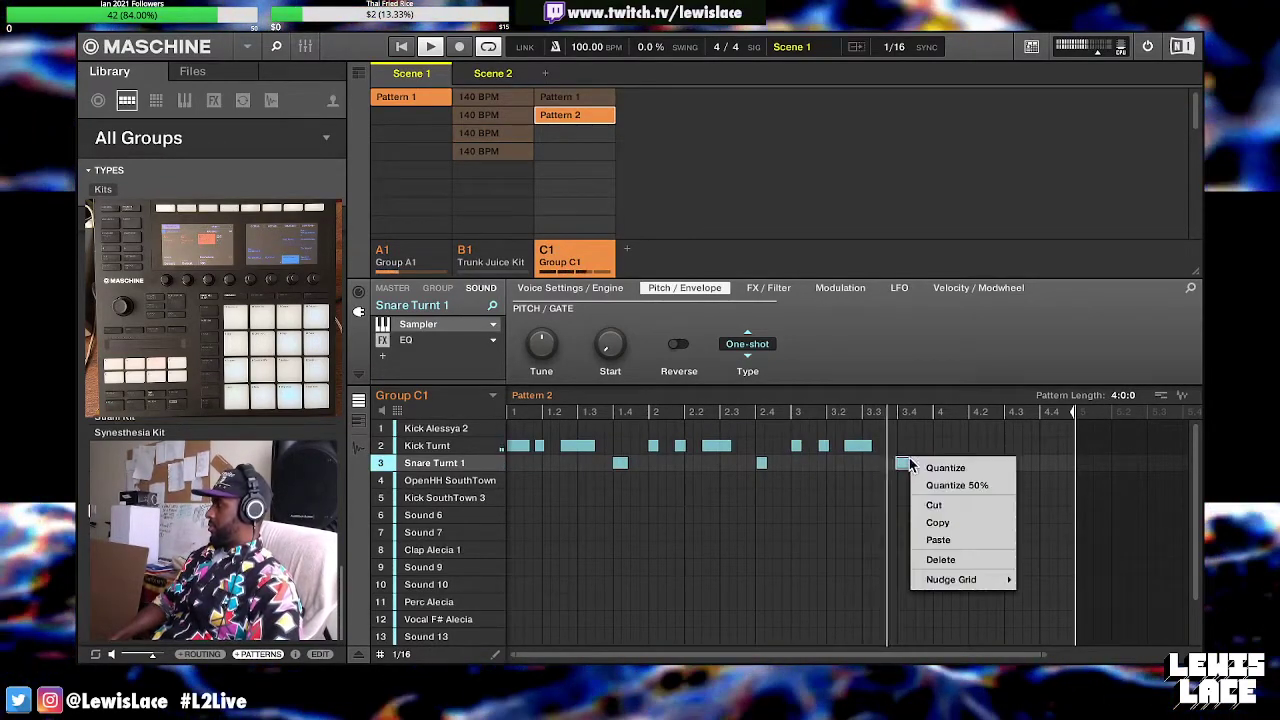
pyautogui.click(940, 540)
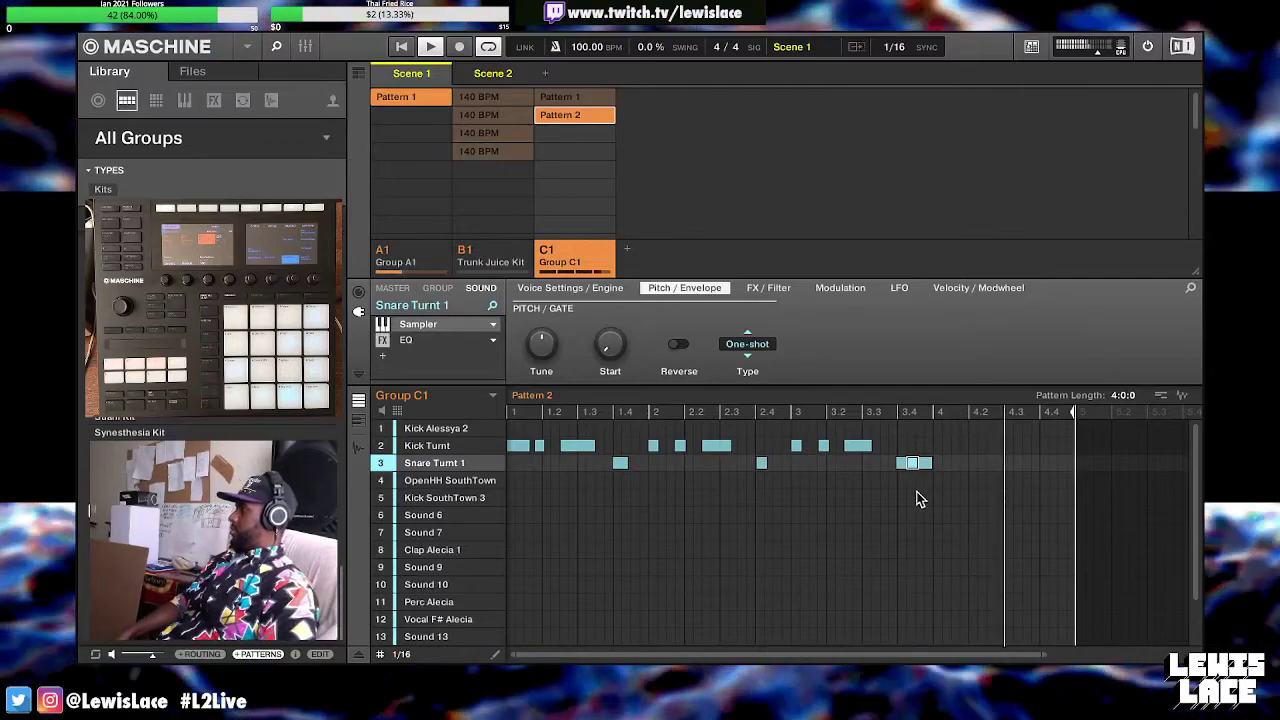
pyautogui.moveTo(916, 472); pyautogui.dragTo(1048, 476)
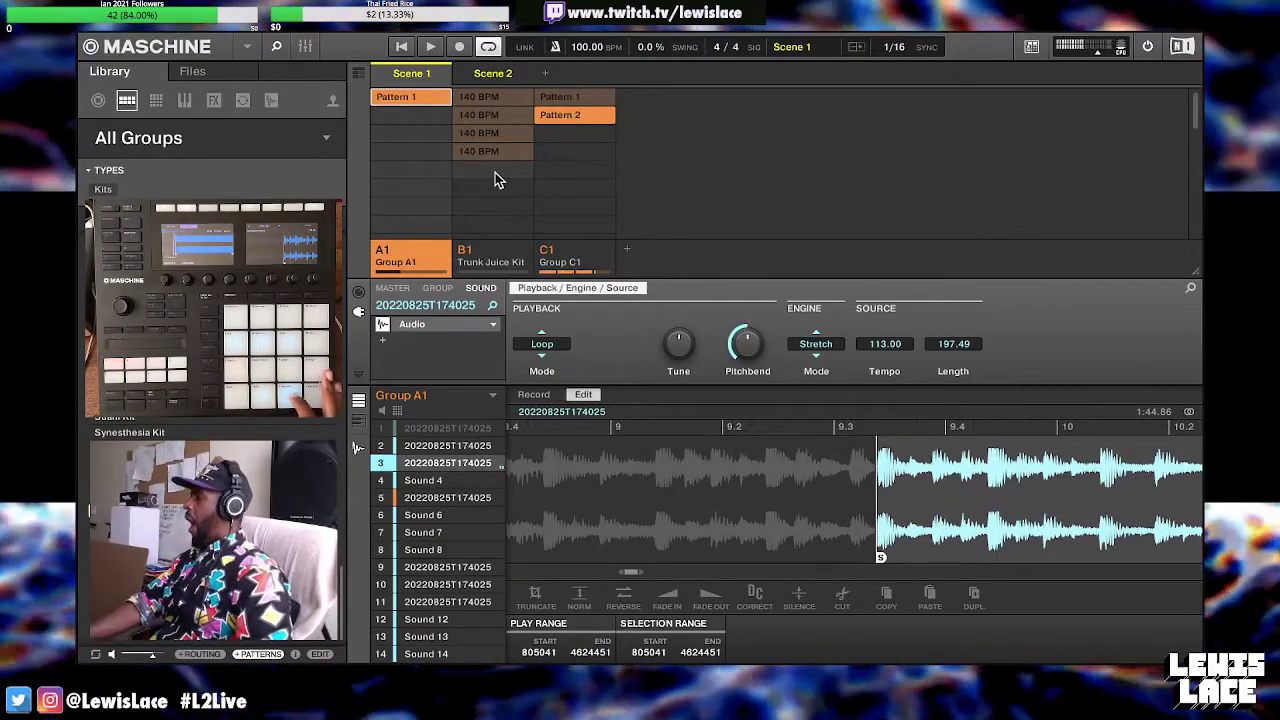
# Create a second pattern for Group A1 that triggers the slot 3 audio from bar 1, with a pattern length of 2:0:0
pyautogui.click(396, 116)
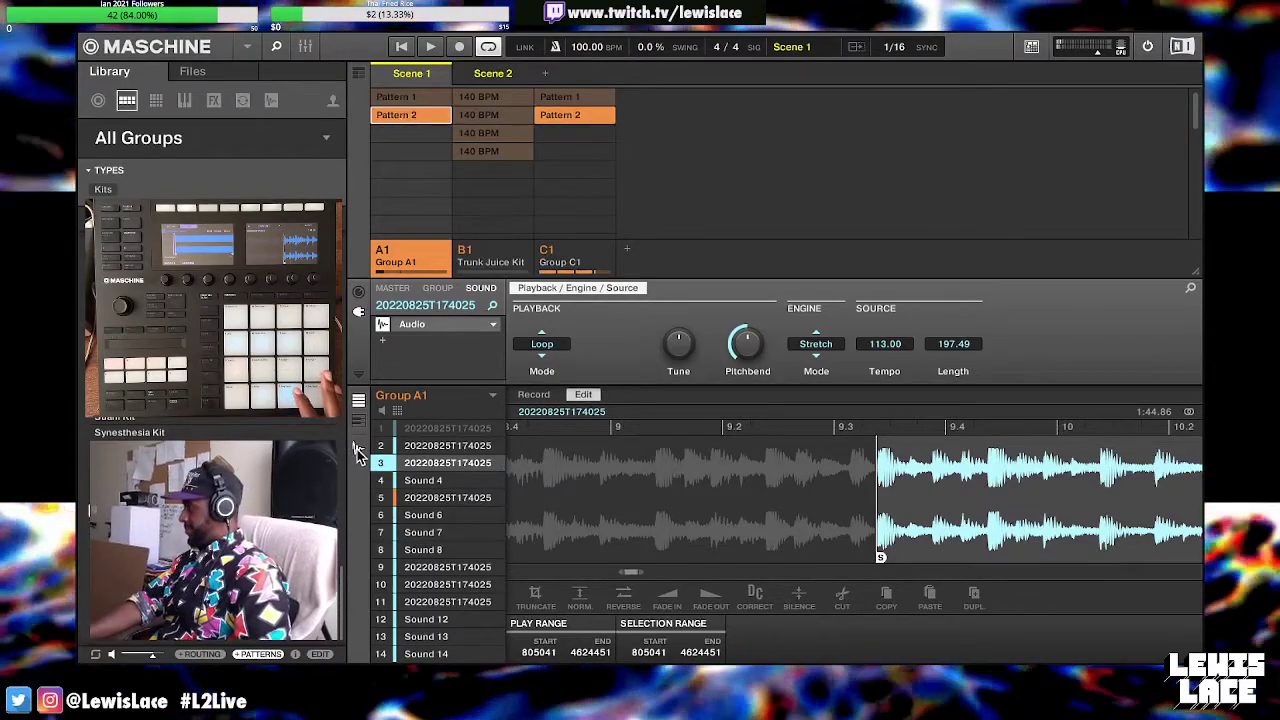
pyautogui.click(359, 452)
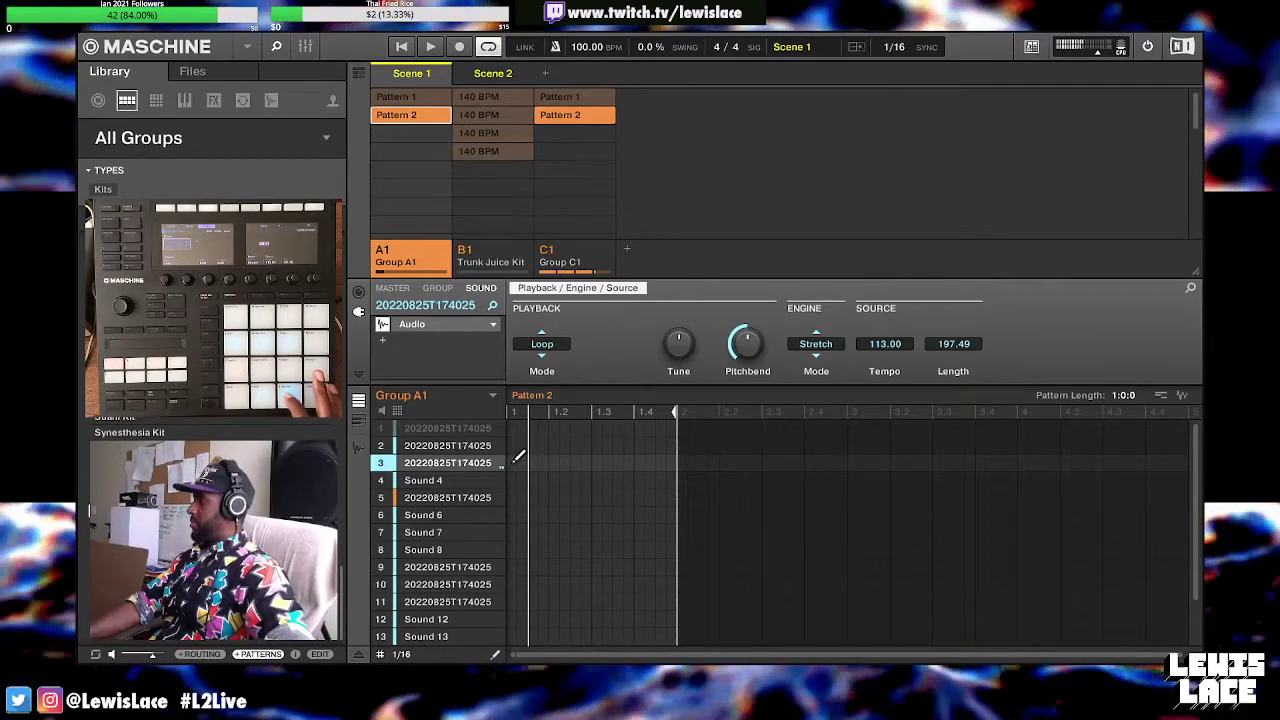
pyautogui.click(513, 463)
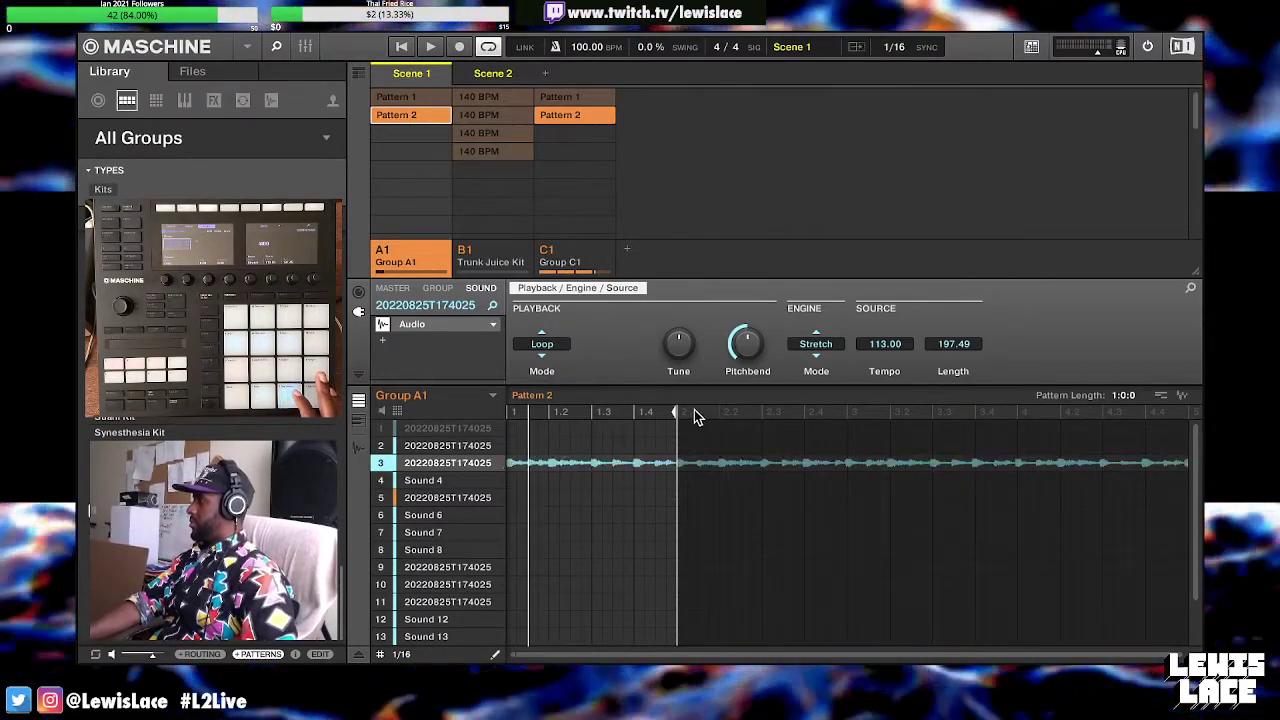
pyautogui.moveTo(675, 413); pyautogui.dragTo(847, 413)
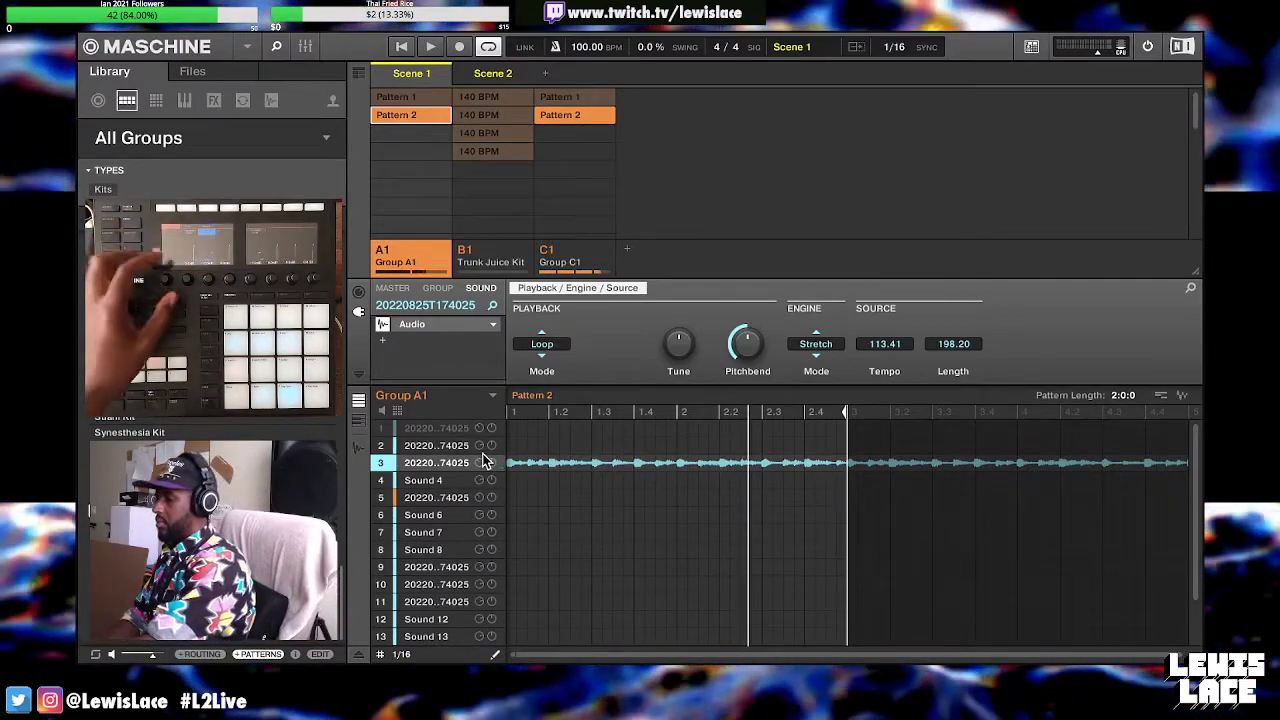
pyautogui.press('space')
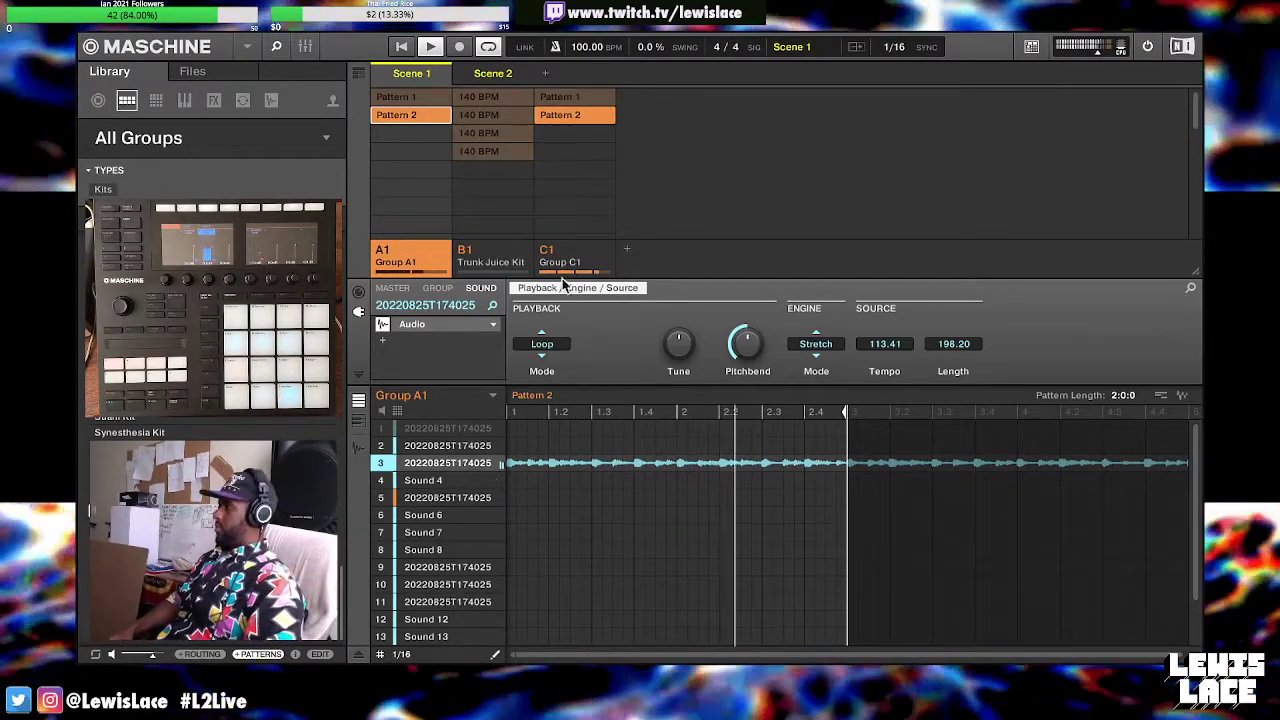
# Rename Group C1 as drums
pyautogui.click(568, 272)
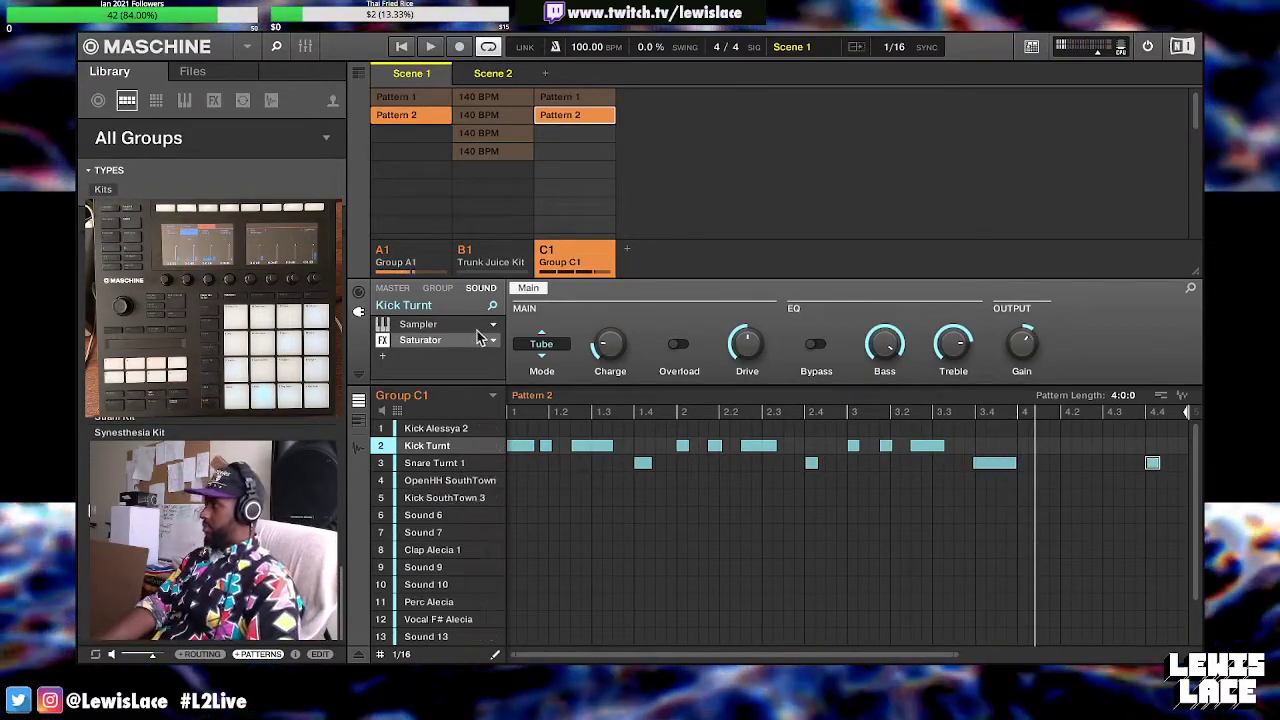
pyautogui.doubleClick(545, 263)
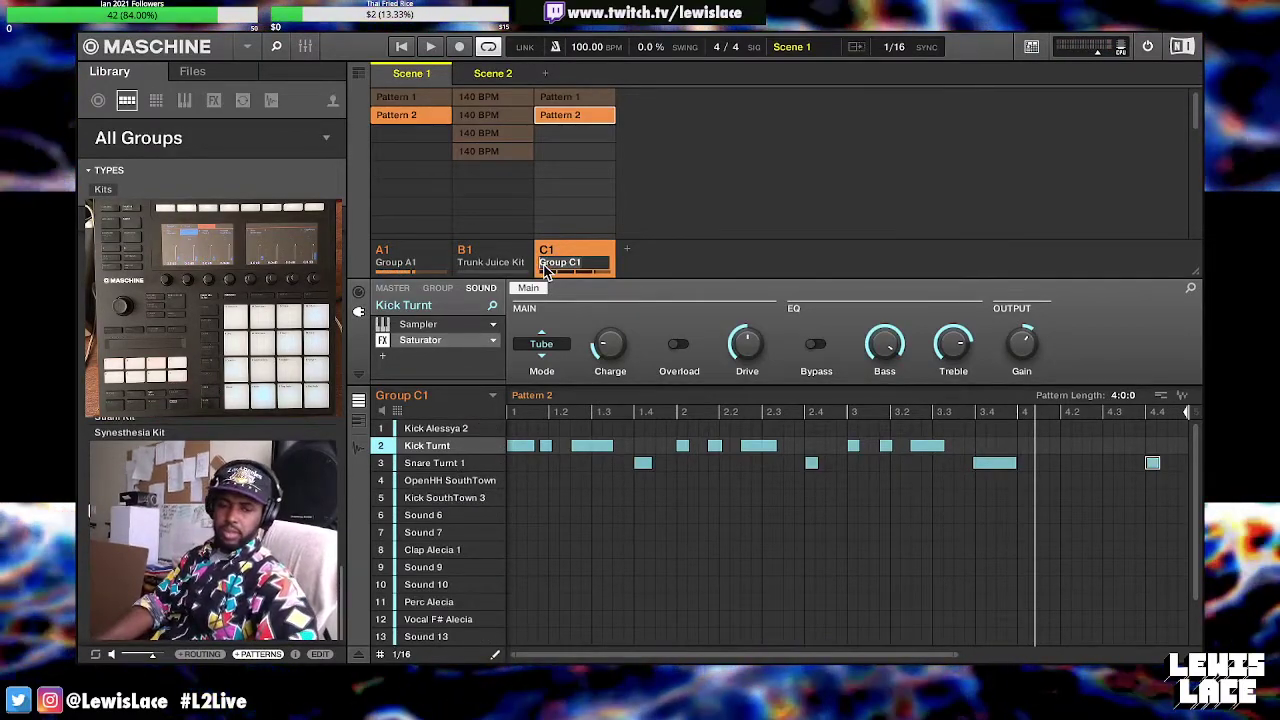
pyautogui.write('drums')
pyautogui.press('Return')
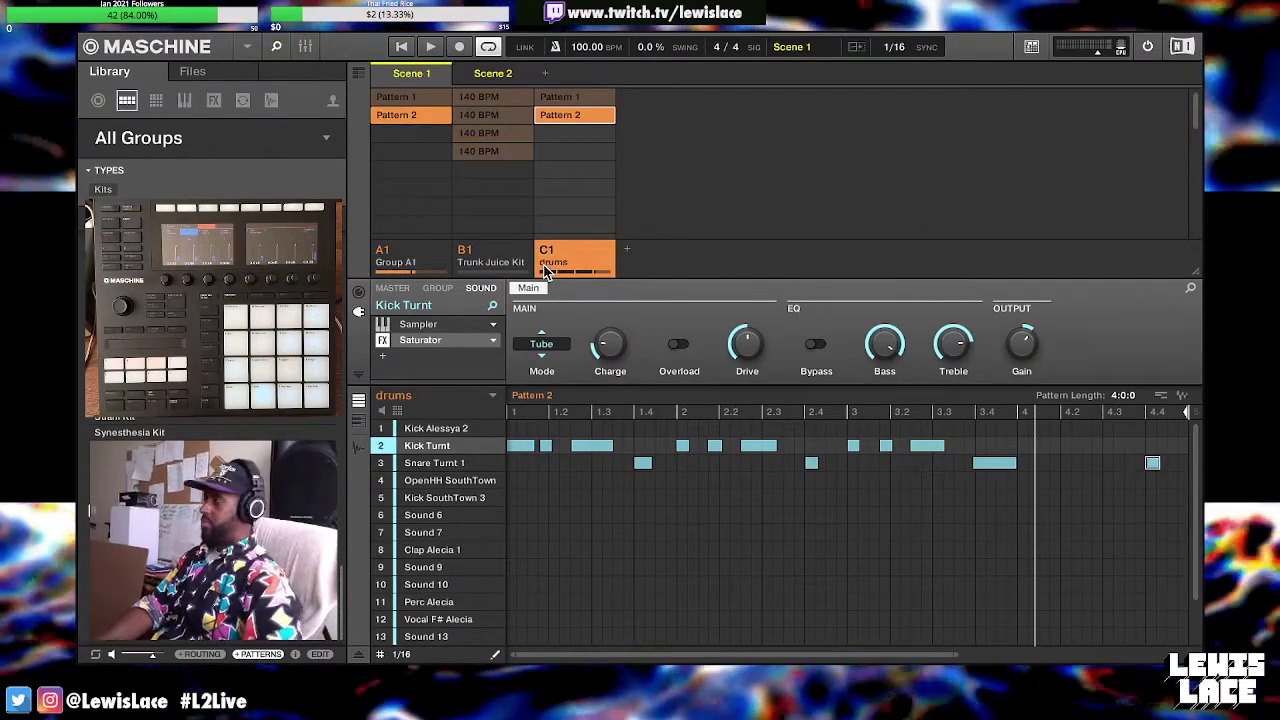
# Set Scene 2 to use Pattern 2 for both Group A1 and drums, and remove the 140 BPM pattern of Trunk Juice Kit from it
pyautogui.click(485, 75)
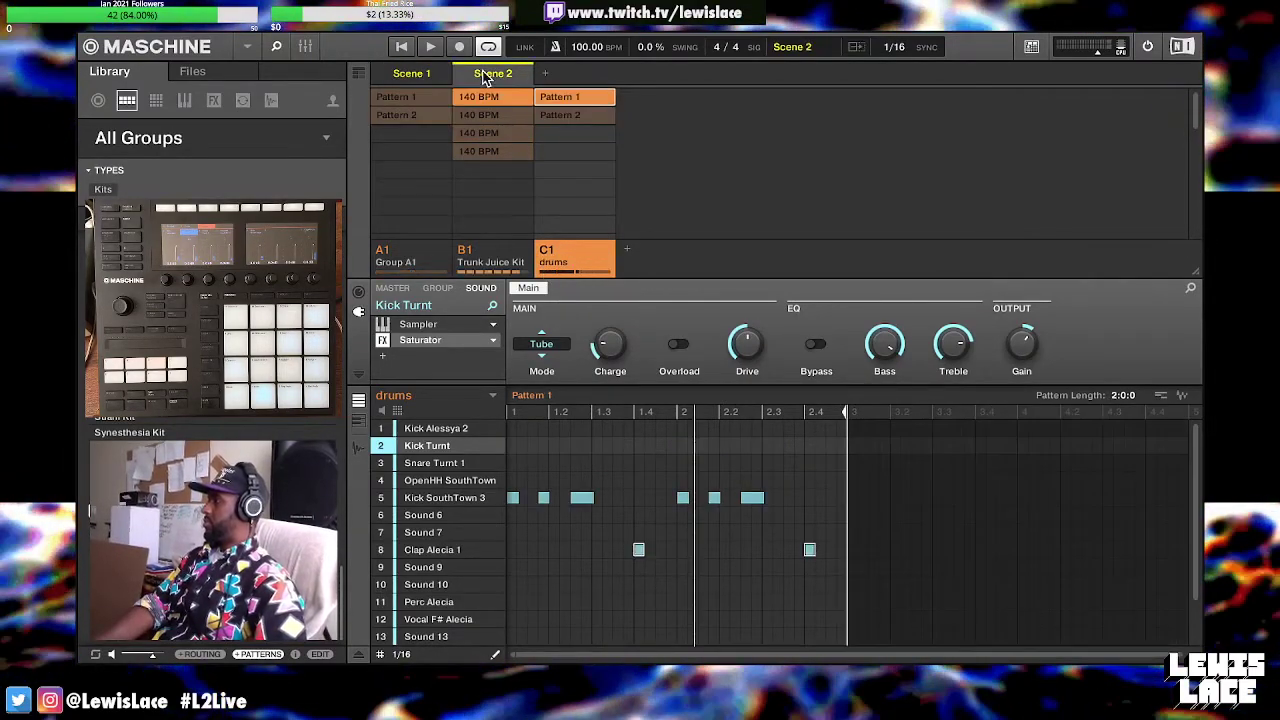
pyautogui.click(441, 116)
pyautogui.click(561, 118)
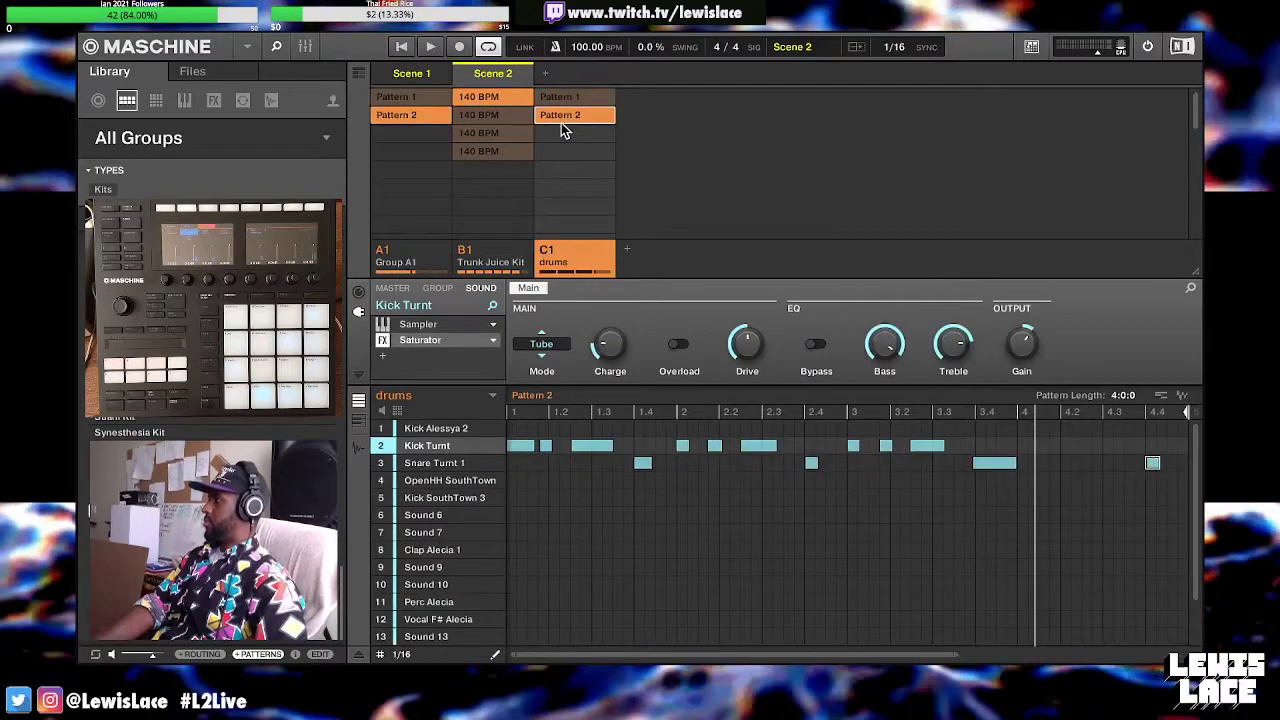
pyautogui.click(491, 96)
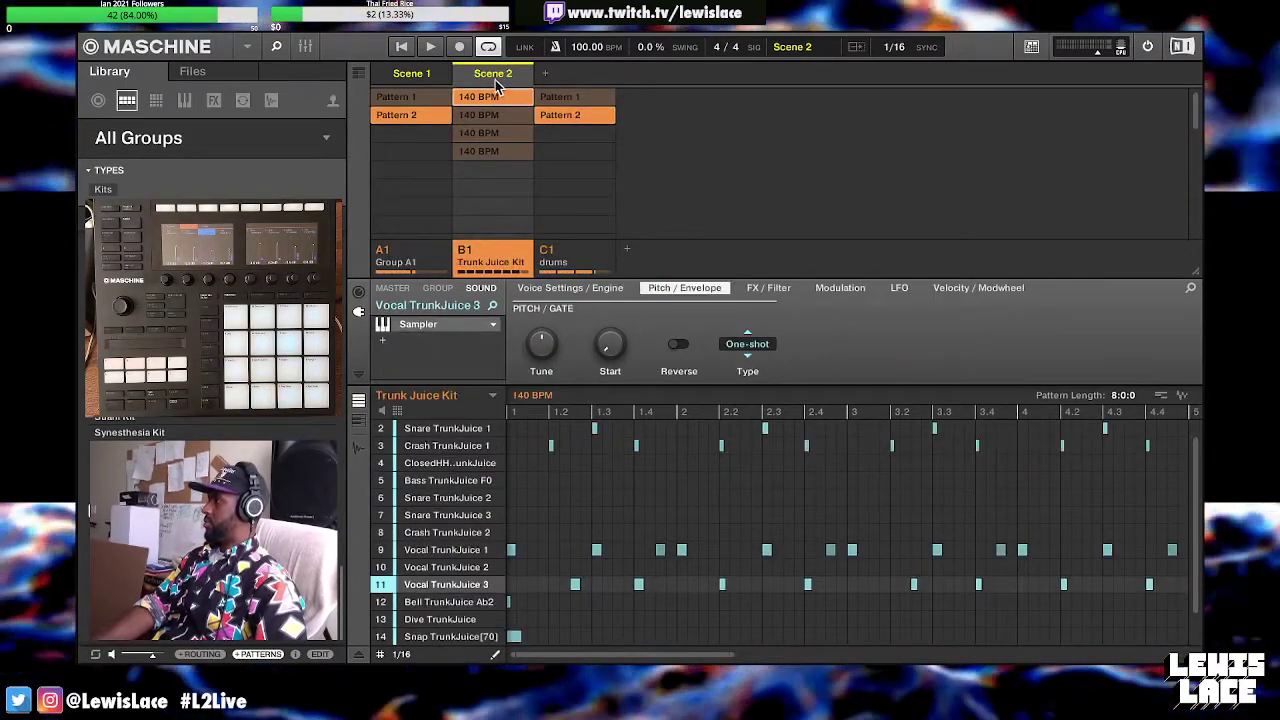
pyautogui.click(491, 96)
# Rename Scene 2 as verse break and Scene 1 as intro
pyautogui.doubleClick(495, 75)
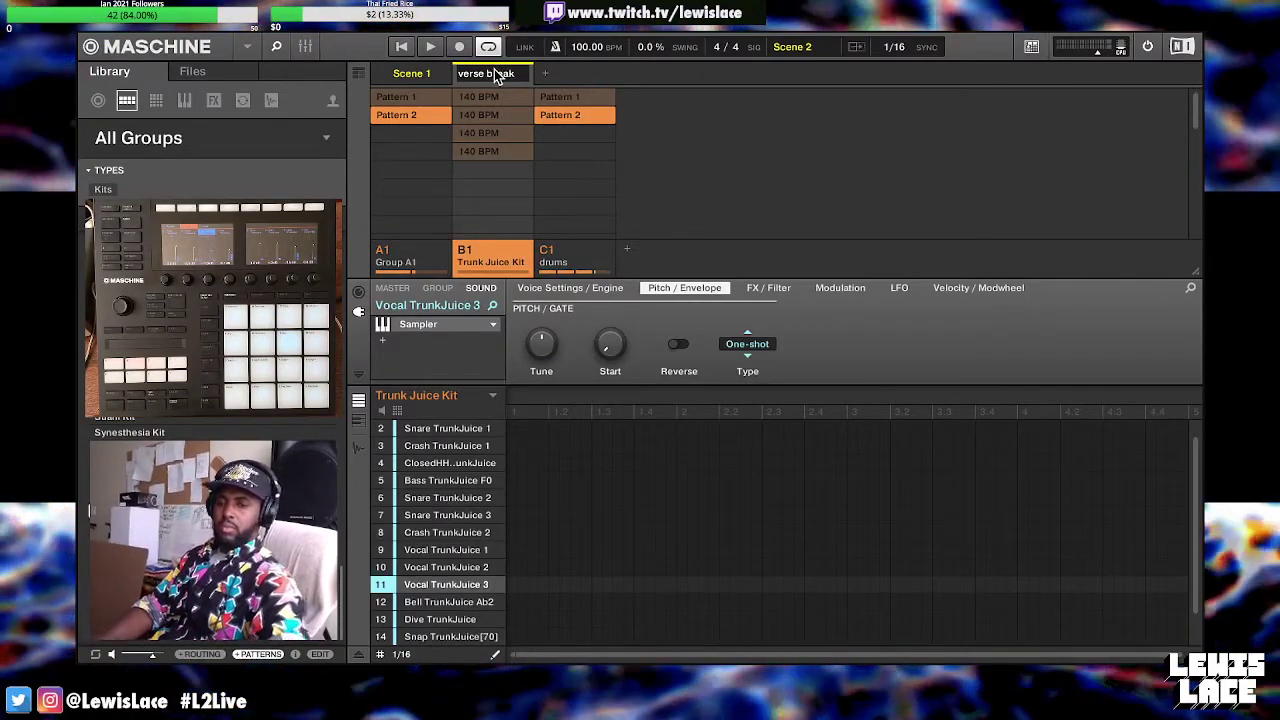
pyautogui.press('Return')
pyautogui.click(423, 73)
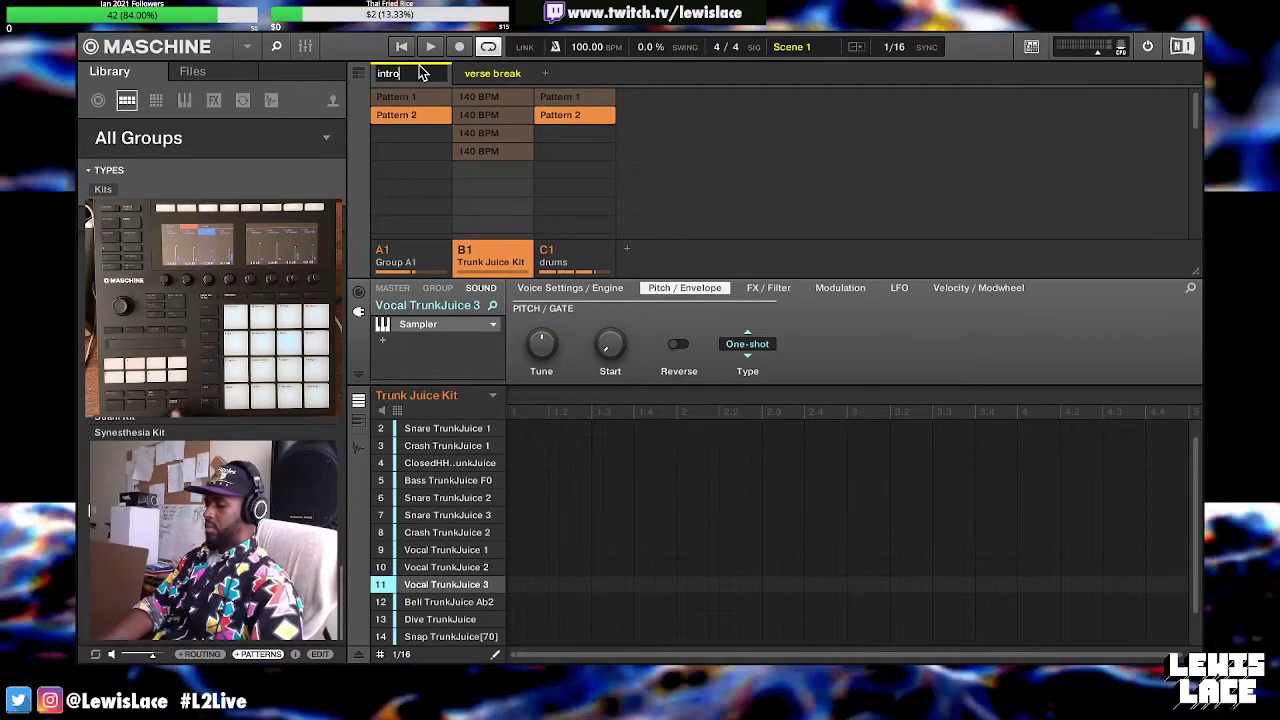
pyautogui.press('Return')
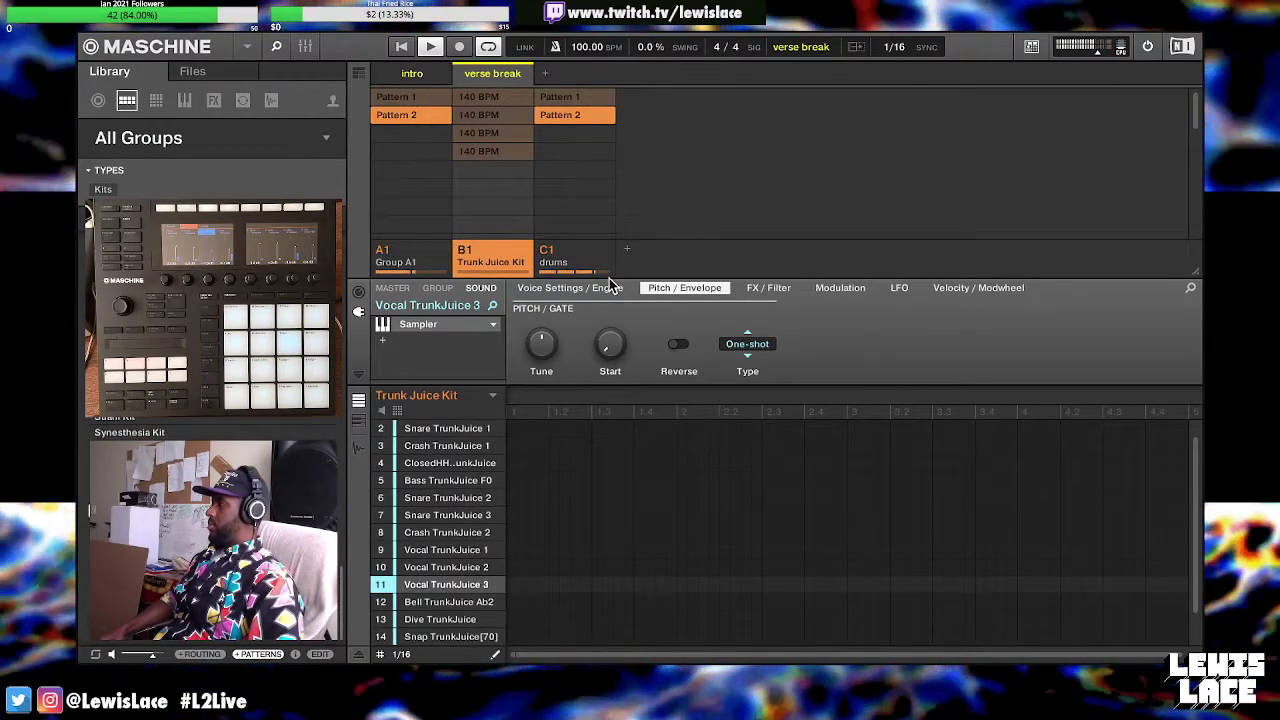
# Record off-beat OpenHH SouthTown hits across the drums group's Pattern 2 in the verse break scene and quantize them
pyautogui.click(575, 256)
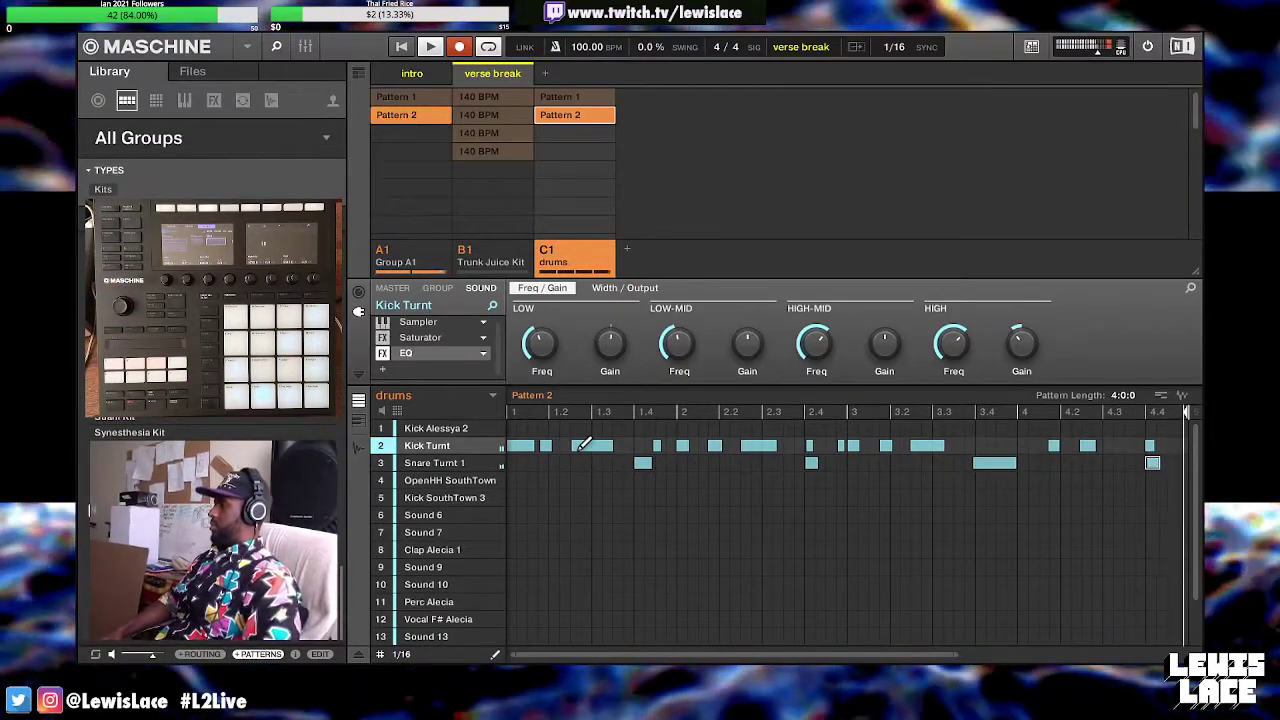
pyautogui.click(441, 484)
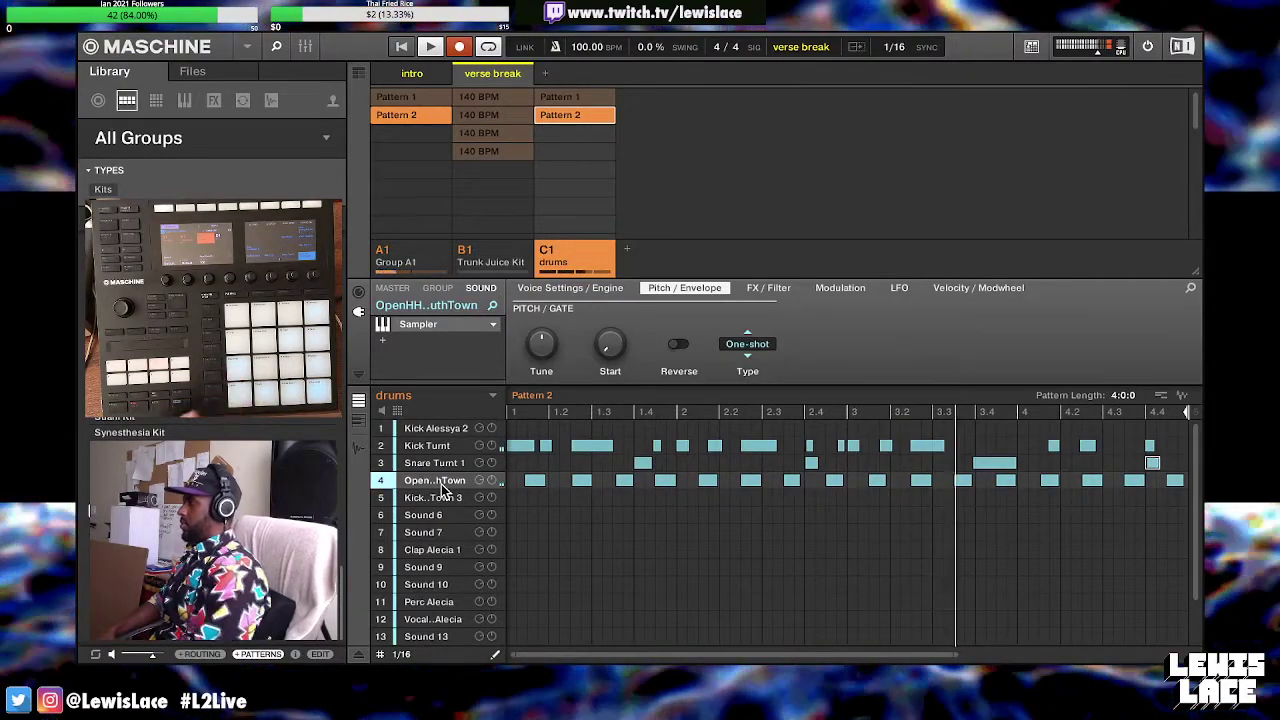
pyautogui.moveTo(501, 481); pyautogui.dragTo(523, 480)
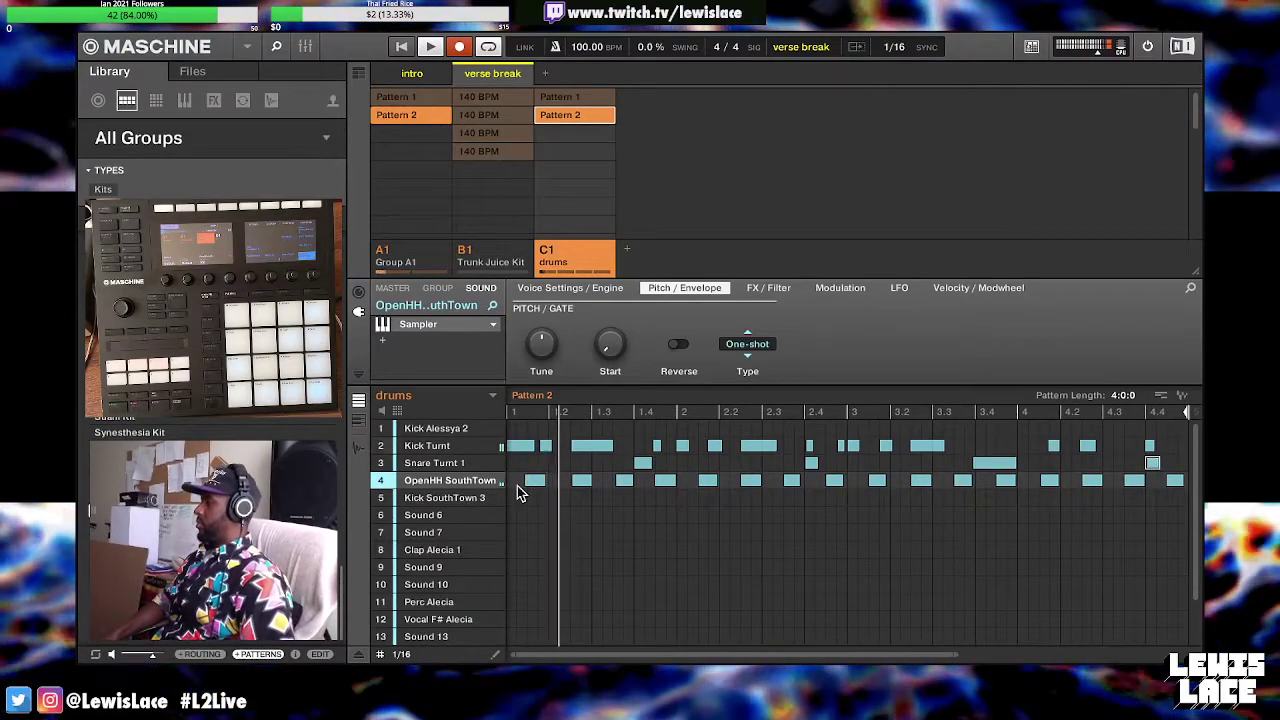
pyautogui.moveTo(517, 476); pyautogui.dragTo(1163, 563)
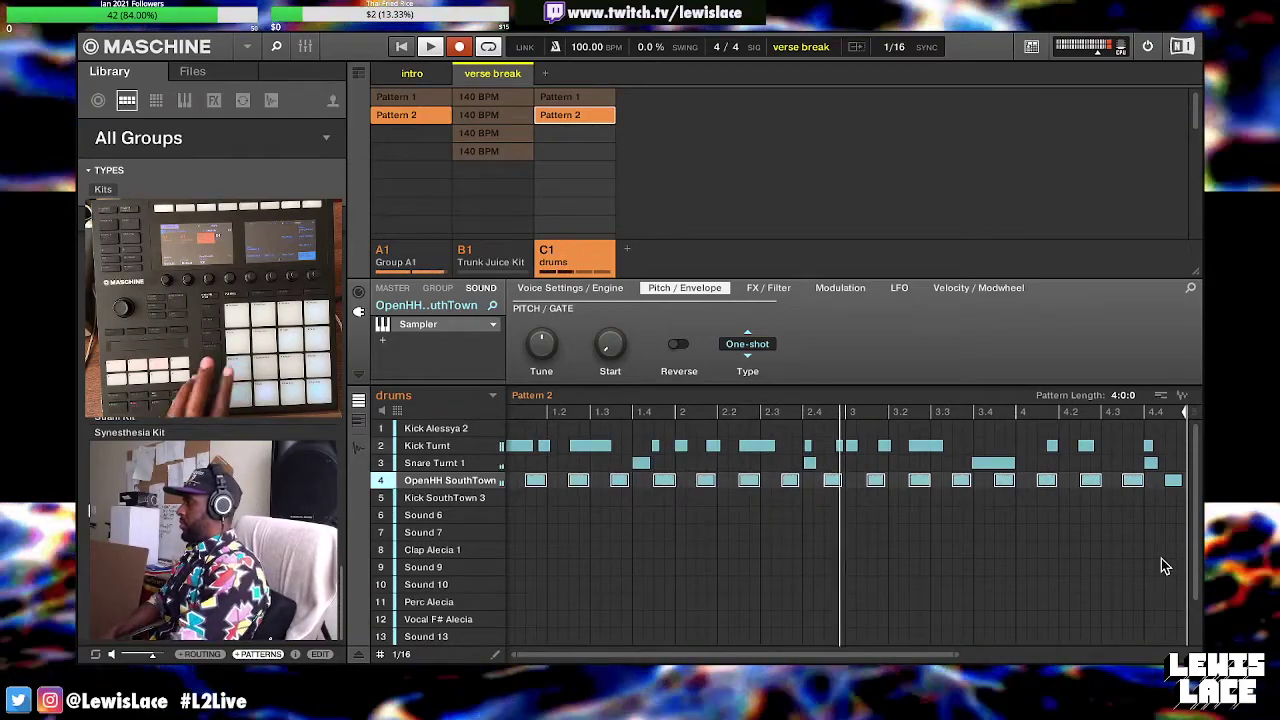
pyautogui.click(1095, 571)
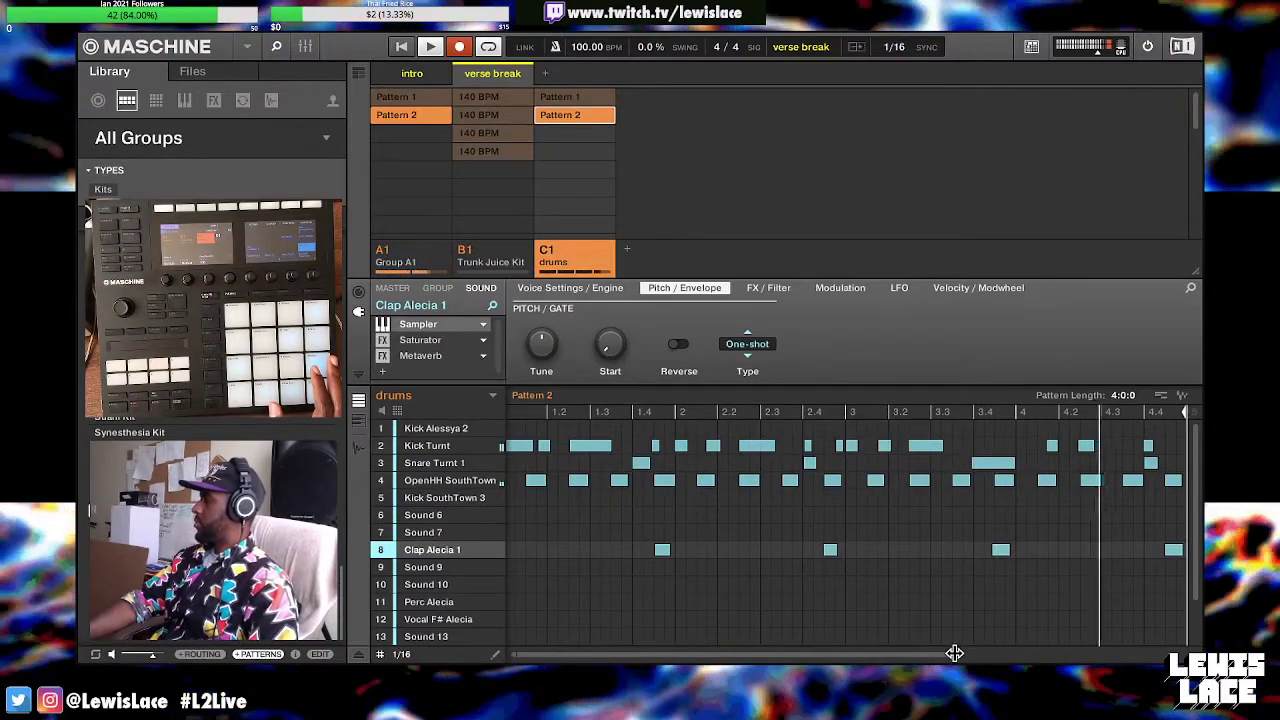
# Select all Clap Alecia 1 notes in the drums group's Pattern 2 and tighten their timing to the grid
pyautogui.scroll(-2, 940, 645)
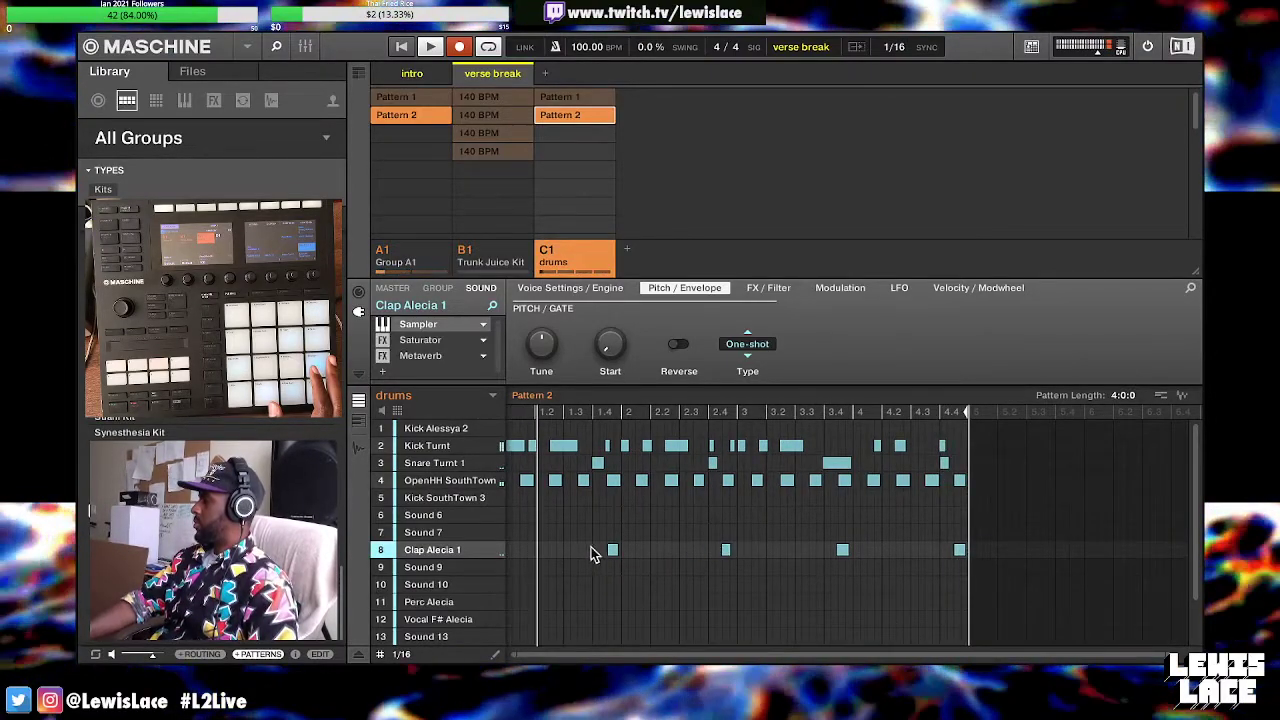
pyautogui.moveTo(570, 545); pyautogui.dragTo(1021, 605)
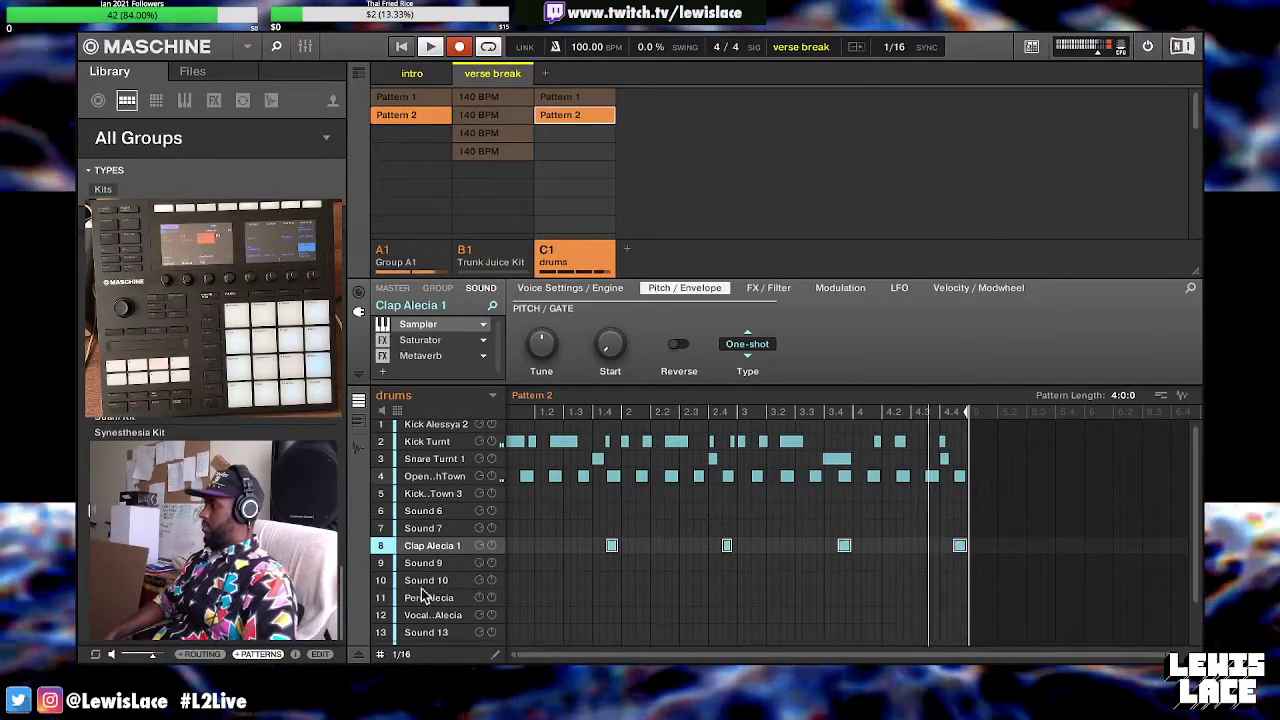
pyautogui.scroll(1, 460, 540)
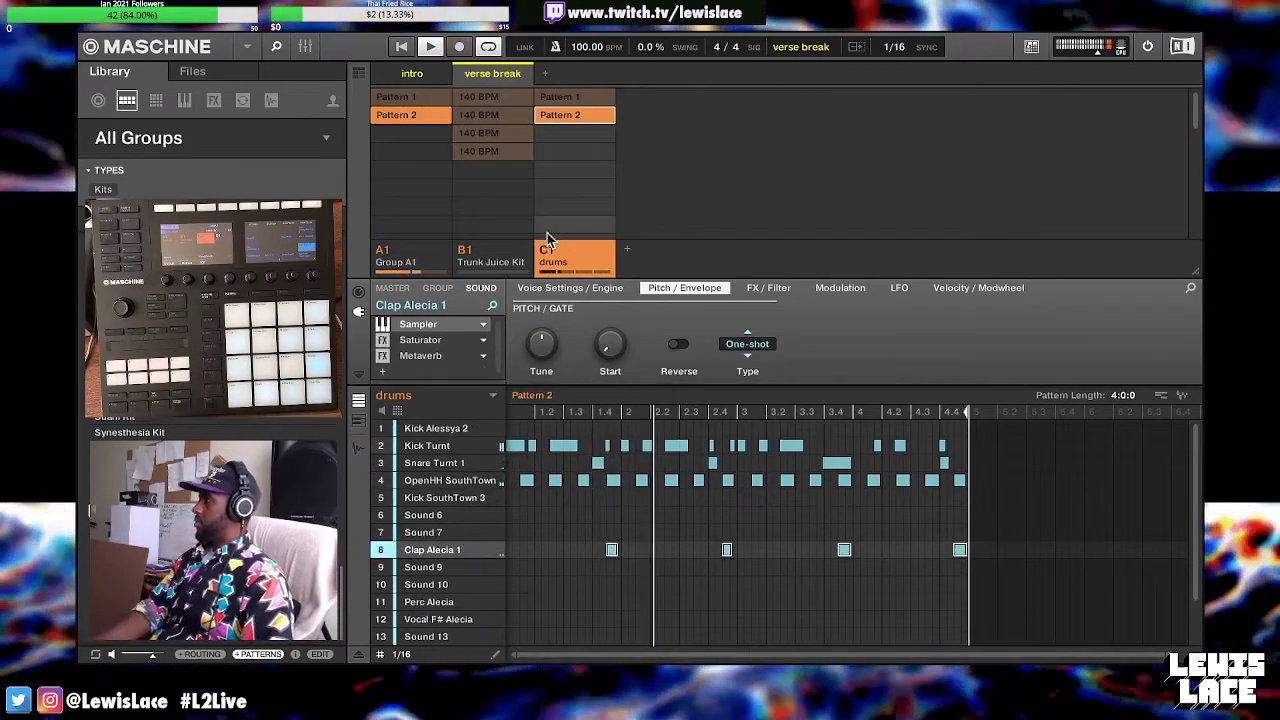
# Duplicate the verse break scene and, in the copy, duplicate the drums group's Pattern 2
pyautogui.rightClick(518, 81)
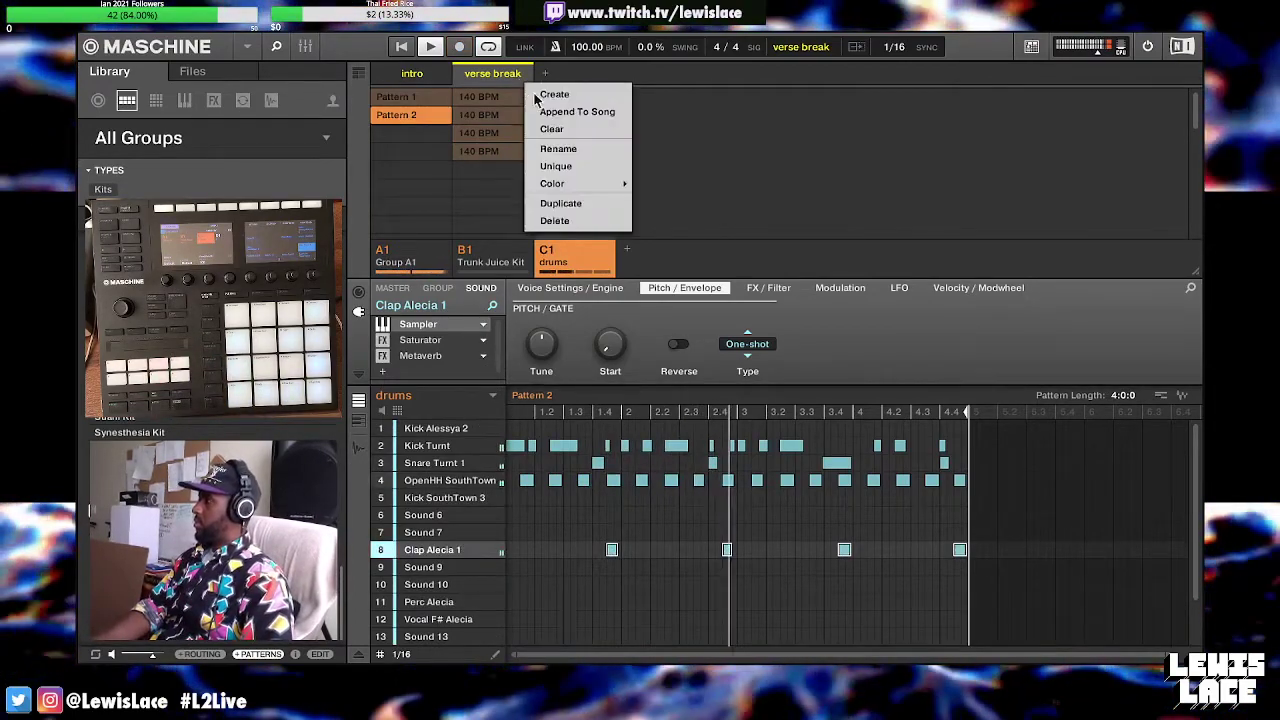
pyautogui.click(575, 203)
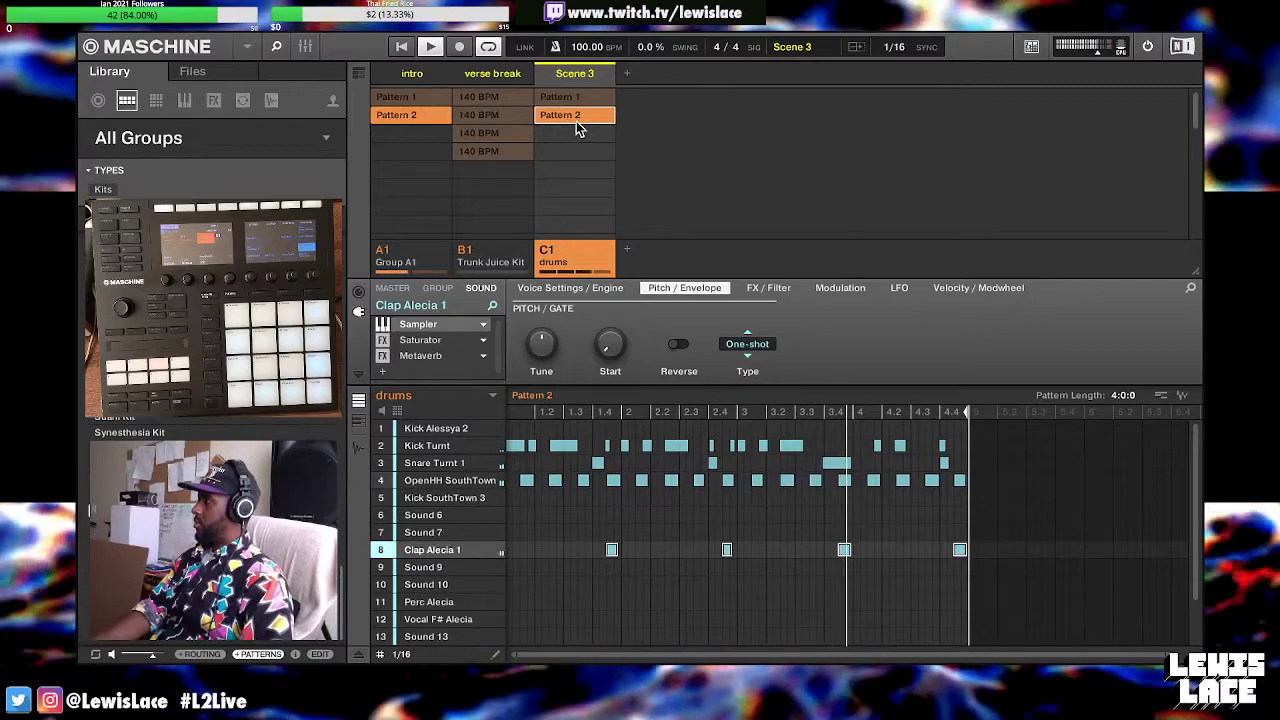
pyautogui.rightClick(576, 121)
pyautogui.click(603, 190)
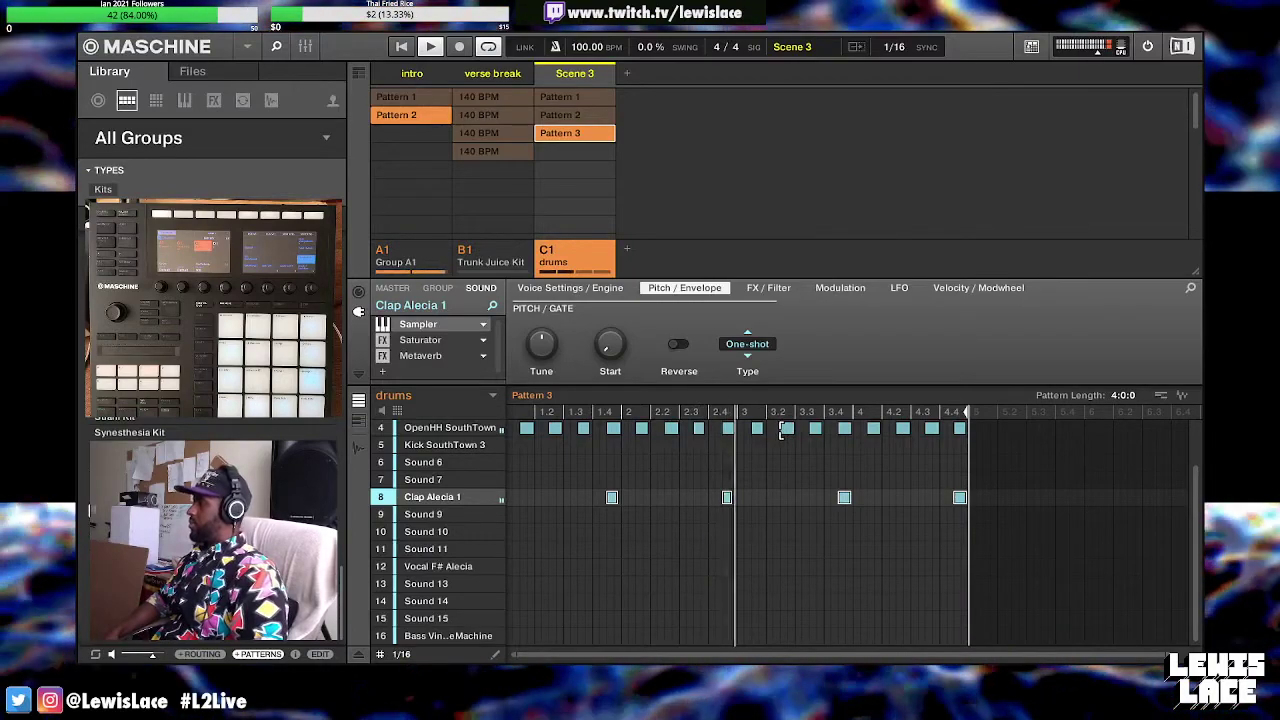
# Move the Clap Alecia 1 sound up to slot 5 of the drums group, directly below OpenHH SouthTown
pyautogui.scroll(3, 781, 432)
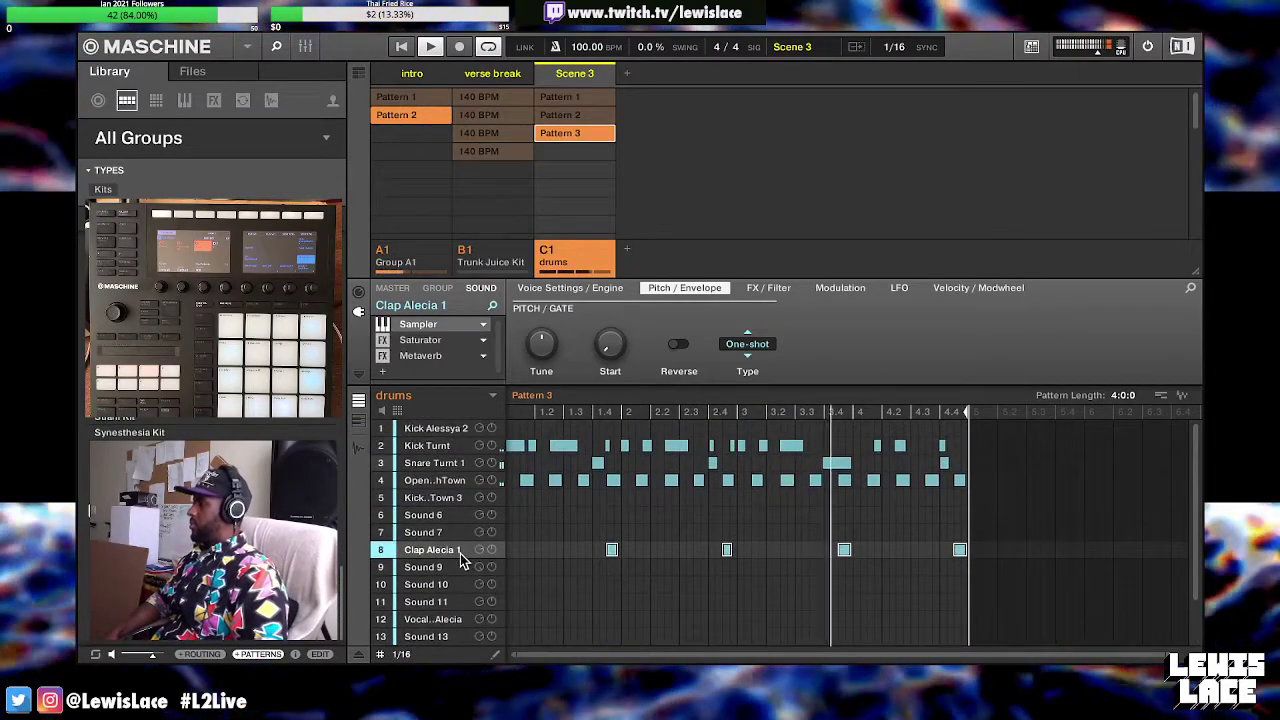
pyautogui.moveTo(460, 553); pyautogui.dragTo(460, 494)
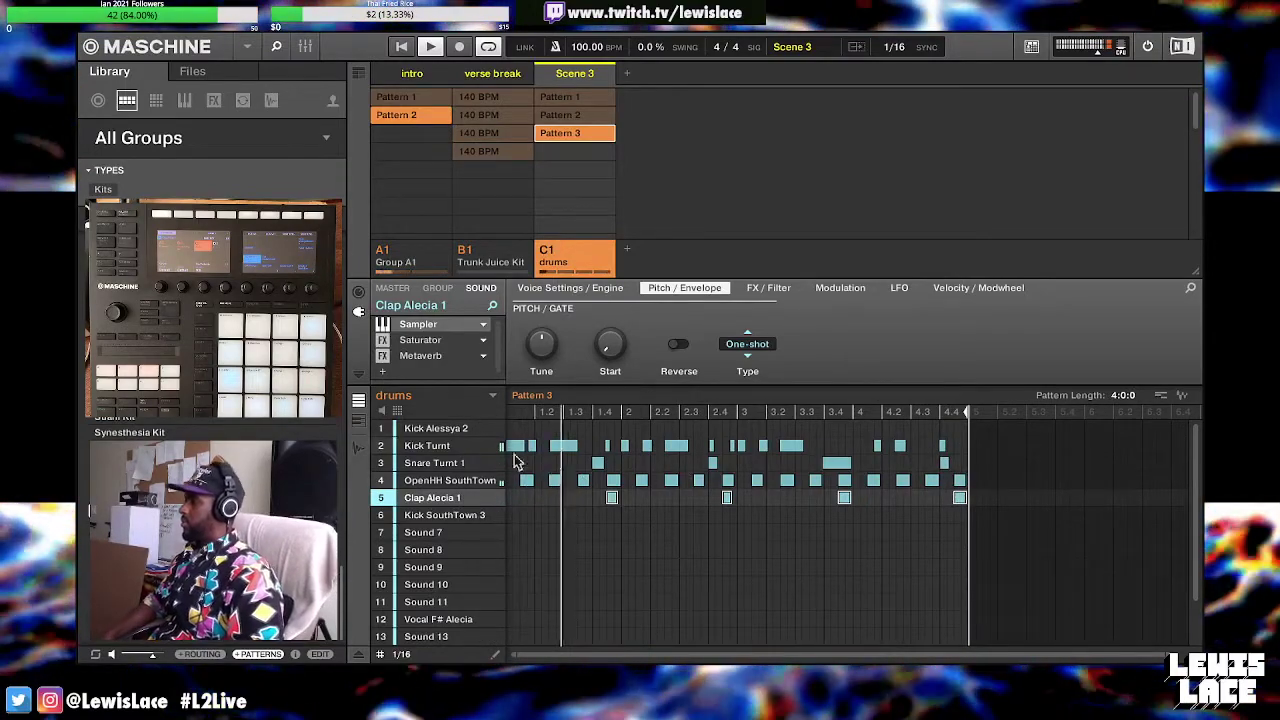
# Load the Ten Years Off Kit into group B1, copy its ClosedHH sound to slot 7 of the drums group, and record hi-hats in Pattern 3
pyautogui.click(422, 446)
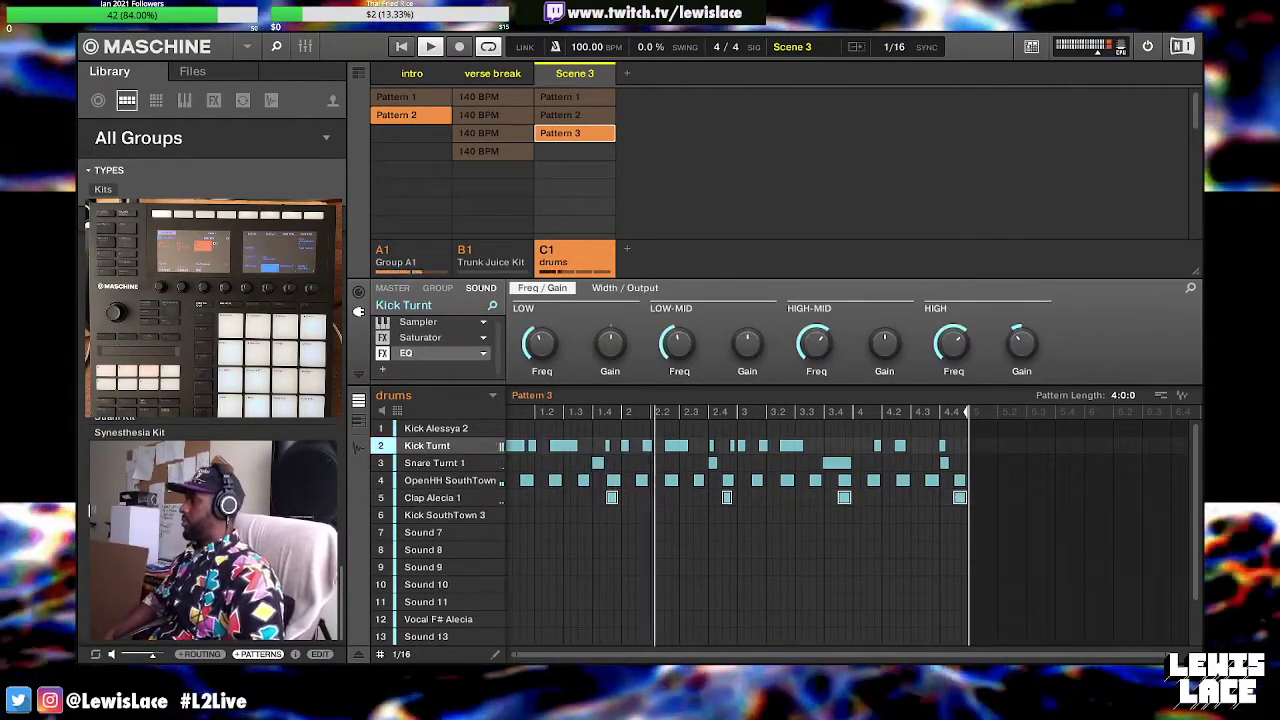
pyautogui.click(494, 257)
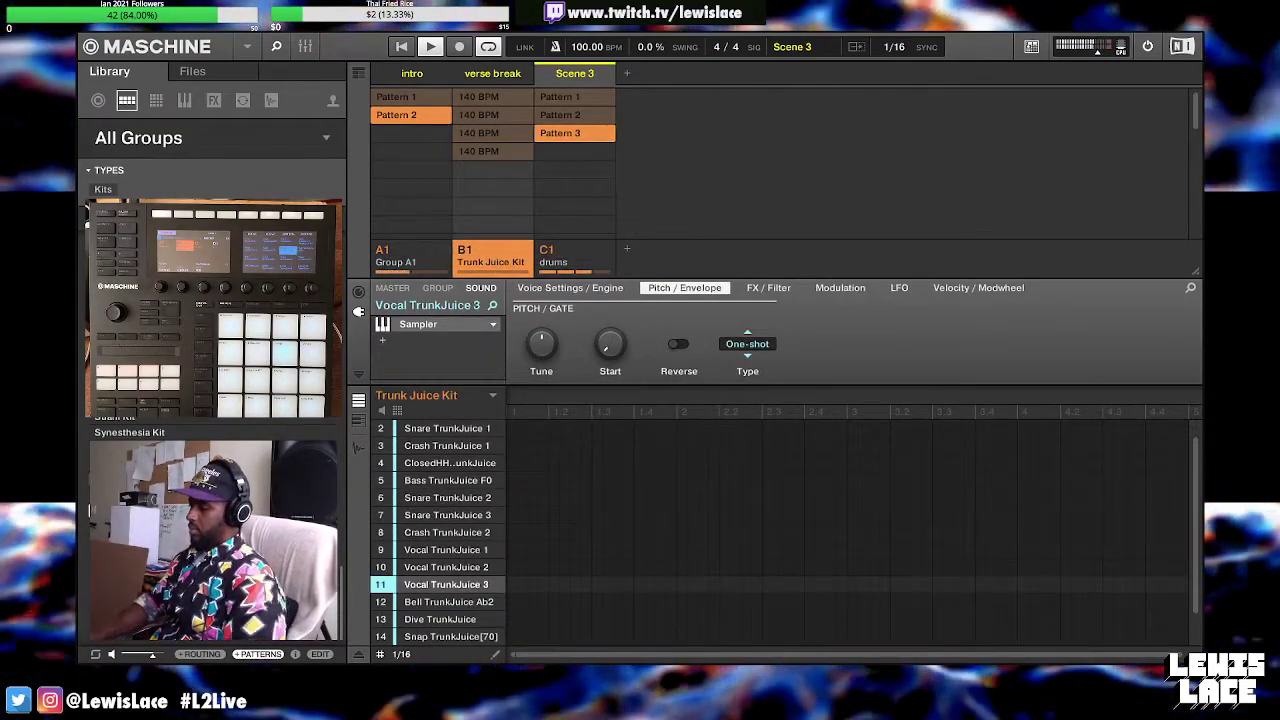
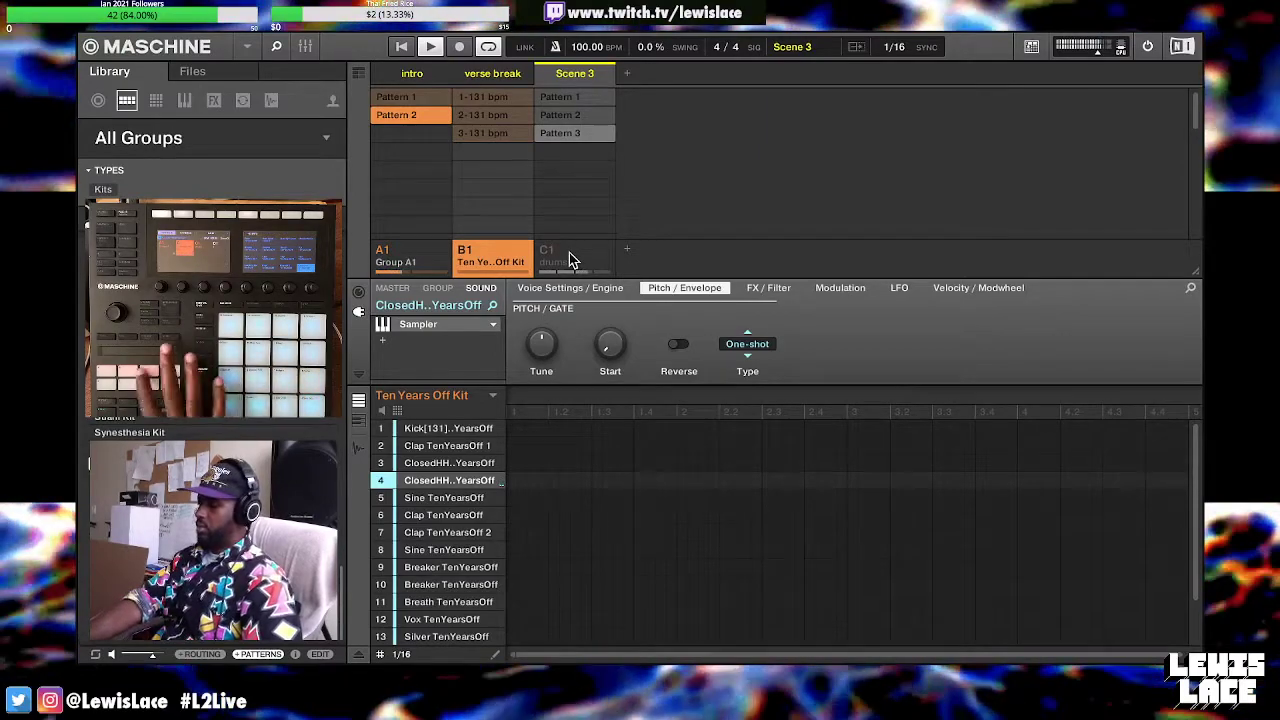
pyautogui.click(569, 252)
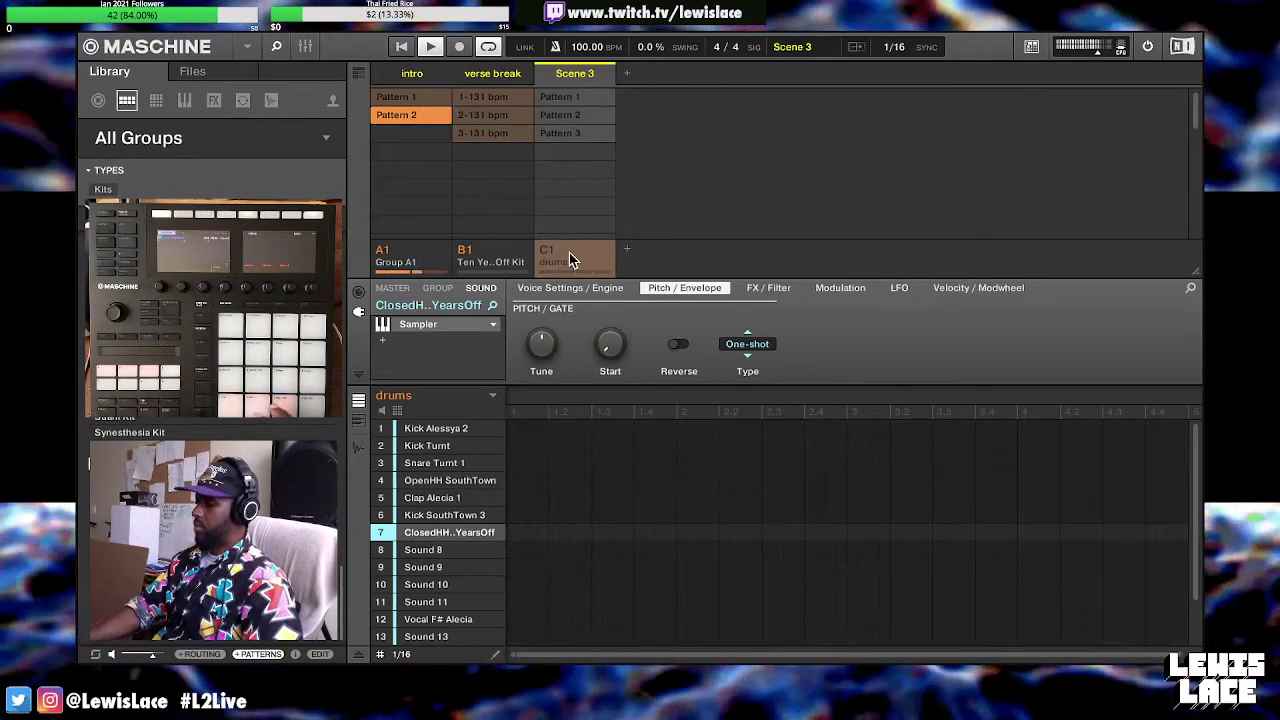
pyautogui.click(569, 252)
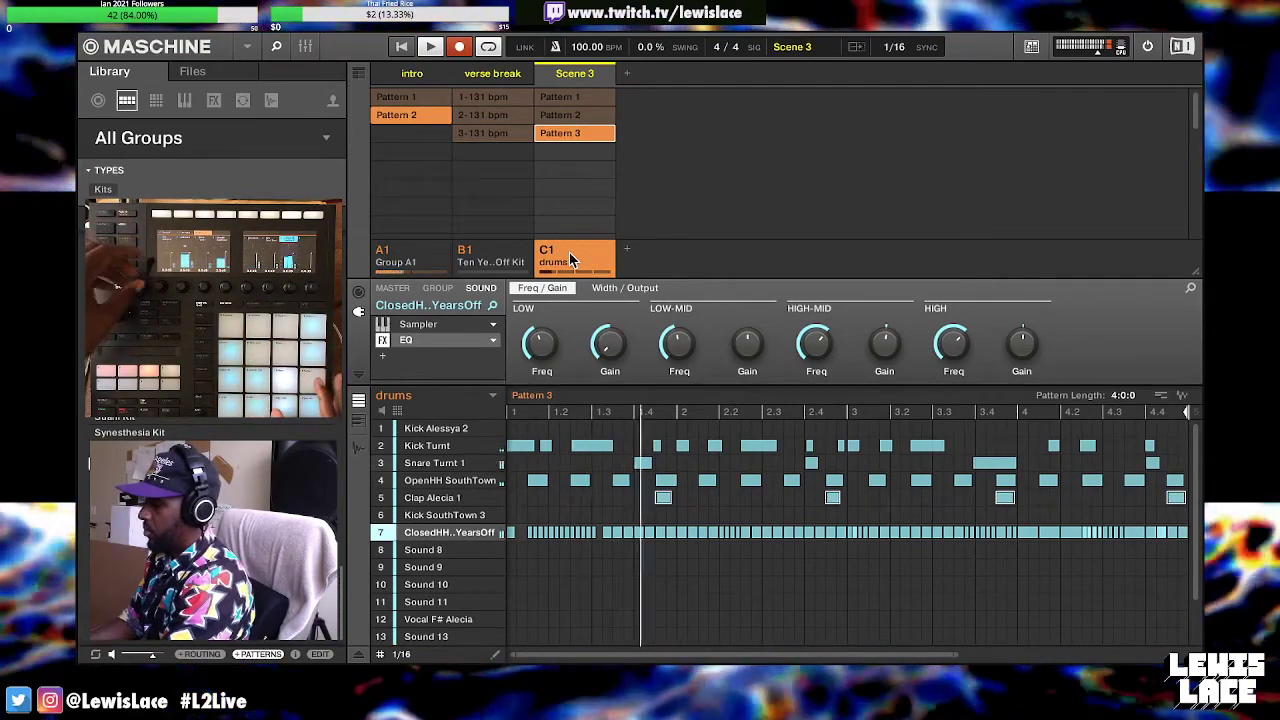
pyautogui.press('space')
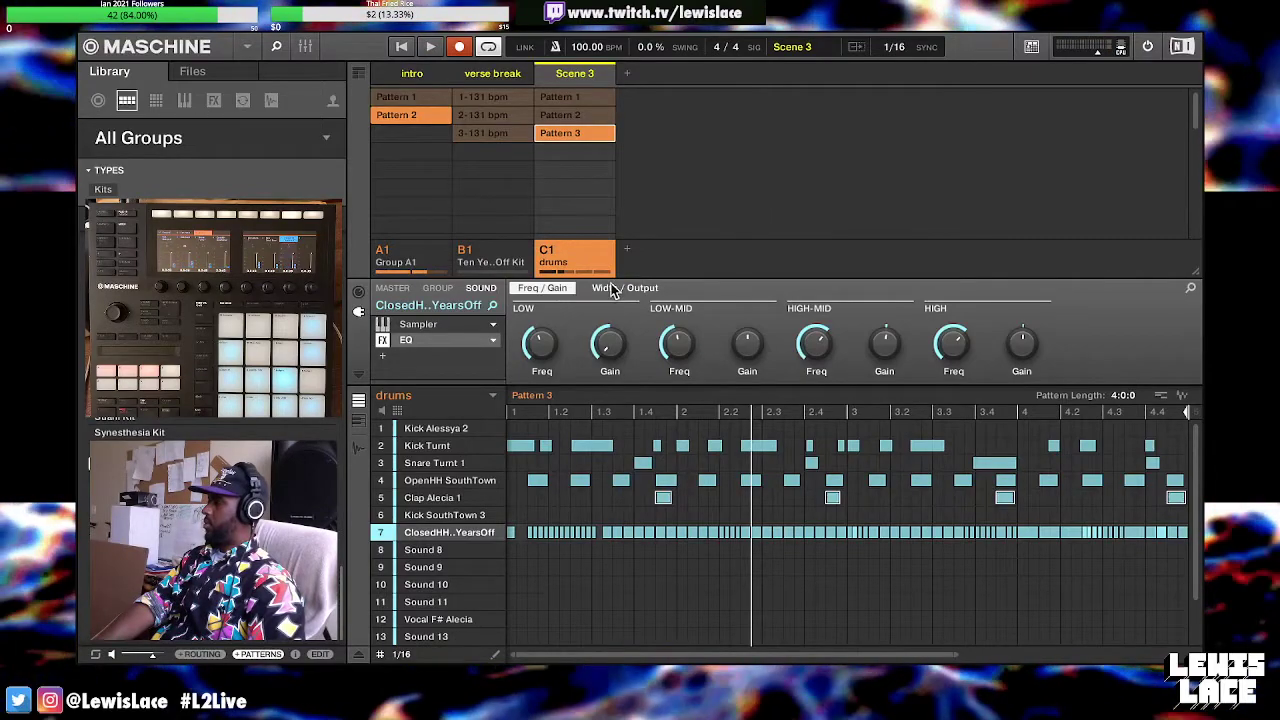
# Save the project together with its samples in the Projects folder under the name "give you up"
pyautogui.moveTo(155, 35)
pyautogui.click(209, 38)
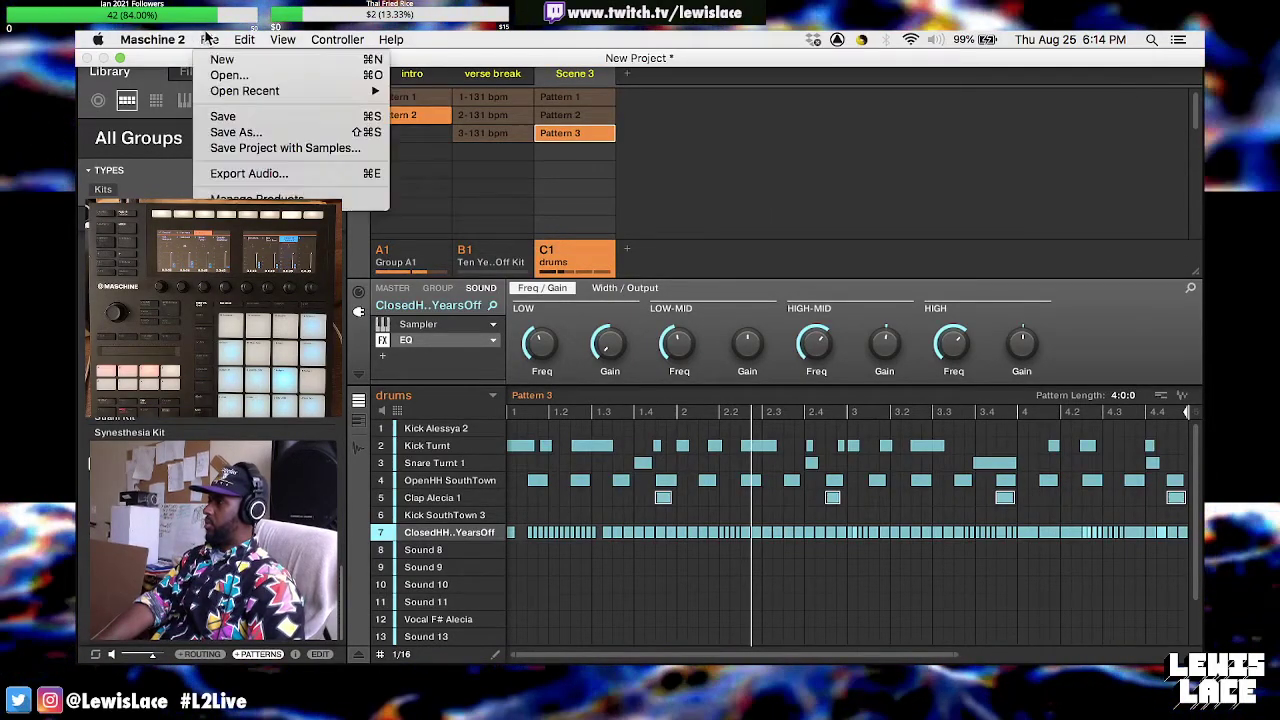
pyautogui.click(275, 148)
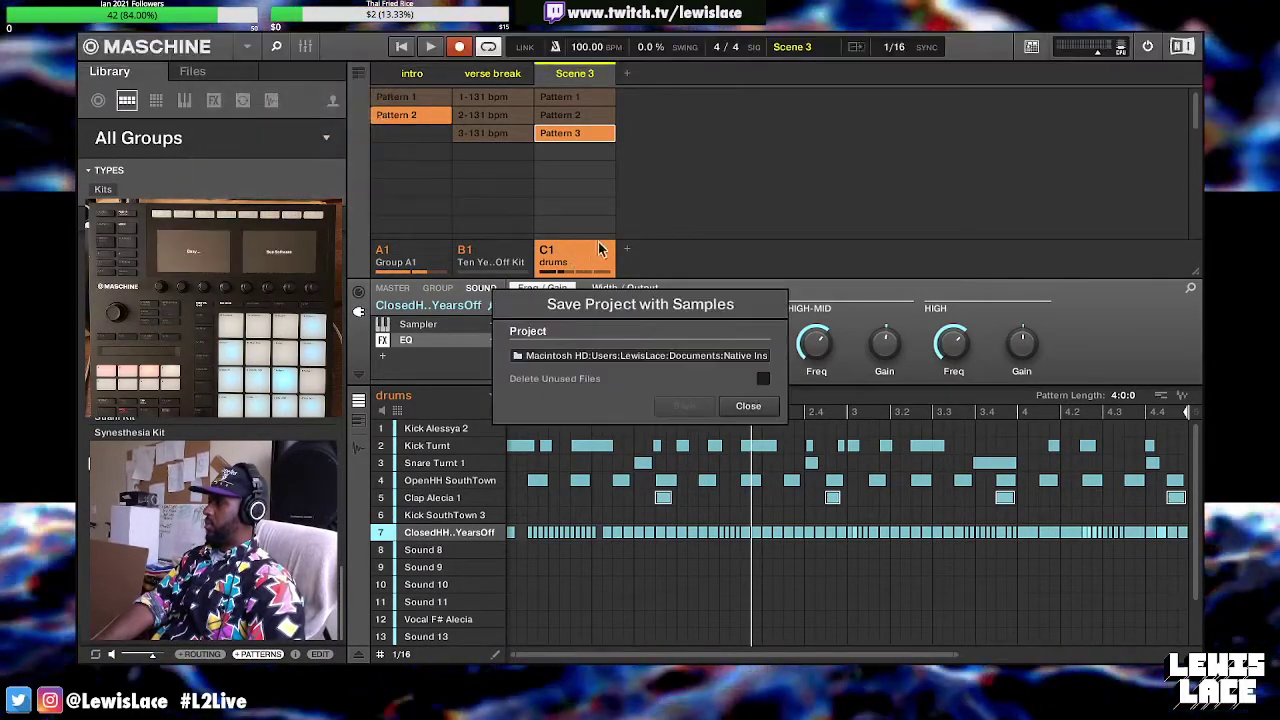
pyautogui.click(675, 357)
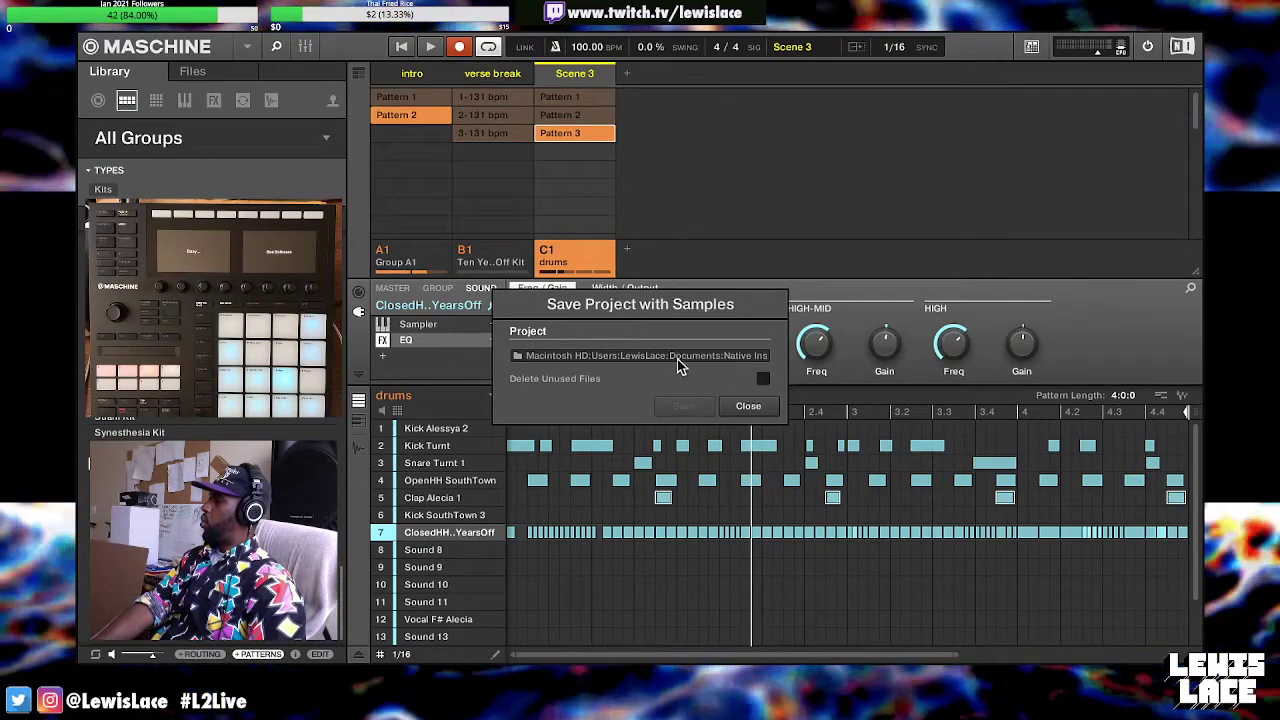
pyautogui.write('g')
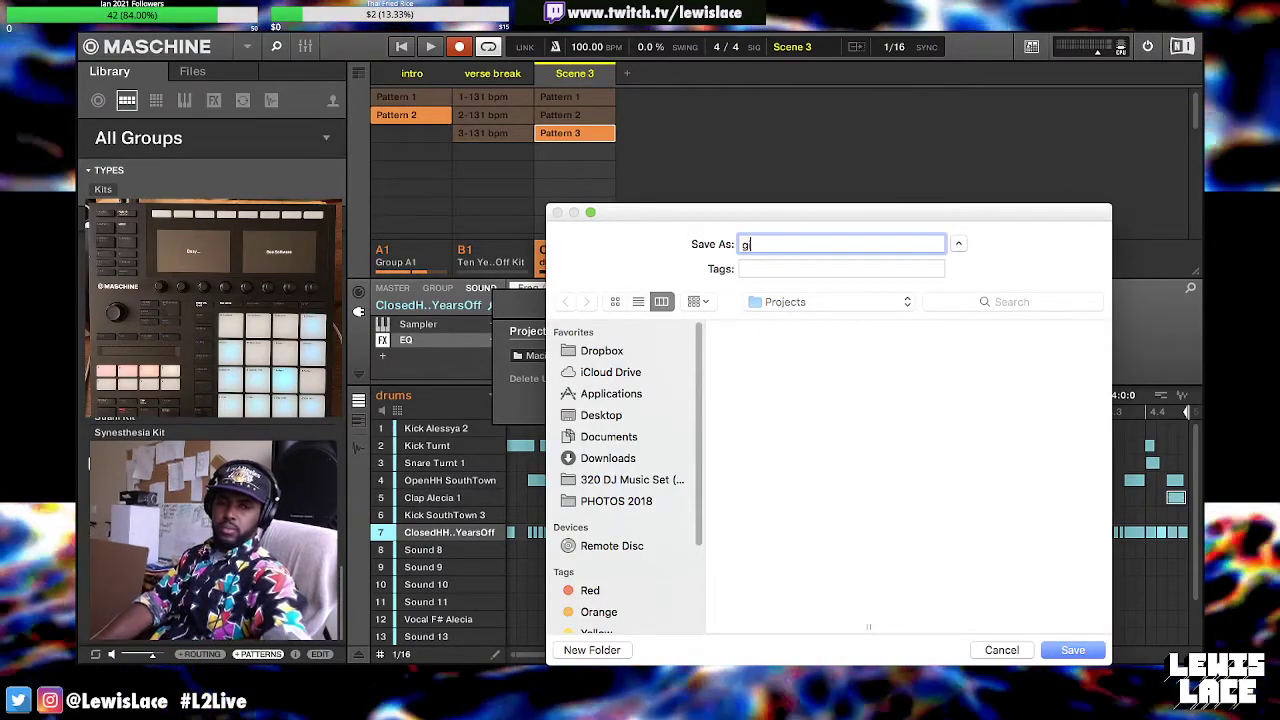
pyautogui.write('ive you up')
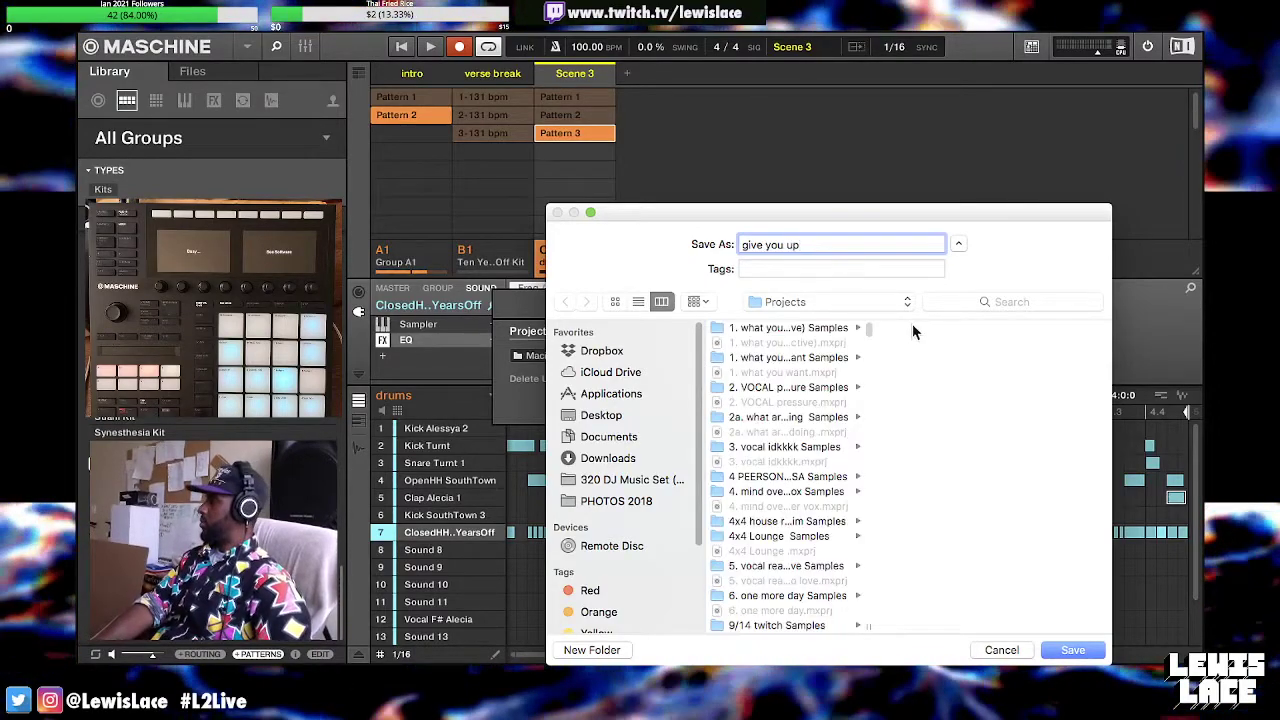
pyautogui.click(1064, 650)
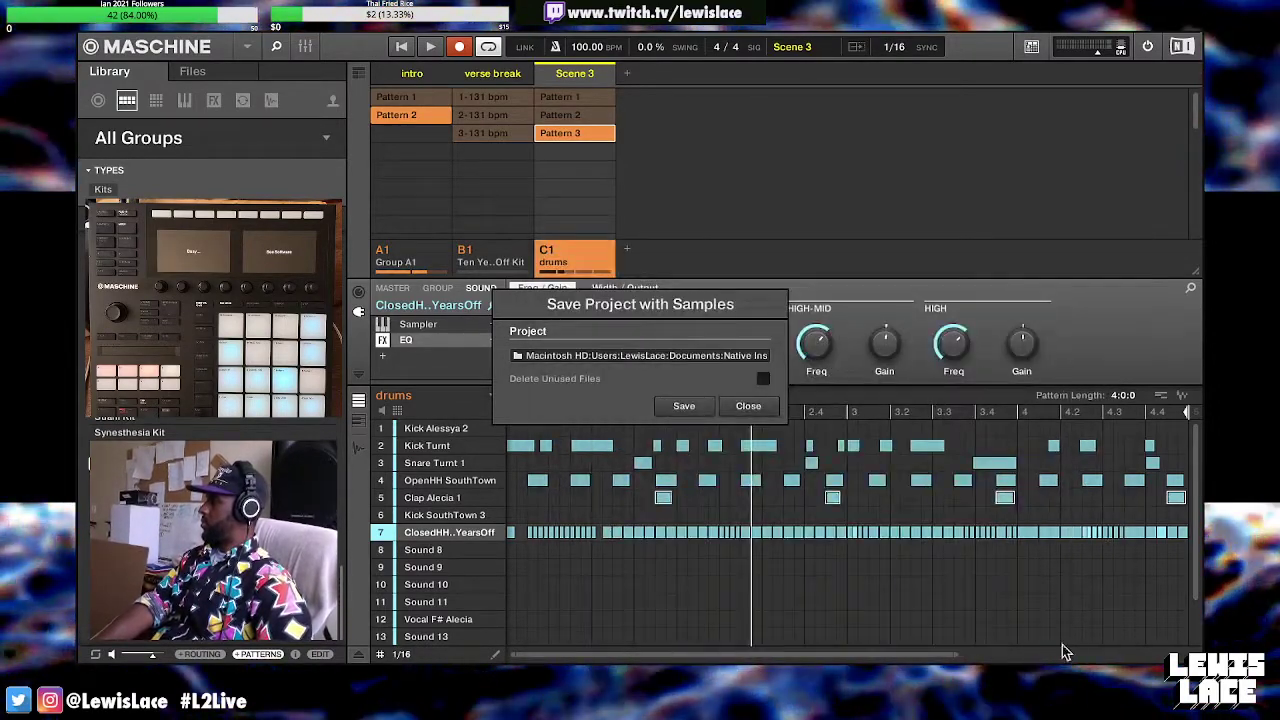
pyautogui.click(686, 405)
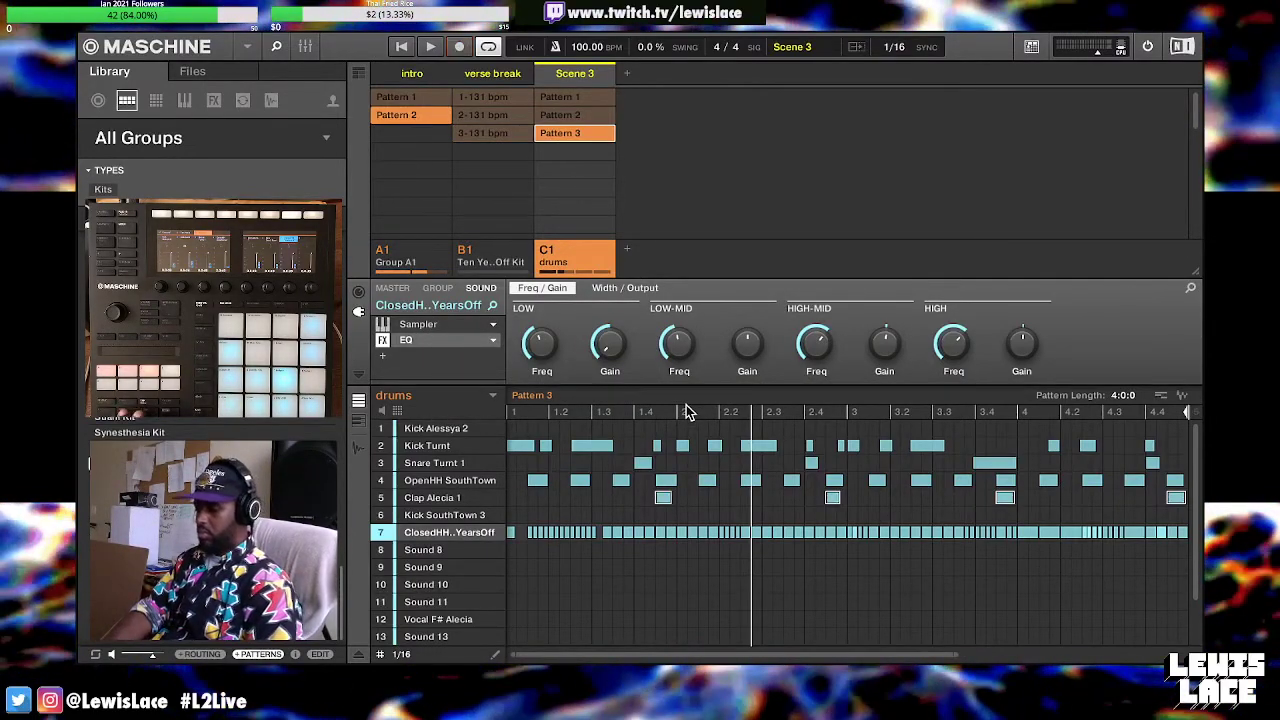
# Add an EQ to the master channel during playback and slightly raise its high and low gain
pyautogui.press('space')
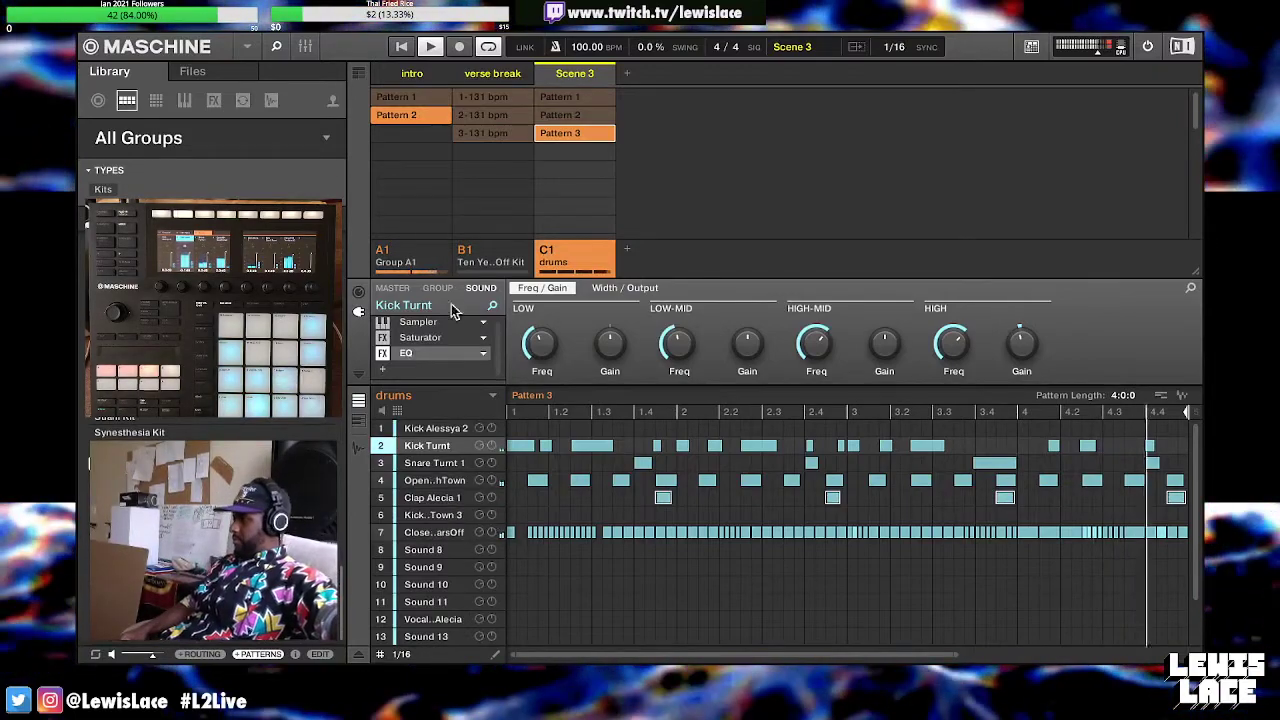
pyautogui.click(392, 288)
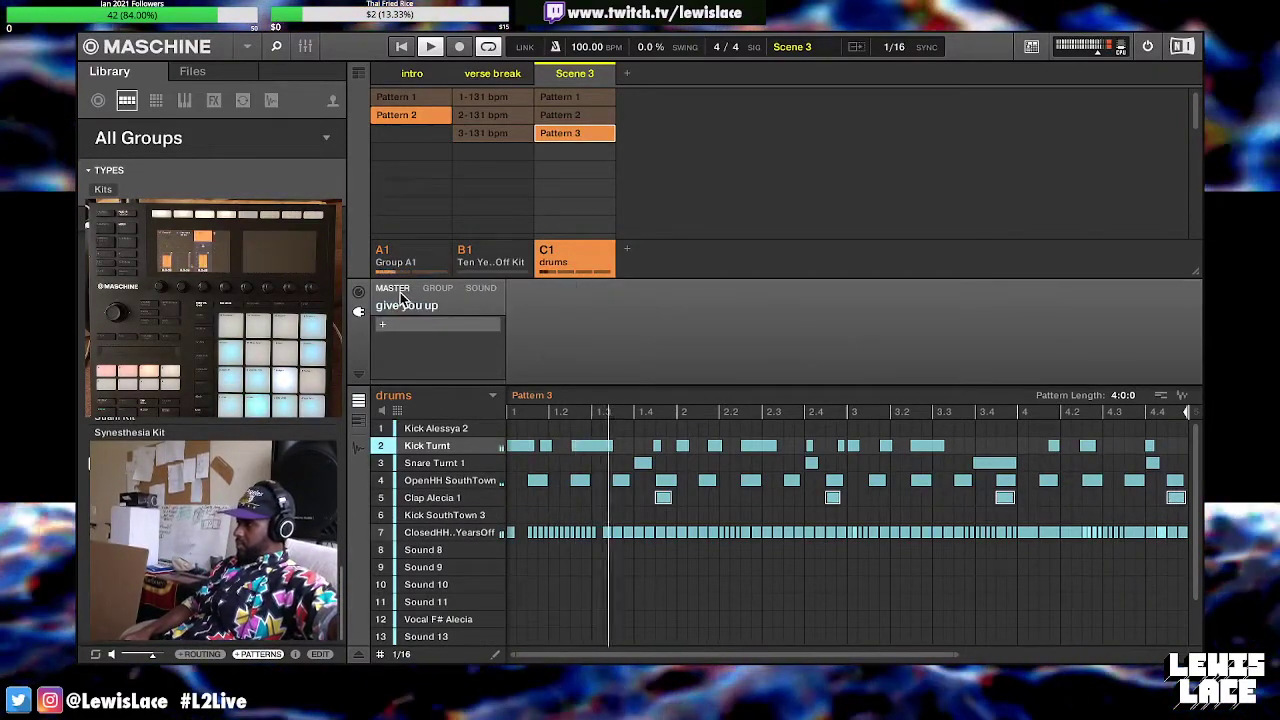
pyautogui.click(407, 328)
pyautogui.moveTo(445, 356)
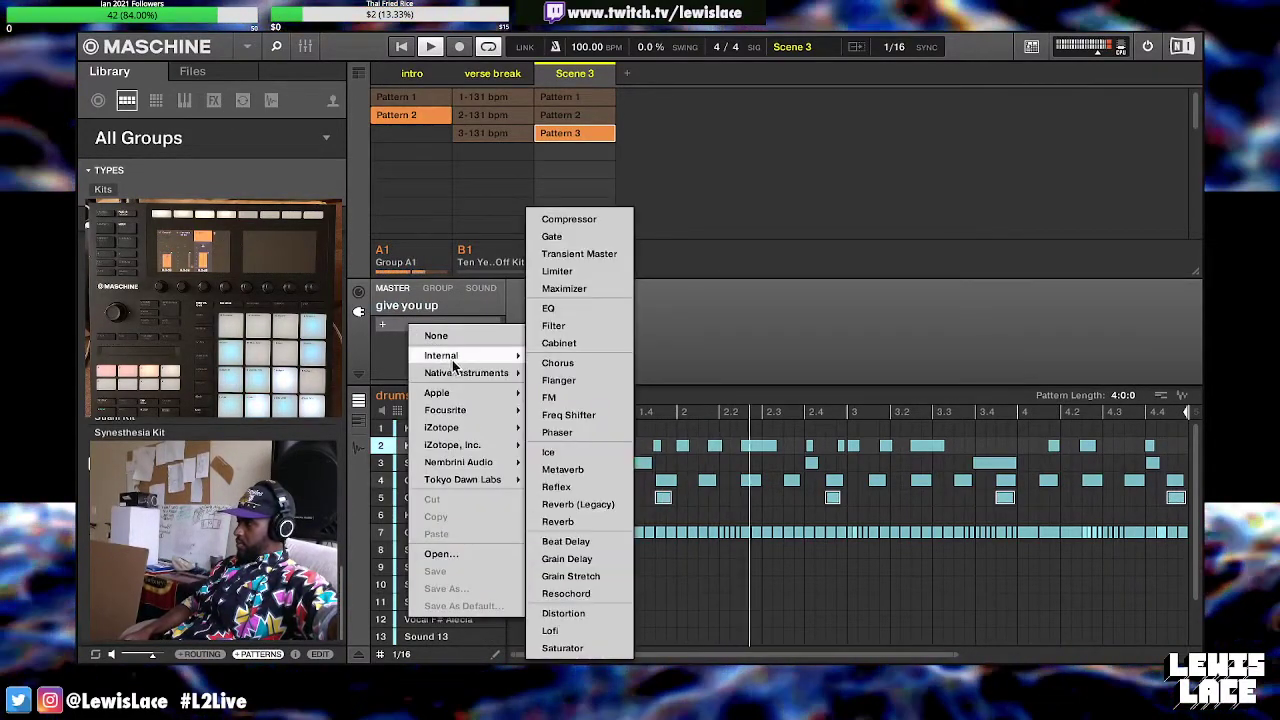
pyautogui.click(547, 309)
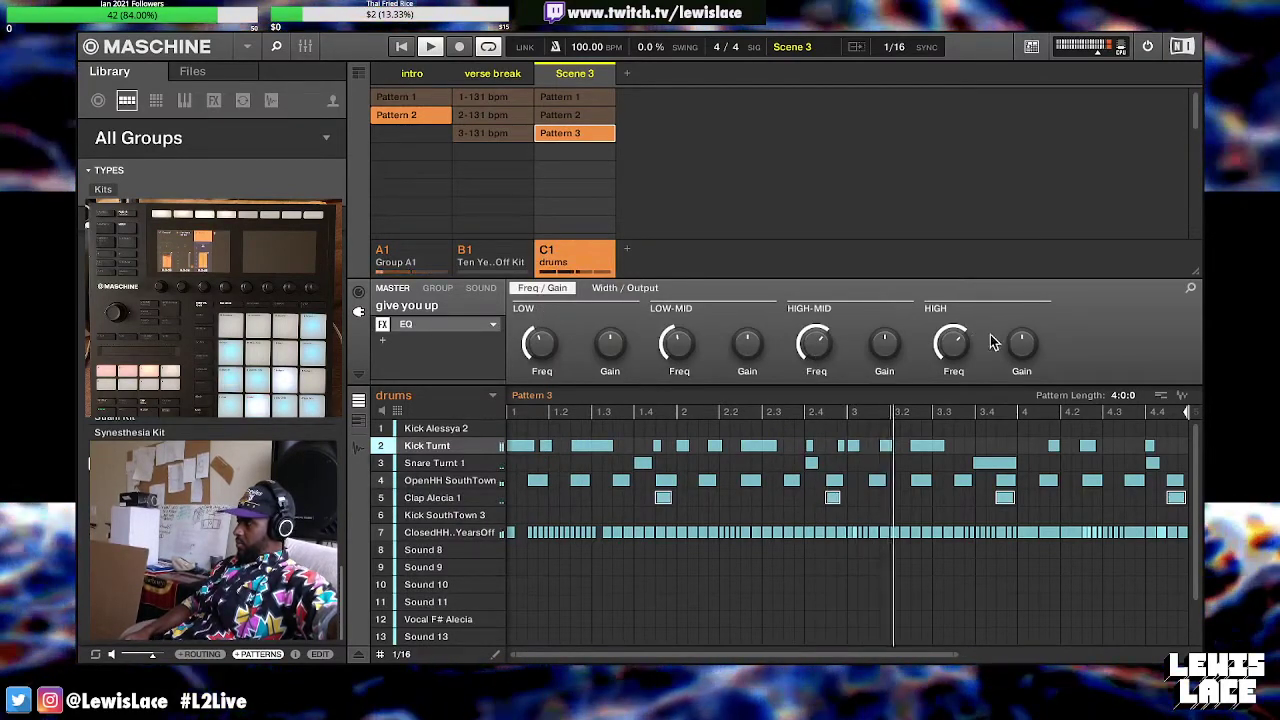
pyautogui.moveTo(1021, 343); pyautogui.dragTo(1021, 333)
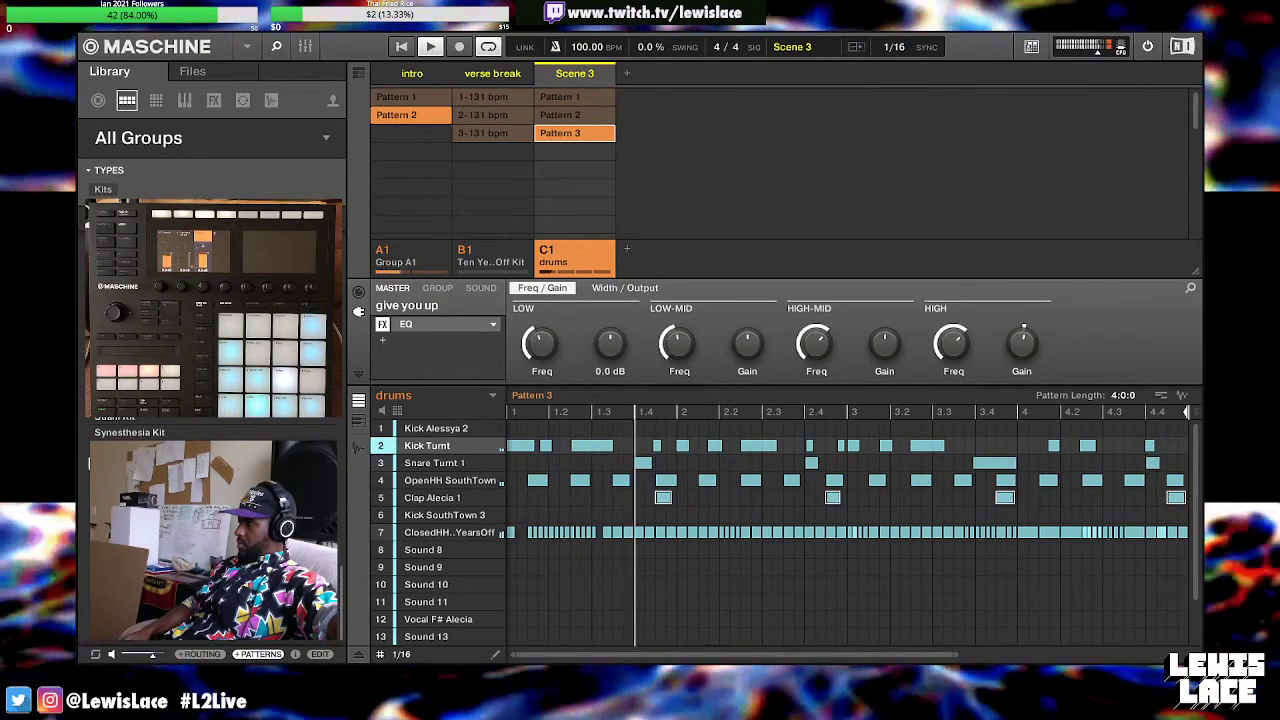
pyautogui.moveTo(610, 343); pyautogui.dragTo(610, 333)
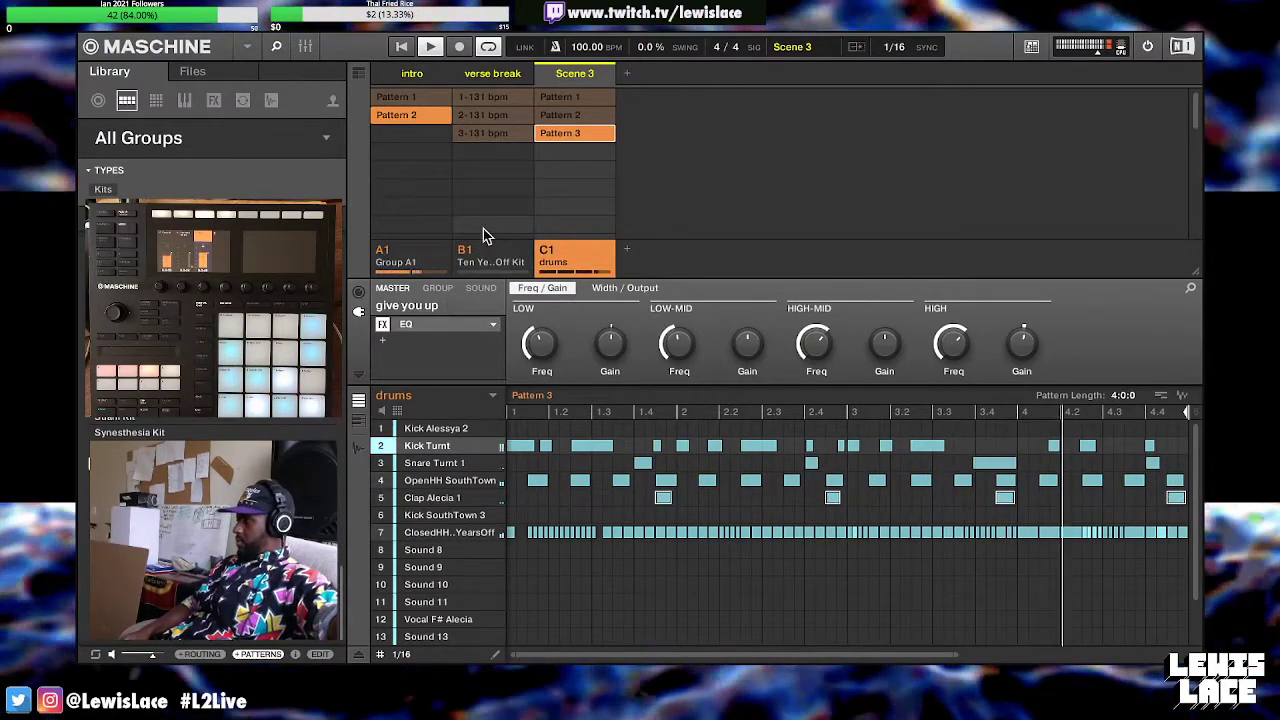
pyautogui.click(433, 255)
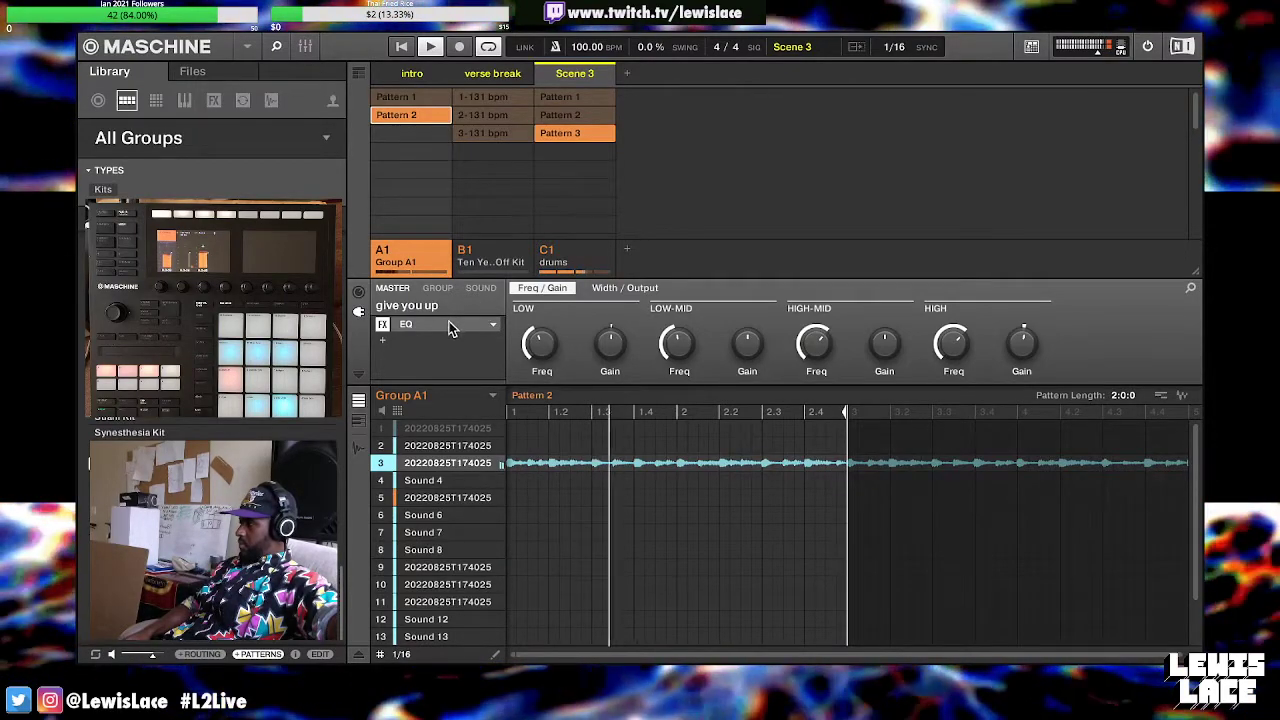
pyautogui.click(438, 289)
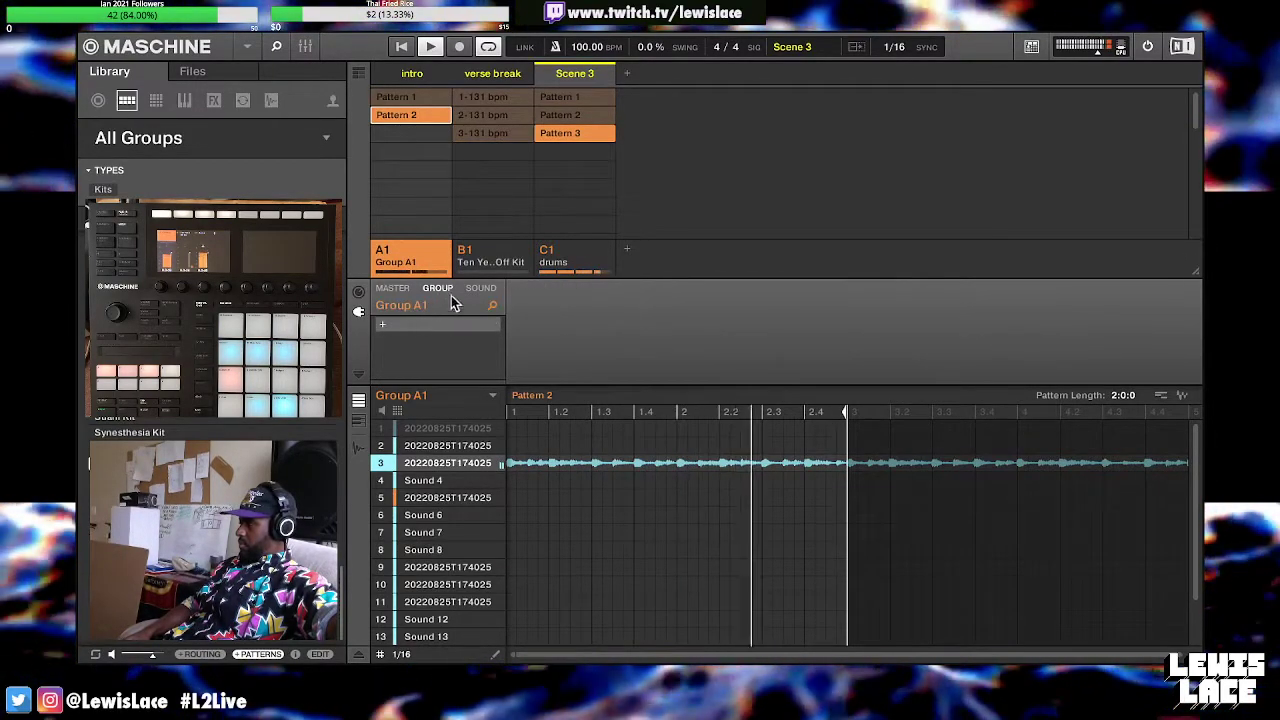
pyautogui.click(481, 289)
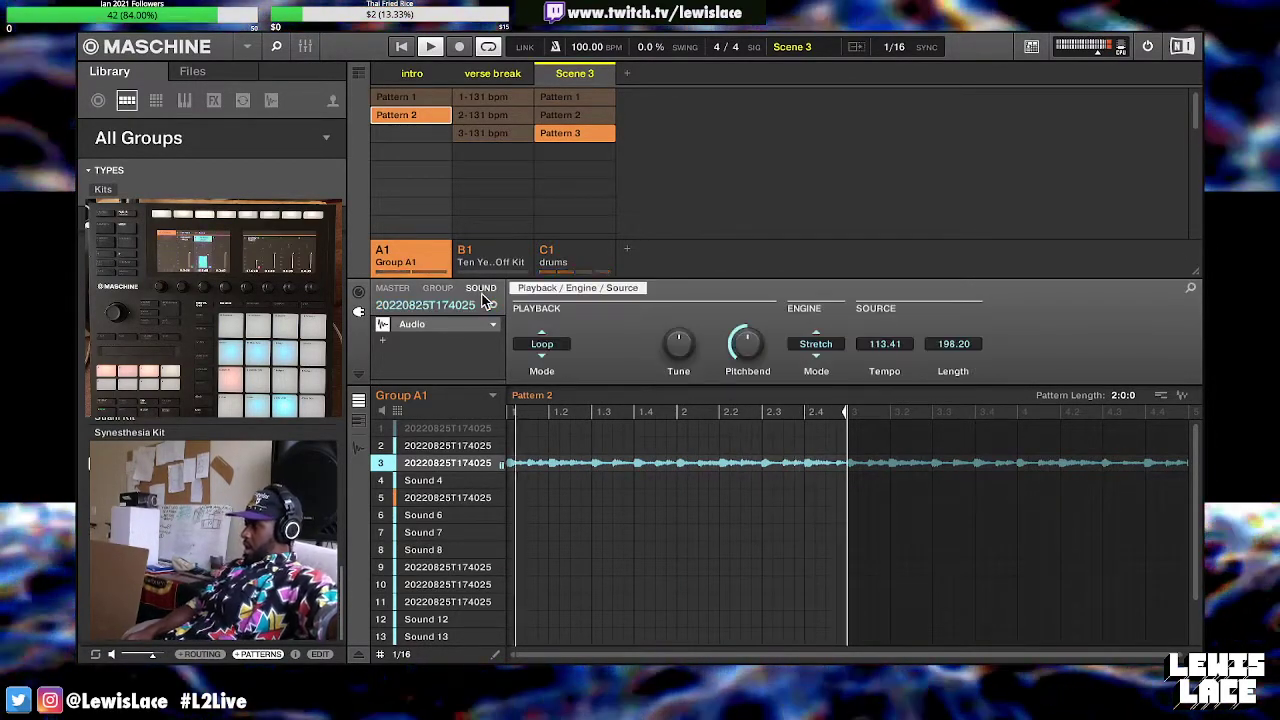
pyautogui.click(385, 342)
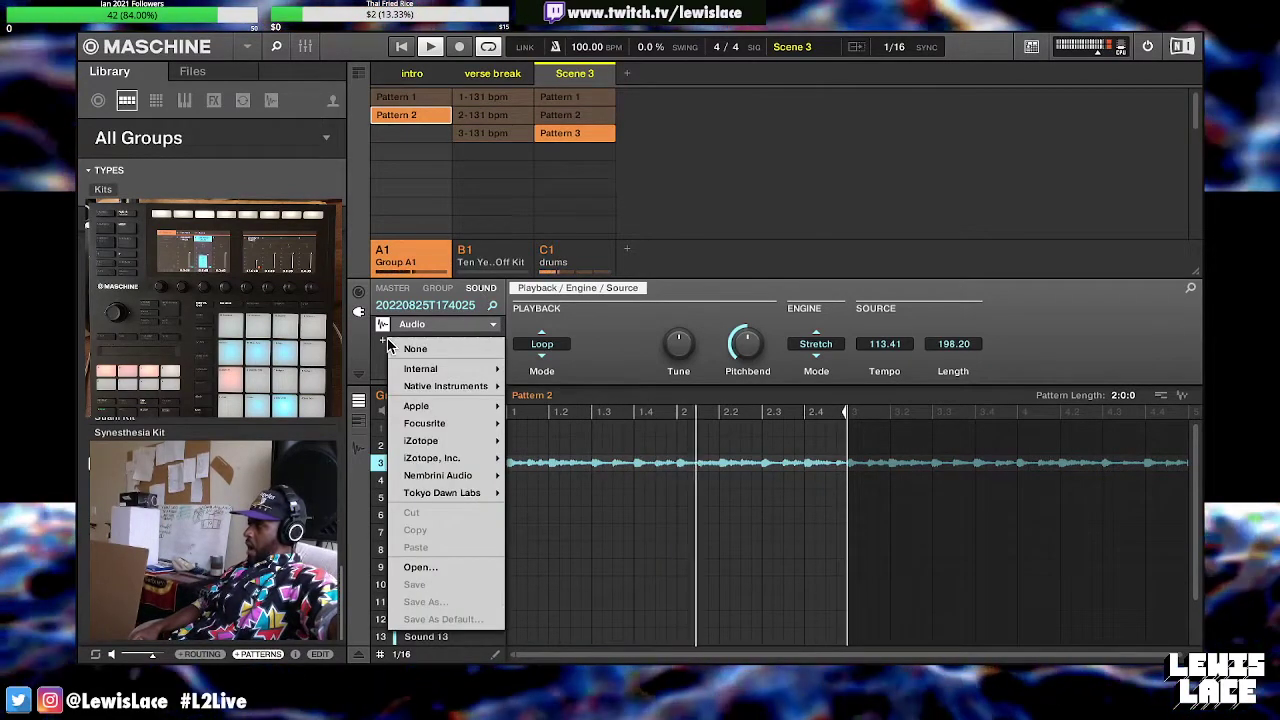
pyautogui.click(608, 350)
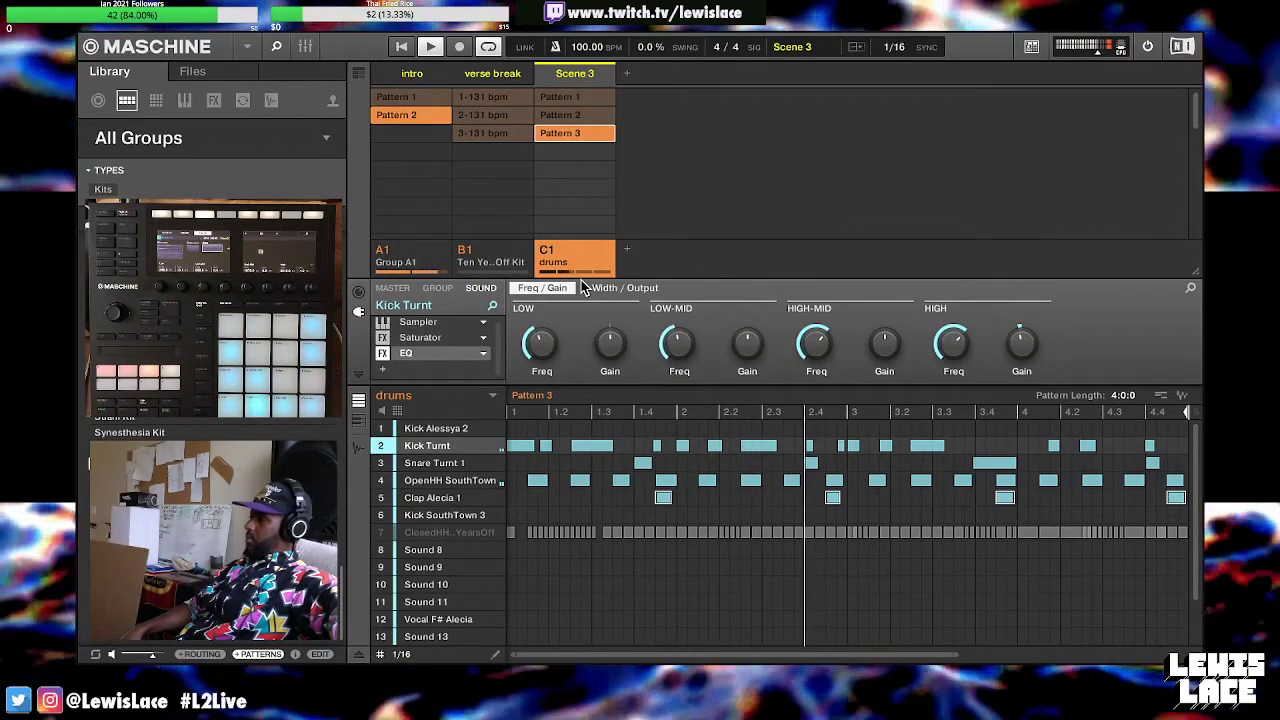
pyautogui.click(443, 288)
pyautogui.click(435, 337)
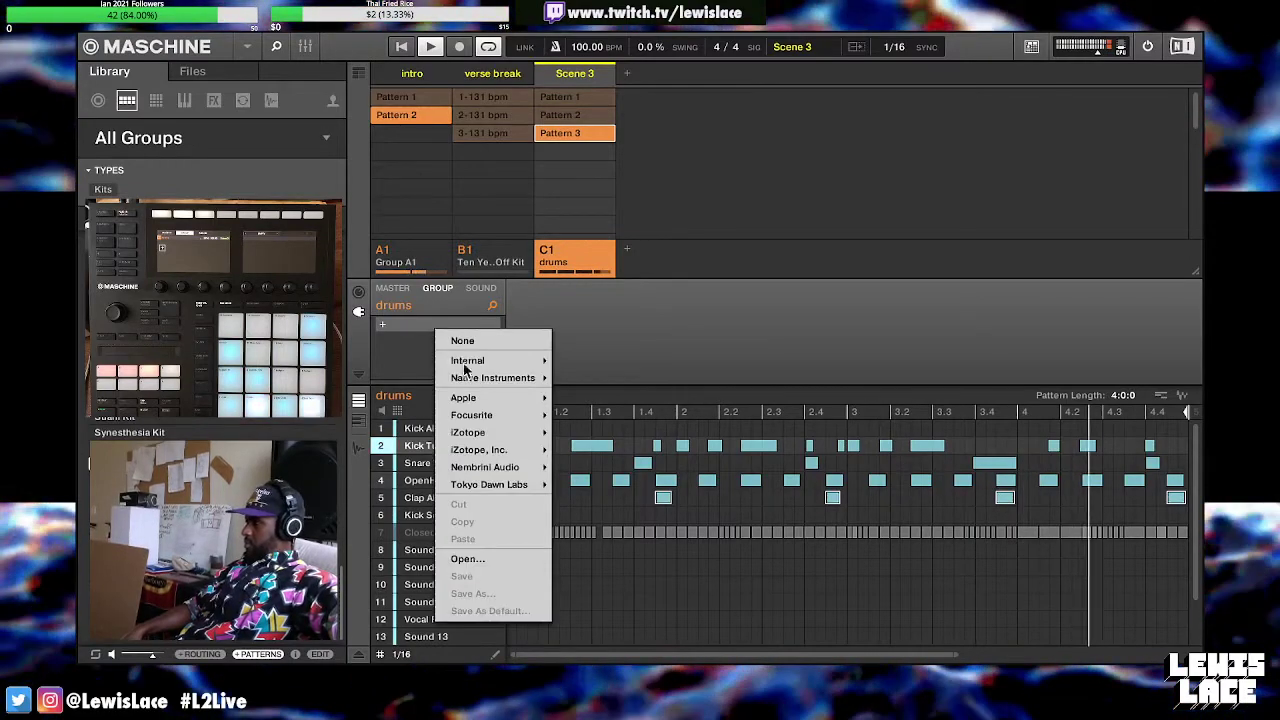
pyautogui.moveTo(488, 362)
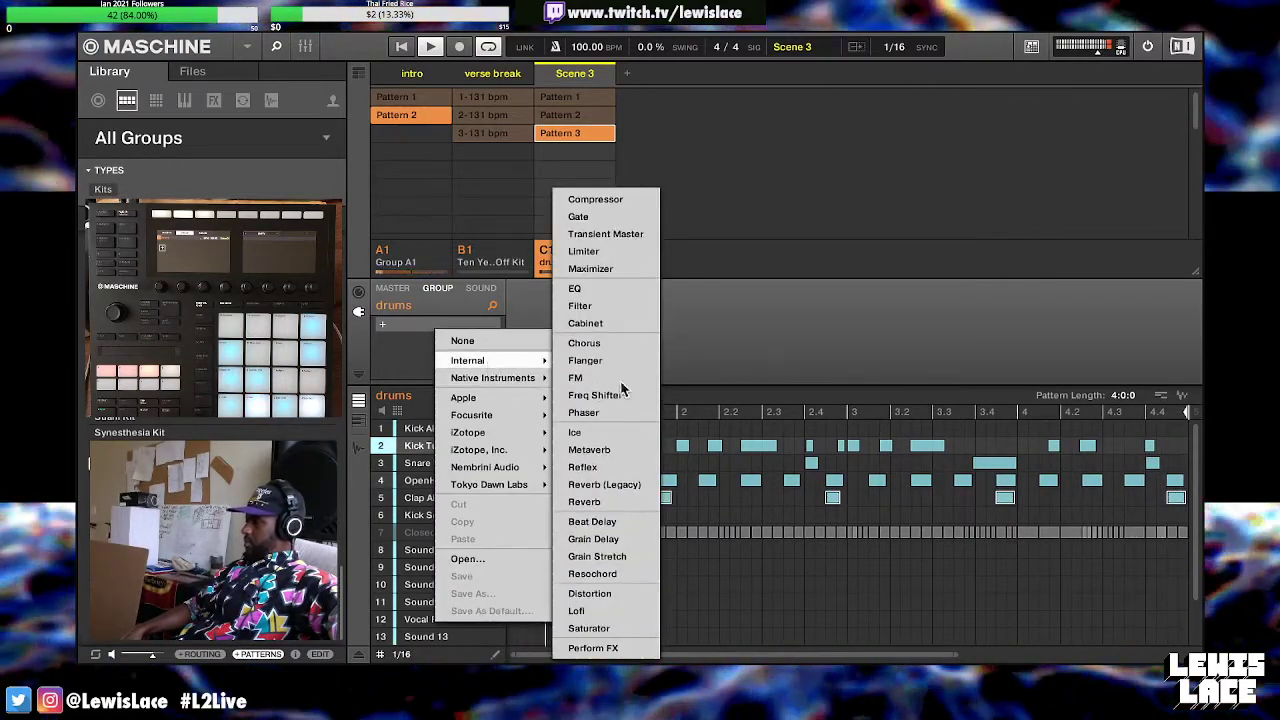
pyautogui.click(677, 363)
# Remove the EQ effect from the master channel
pyautogui.click(405, 288)
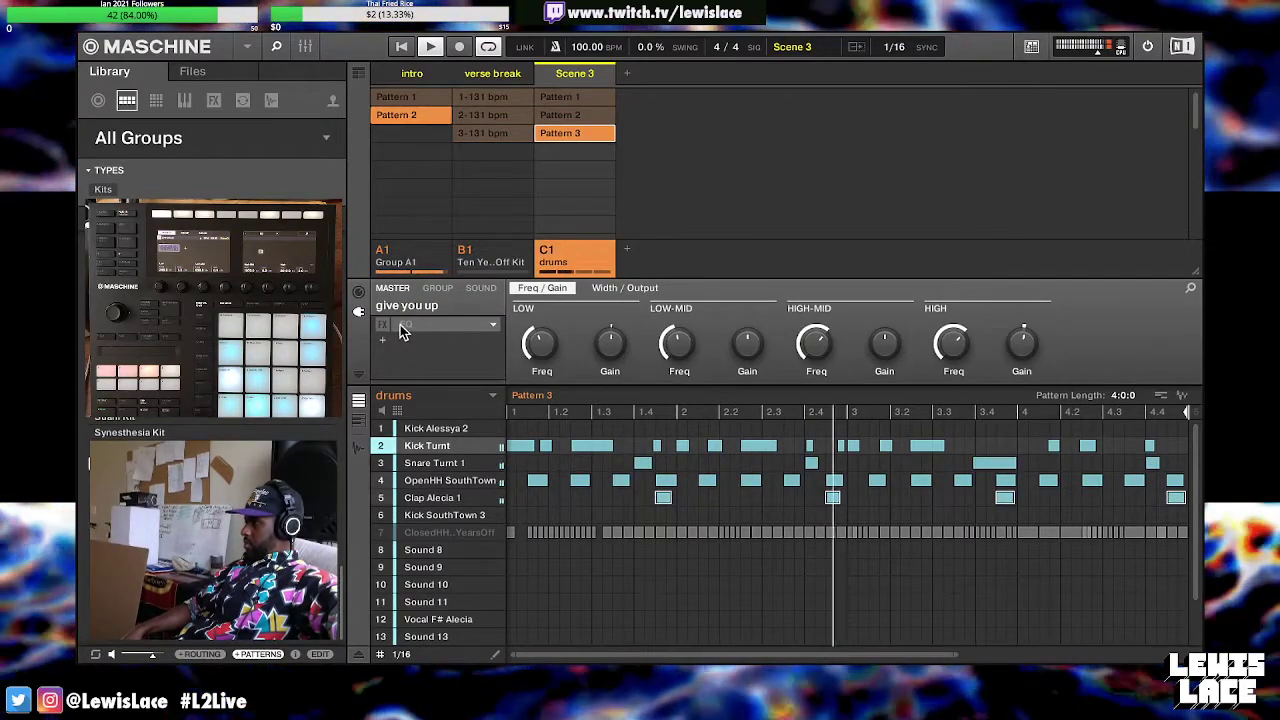
pyautogui.click(396, 328)
pyautogui.moveTo(426, 392)
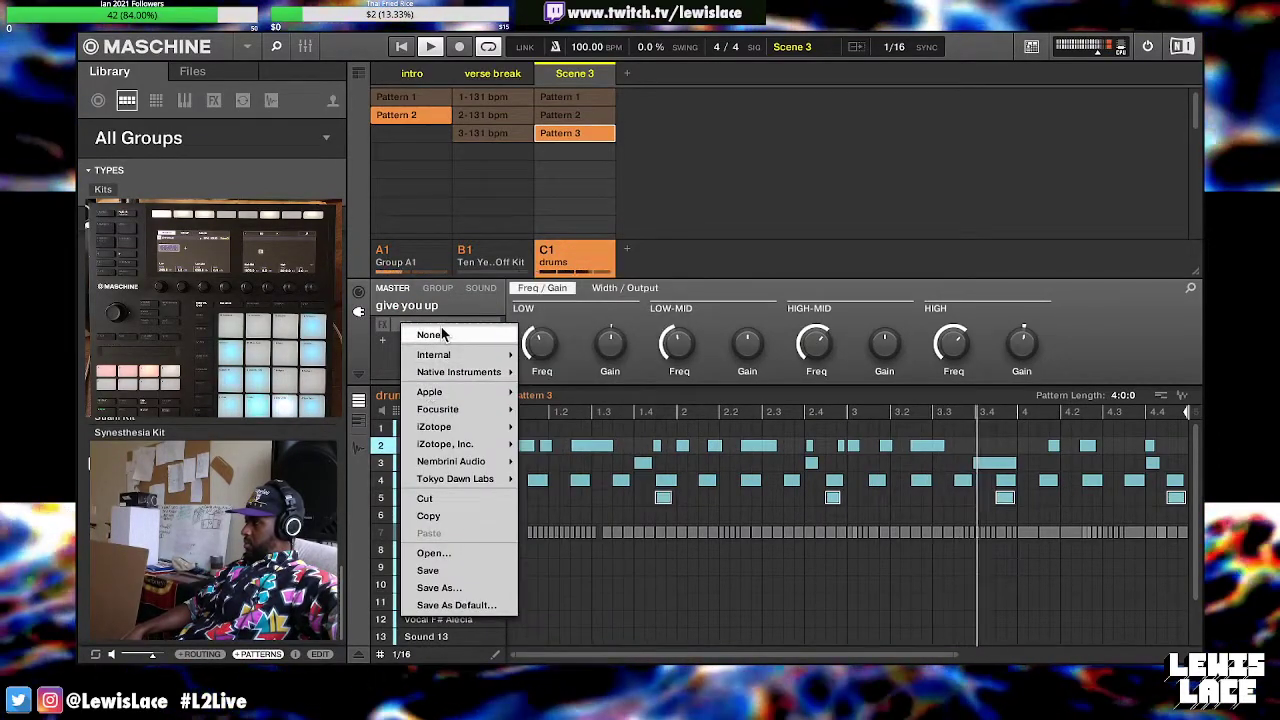
pyautogui.click(443, 334)
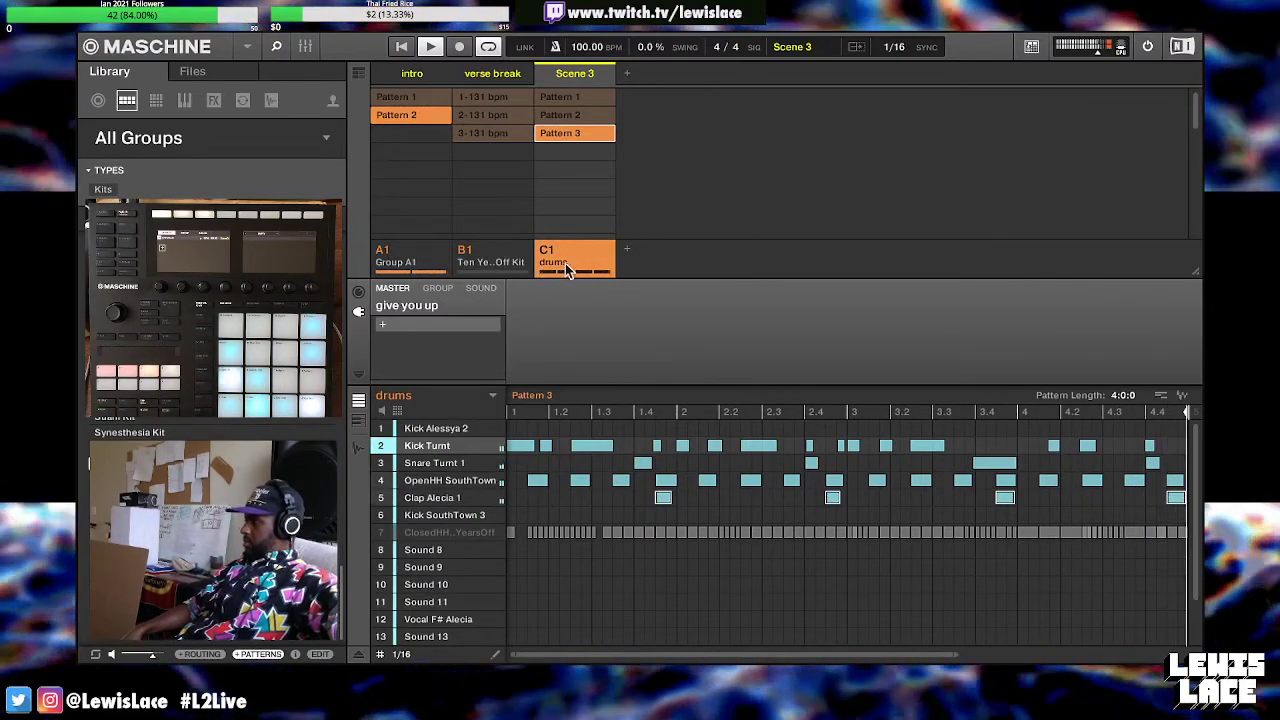
# Add the Transient Master effect to the drums group and slightly raise its attack and sustain
pyautogui.click(480, 288)
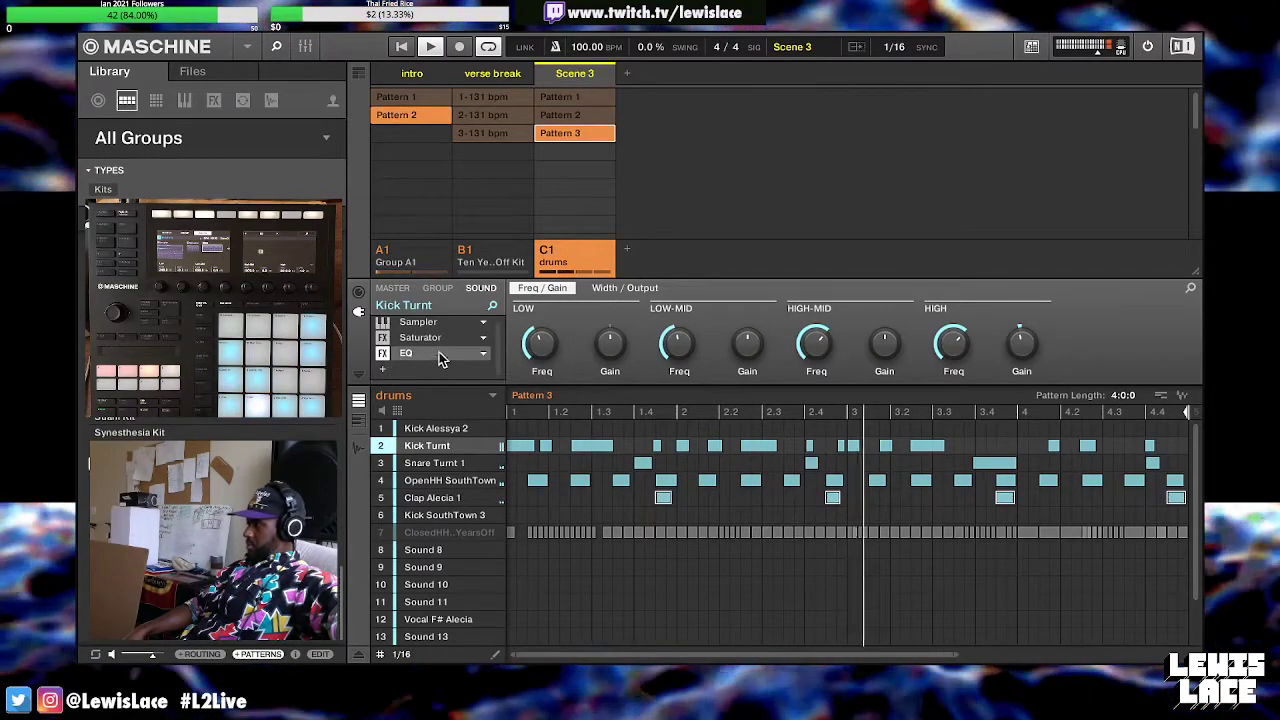
pyautogui.click(436, 289)
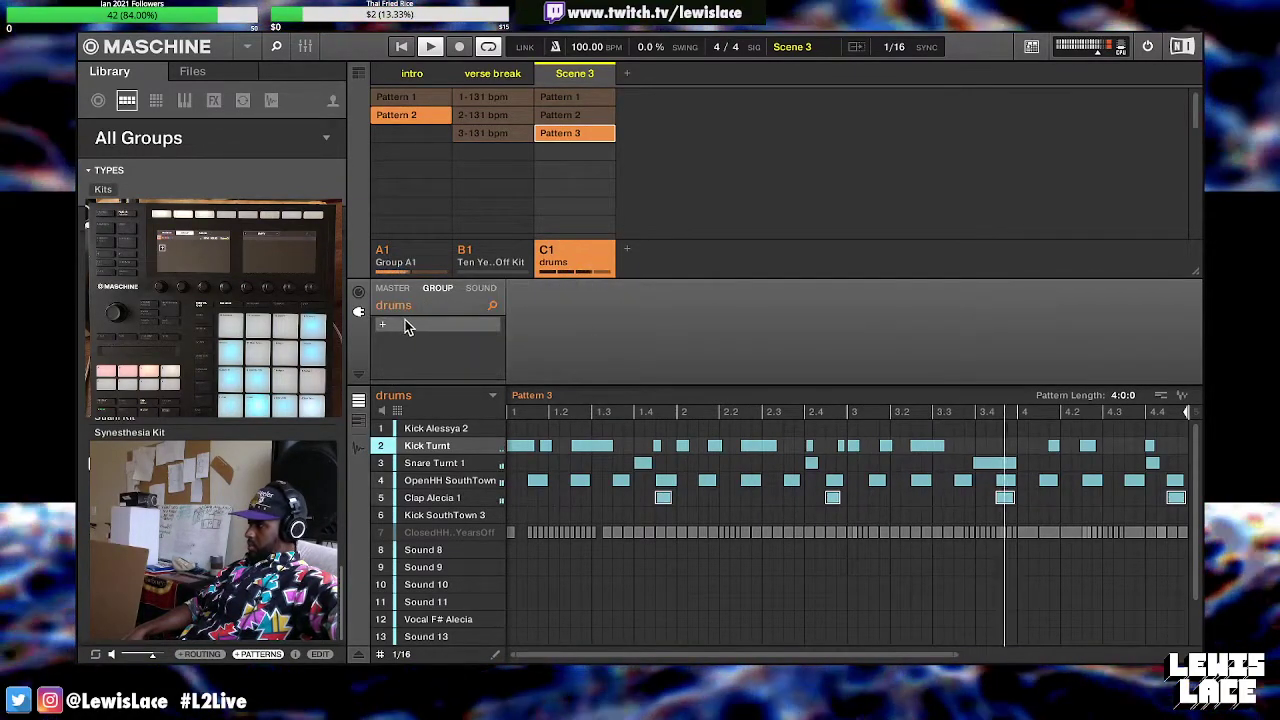
pyautogui.click(407, 327)
pyautogui.moveTo(490, 355)
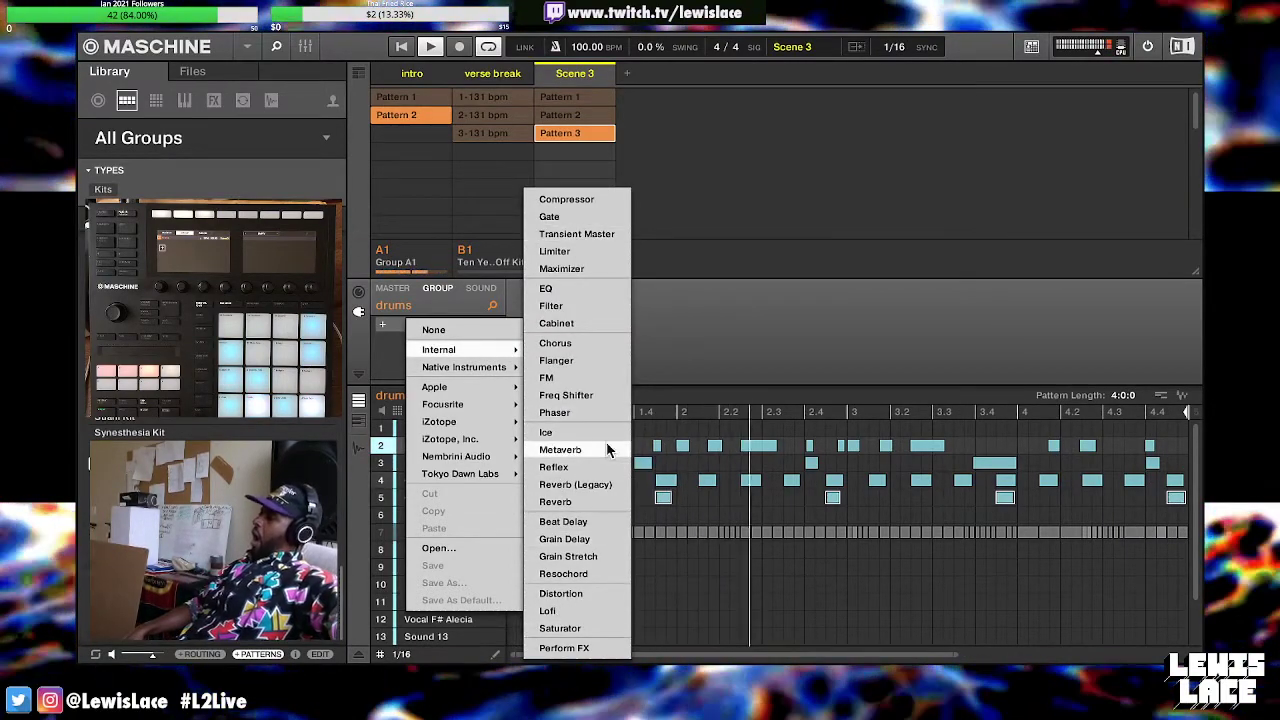
pyautogui.click(596, 236)
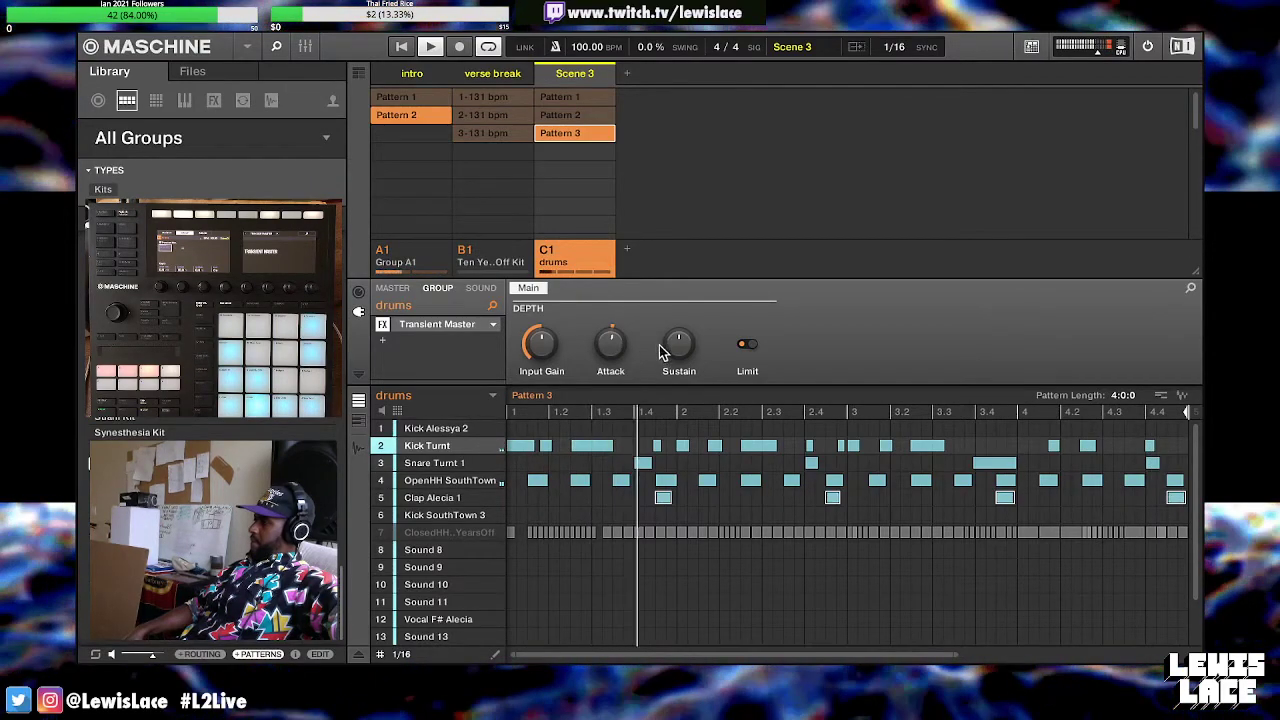
pyautogui.moveTo(679, 344); pyautogui.dragTo(673, 346)
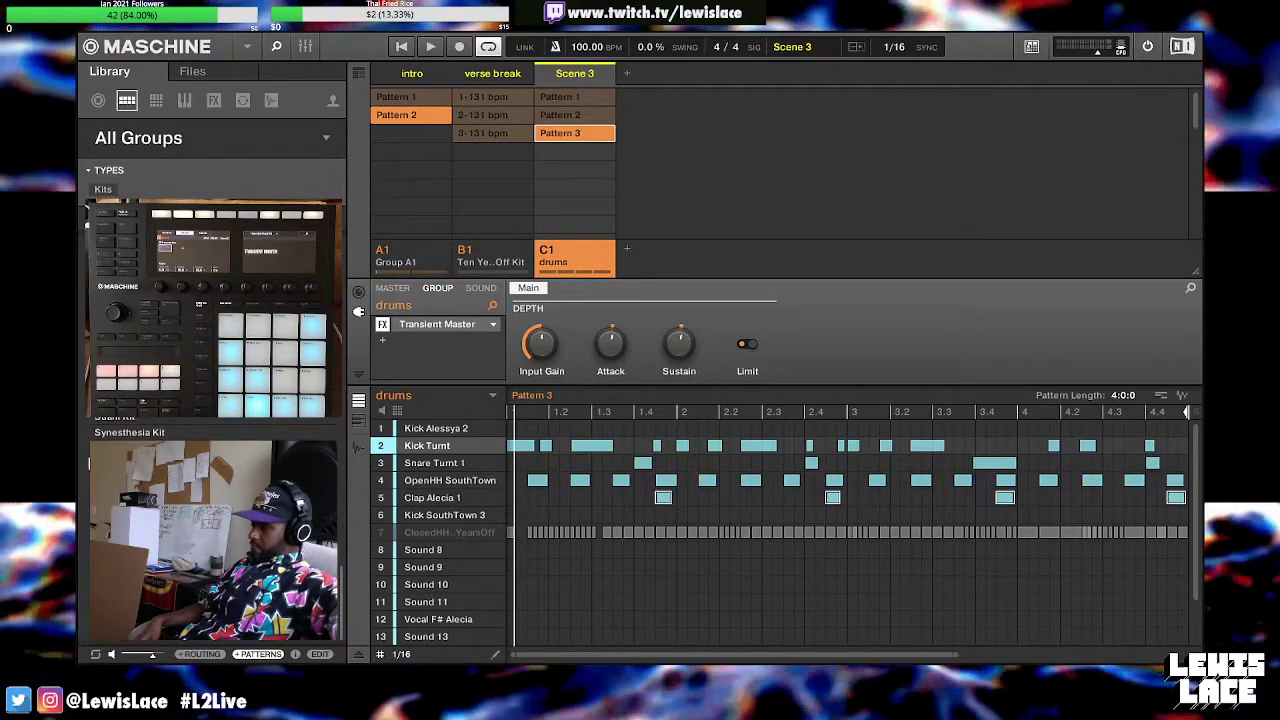
# Replace the kit in group B1 with the Tasmin Kit, audition it during playback and mute the group
pyautogui.click(425, 550)
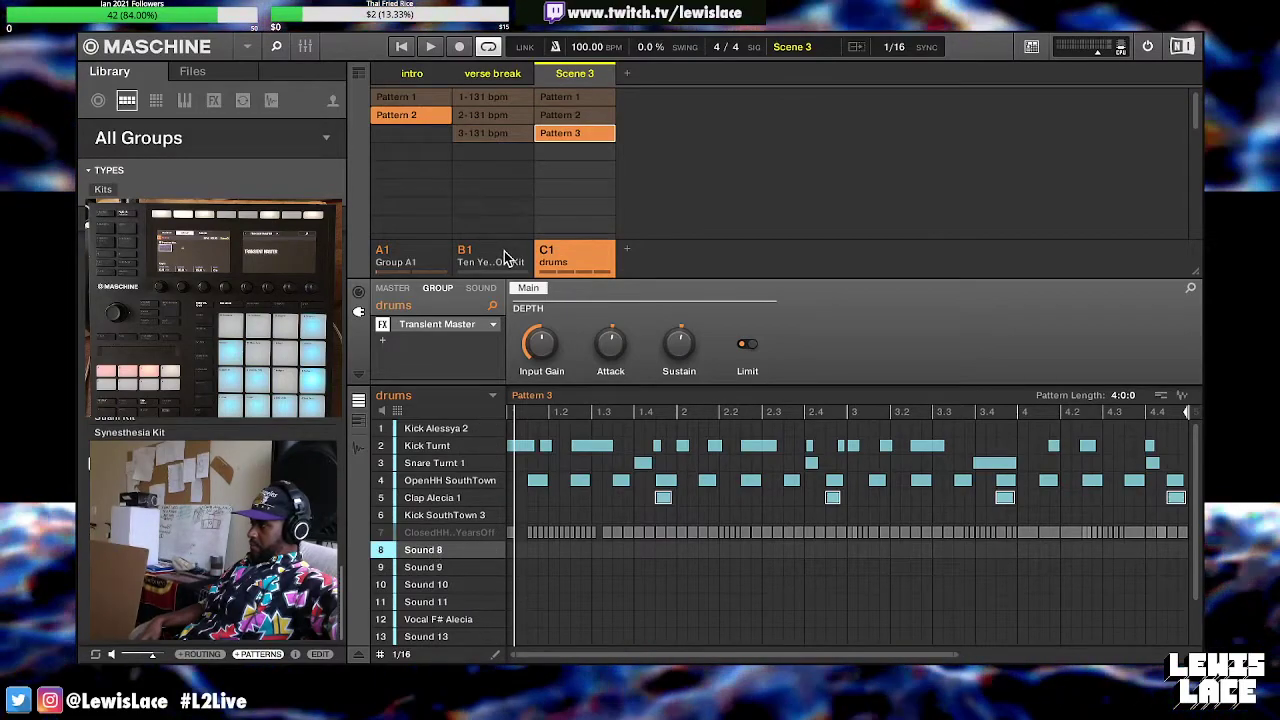
pyautogui.click(504, 251)
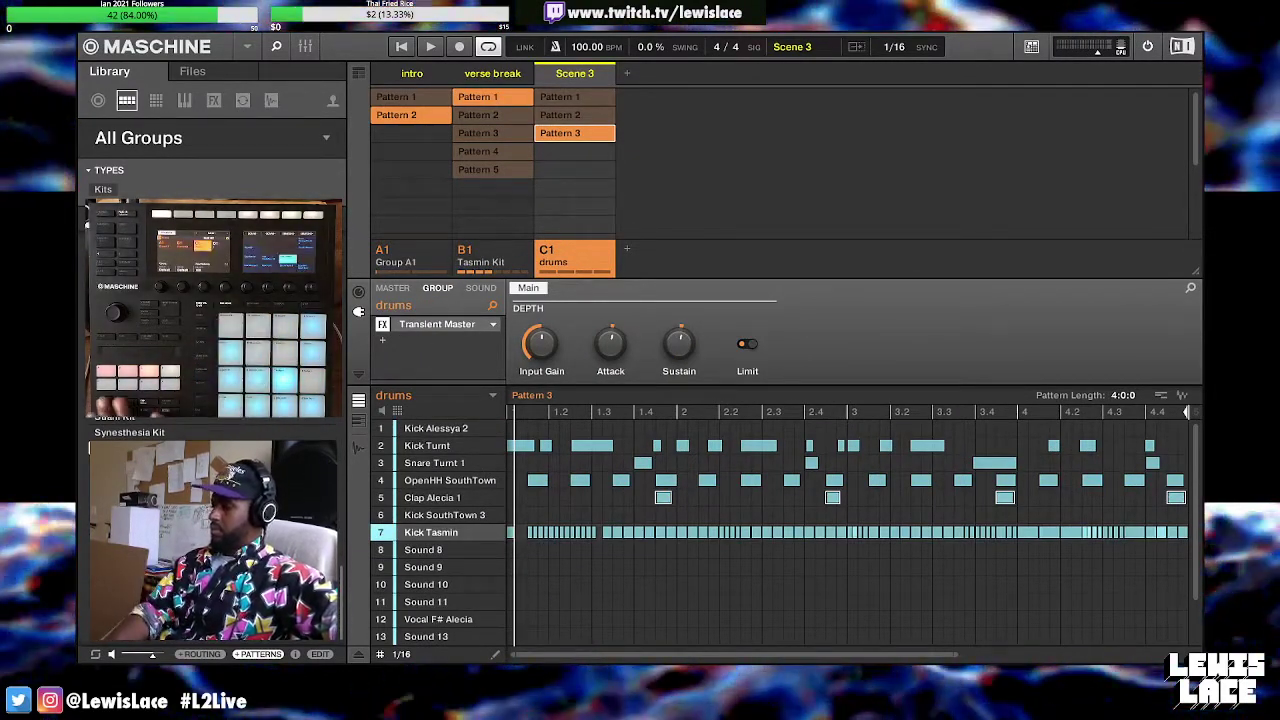
pyautogui.press('space')
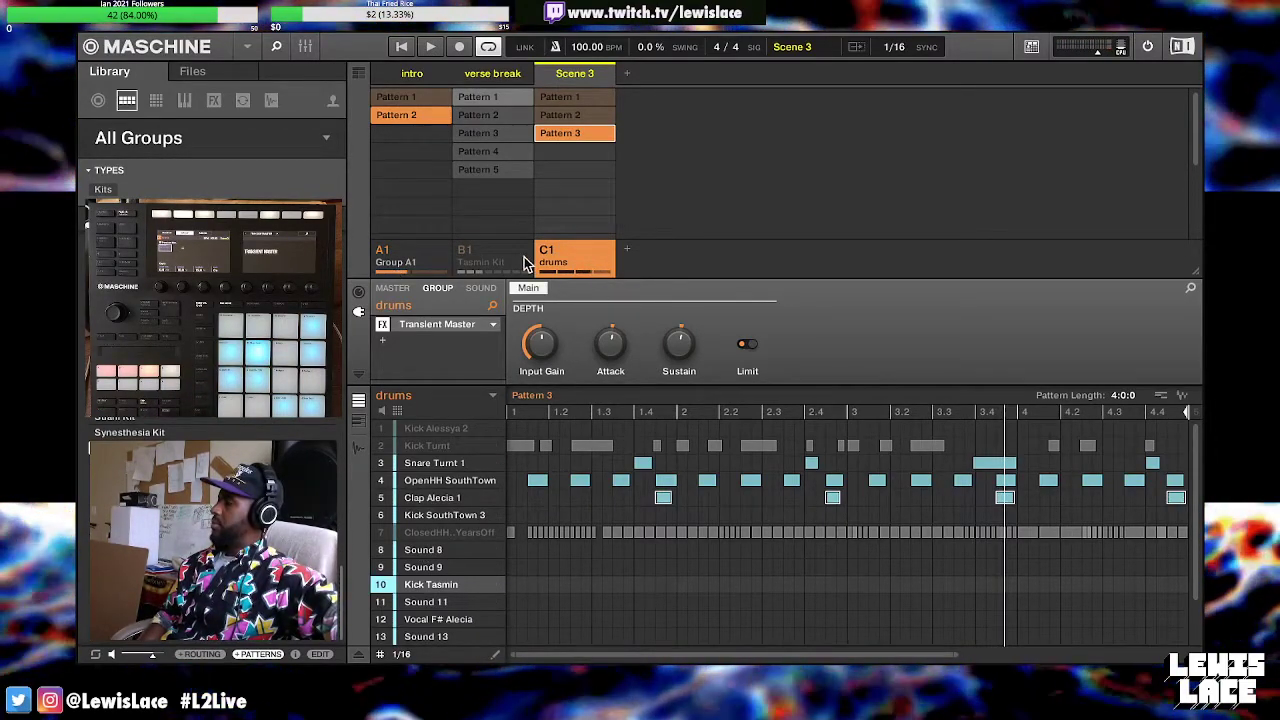
pyautogui.click(416, 254)
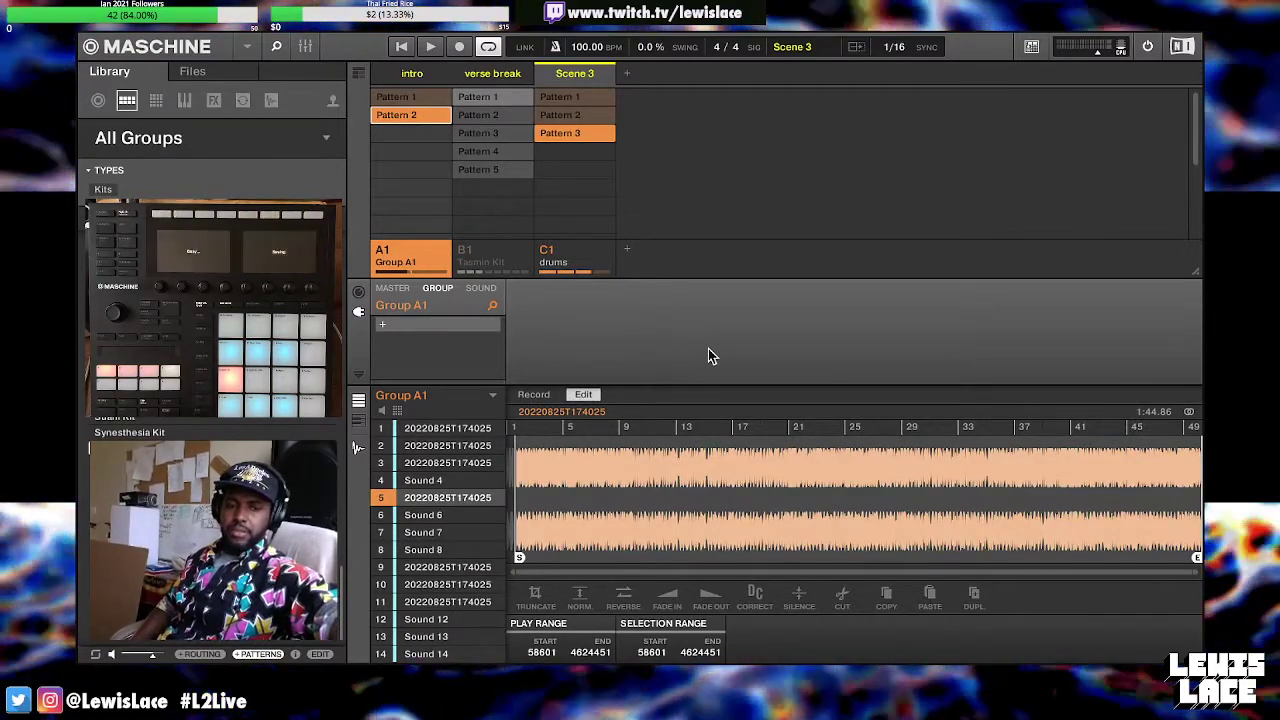
# Leave the "give you up" project and start a new project for another beat
pyautogui.click(98, 104)
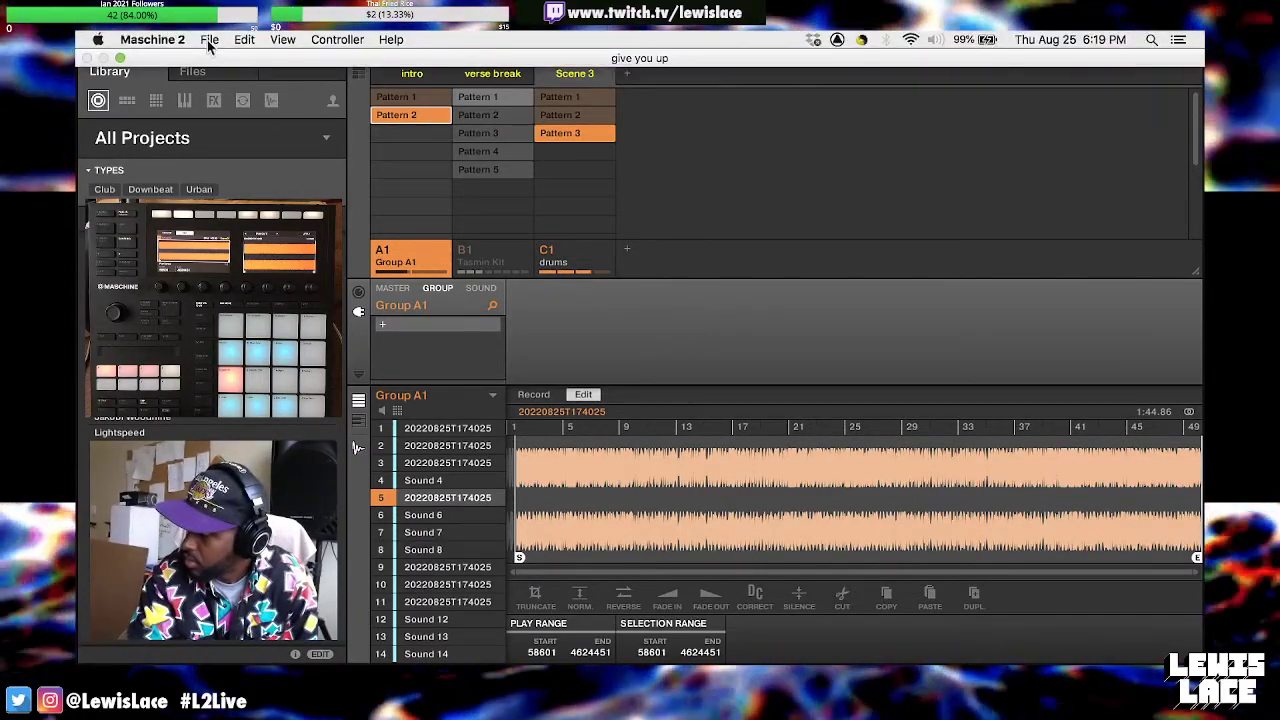
pyautogui.click(209, 40)
pyautogui.click(300, 115)
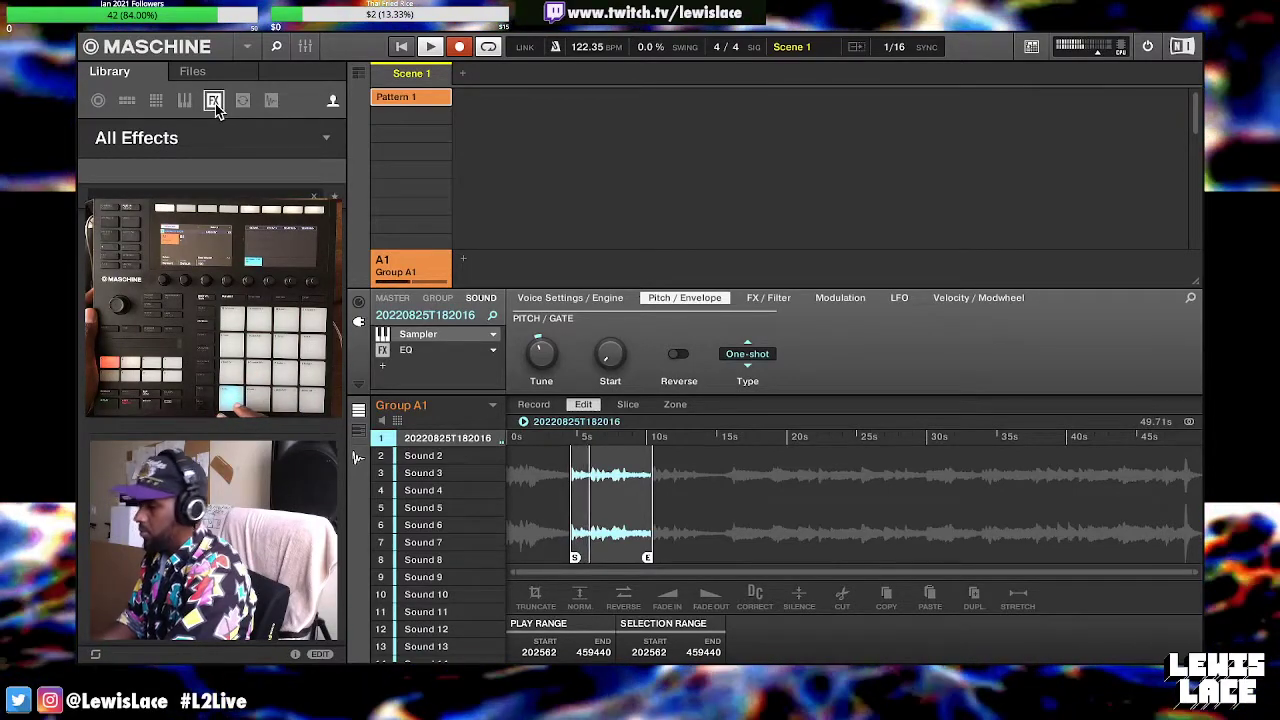
# Show the pattern editor for the recorded sample and set the project tempo to 120 BPM
pyautogui.click(358, 458)
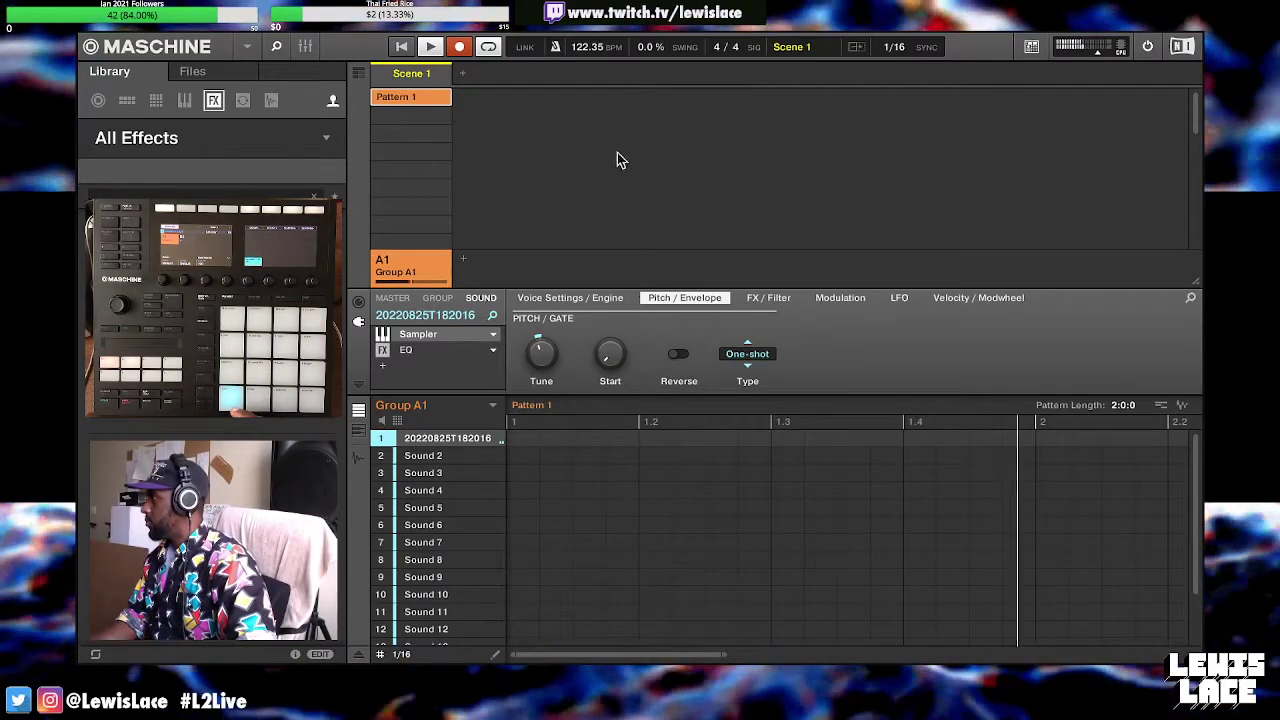
pyautogui.doubleClick(600, 45)
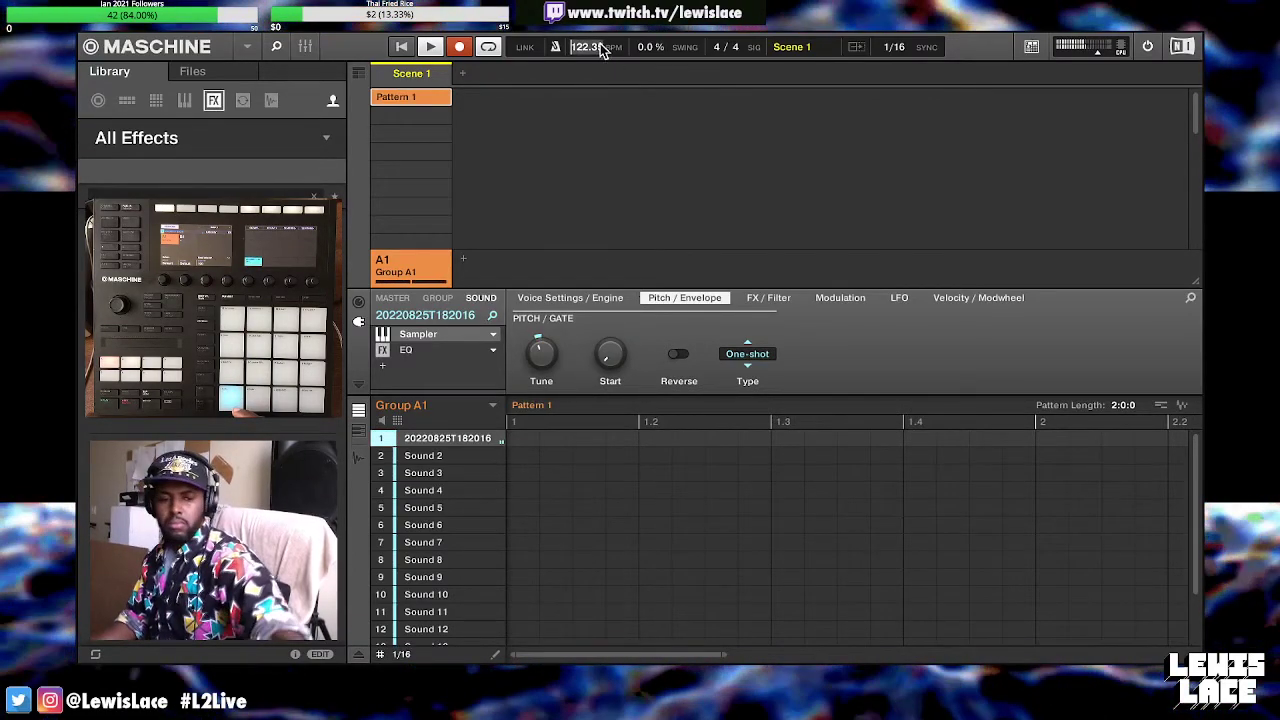
pyautogui.write('120')
pyautogui.press('Return')
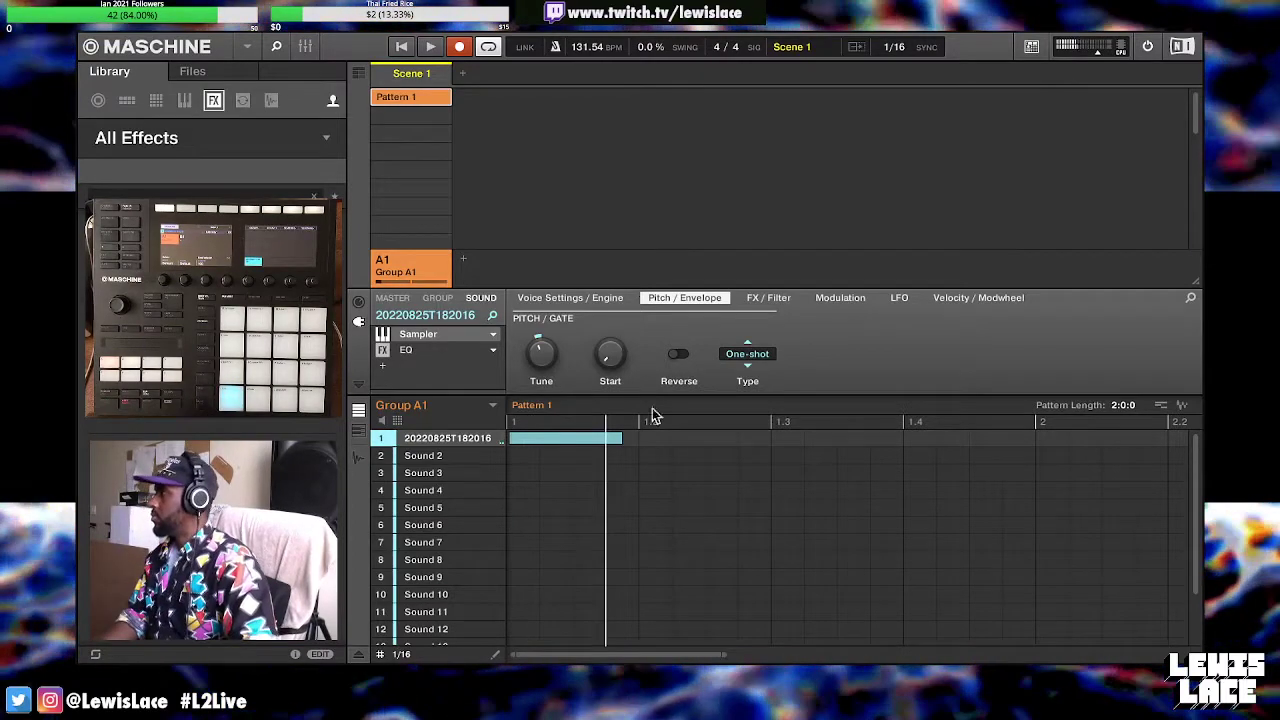
# Cut the stray sample note that lies past the end of Pattern 1
pyautogui.moveTo(571, 77)
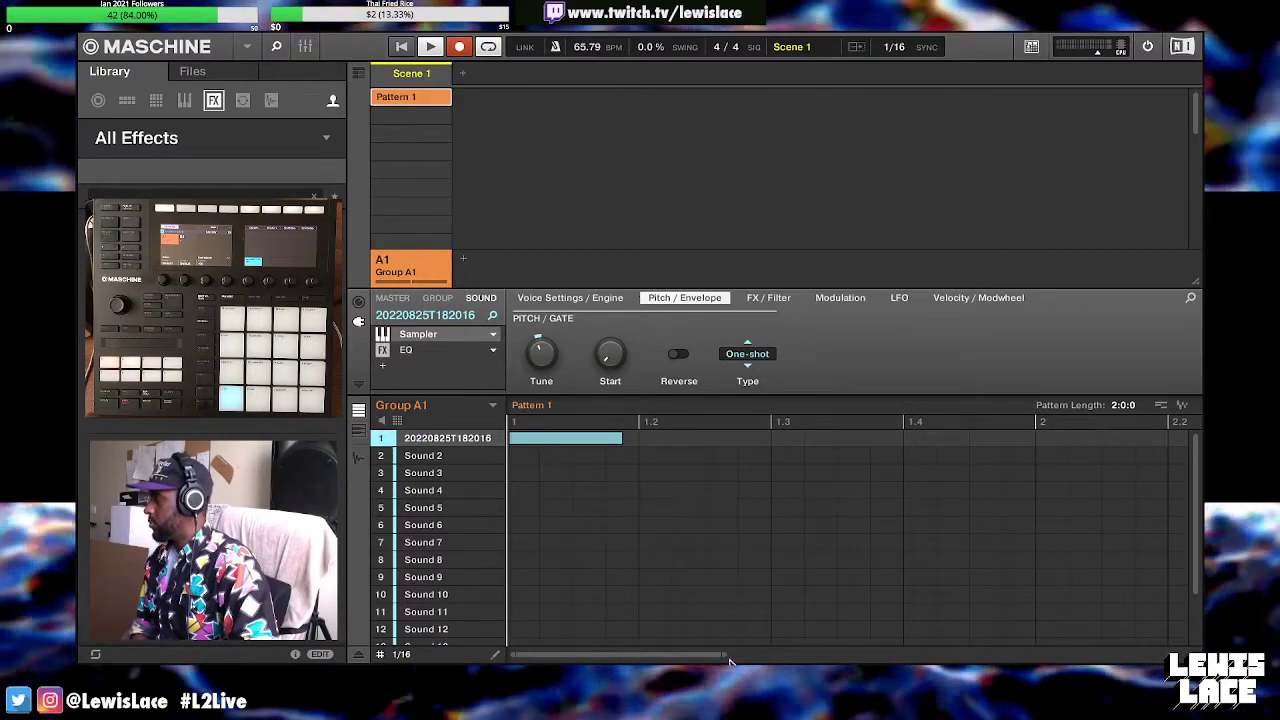
pyautogui.moveTo(725, 655); pyautogui.dragTo(1038, 660)
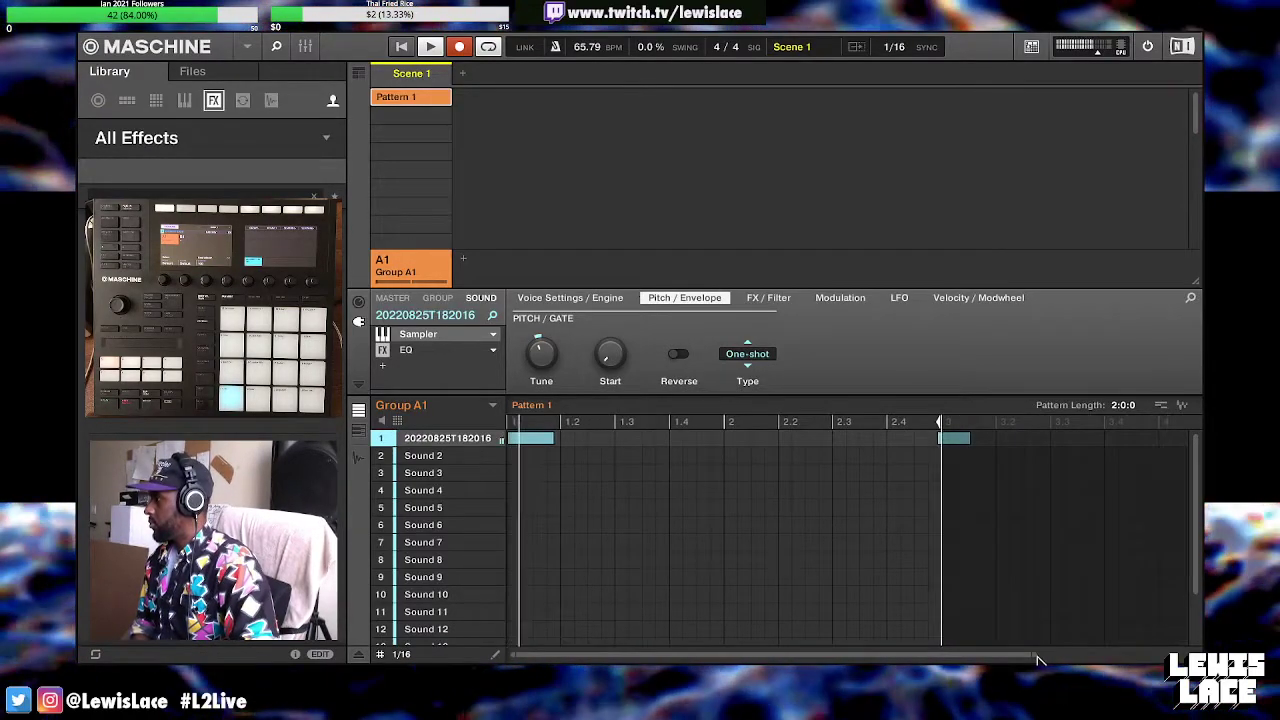
pyautogui.rightClick(953, 440)
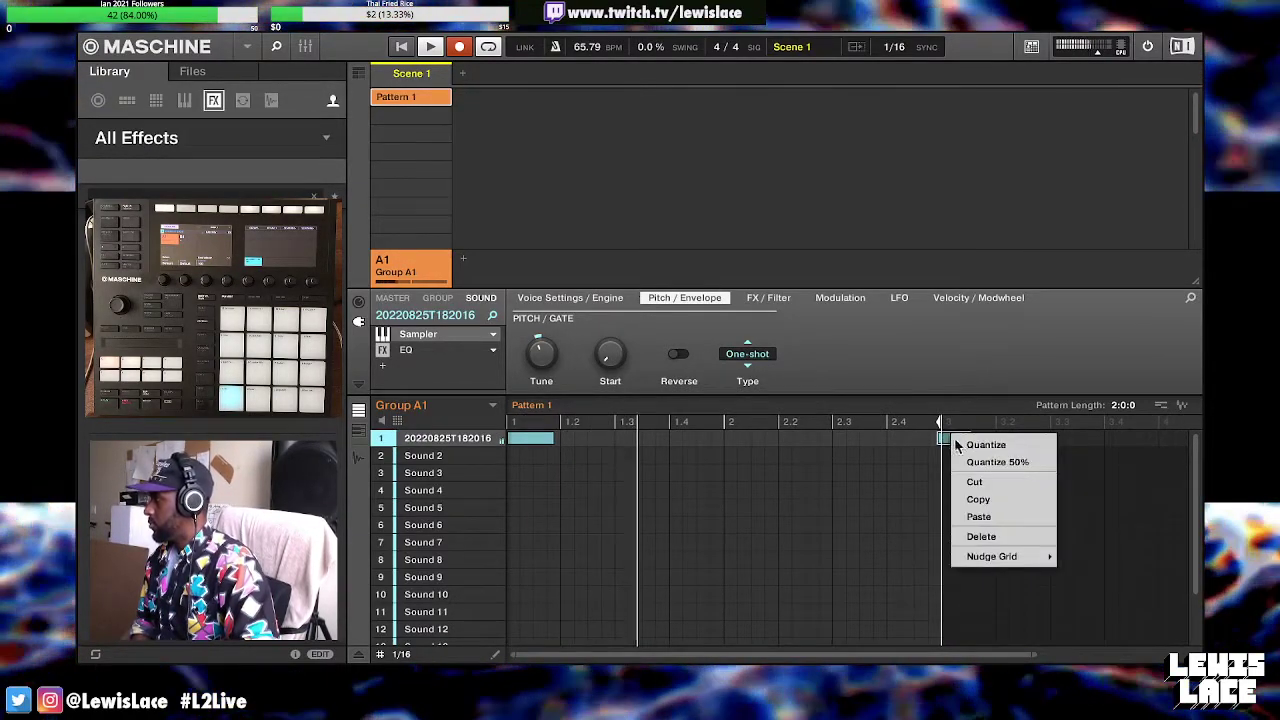
pyautogui.click(979, 482)
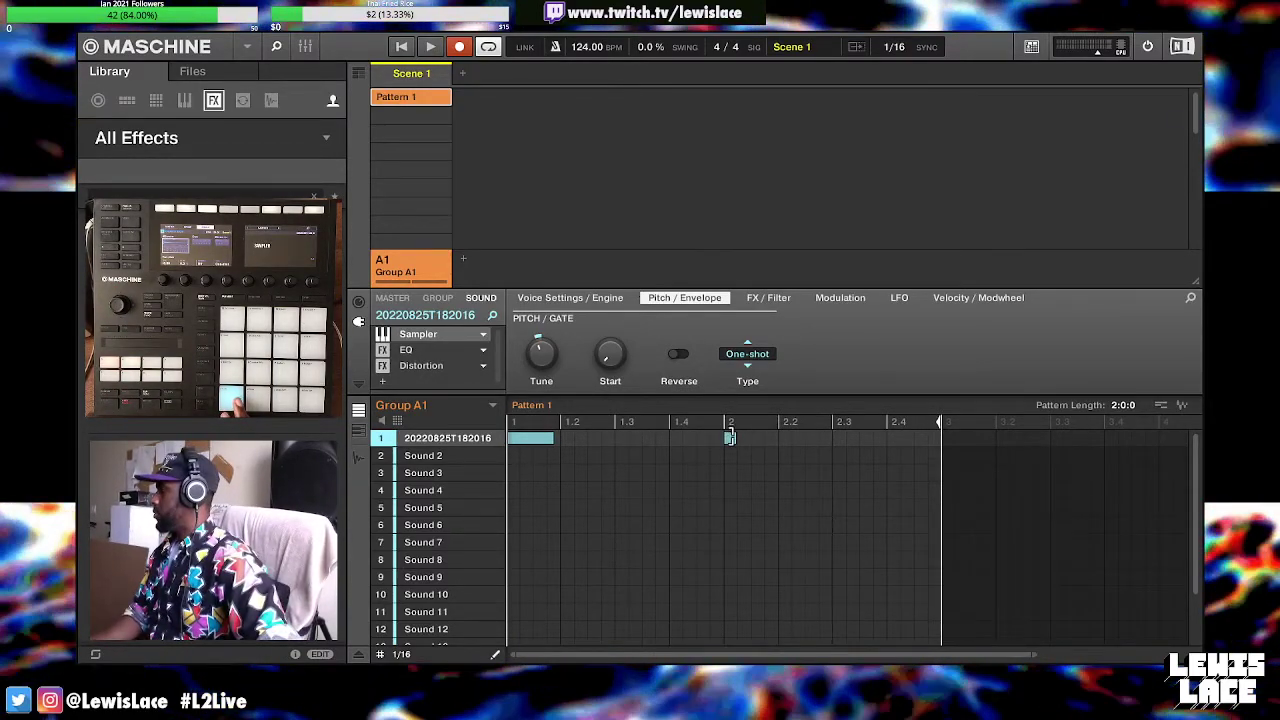
# Redo the second sample note in Pattern 1 as a short note at bar 2 and set the tempo to 58 BPM
pyautogui.moveTo(730, 437); pyautogui.dragTo(822, 428)
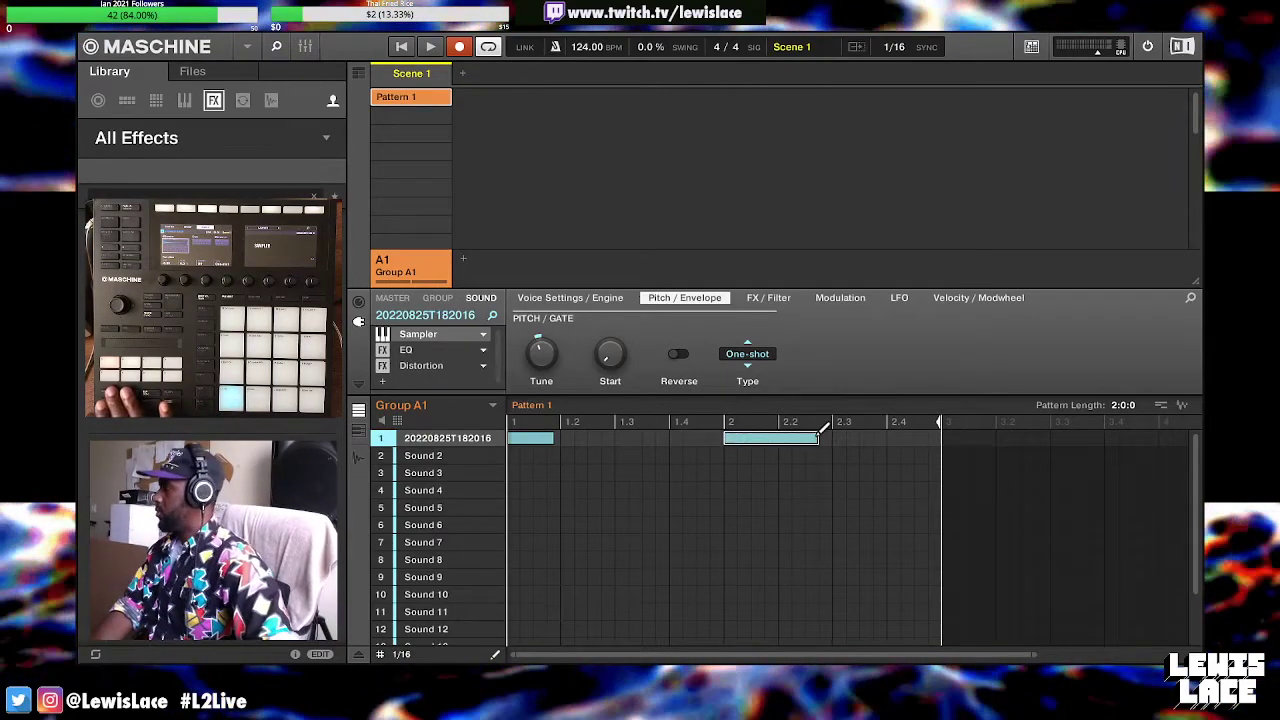
pyautogui.click(752, 433)
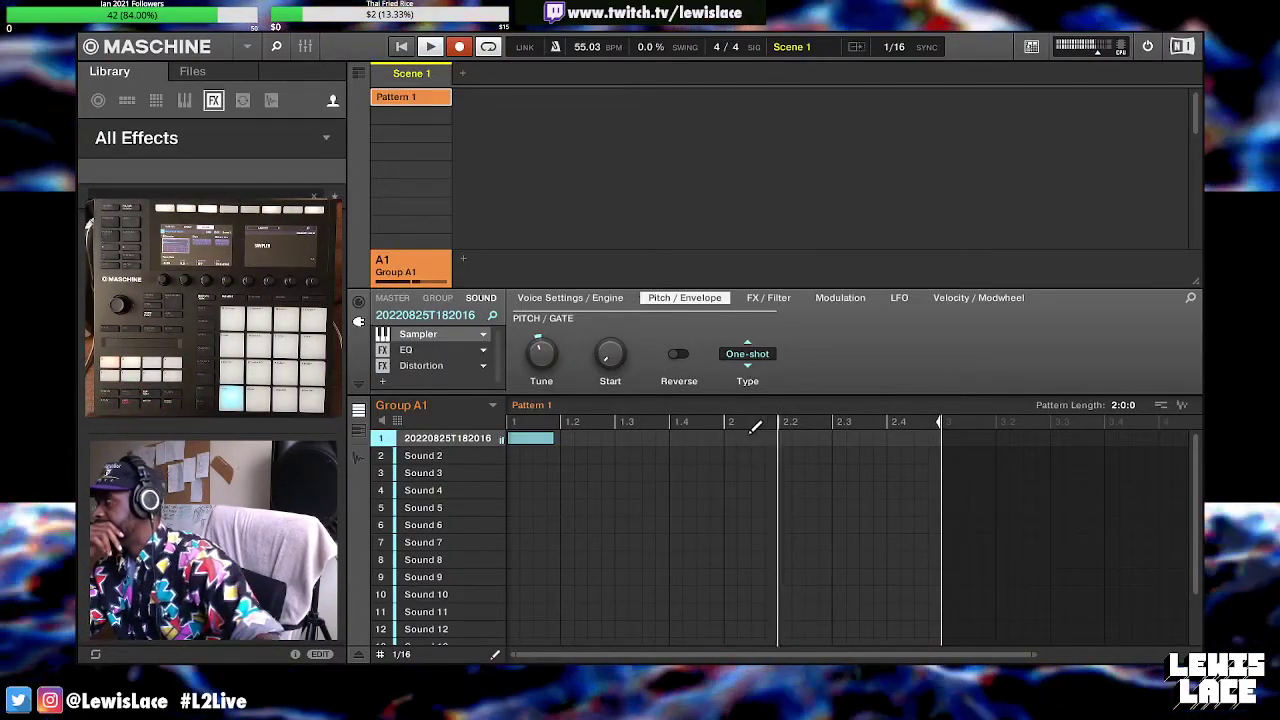
pyautogui.click(730, 437)
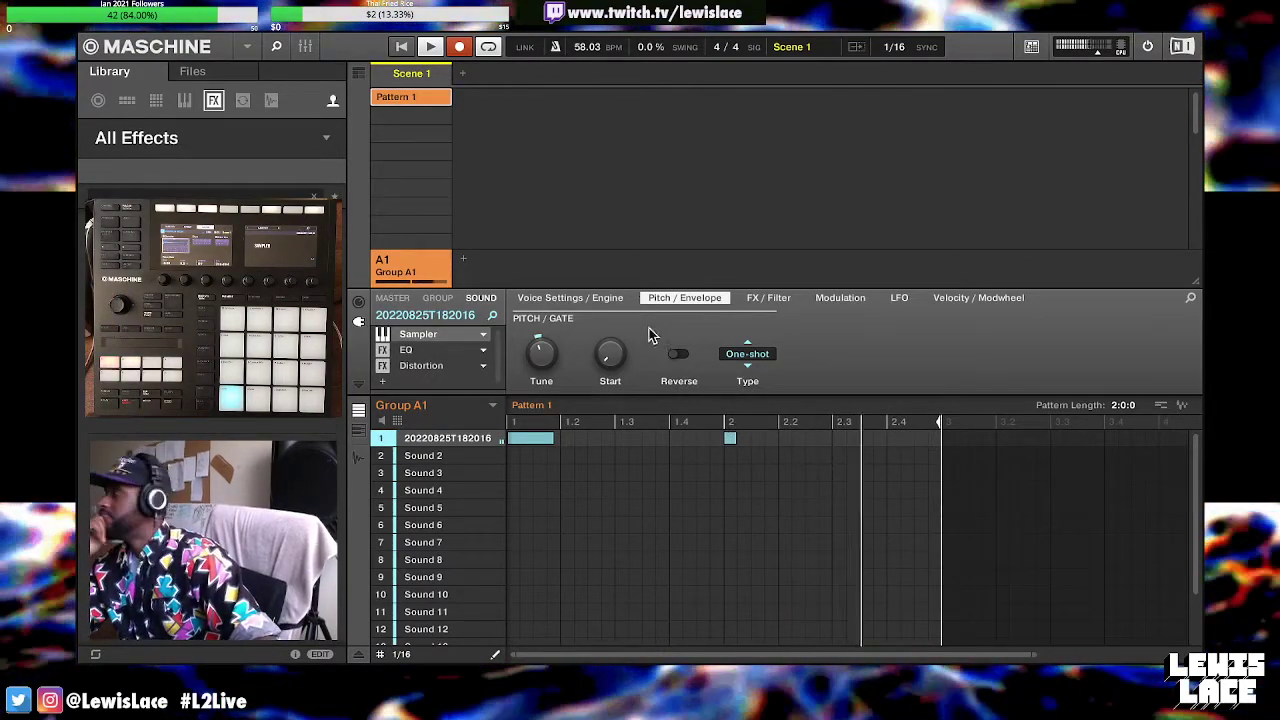
pyautogui.scroll(-2, 583, 42)
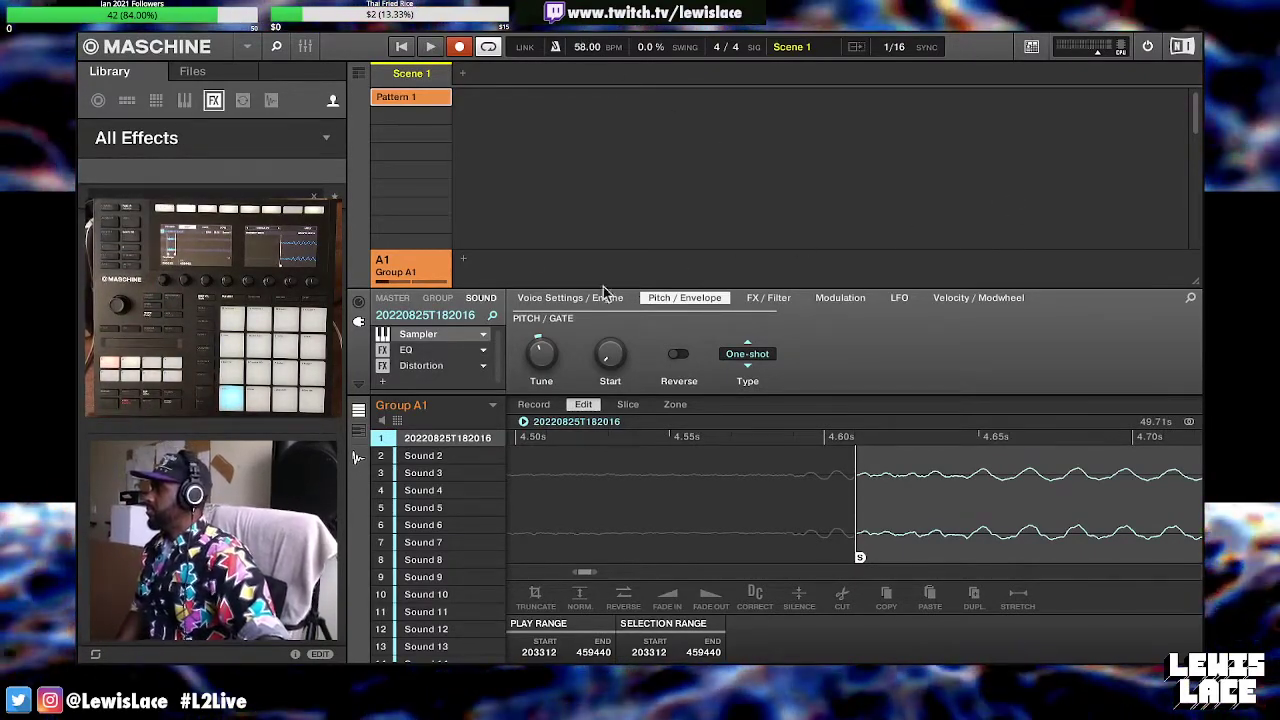
# Add a new group B1 and load the Roller Snake Kit from the group library into it
pyautogui.click(463, 258)
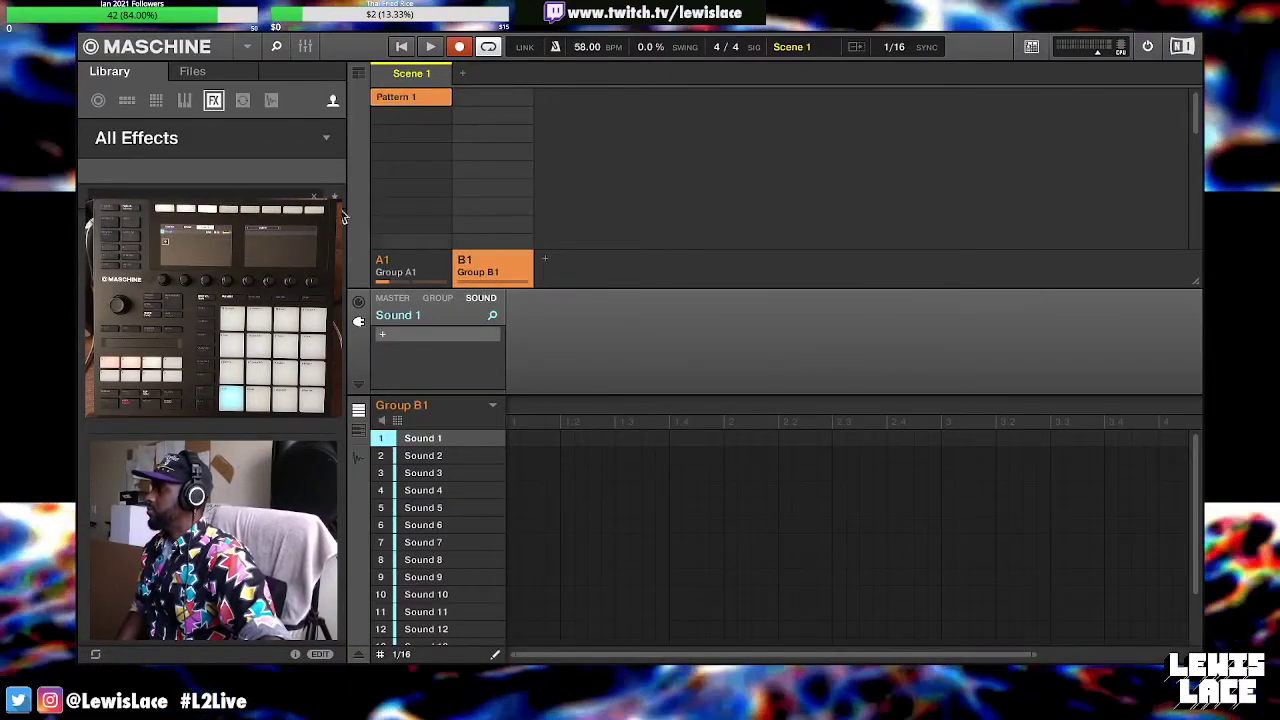
pyautogui.click(156, 100)
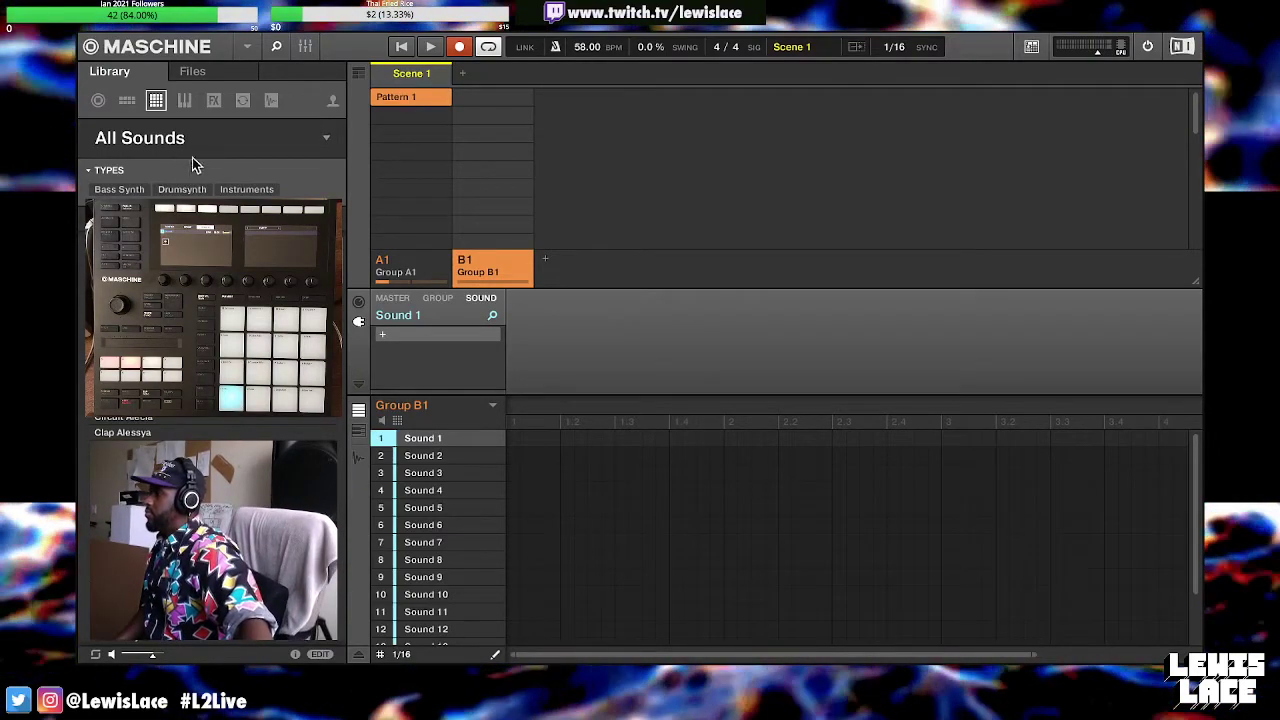
pyautogui.click(127, 100)
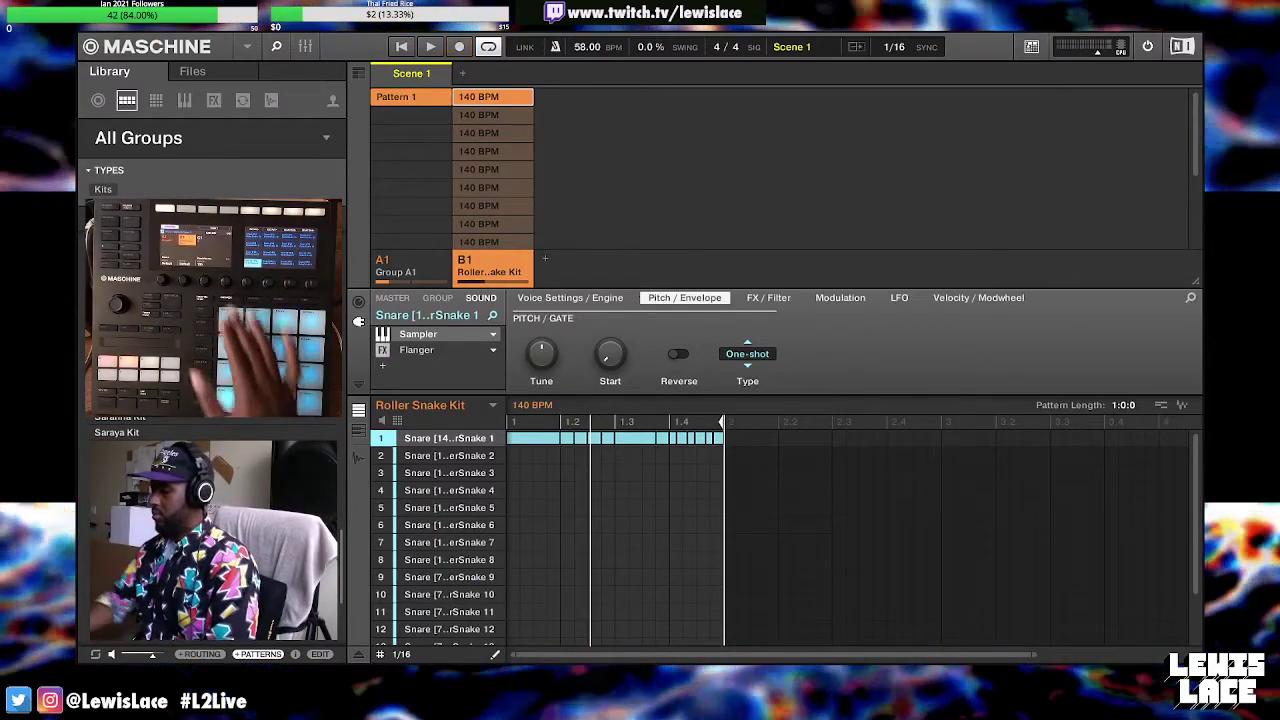
# Audition the different snare sounds of the Roller Snake Kit
pyautogui.click(449, 455)
pyautogui.click(449, 472)
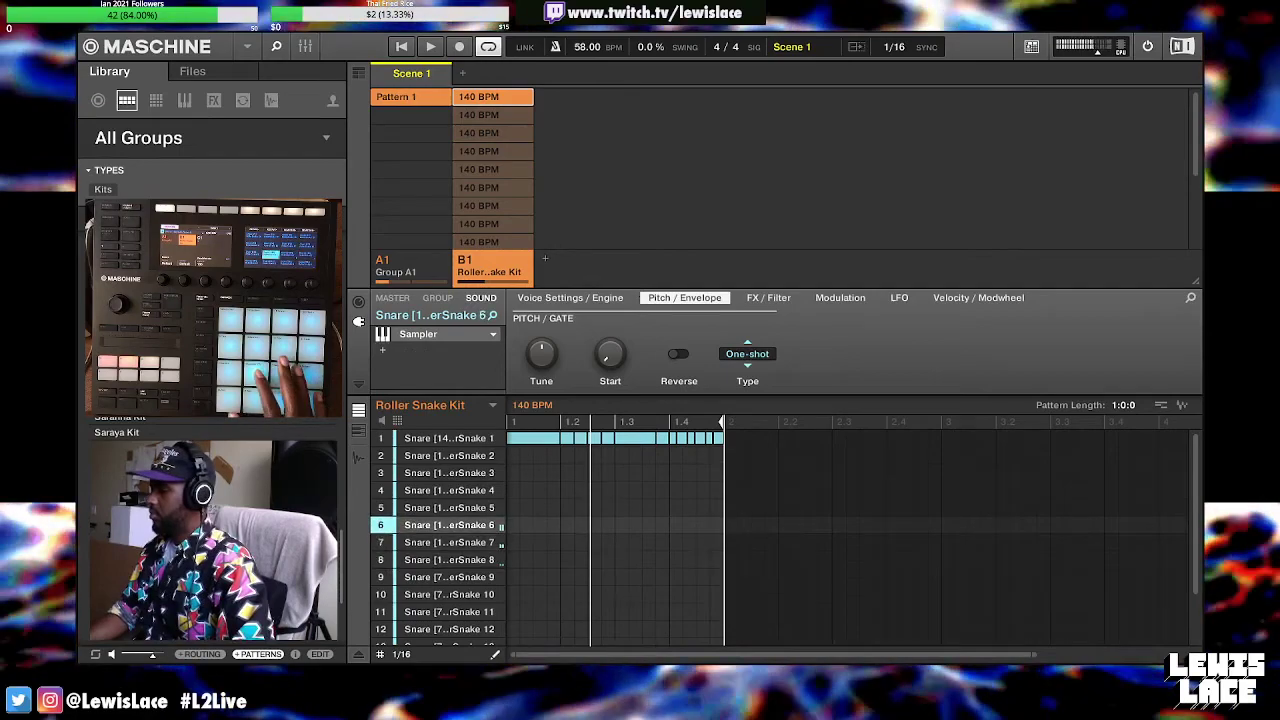
pyautogui.click(449, 542)
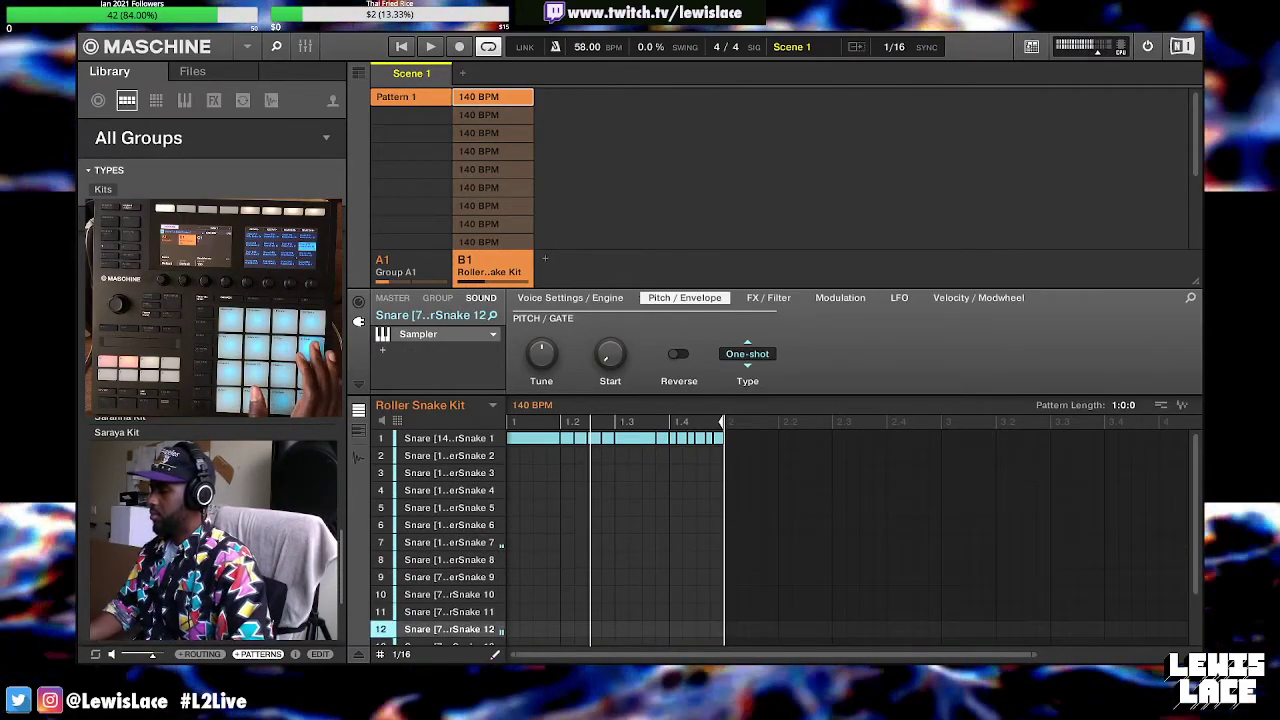
pyautogui.click(449, 611)
pyautogui.click(449, 636)
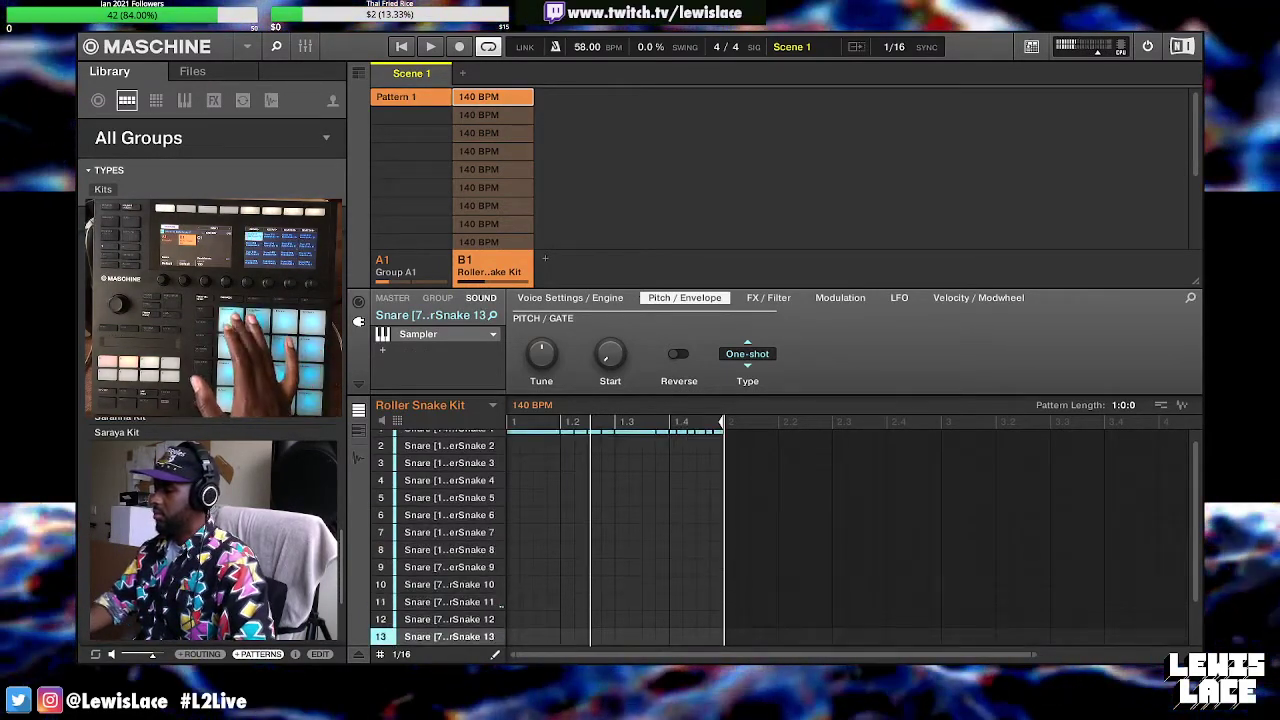
pyautogui.click(449, 636)
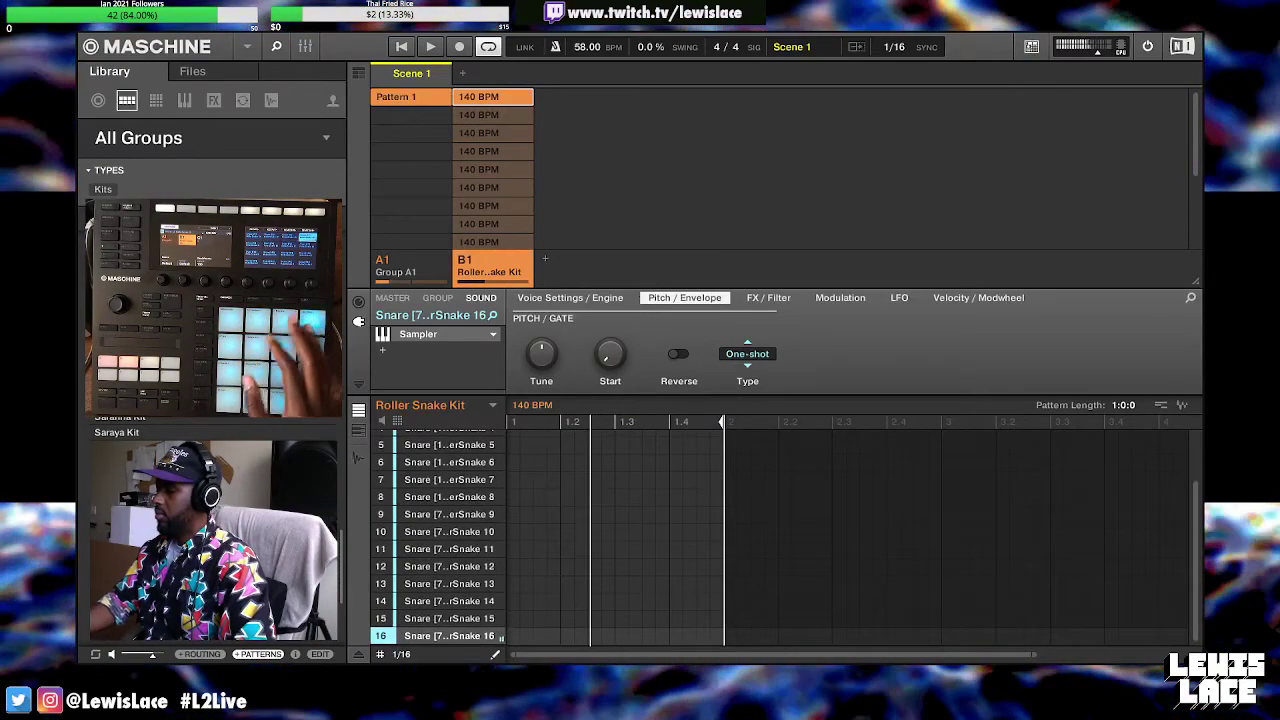
pyautogui.click(449, 618)
pyautogui.click(449, 531)
pyautogui.click(449, 566)
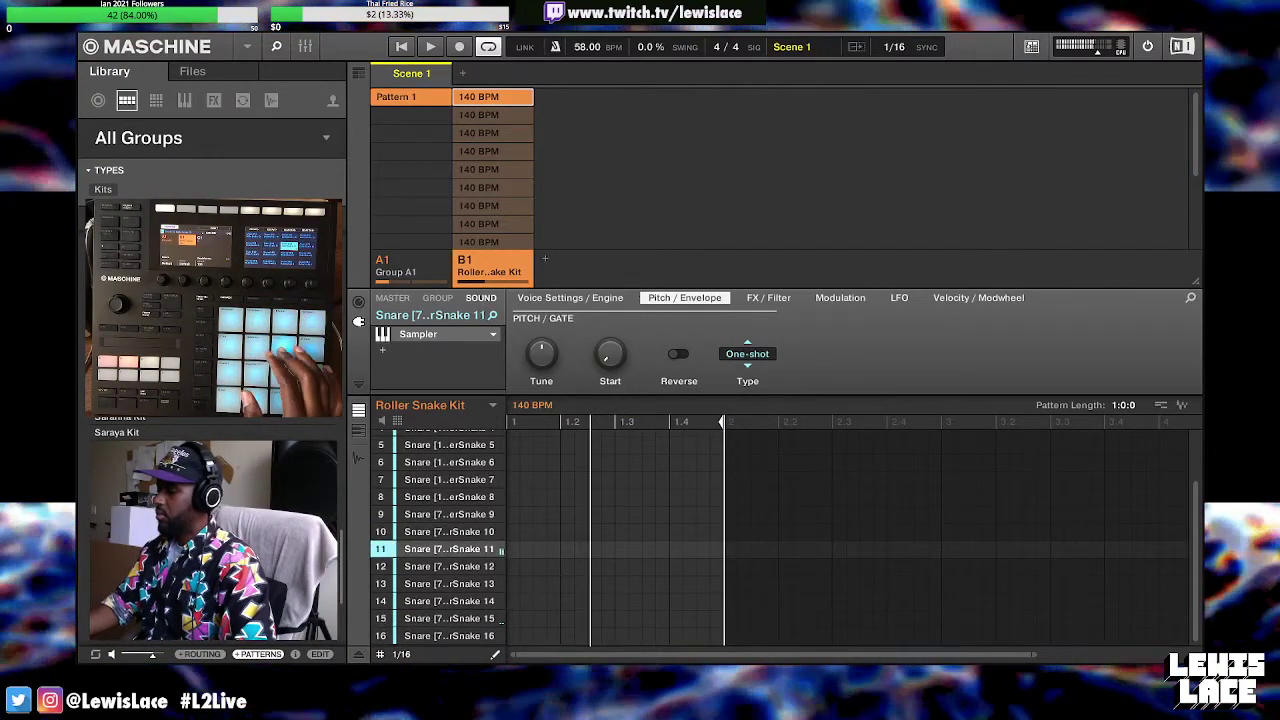
pyautogui.click(449, 479)
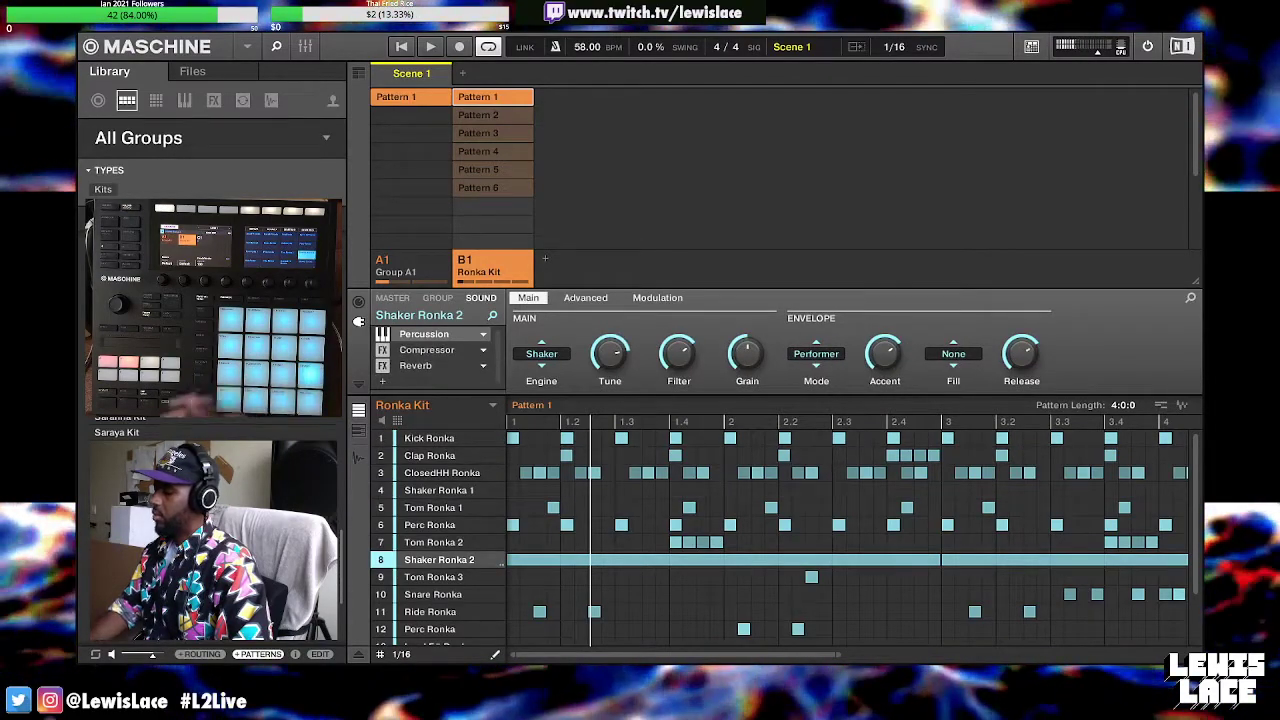
# Create a seventh pattern for the Ronka Kit, record Kick Ronka hits in it and set the pattern grid to 1/32
pyautogui.click(487, 97)
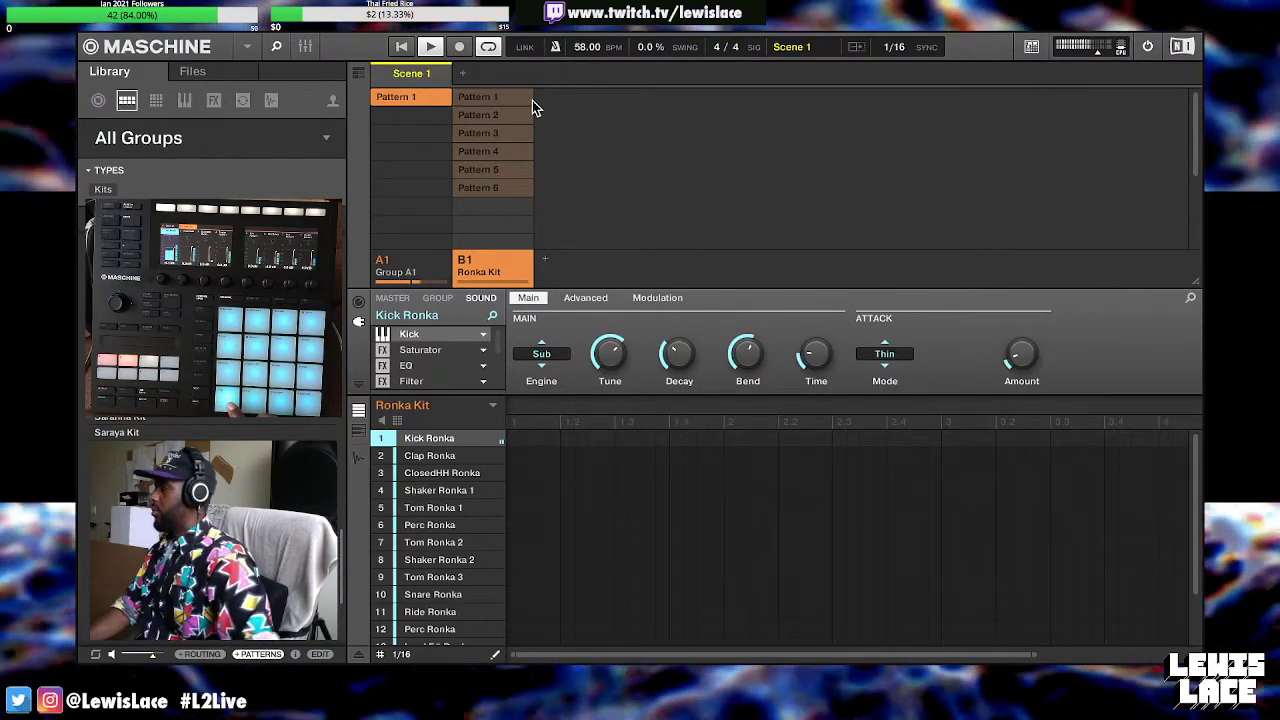
pyautogui.click(504, 209)
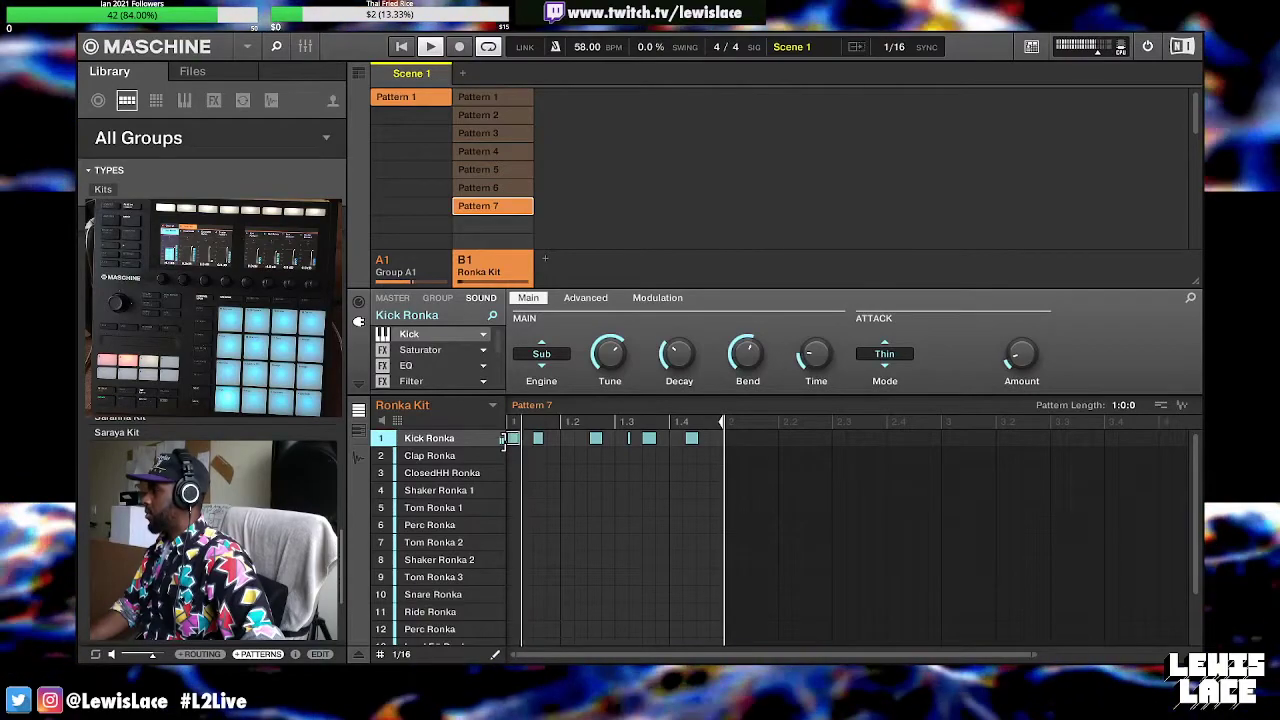
pyautogui.click(401, 654)
pyautogui.click(428, 453)
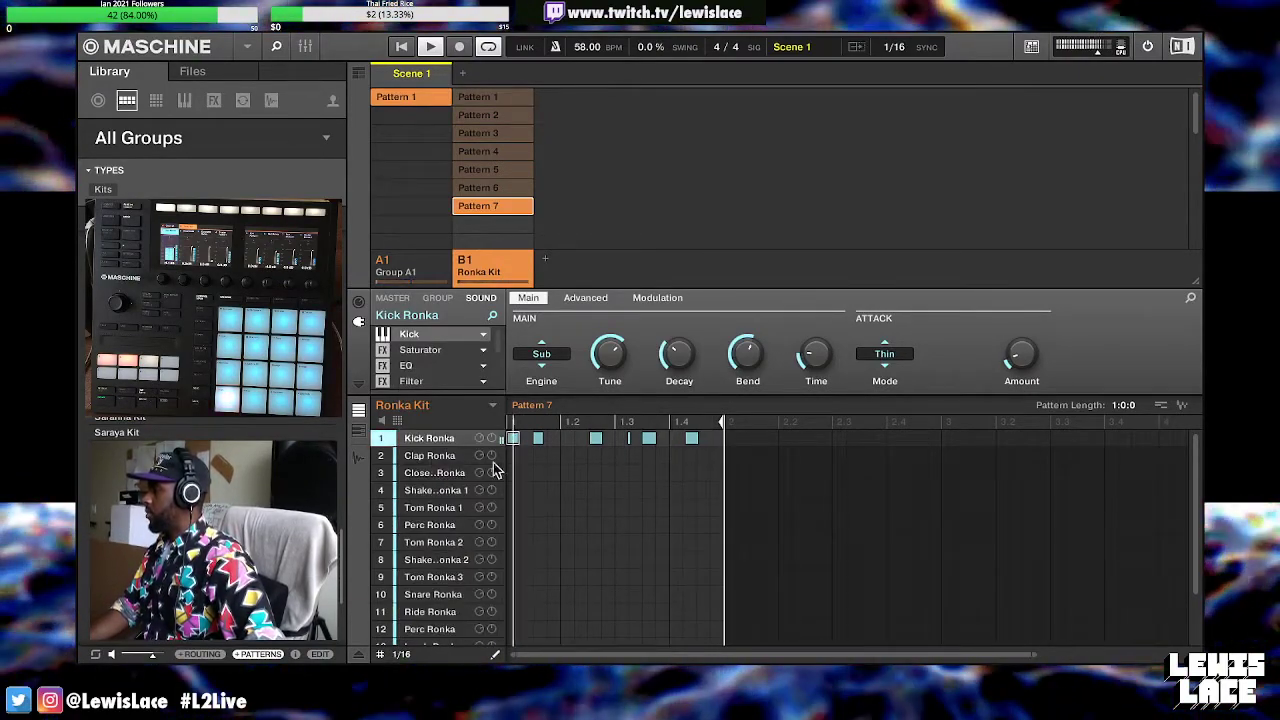
pyautogui.click(418, 657)
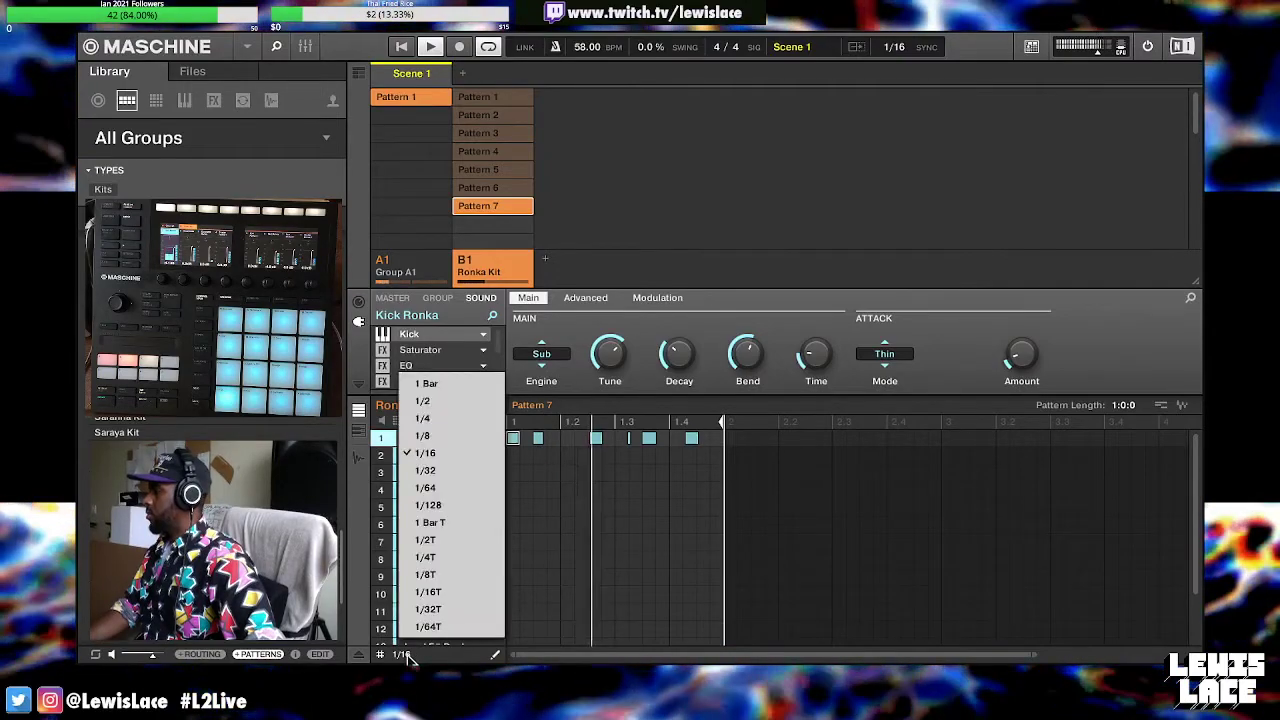
pyautogui.click(427, 476)
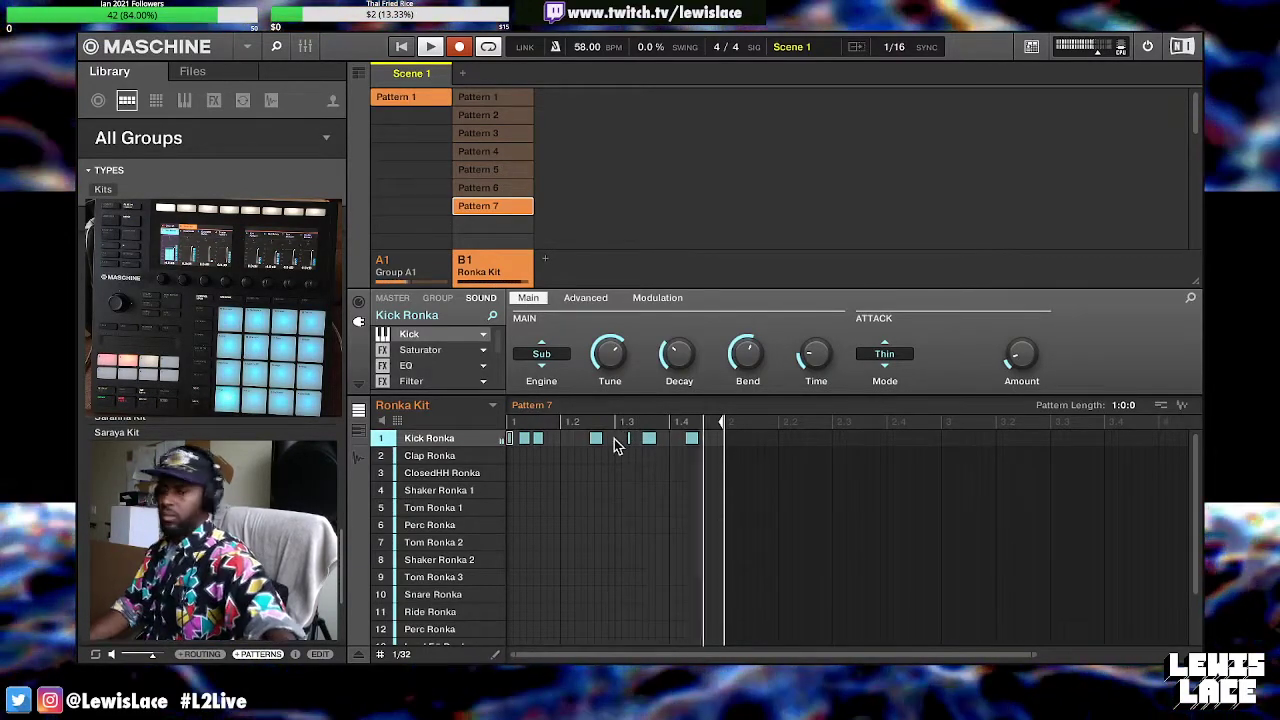
# Select the kick notes from beat 1.2 onward and move the long Shaker Ronka 2 note to the start of Pattern 7
pyautogui.moveTo(584, 431); pyautogui.dragTo(745, 437)
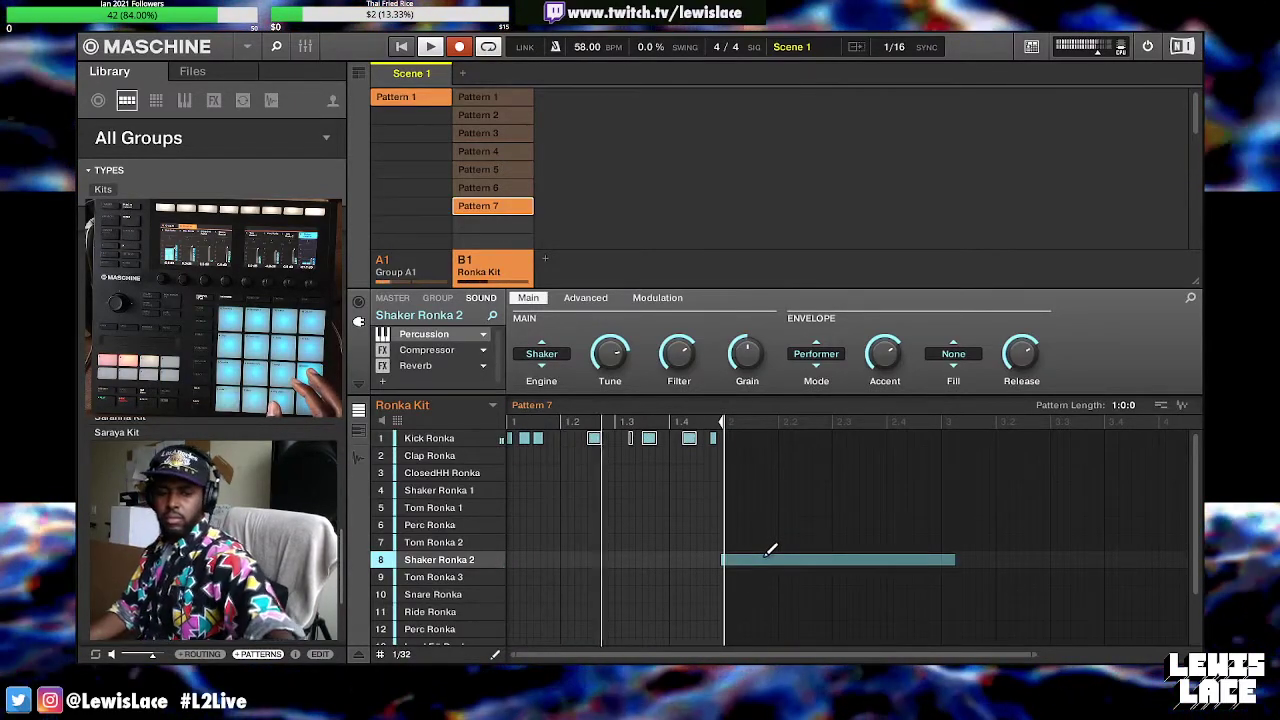
pyautogui.moveTo(760, 563); pyautogui.dragTo(510, 563)
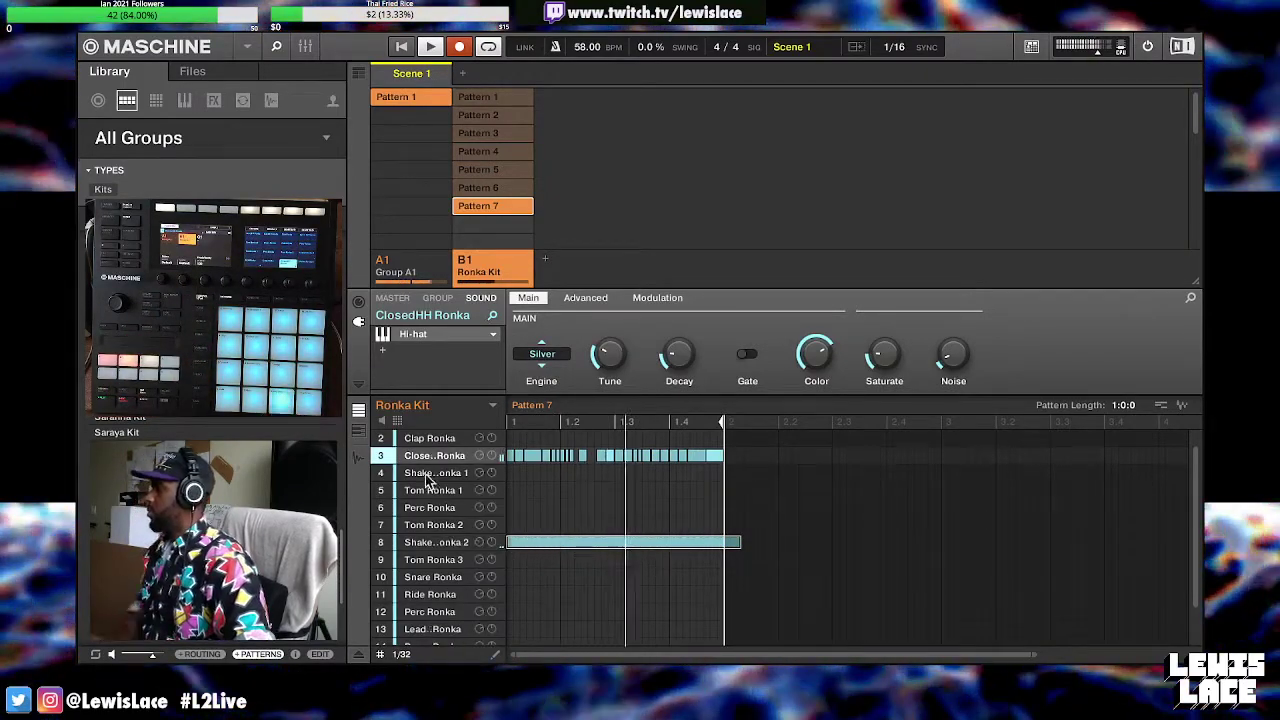
# Add group C1, load the Circuit Alecia drumsynth sound into its first slot and return to the Ronka Kit
pyautogui.click(545, 261)
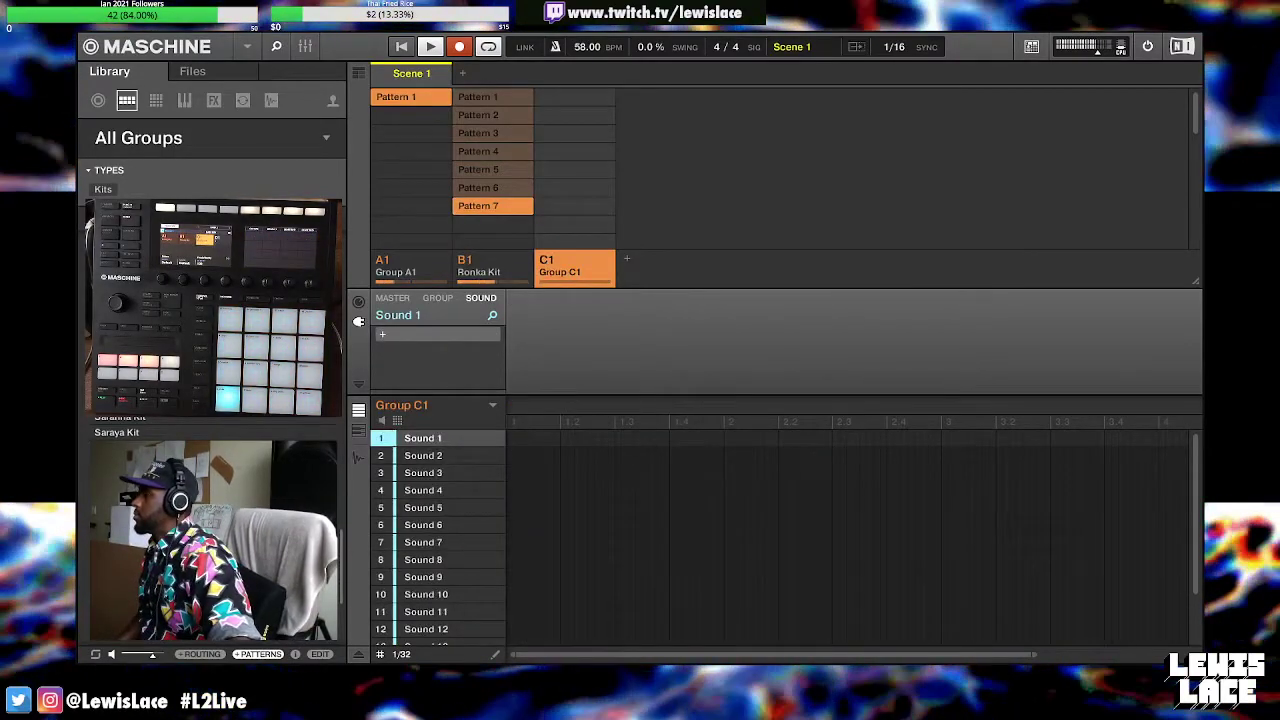
pyautogui.click(155, 102)
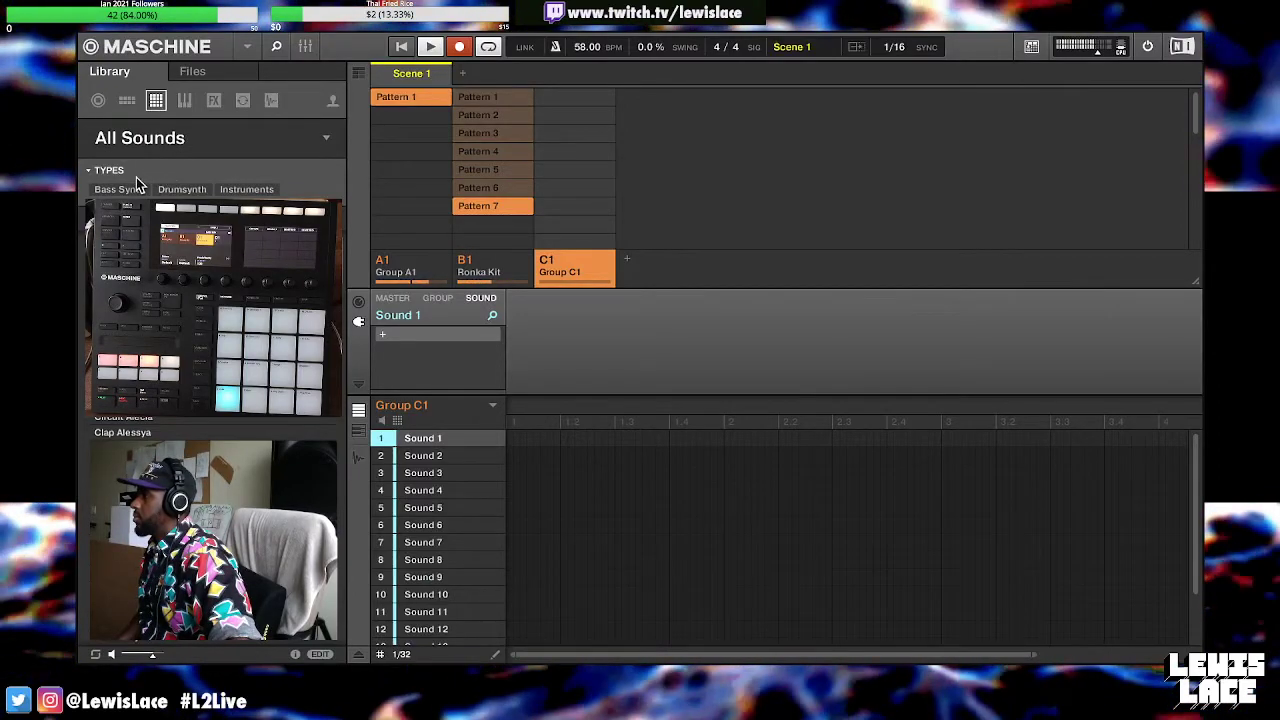
pyautogui.click(160, 190)
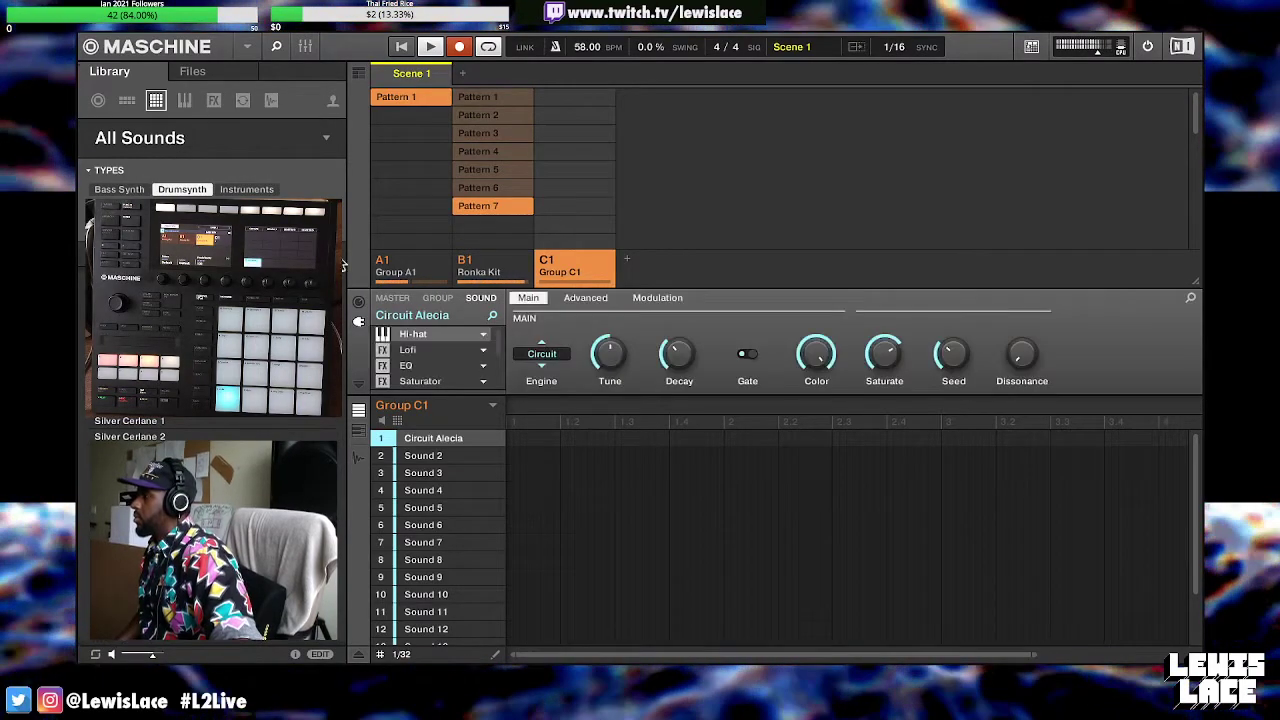
pyautogui.click(478, 265)
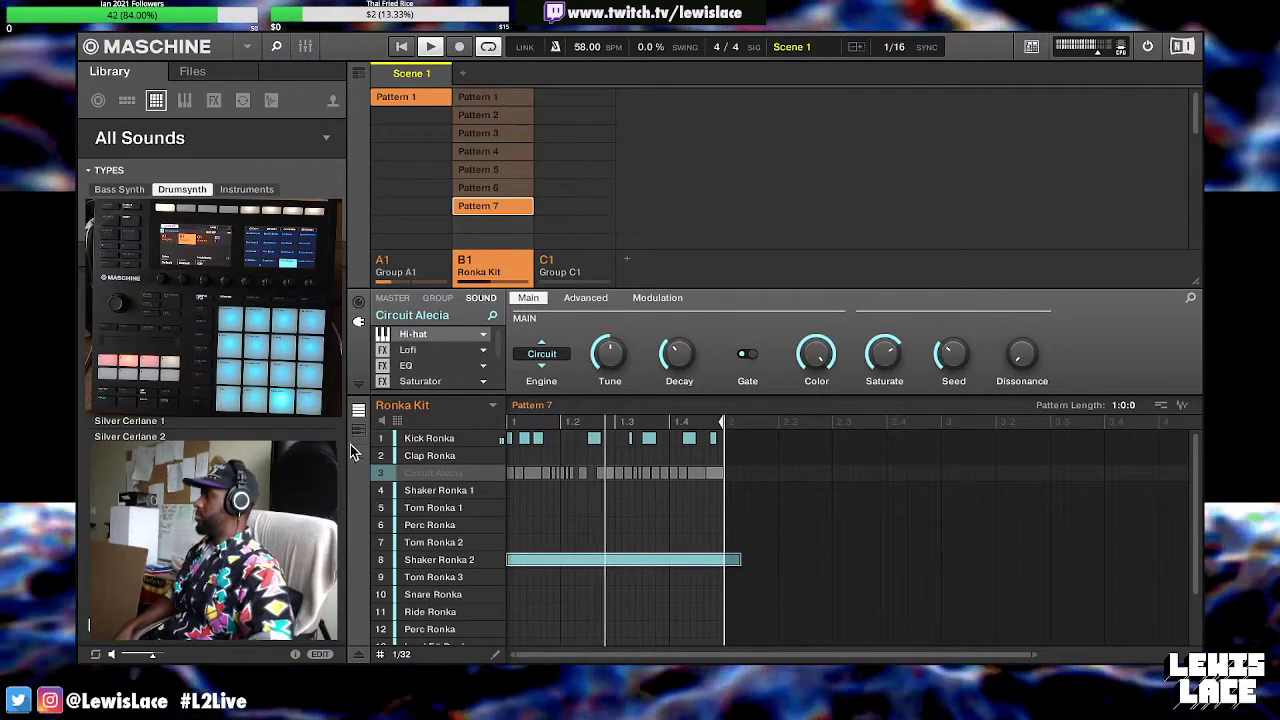
# Add the internal Compressor as the first effect on the master channel
pyautogui.click(392, 297)
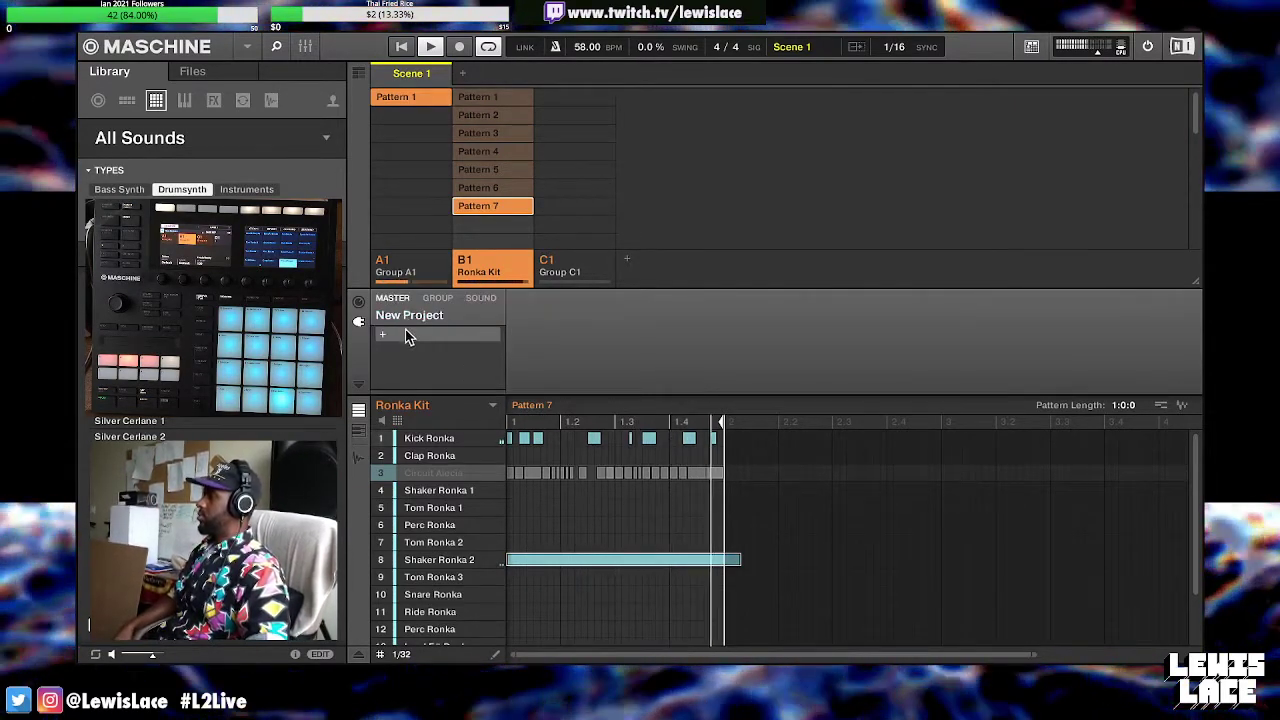
pyautogui.click(409, 335)
pyautogui.moveTo(447, 359)
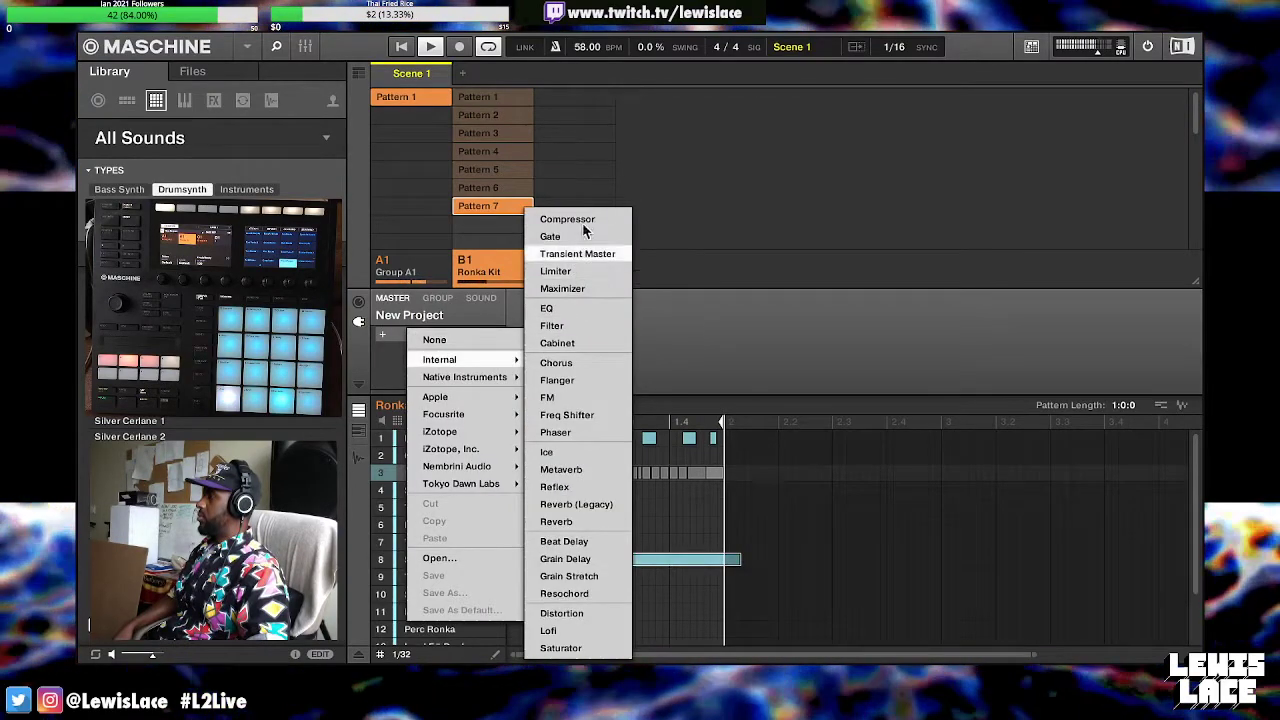
pyautogui.click(566, 219)
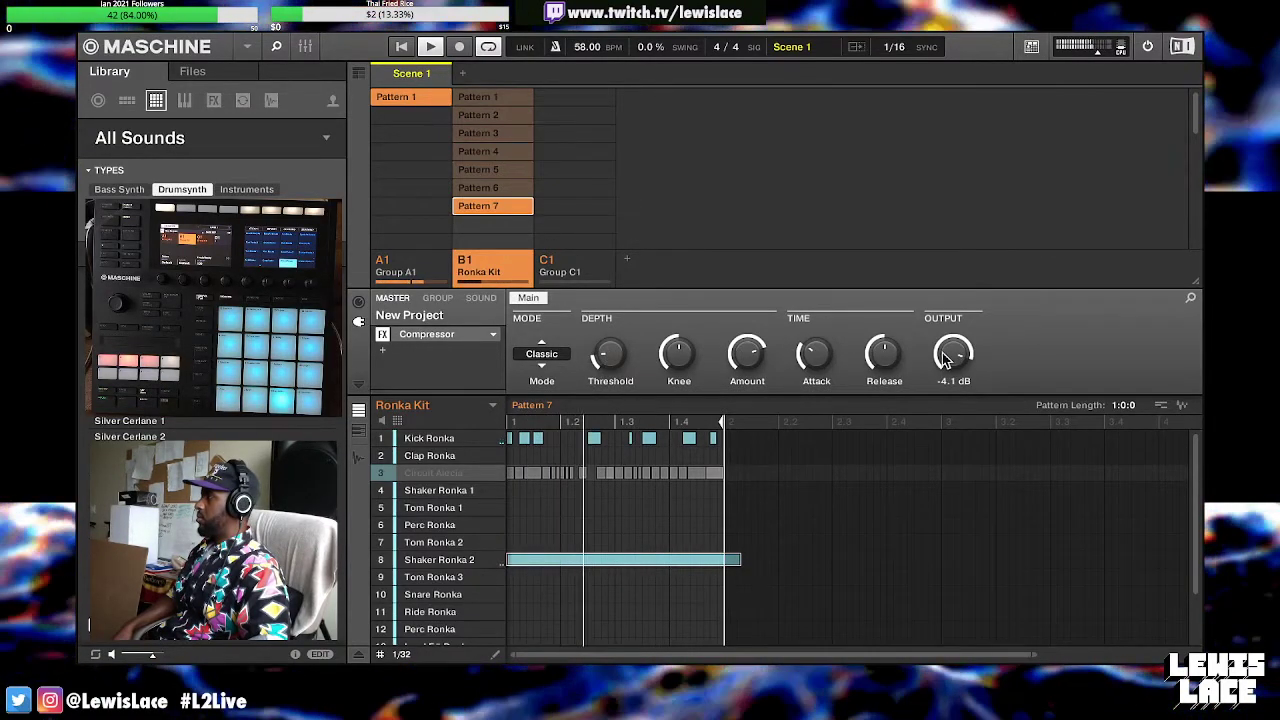
# Add an internal EQ after the Compressor on the master channel and slightly boost its high-mid and high gain
pyautogui.click(395, 352)
pyautogui.moveTo(430, 381)
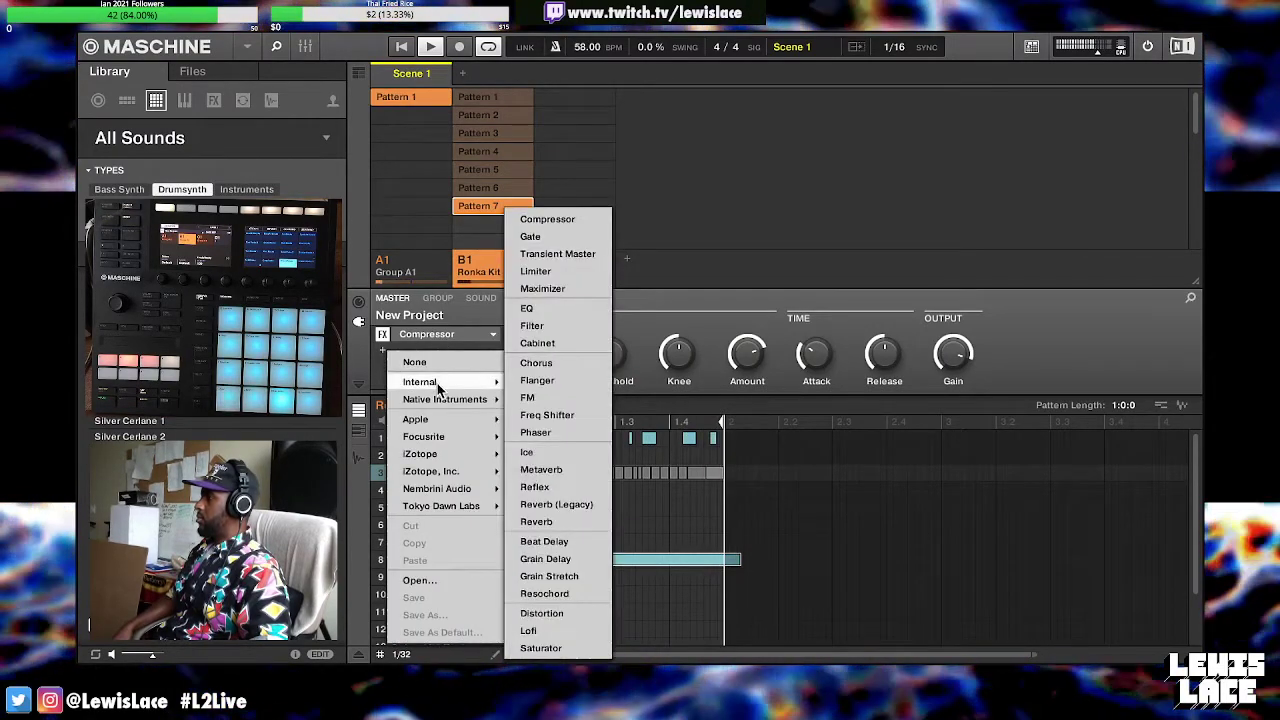
pyautogui.click(529, 309)
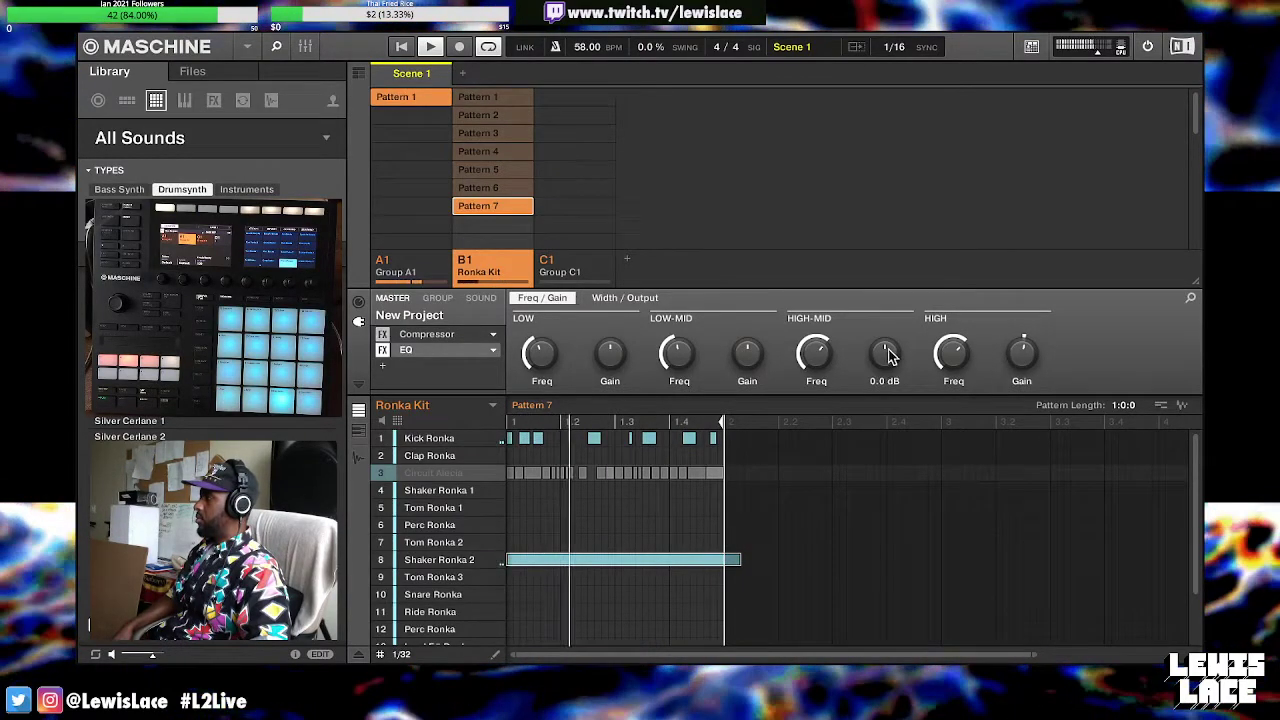
pyautogui.moveTo(884, 352); pyautogui.dragTo(884, 344)
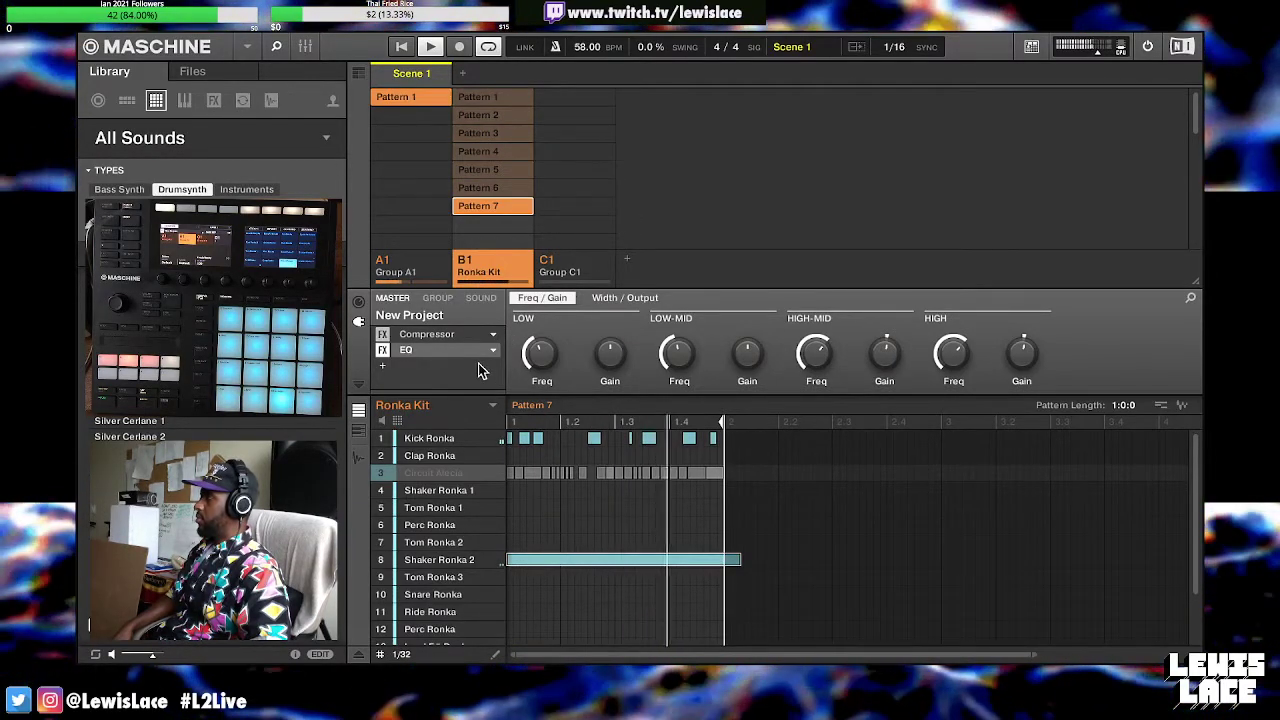
# Load the Roller Snake Kit from the group library into group C1
pyautogui.click(437, 278)
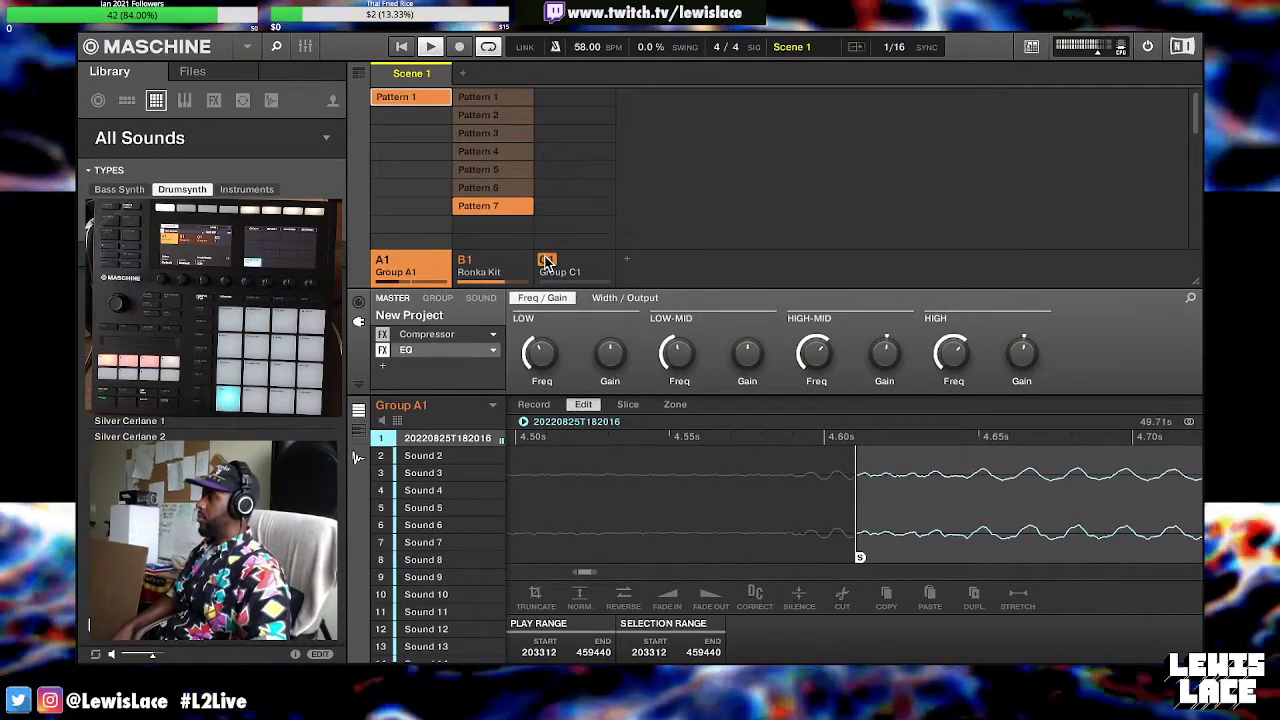
pyautogui.click(588, 280)
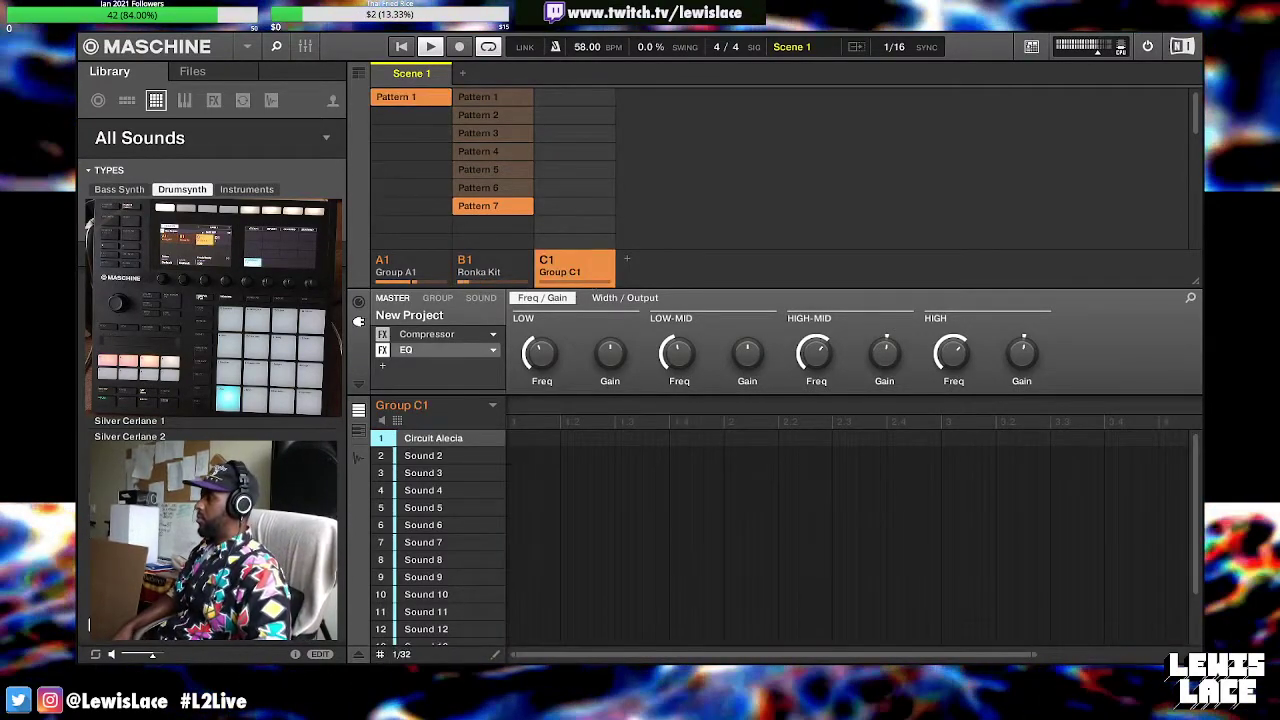
pyautogui.click(128, 100)
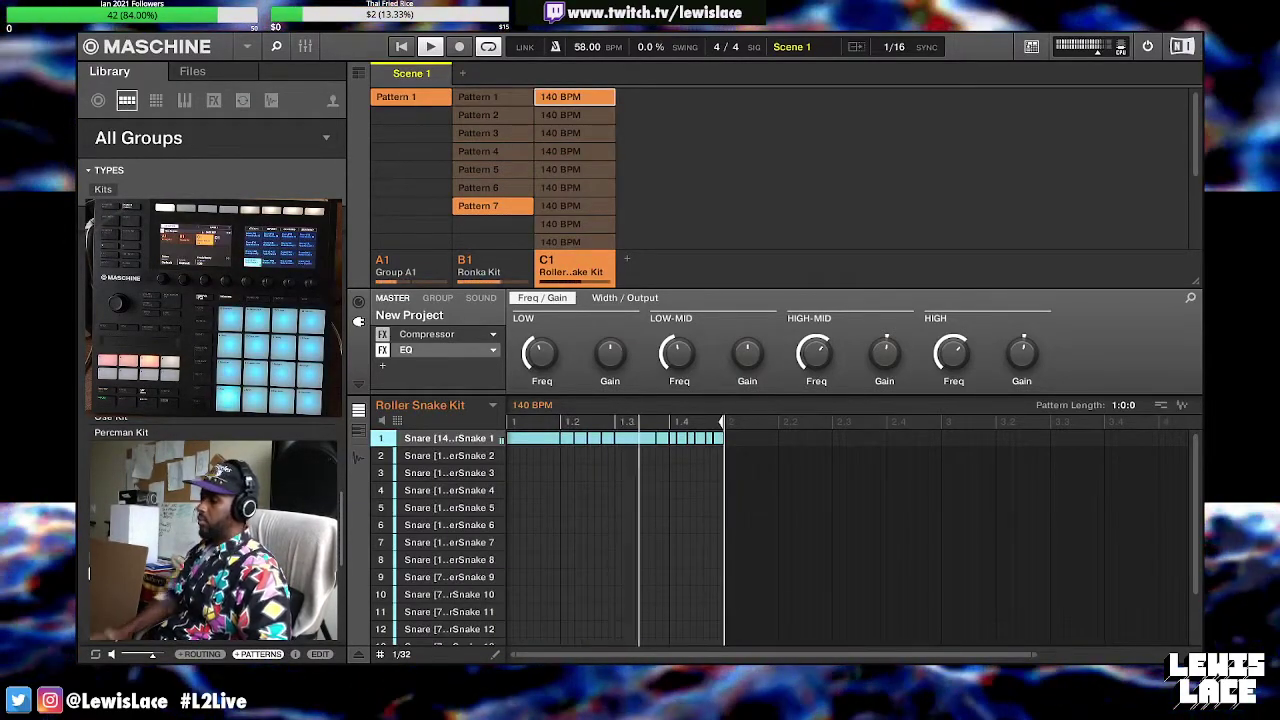
# Audition the 140 BPM patterns of the Roller Snake Kit one after another against the beat
pyautogui.click(560, 187)
pyautogui.click(569, 133)
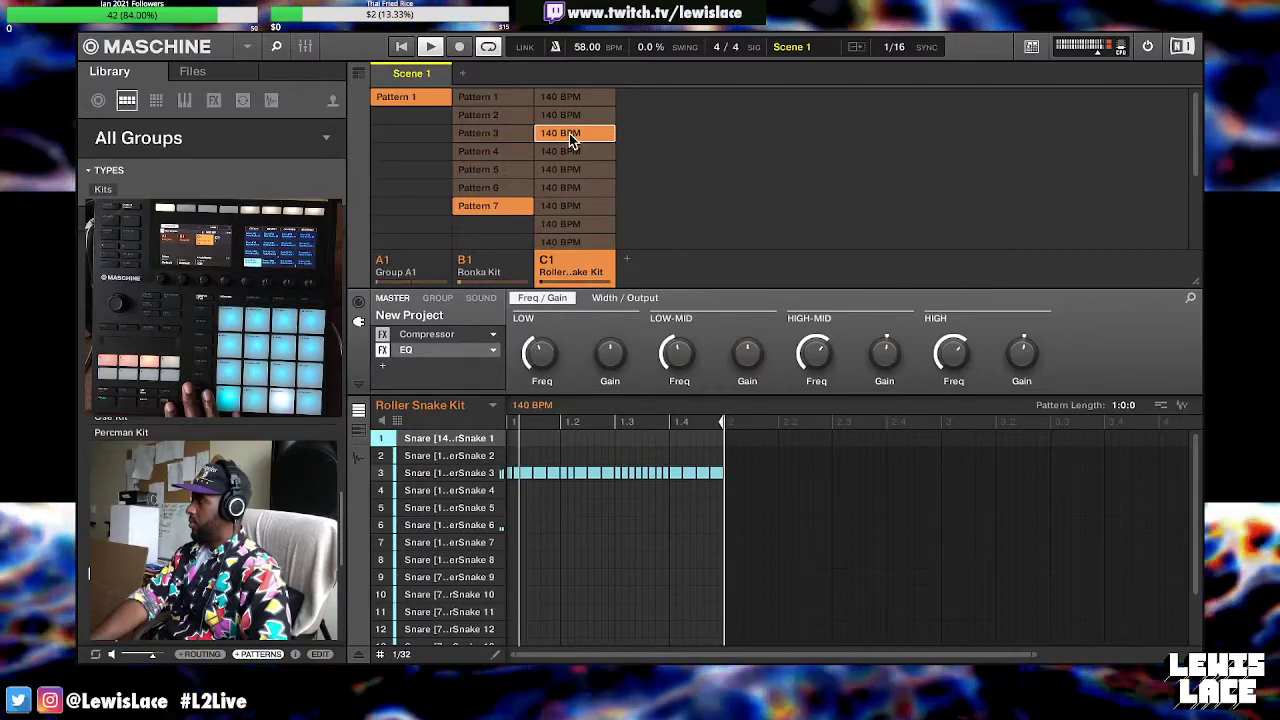
pyautogui.click(571, 152)
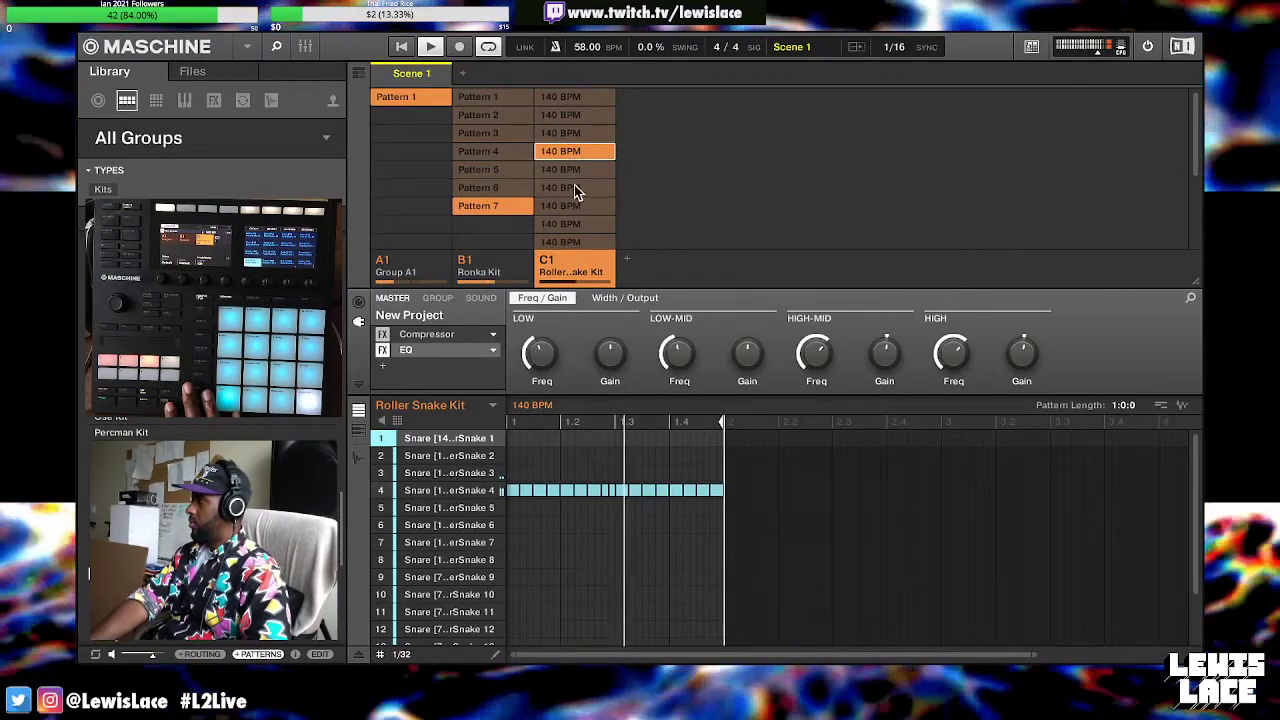
pyautogui.click(575, 190)
pyautogui.click(581, 209)
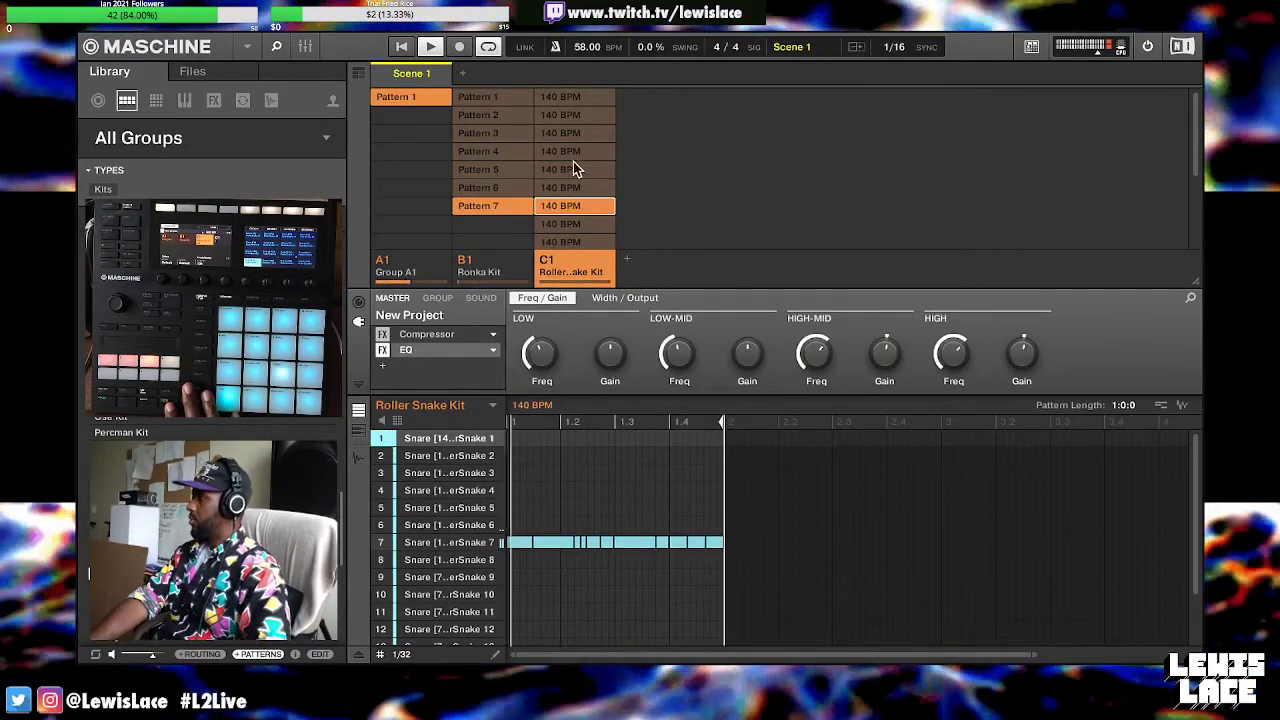
pyautogui.click(579, 220)
pyautogui.scroll(-1, 580, 219)
pyautogui.click(580, 222)
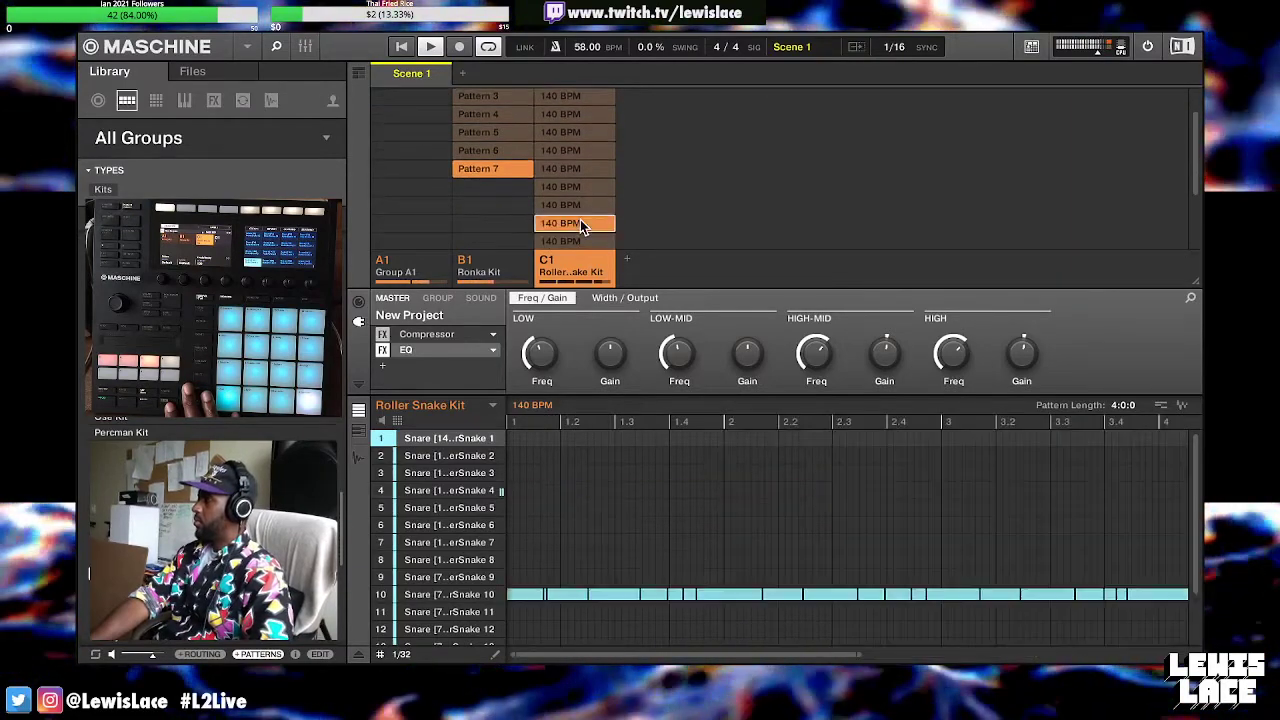
pyautogui.scroll(-1, 580, 223)
pyautogui.click(580, 222)
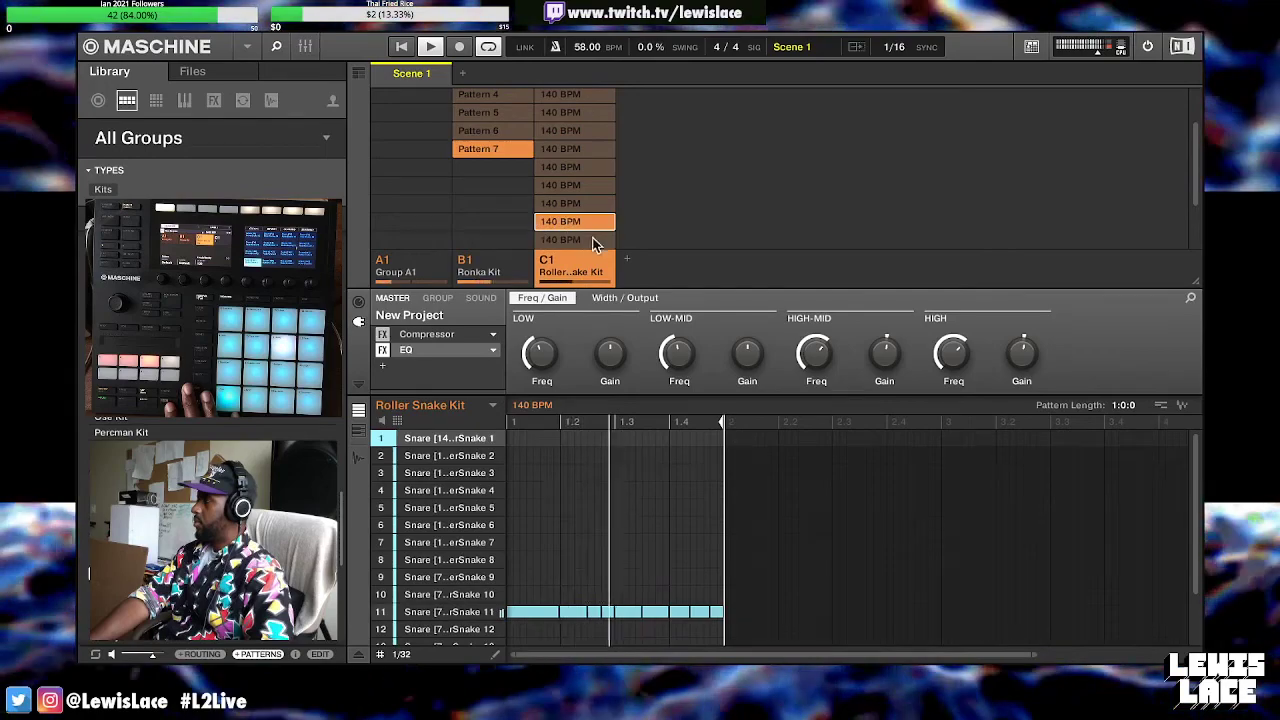
pyautogui.click(591, 239)
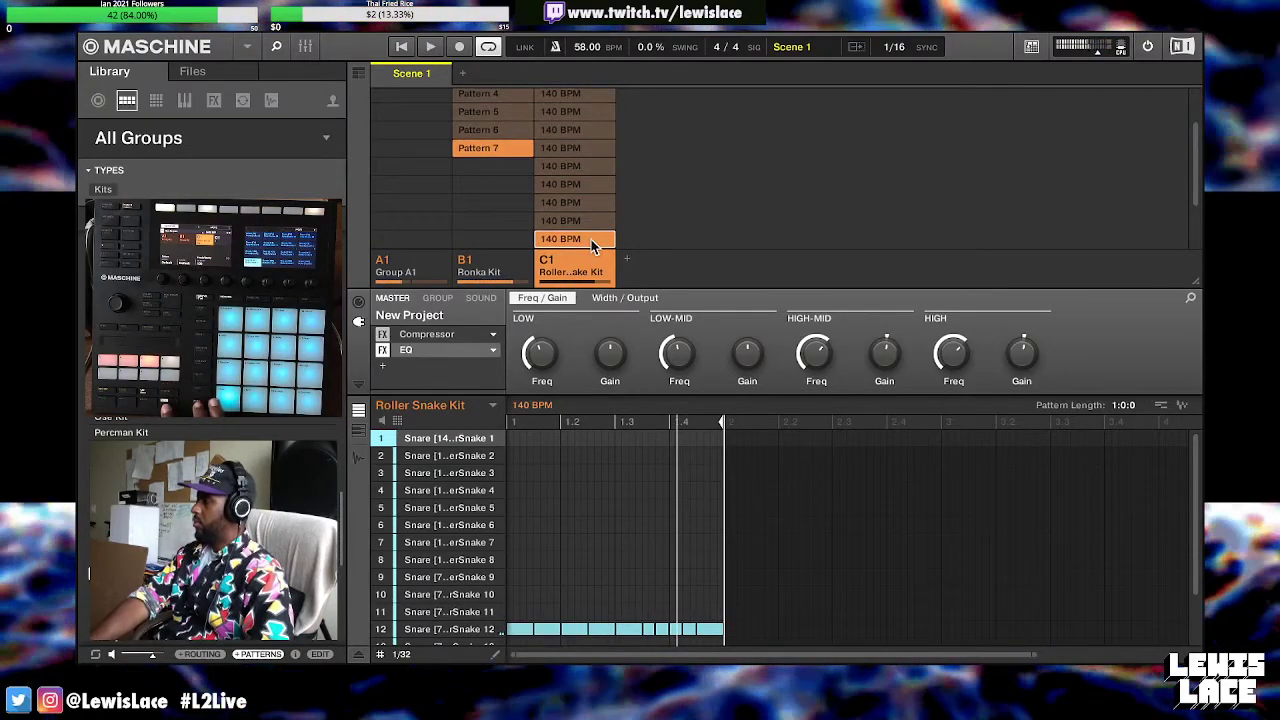
pyautogui.scroll(-2, 591, 239)
pyautogui.click(585, 227)
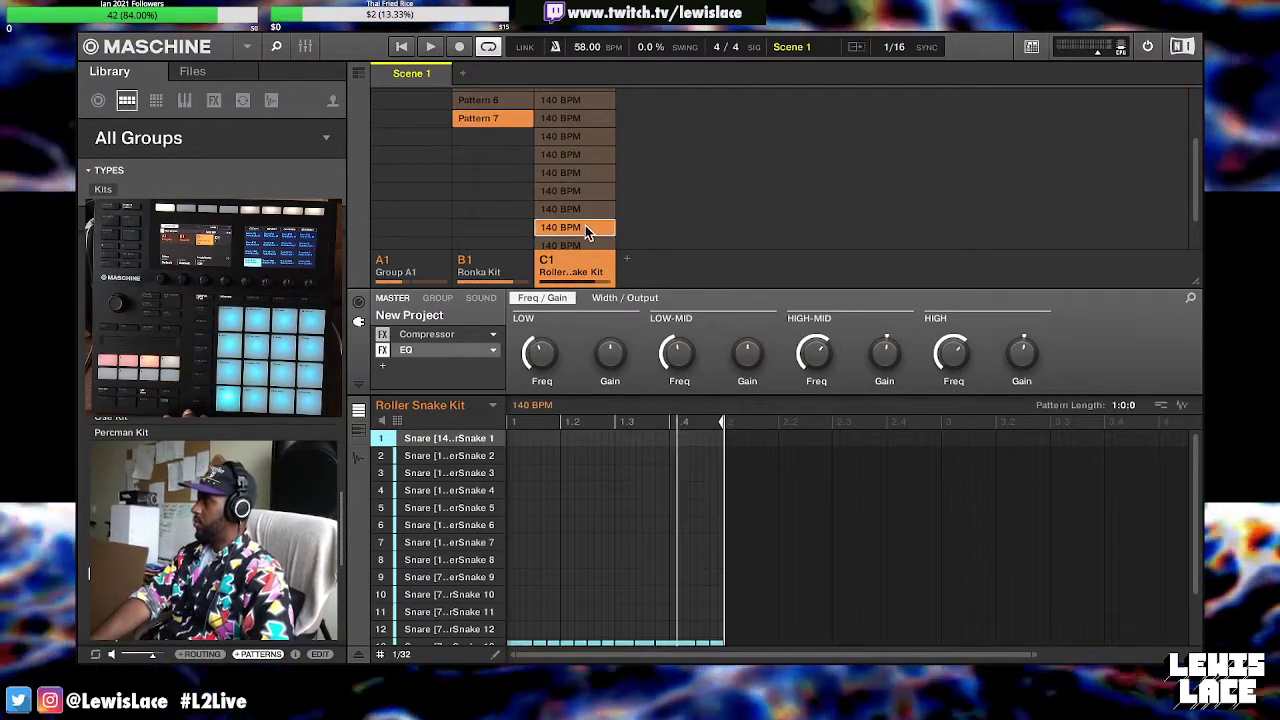
pyautogui.scroll(-2, 585, 230)
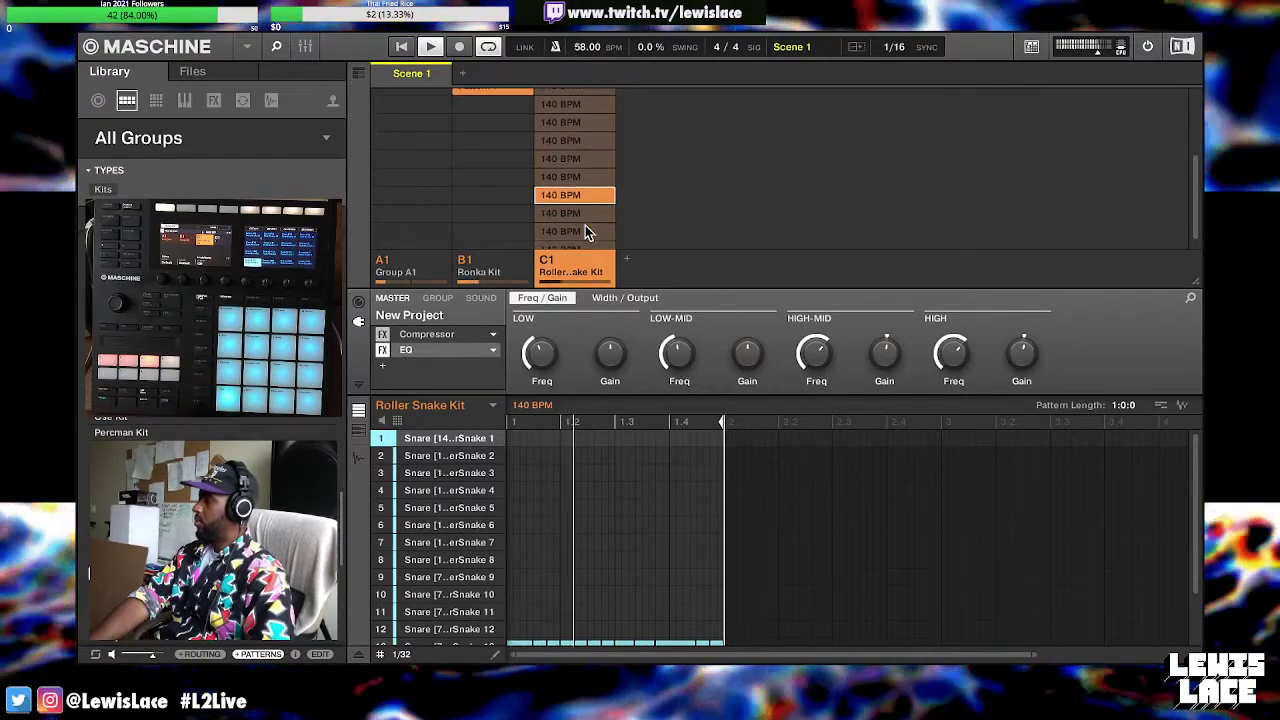
pyautogui.click(571, 209)
pyautogui.scroll(-1, 571, 209)
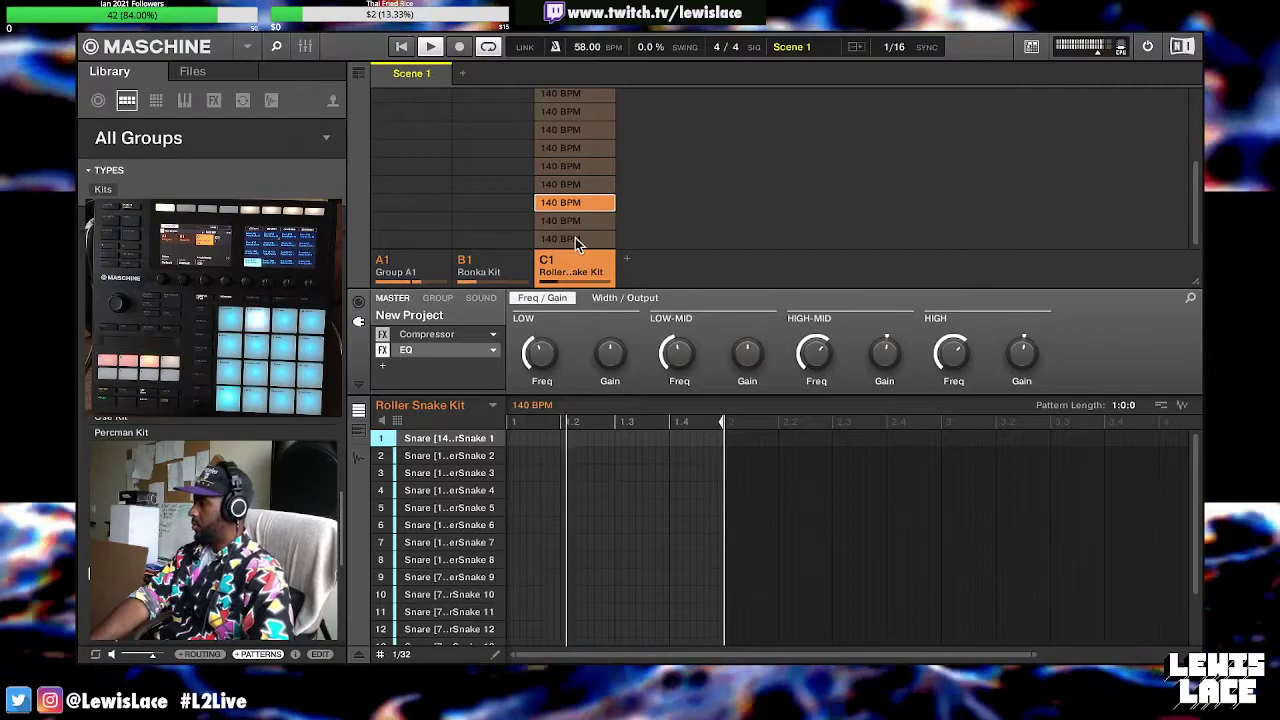
pyautogui.click(577, 229)
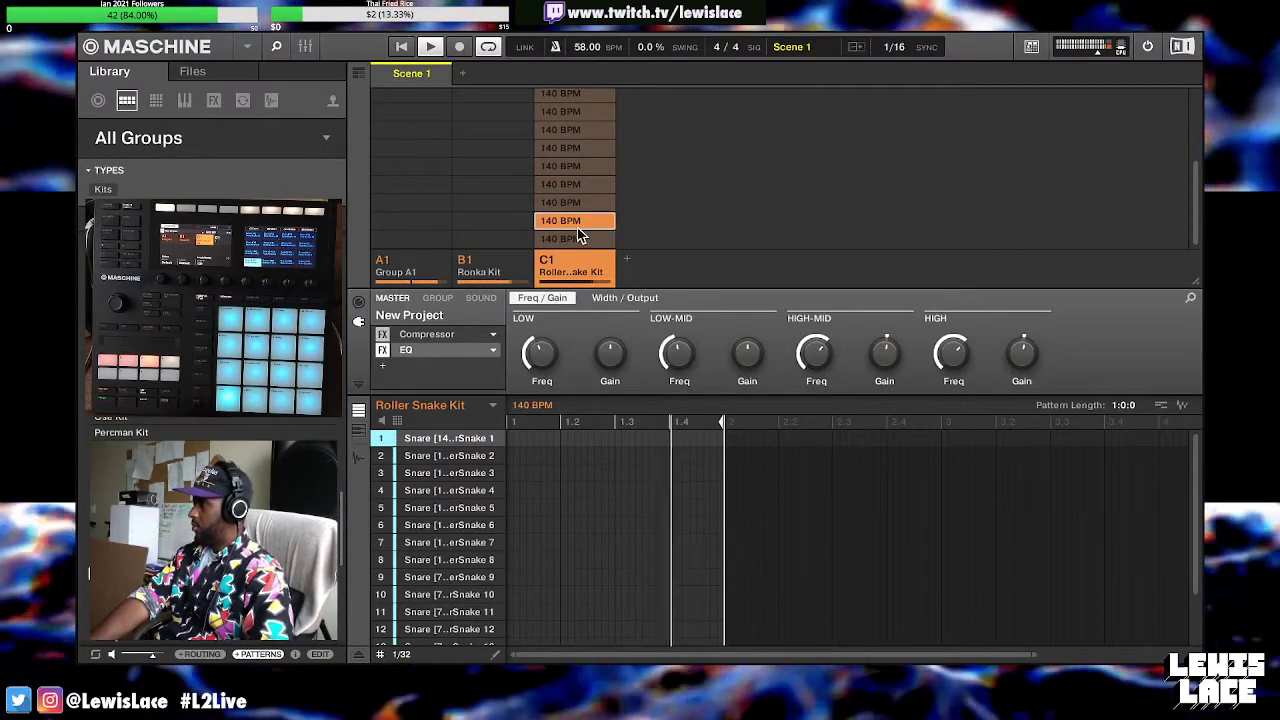
# Load the Redmenn Kit into group C1 and record Snare Redmenn 2 hits on beats 1.2 and 1.4 of the Ronka Kit's Pattern 7
pyautogui.click(579, 244)
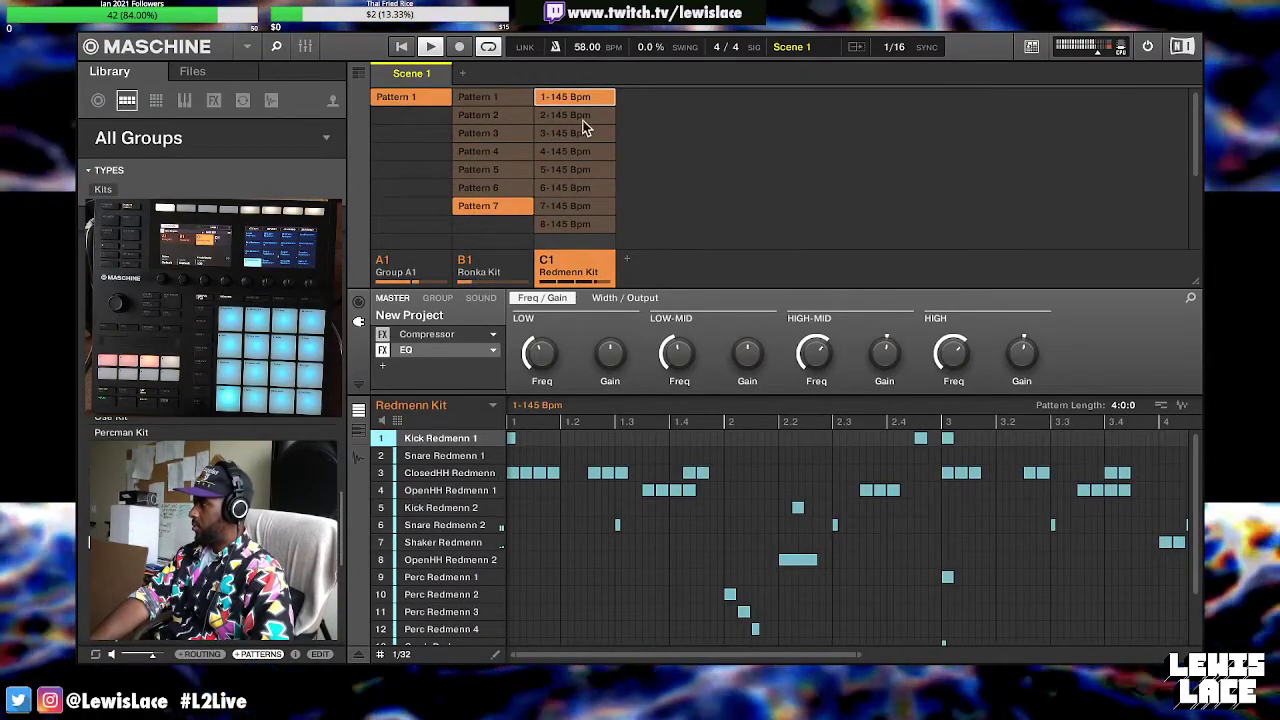
pyautogui.click(590, 96)
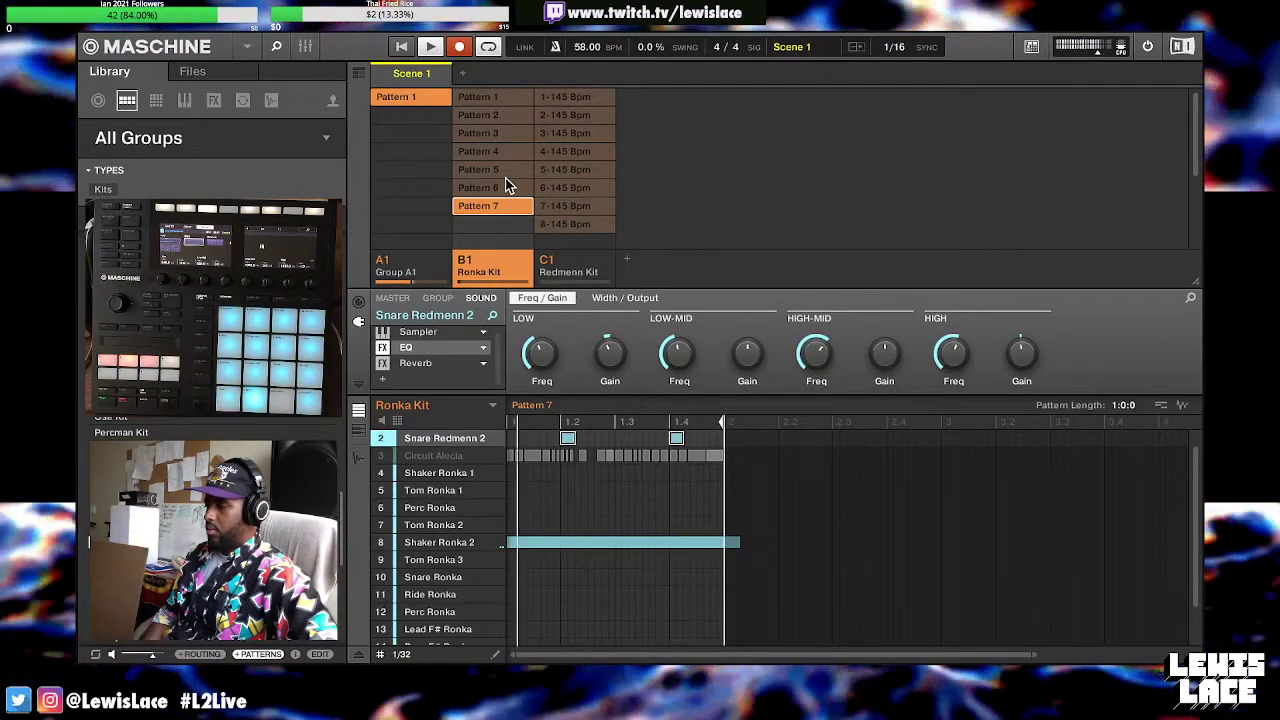
# Duplicate Scene 1 to create a second scene
pyautogui.rightClick(440, 79)
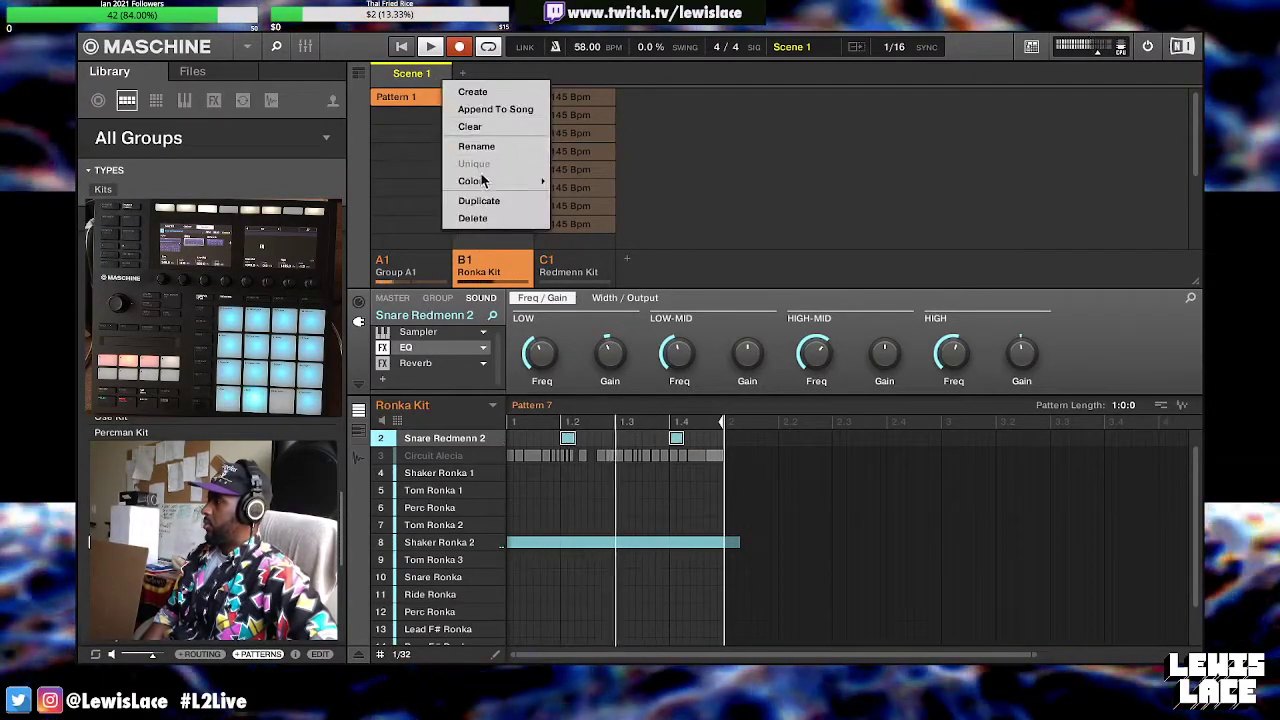
pyautogui.click(488, 209)
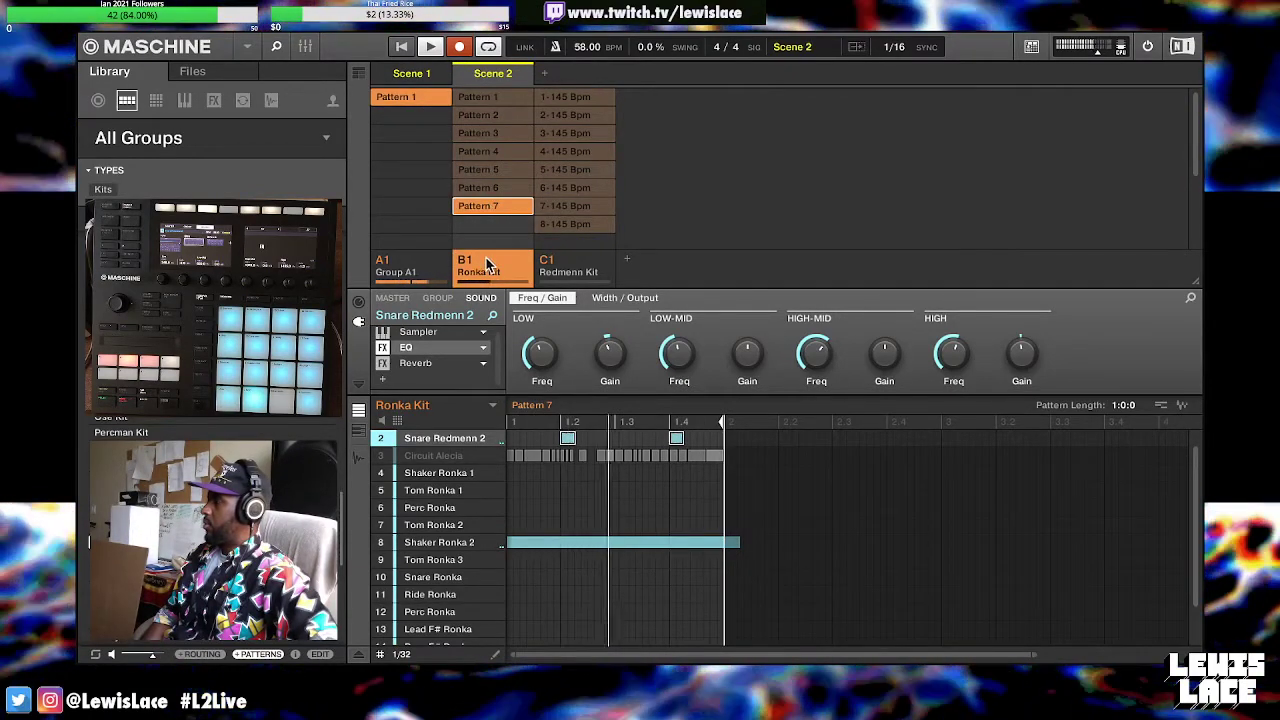
# Add Perform FX in Filter mode to the end of the Ronka Kit's group effects and show the pattern's automation lane
pyautogui.click(439, 297)
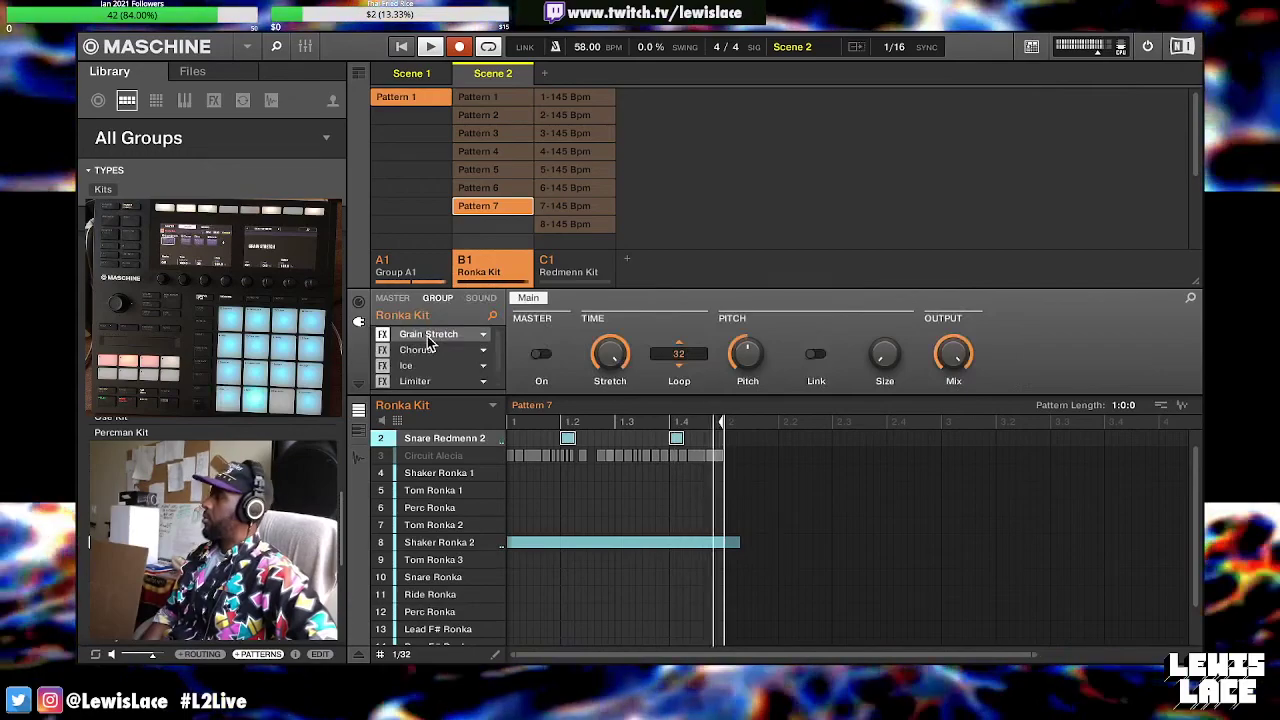
pyautogui.scroll(-1, 428, 348)
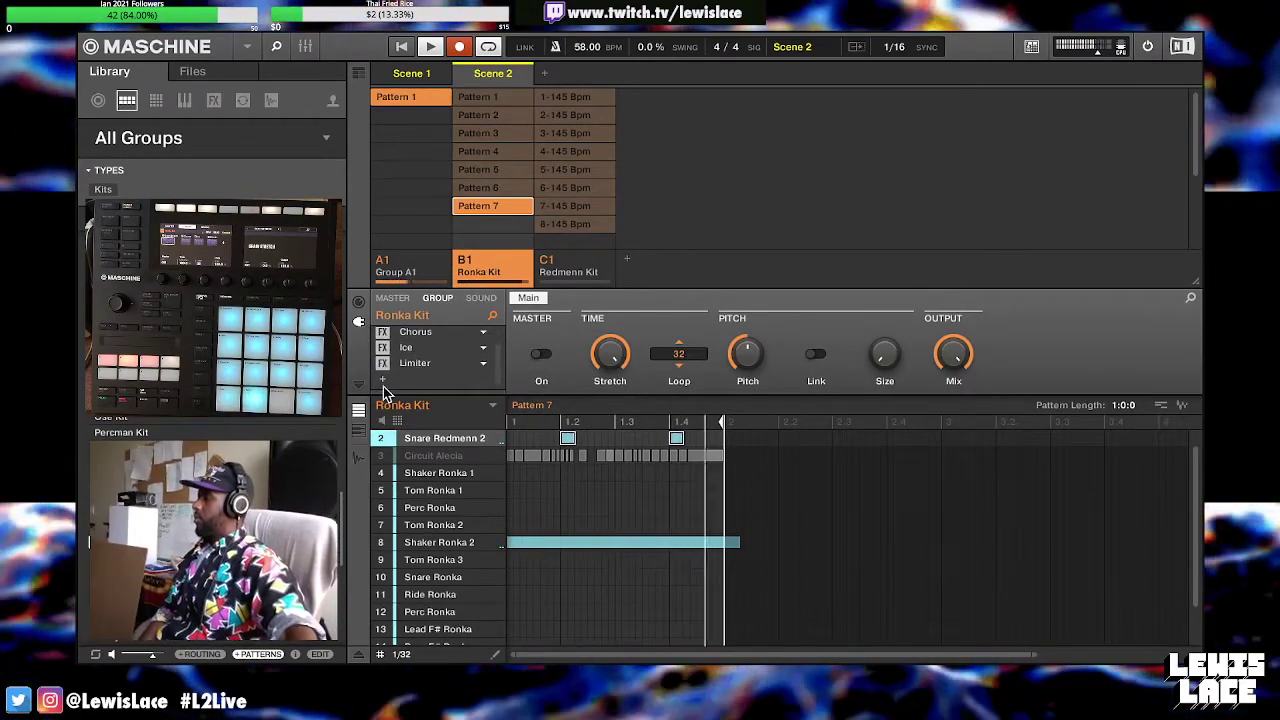
pyautogui.click(385, 379)
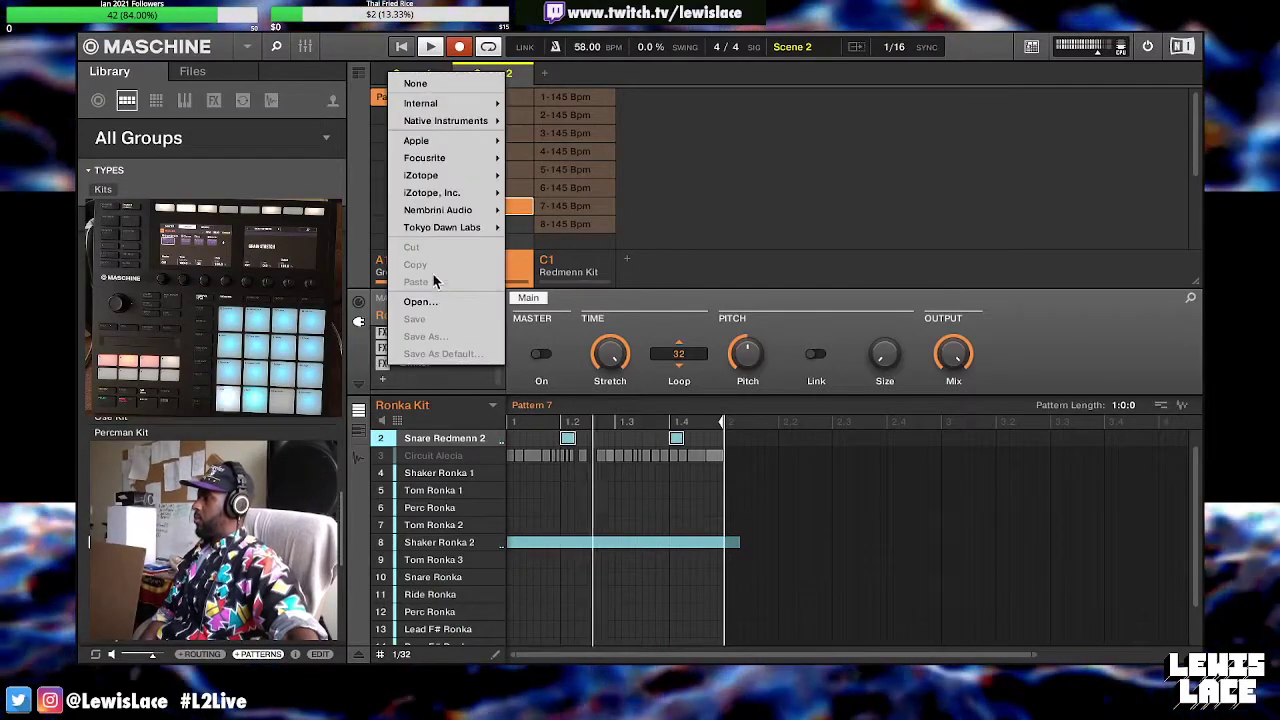
pyautogui.moveTo(460, 147)
pyautogui.moveTo(450, 103)
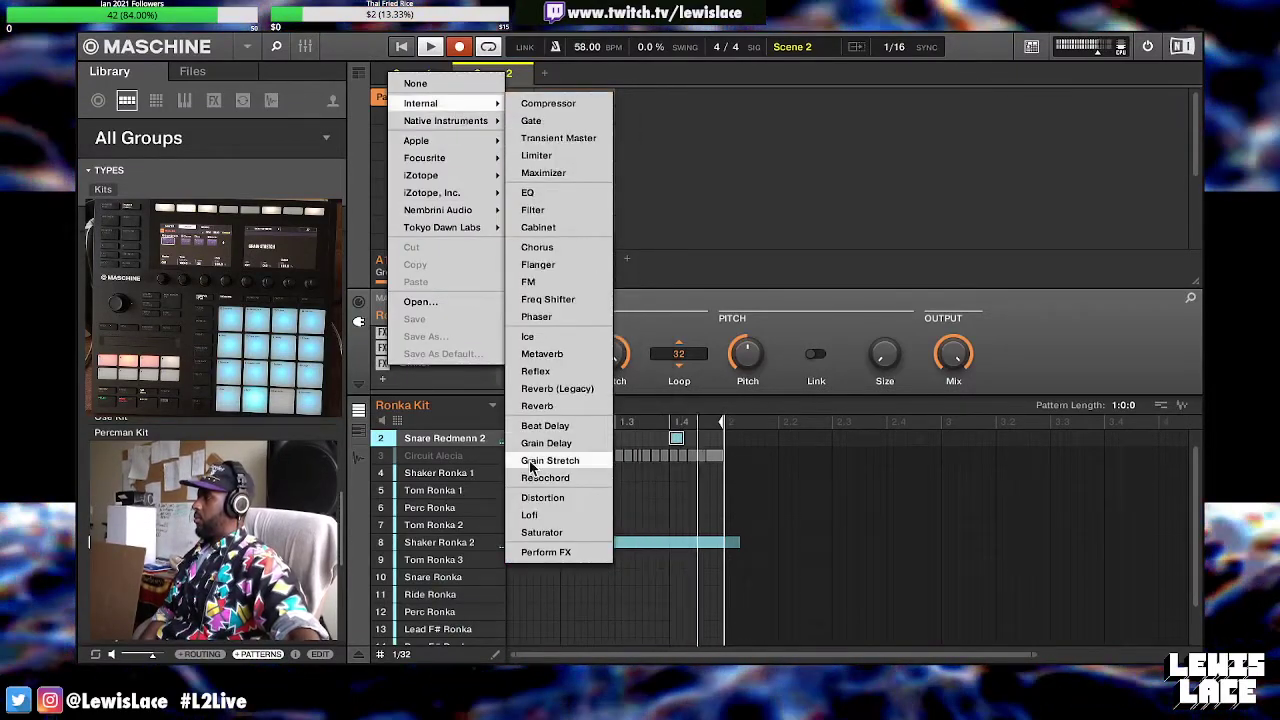
pyautogui.click(546, 552)
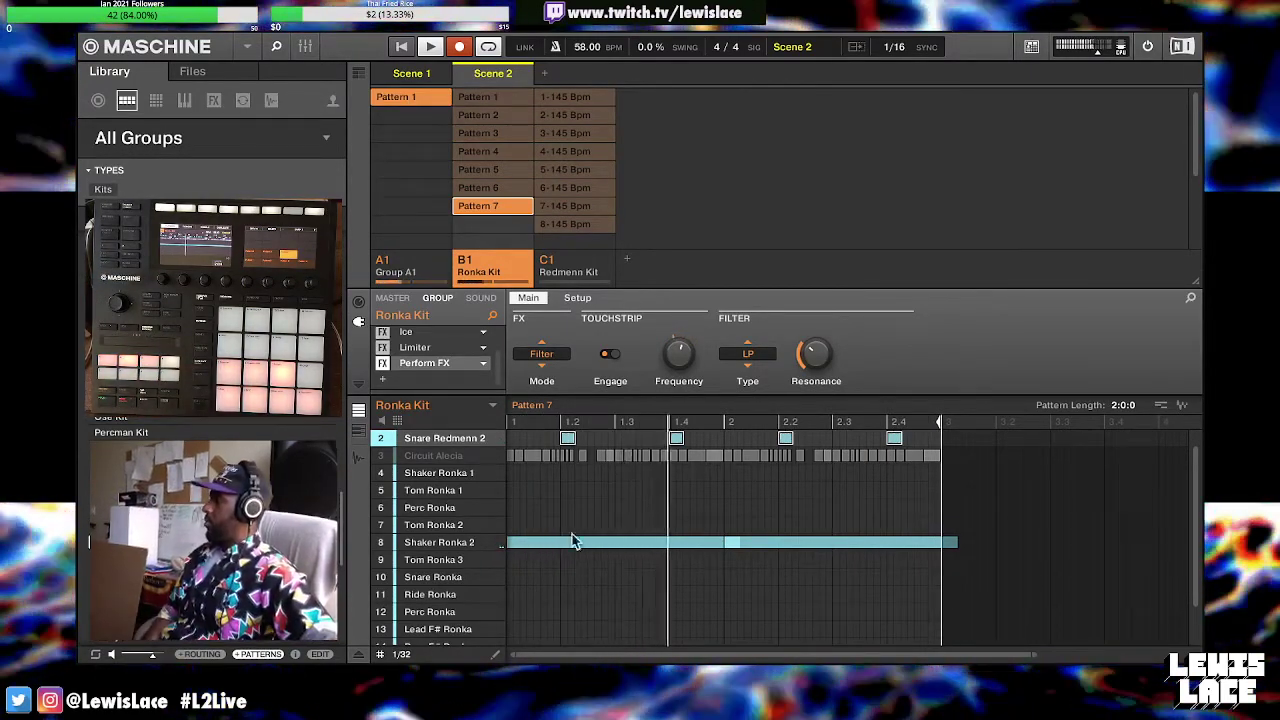
pyautogui.click(360, 655)
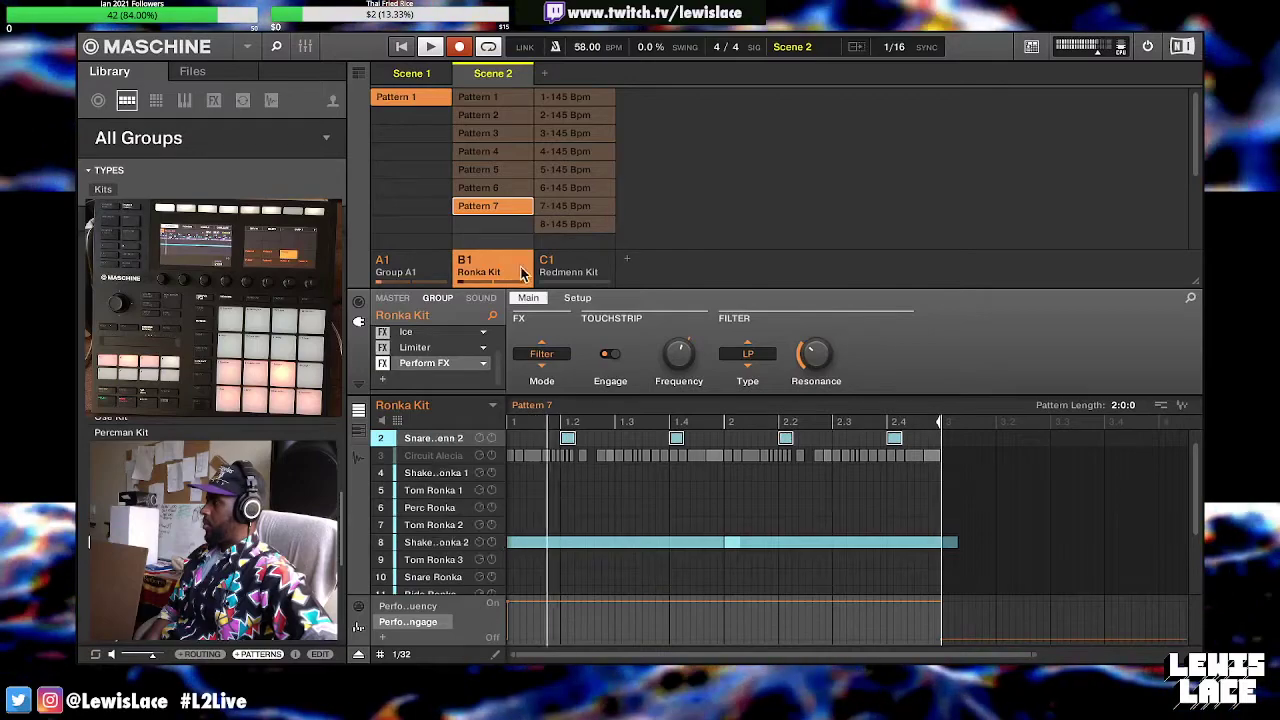
# Duplicate the Ronka Kit's Pattern 7 in Scene 1, then reselect the original and clear its Perform FX automation
pyautogui.click(420, 78)
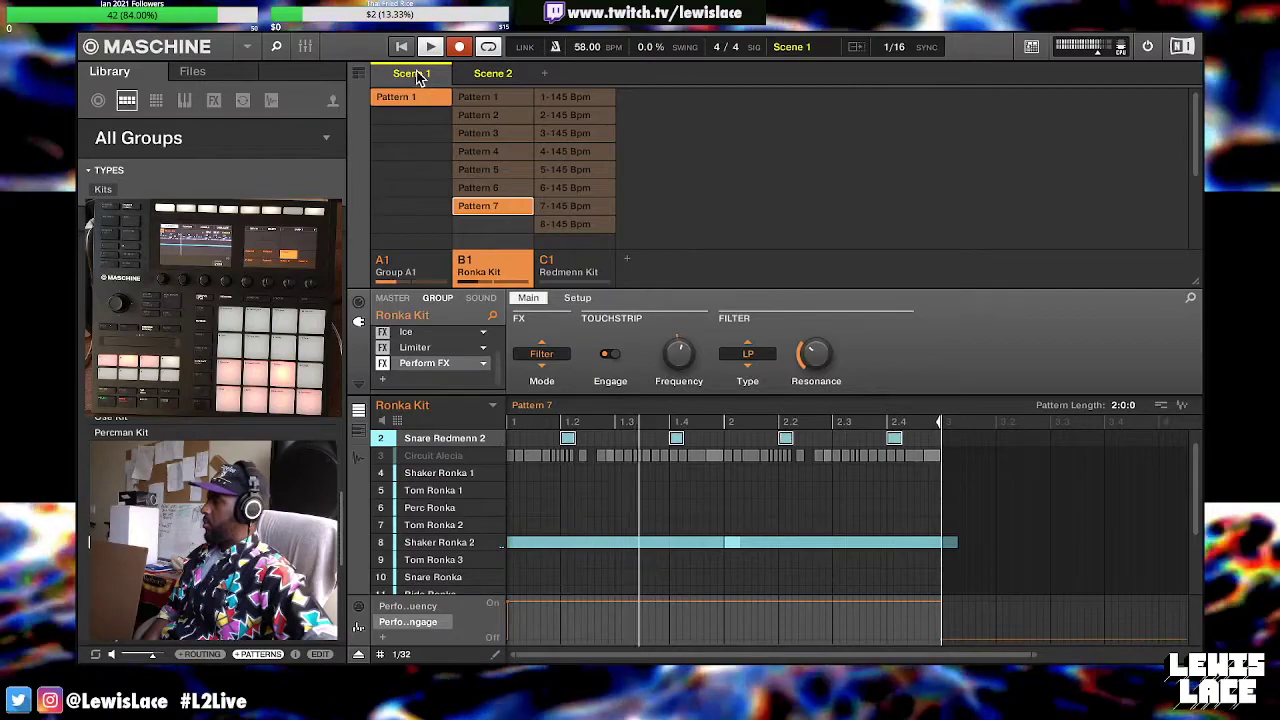
pyautogui.rightClick(521, 205)
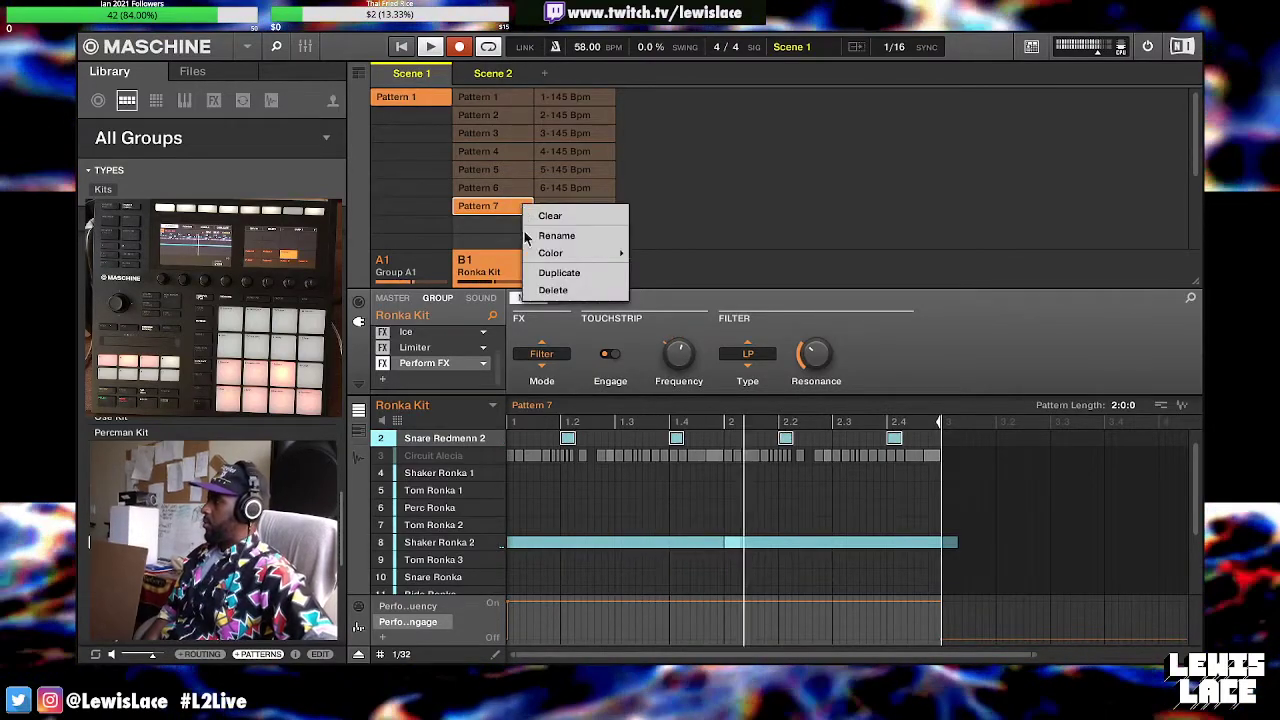
pyautogui.click(547, 278)
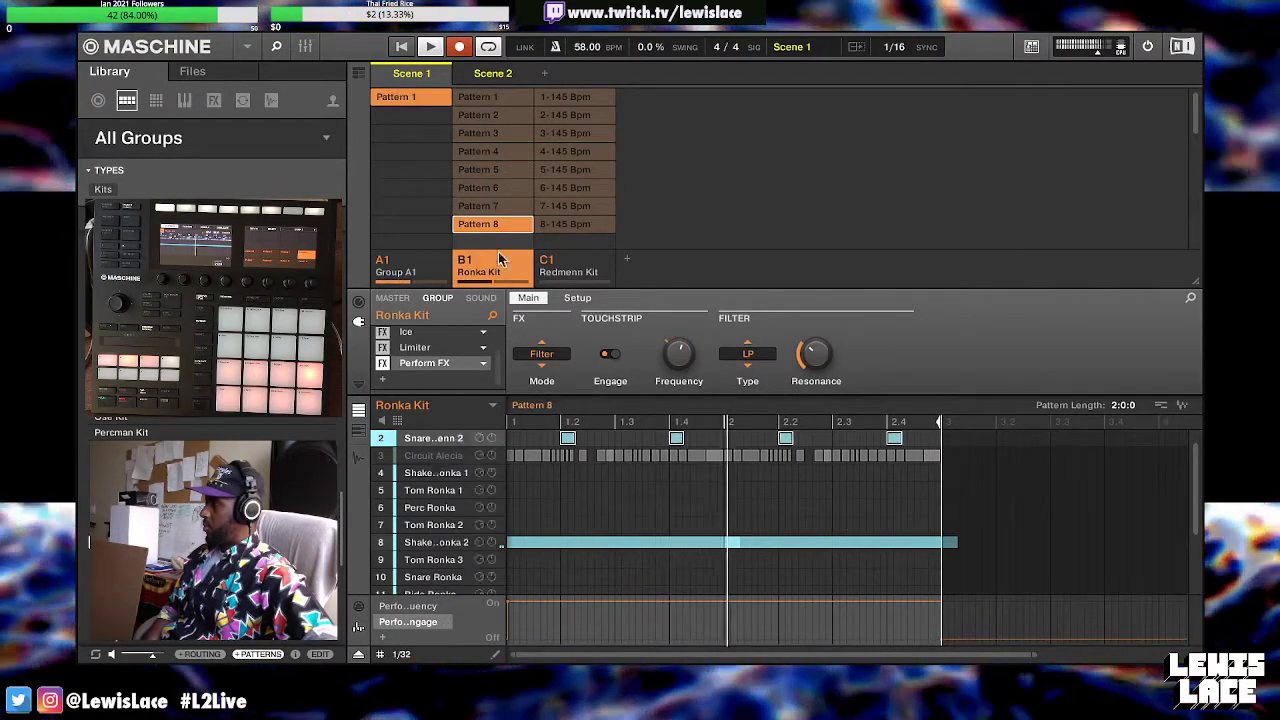
pyautogui.click(508, 207)
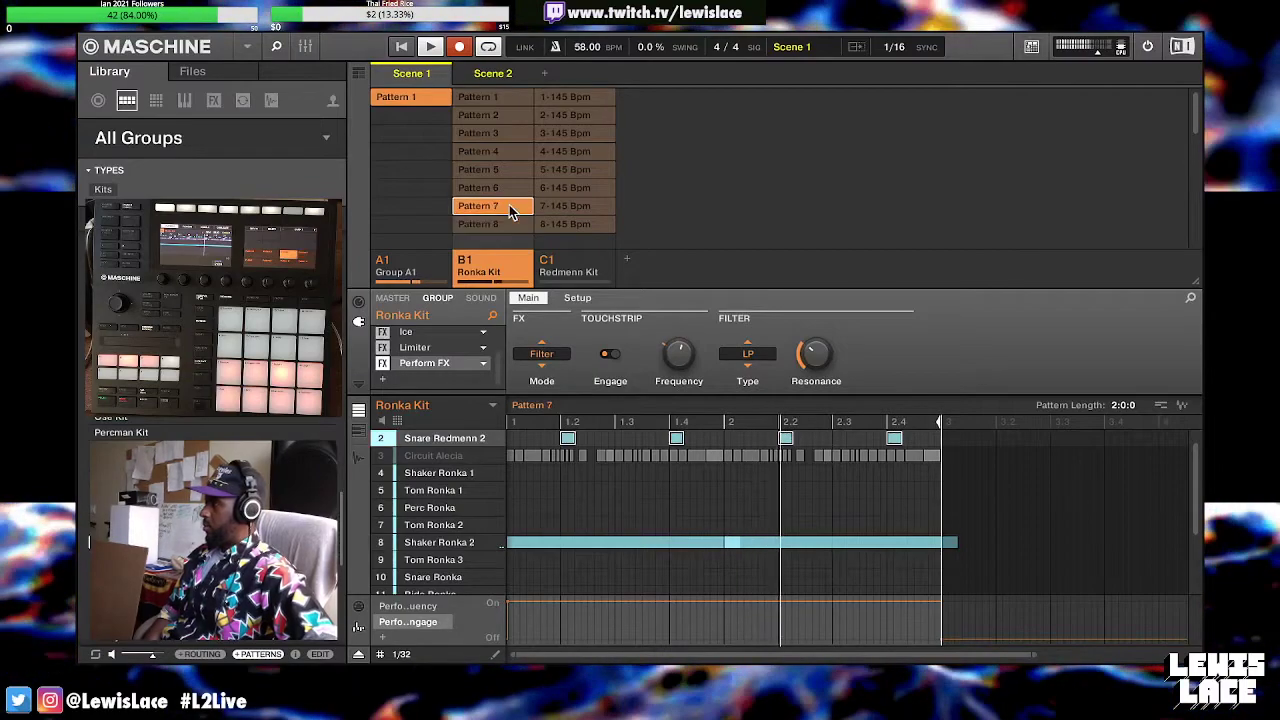
pyautogui.click(446, 609)
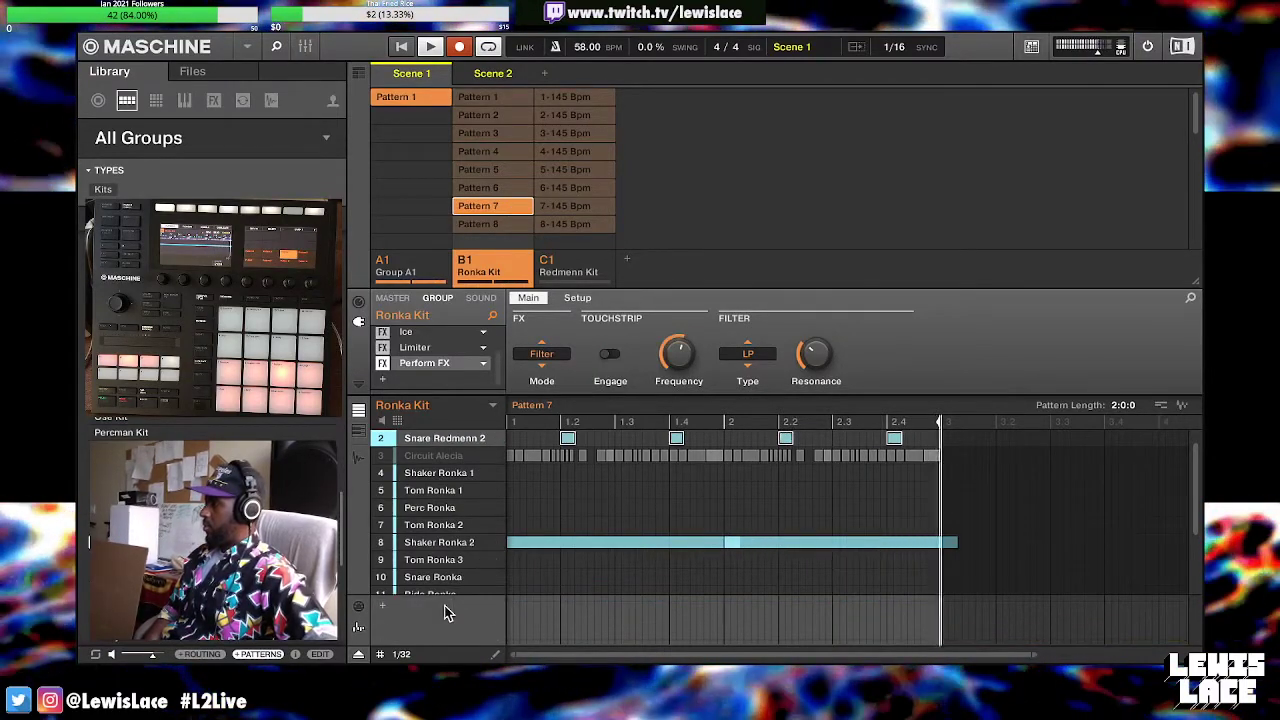
# Assign Pattern 8 to the Ronka Kit in Scene 2 and record Perform FX Frequency and Engage automation in it
pyautogui.click(505, 75)
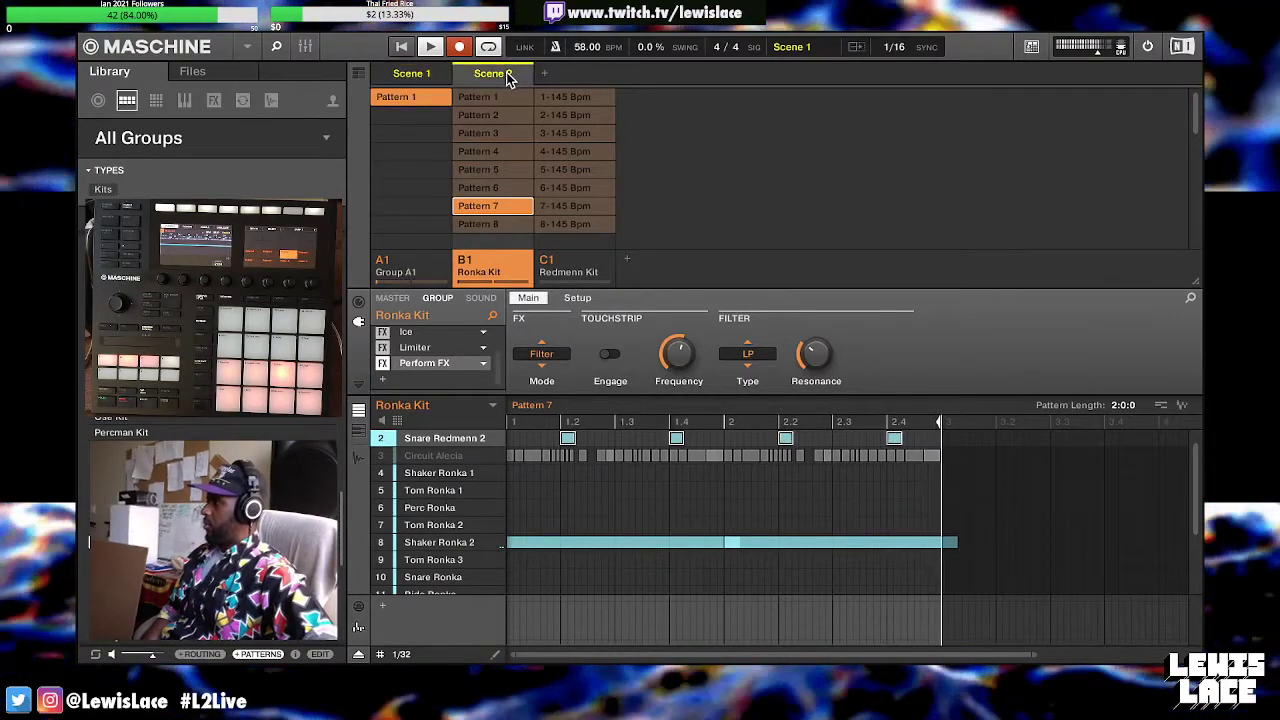
pyautogui.click(505, 224)
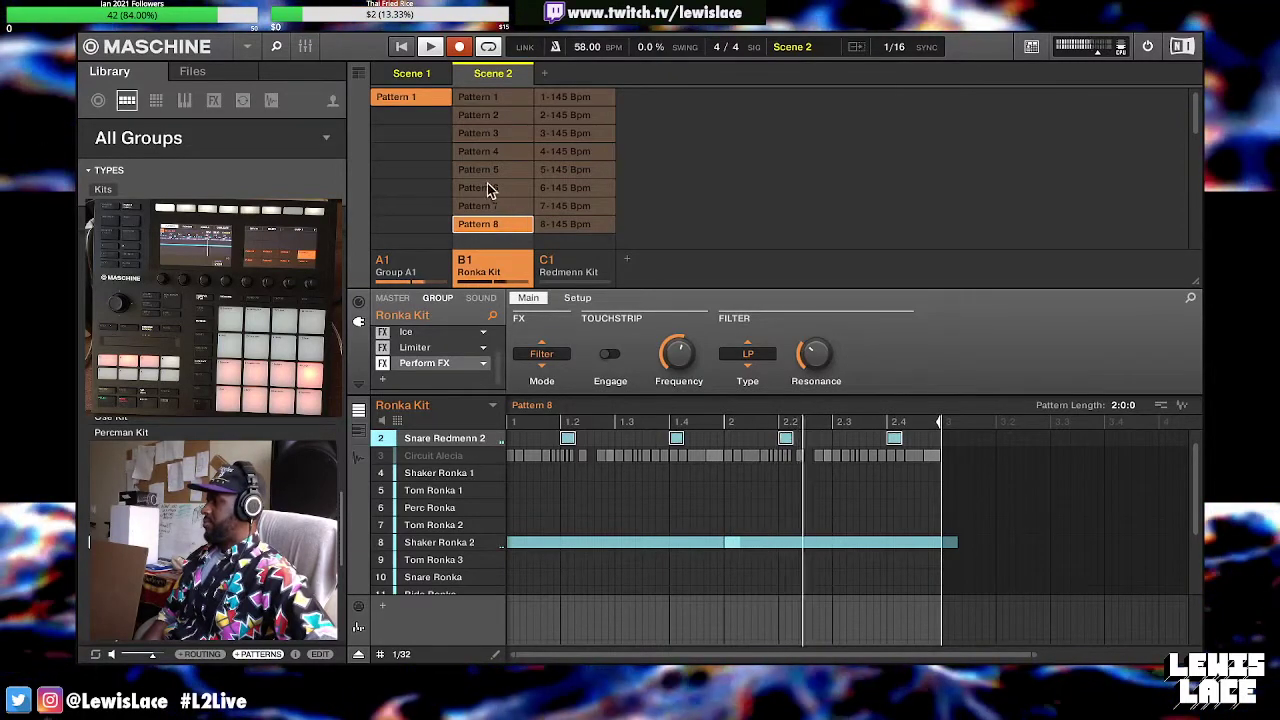
pyautogui.click(493, 204)
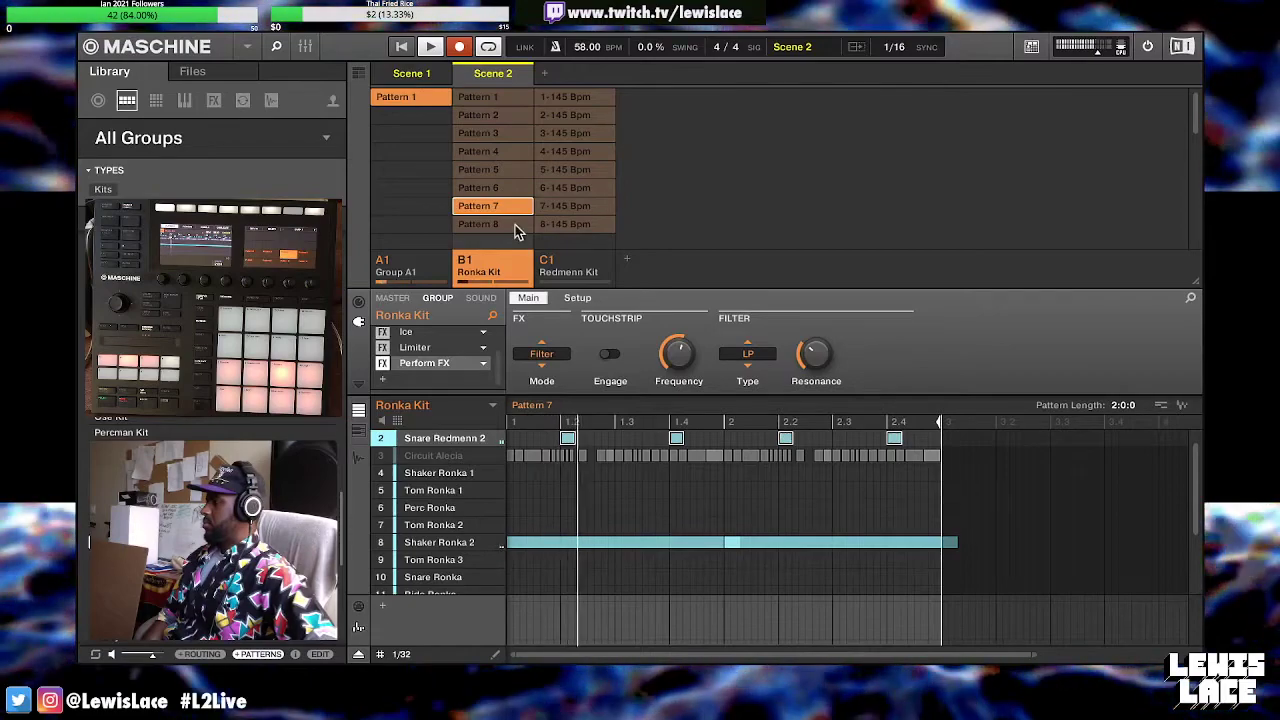
pyautogui.moveTo(480, 442)
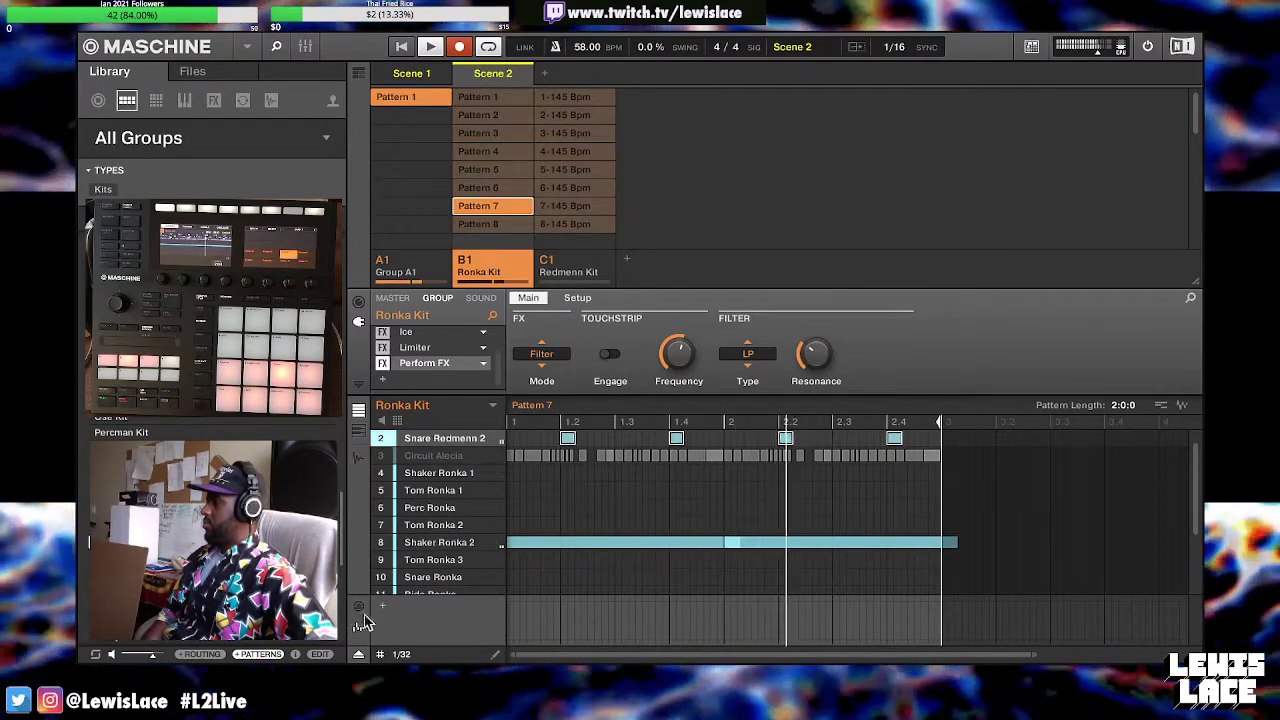
pyautogui.click(413, 74)
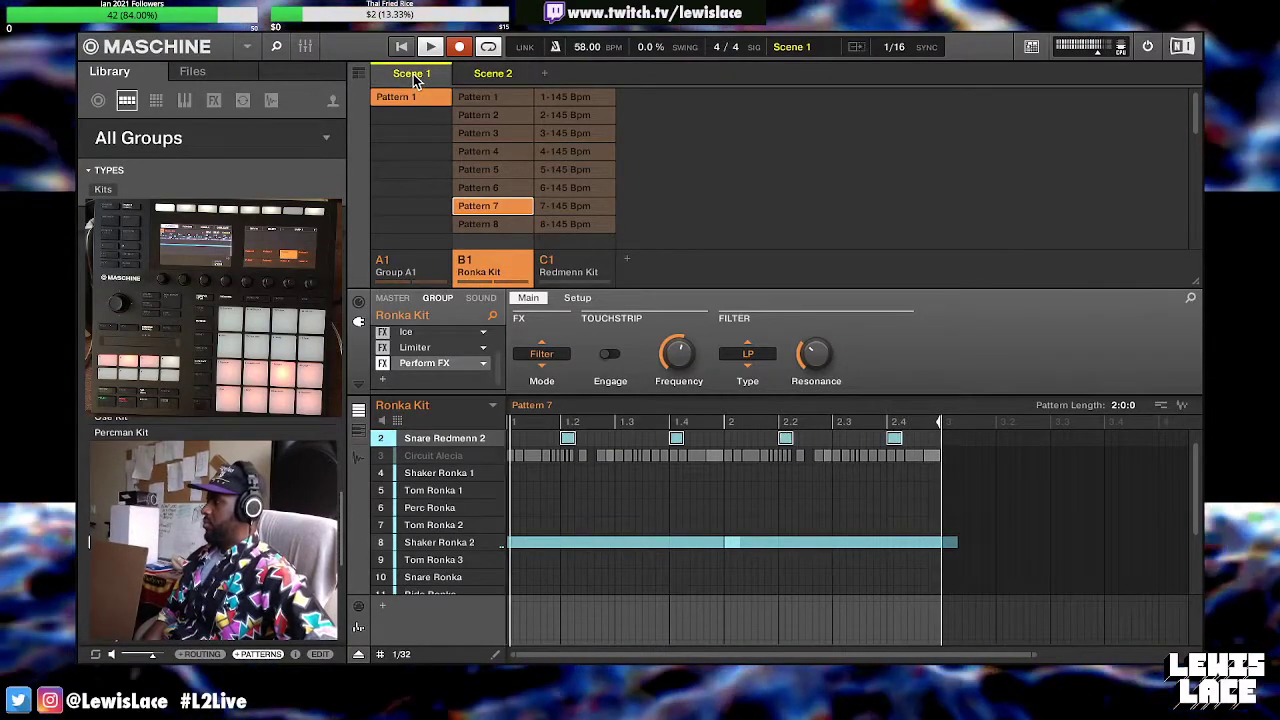
pyautogui.click(494, 74)
pyautogui.click(509, 225)
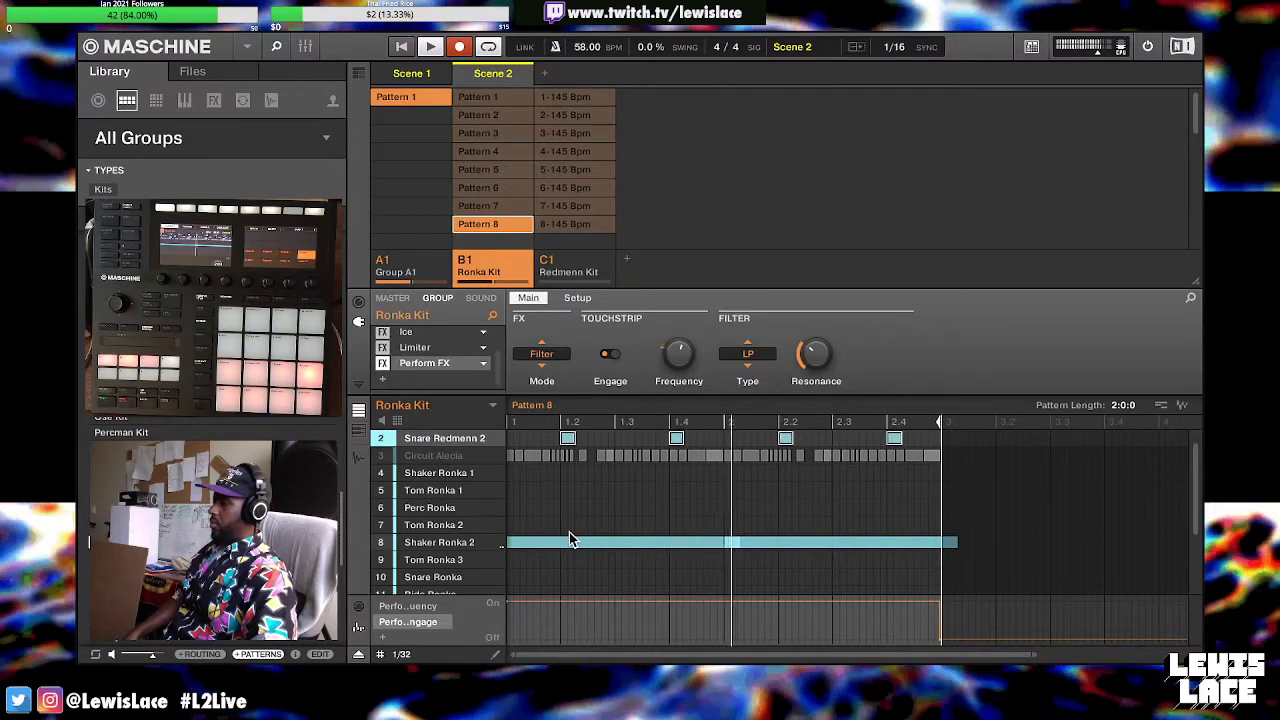
# Double the Ronka Kit's Pattern 8 to a length of 4:0:0 and display its Perform FX Frequency automation across all four bars
pyautogui.rightClick(498, 230)
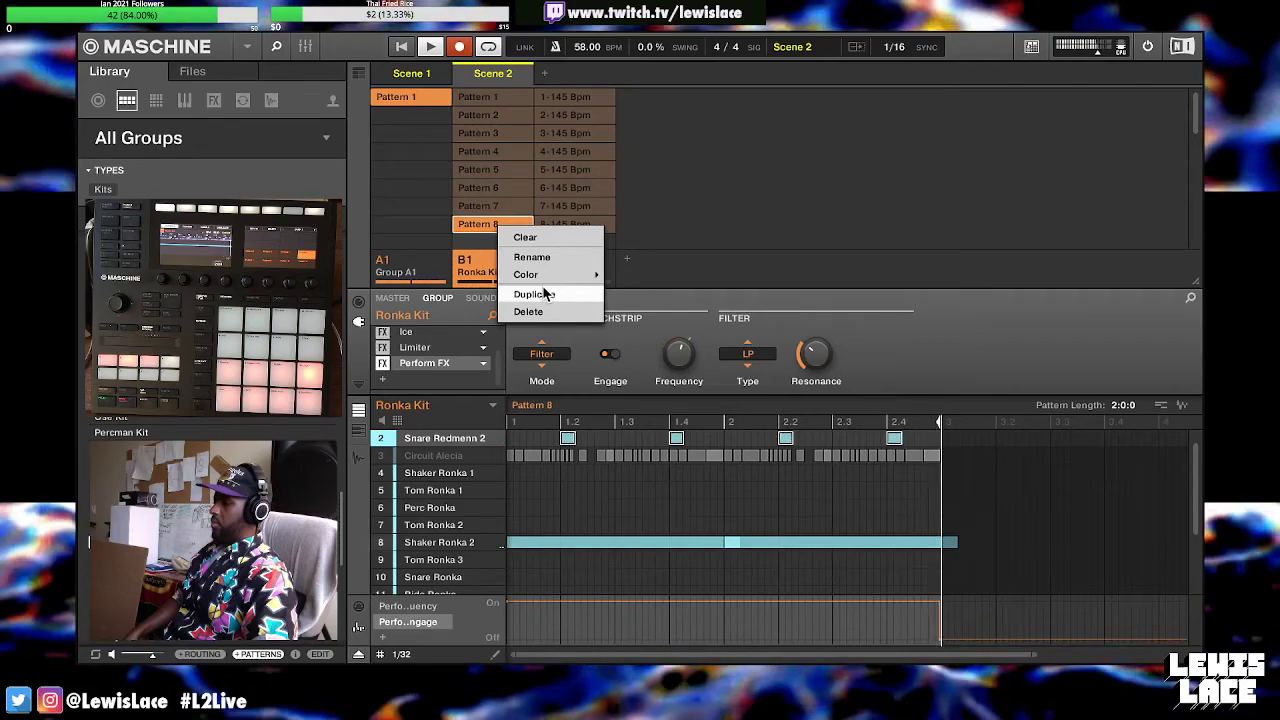
pyautogui.moveTo(345, 38)
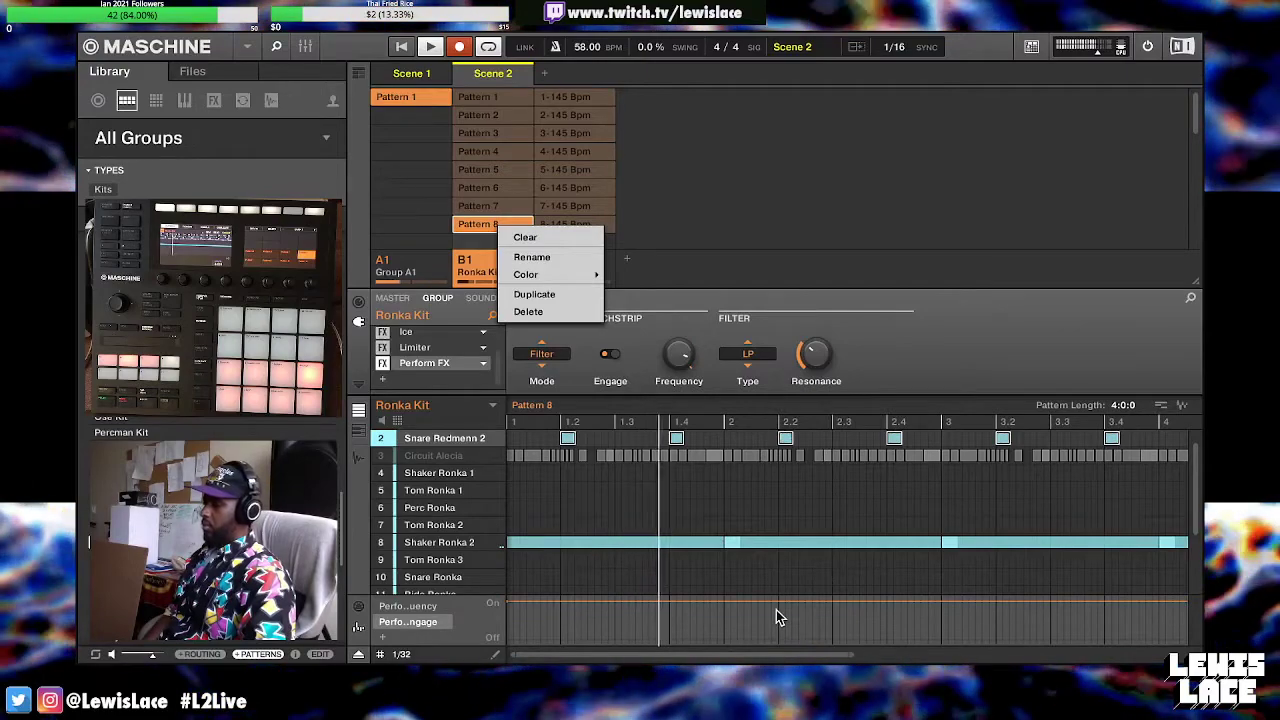
pyautogui.click(851, 654)
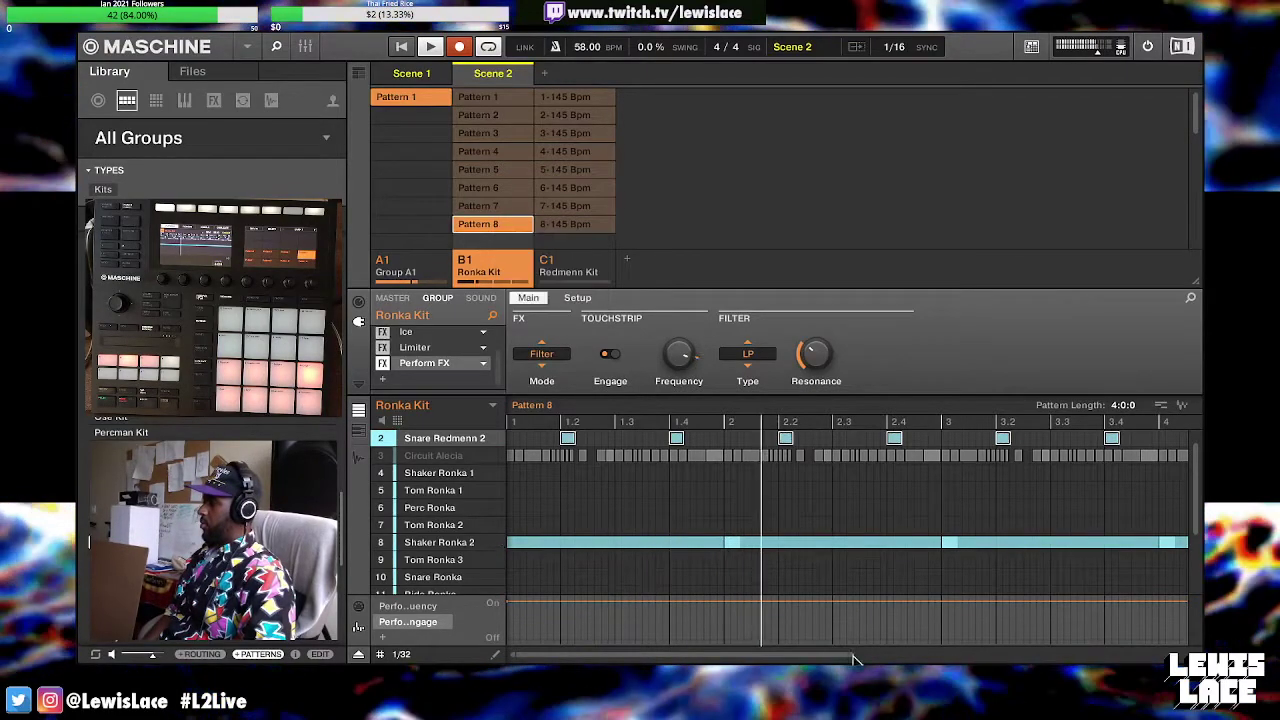
pyautogui.click(407, 606)
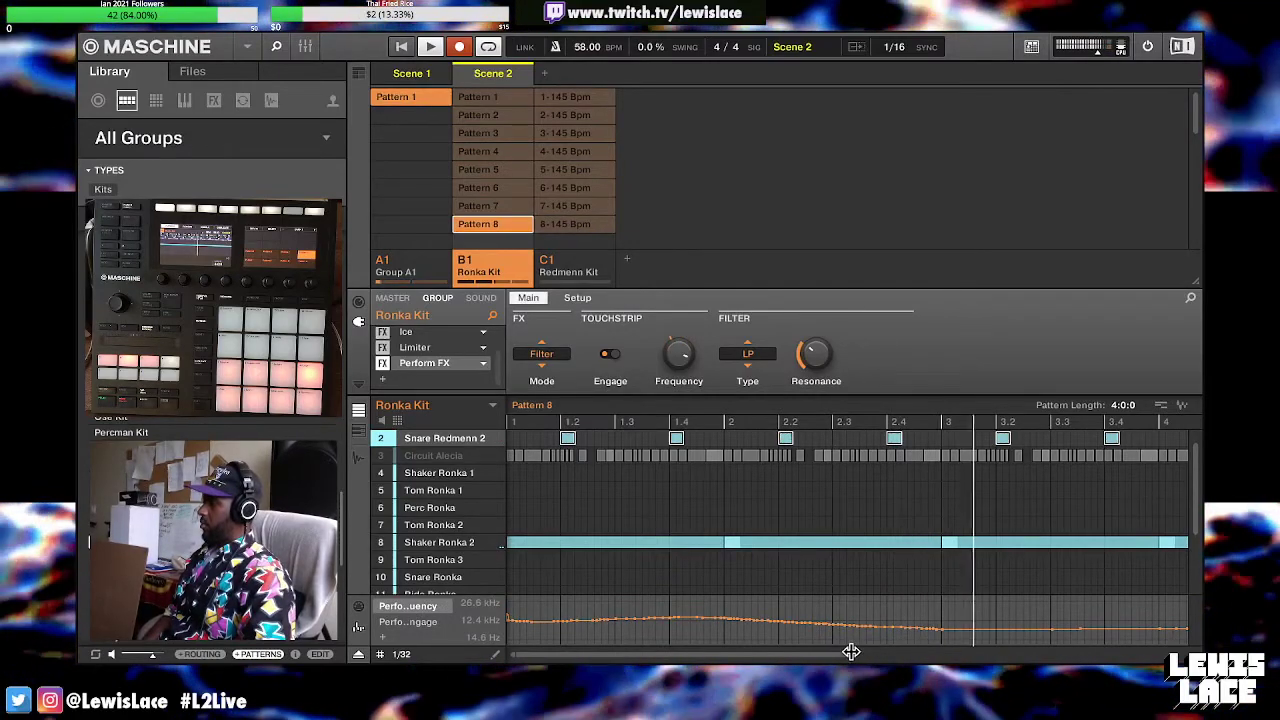
pyautogui.moveTo(851, 654); pyautogui.dragTo(1188, 654)
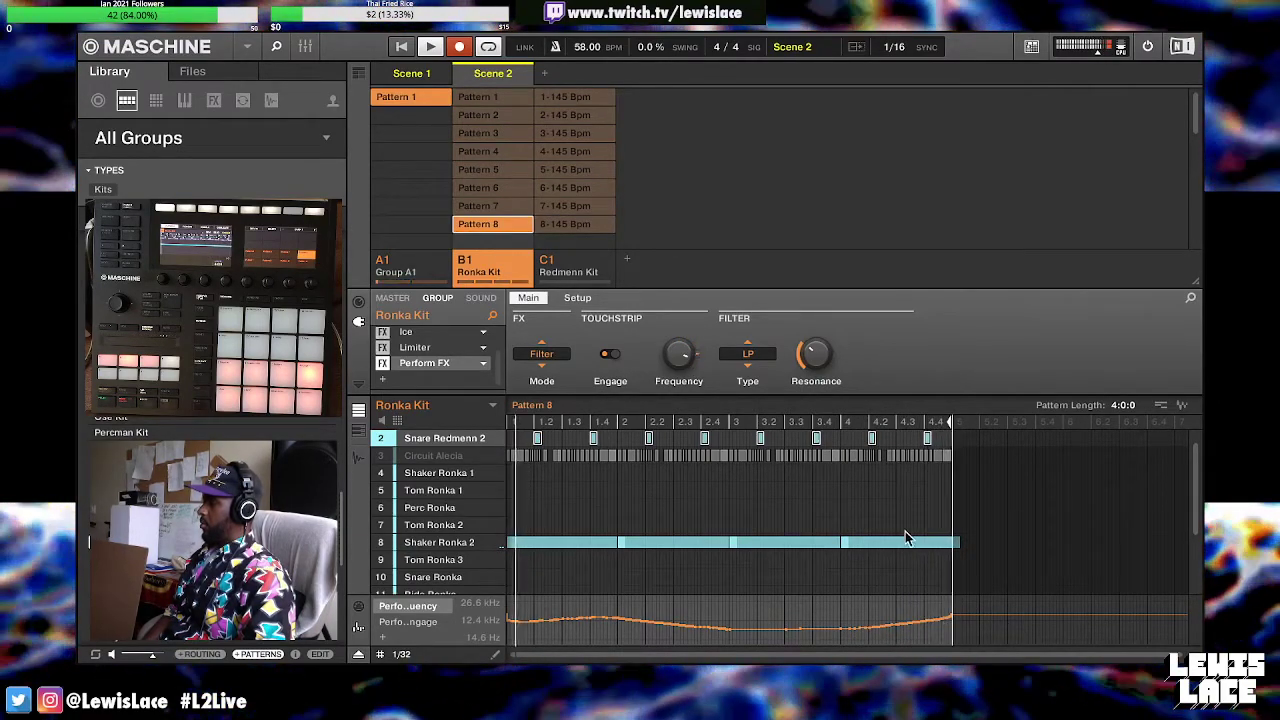
# Compare the Perform FX Engage automation of Scene 1's Pattern 7 with that of Scene 2's Pattern 8
pyautogui.click(413, 75)
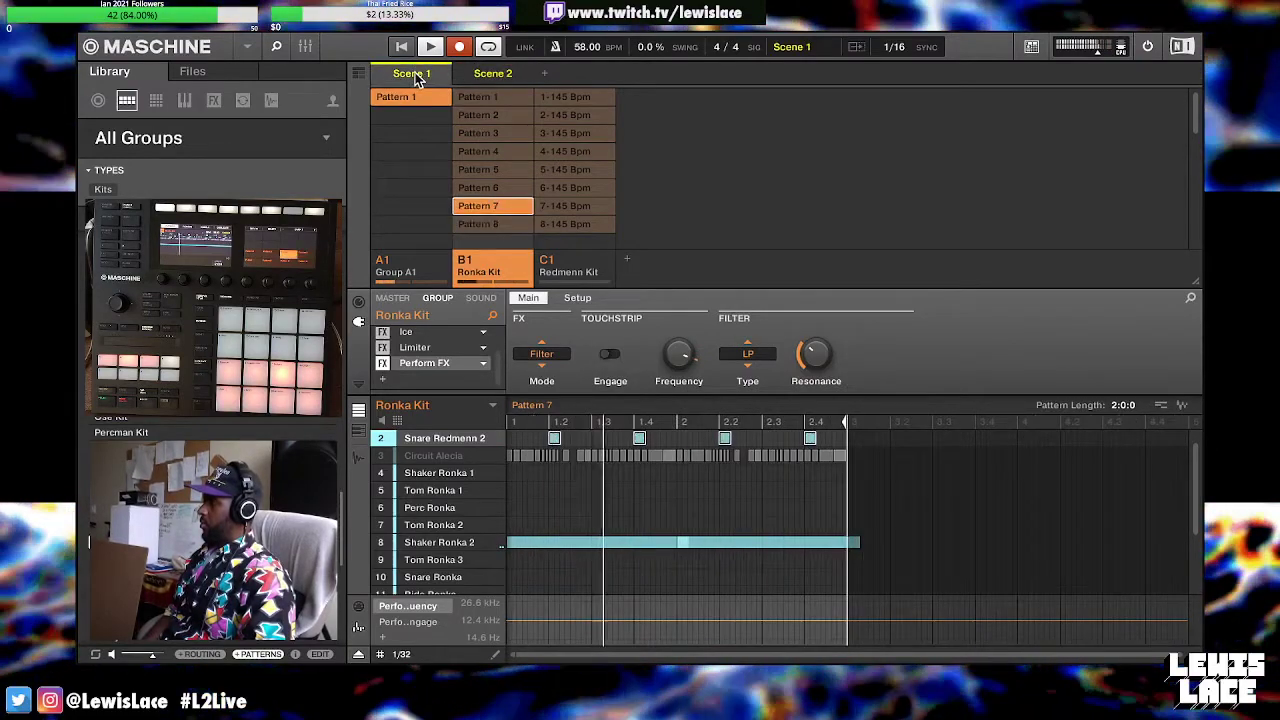
pyautogui.click(420, 624)
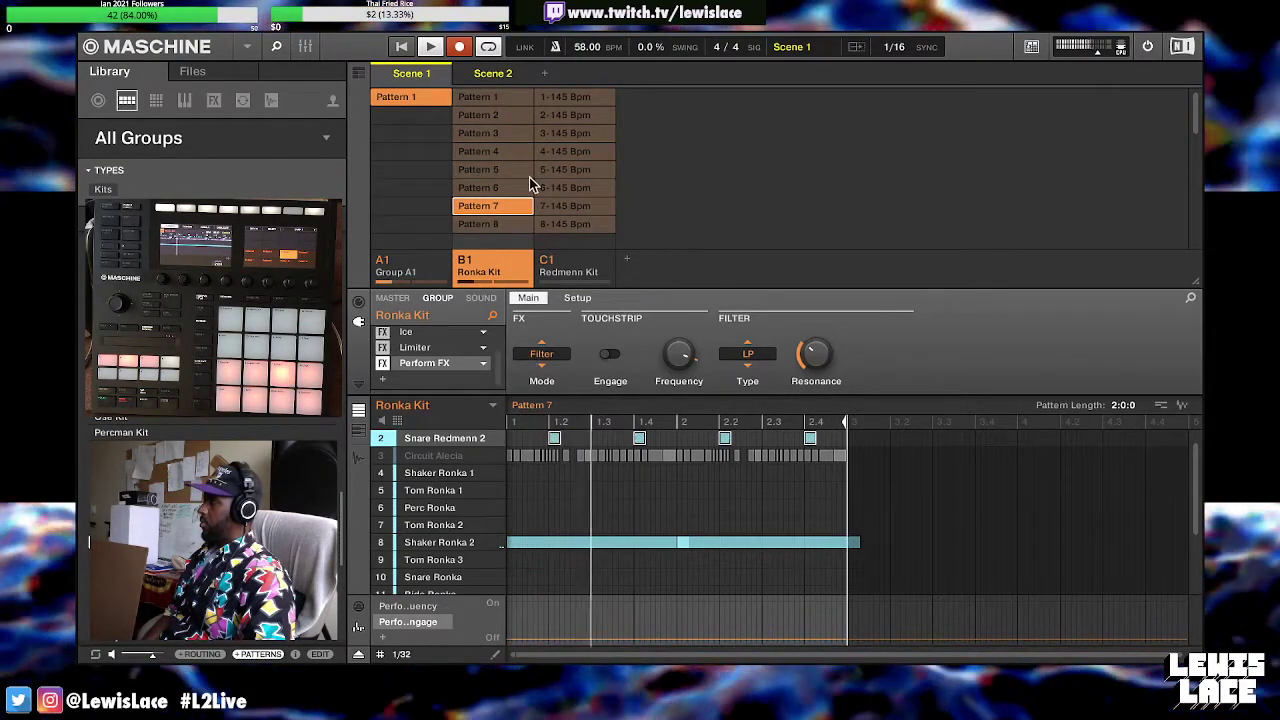
pyautogui.click(500, 74)
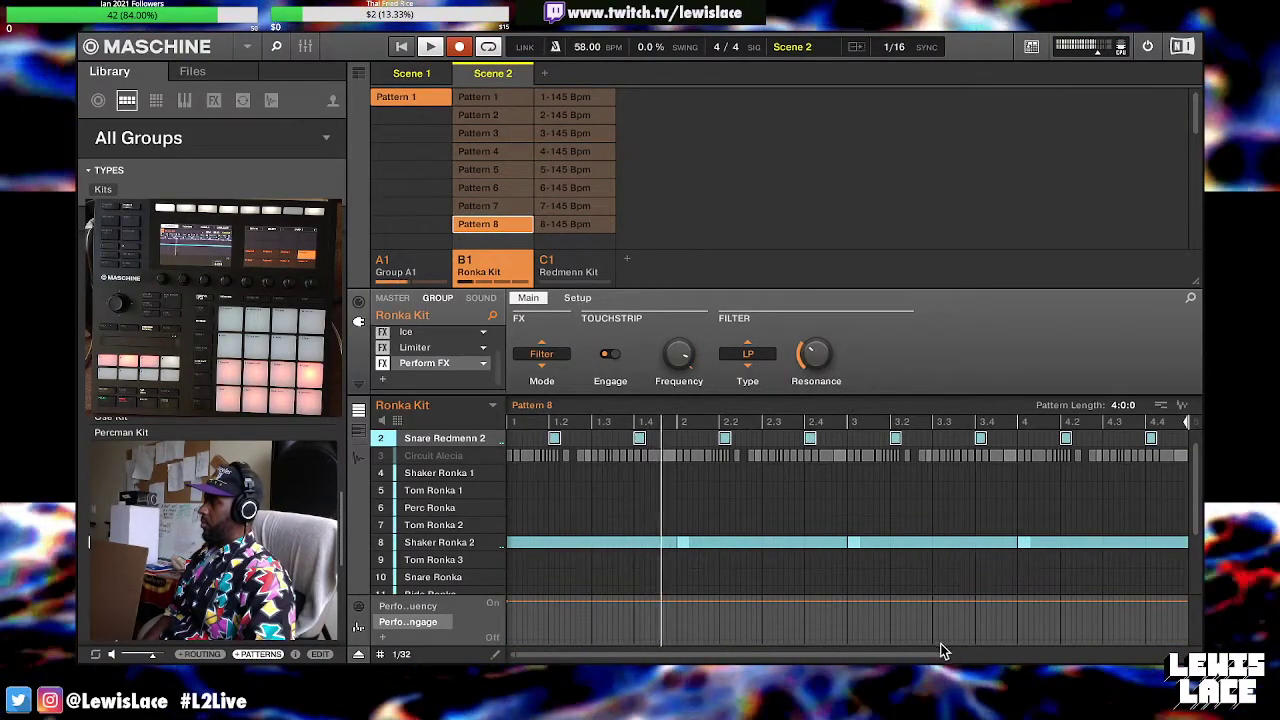
pyautogui.moveTo(940, 651); pyautogui.dragTo(1000, 652)
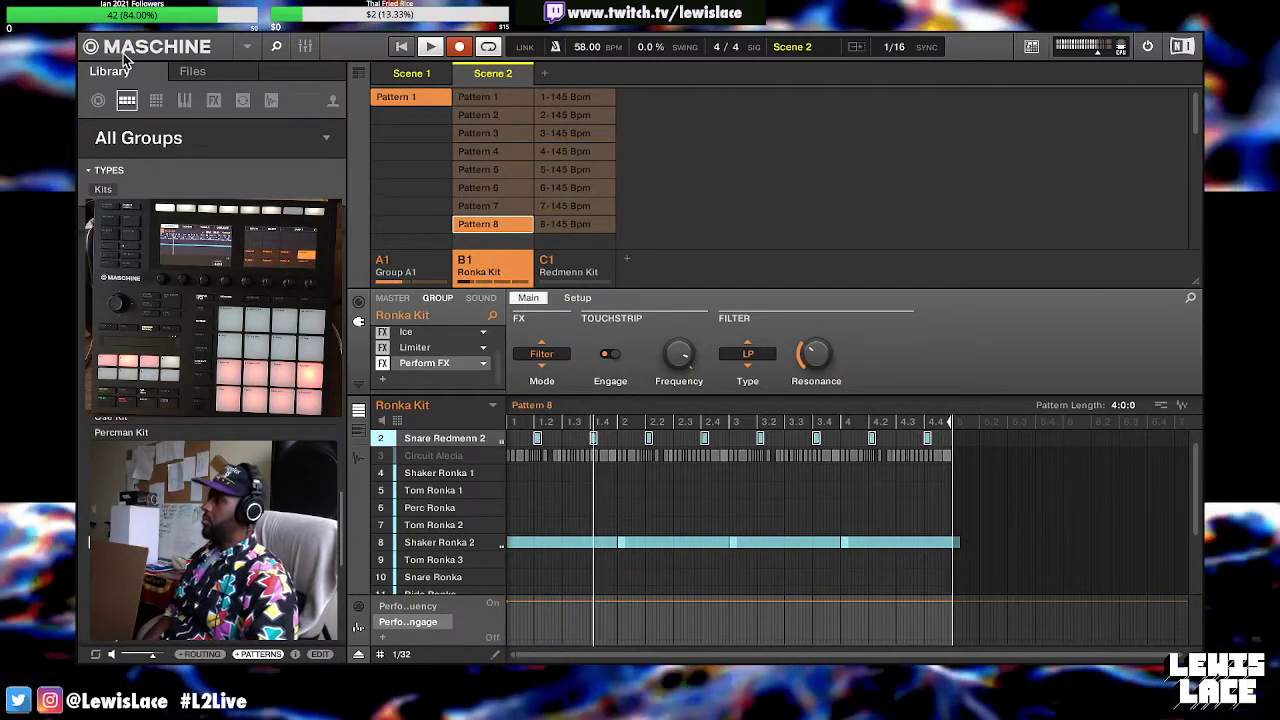
# Save the project with its samples as "waiting moody blues 8/25/22" in the Projects folder
pyautogui.click(209, 39)
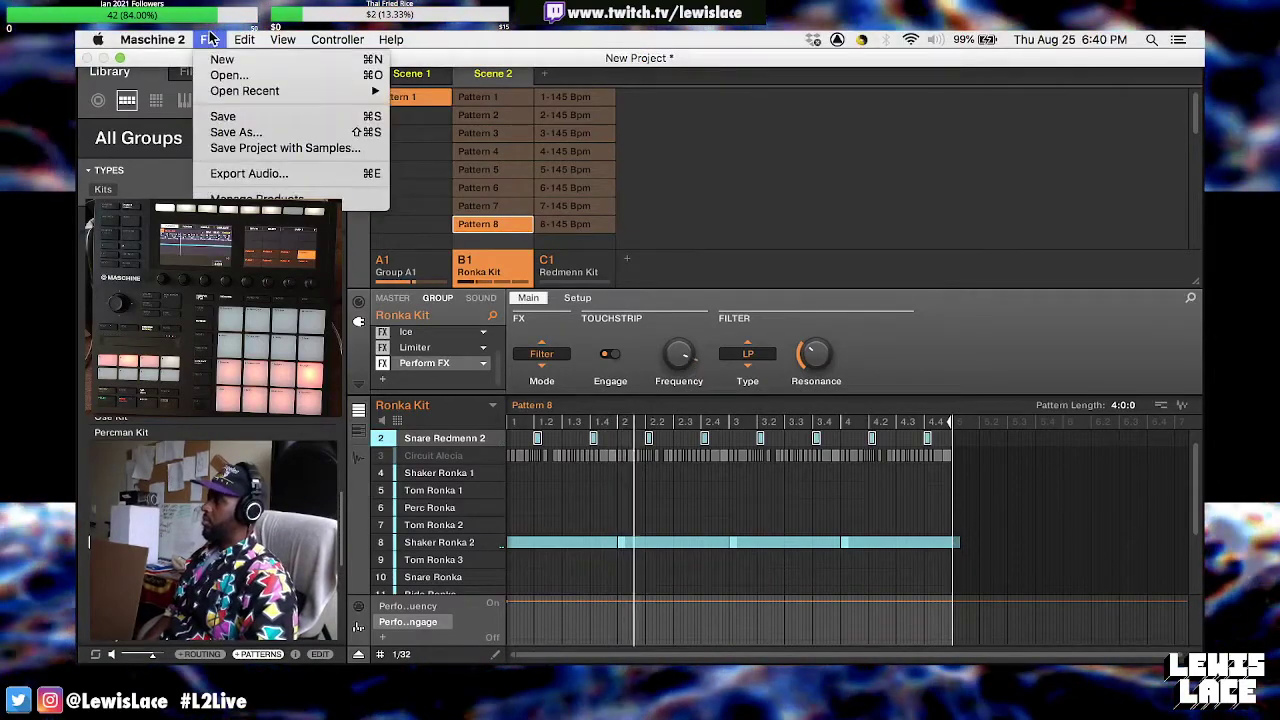
pyautogui.click(298, 148)
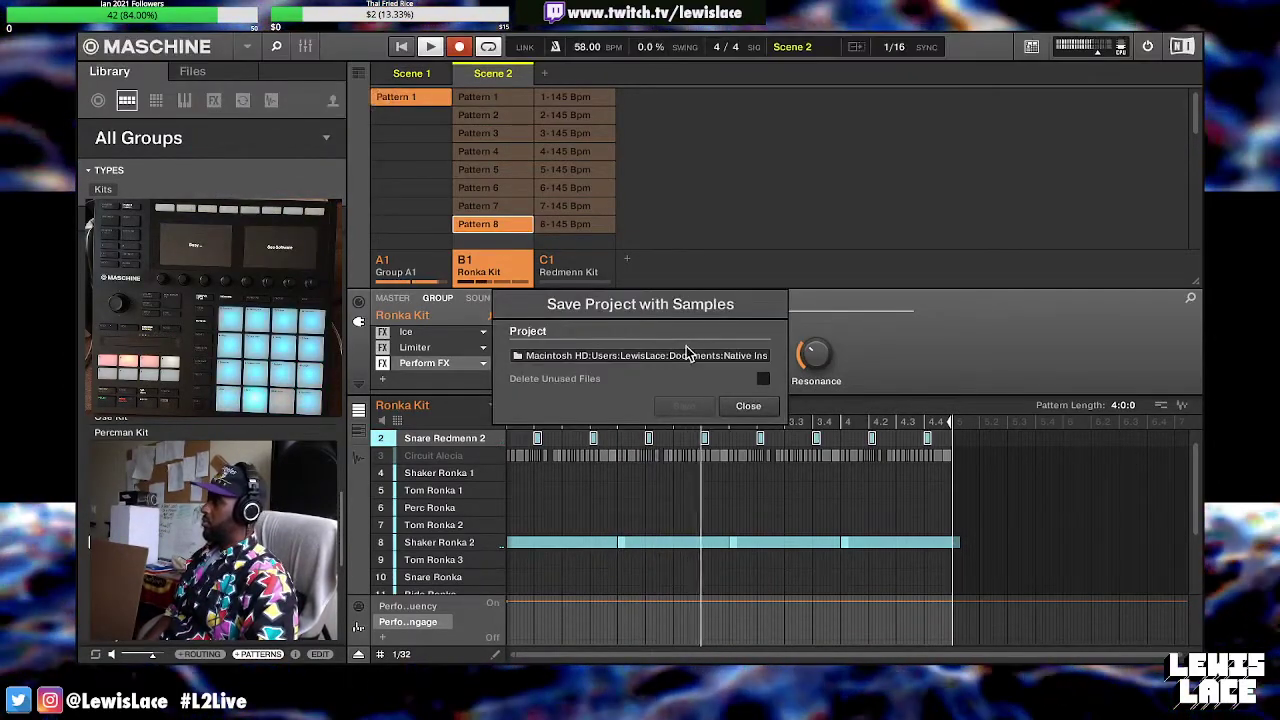
pyautogui.click(684, 356)
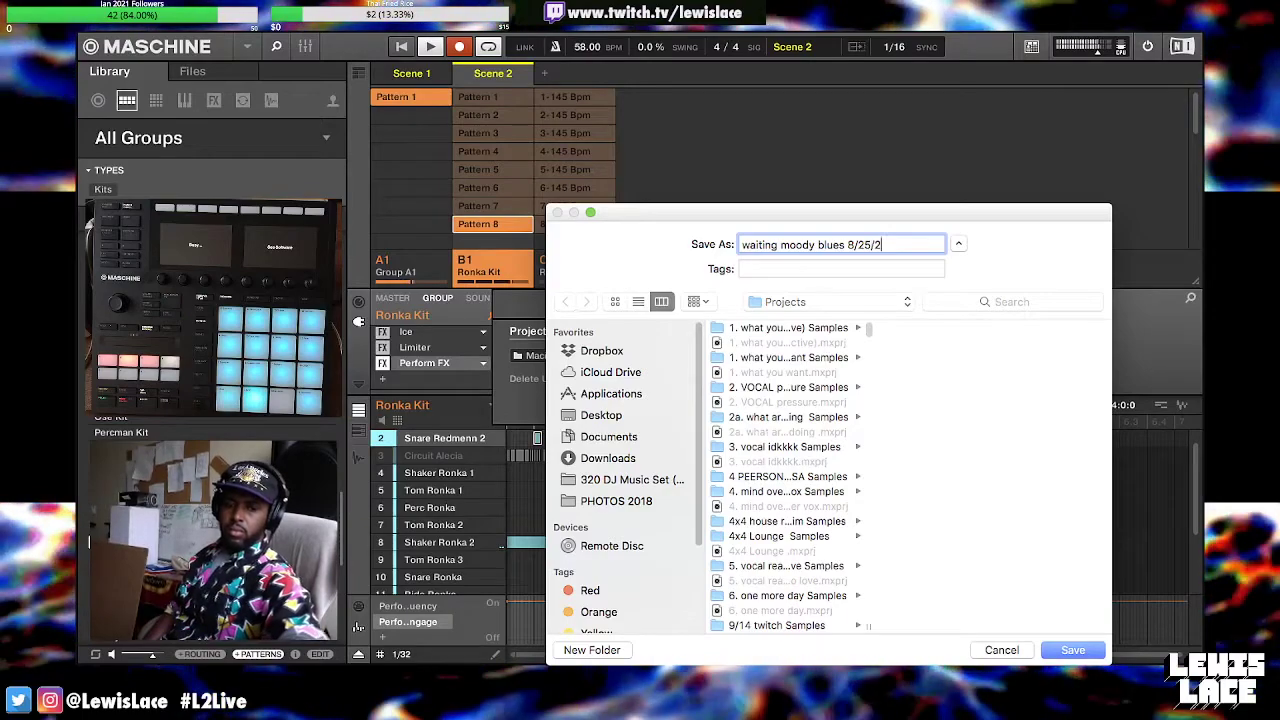
pyautogui.press('Return')
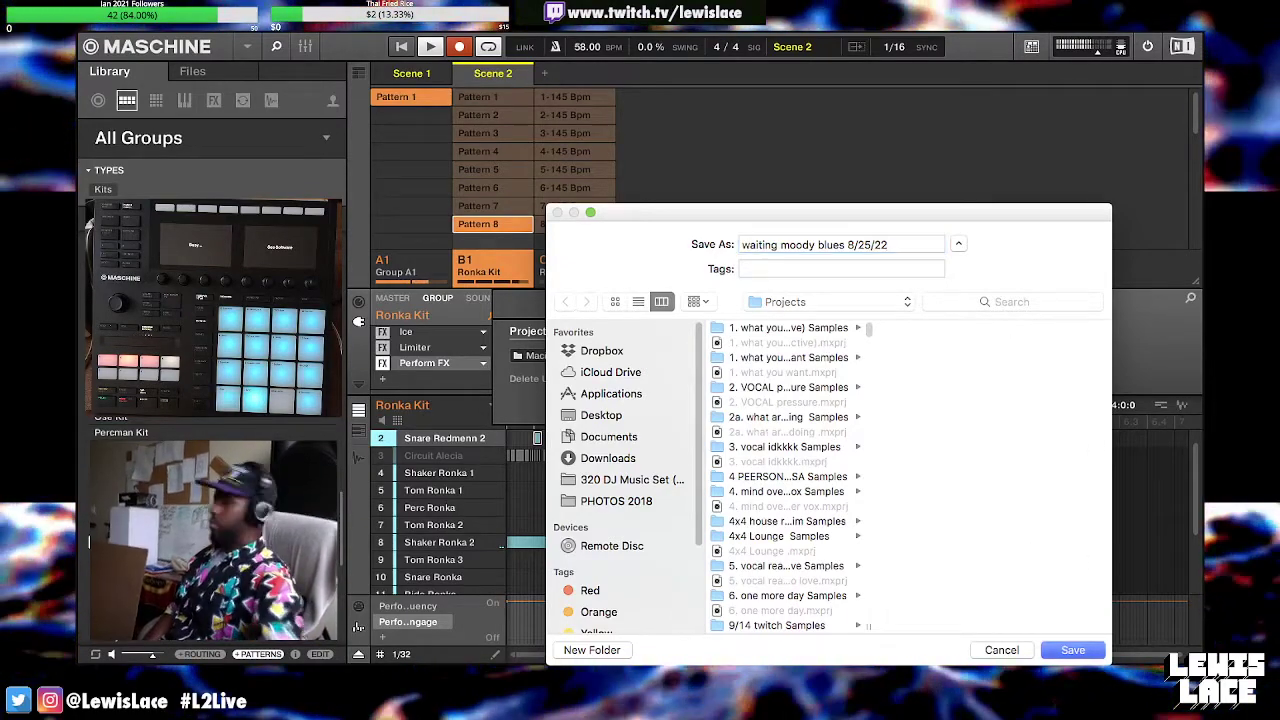
pyautogui.click(676, 408)
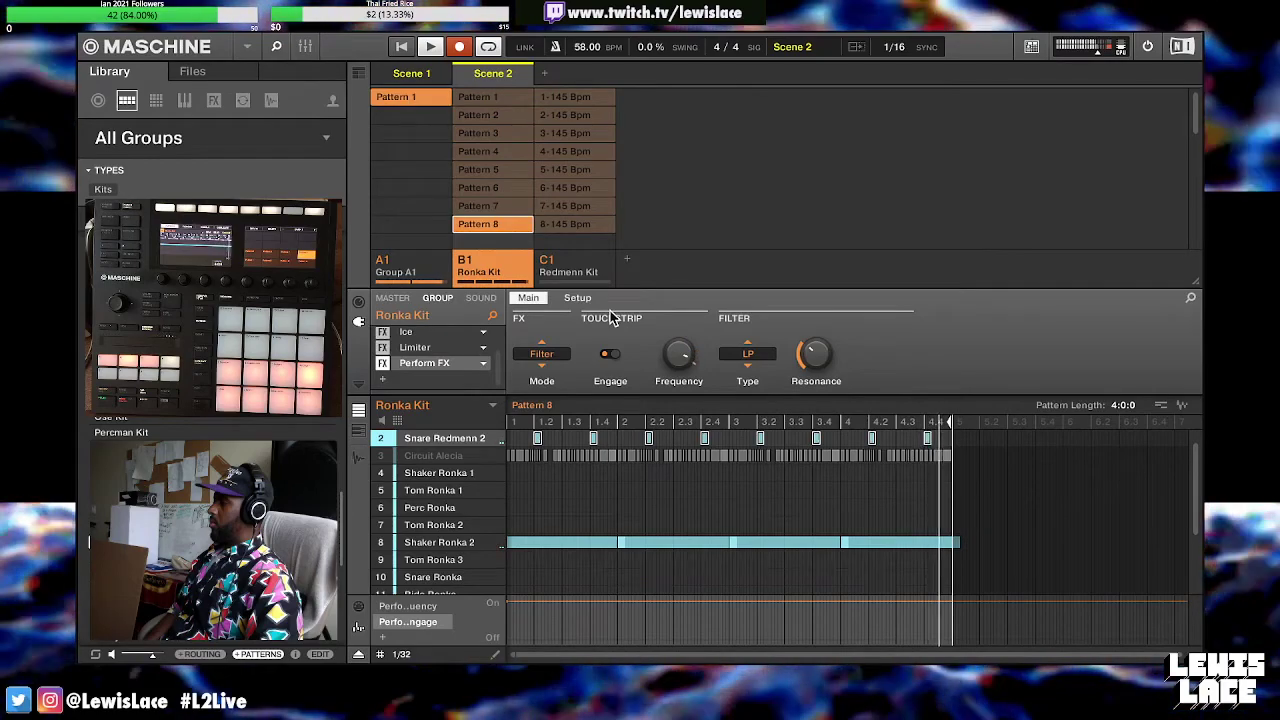
pyautogui.moveTo(370, 52)
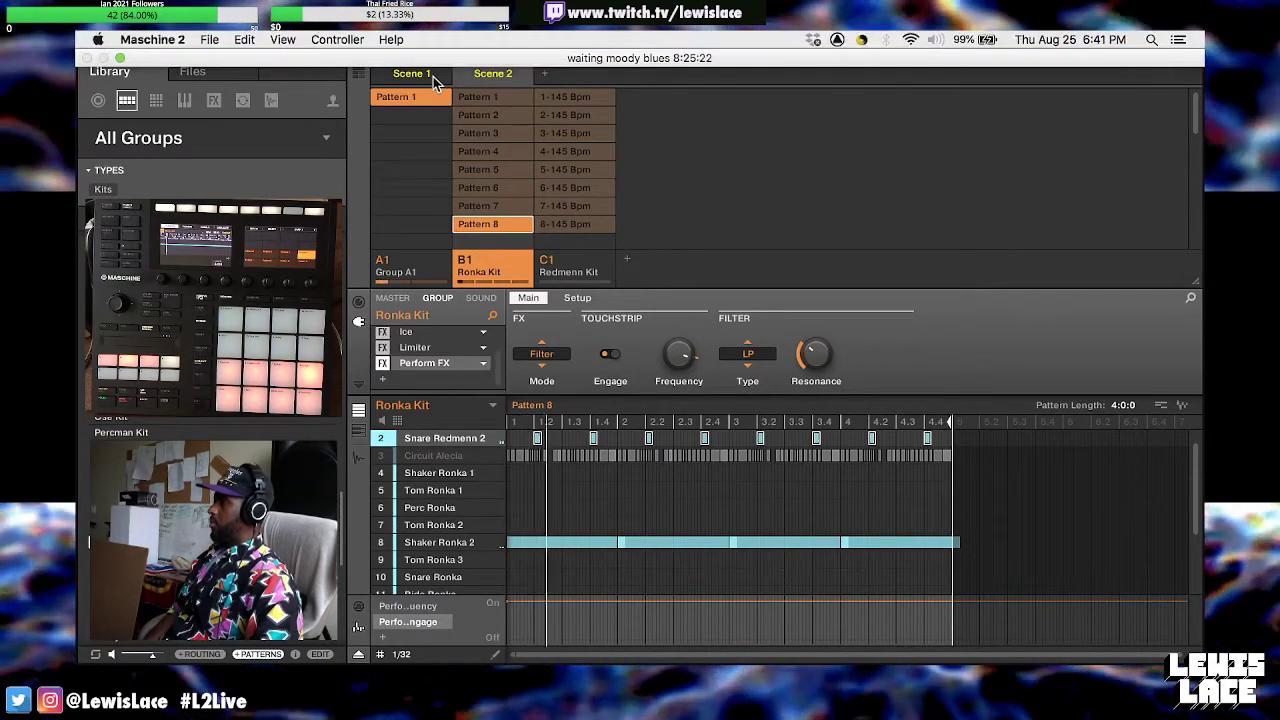
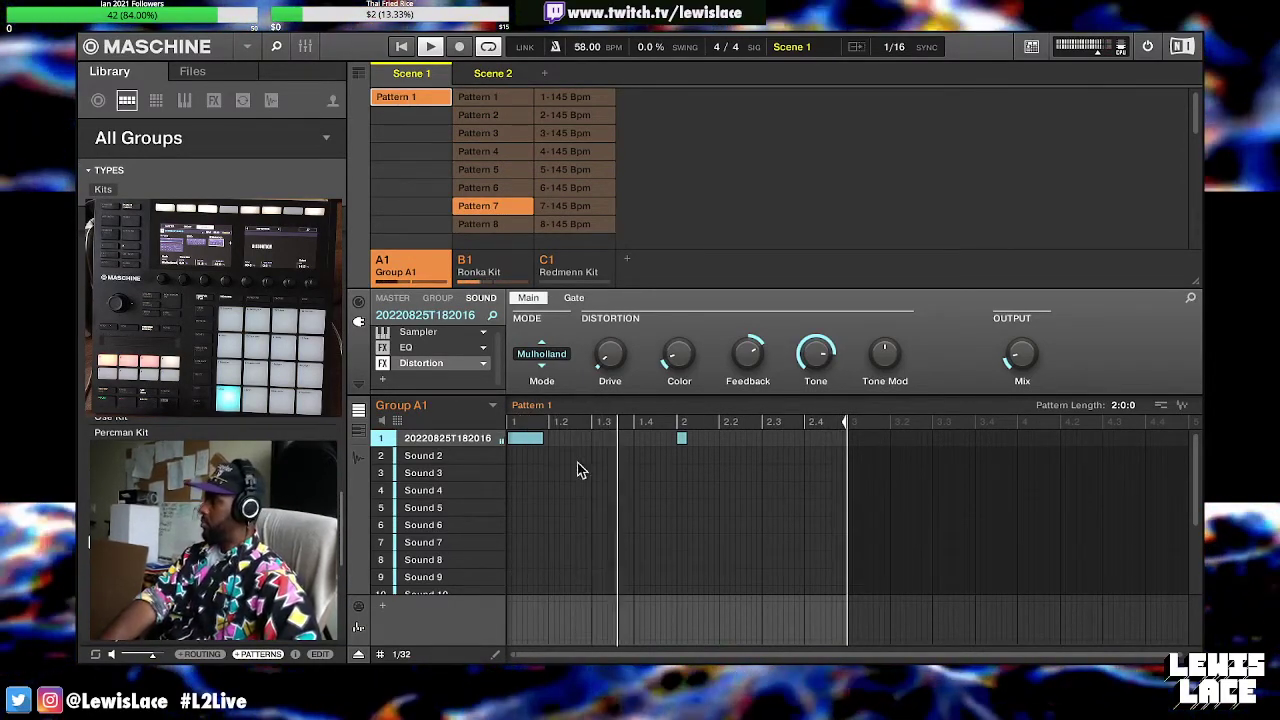
# Add Apple's AUGraphicEQ after Distortion on Group A1's sampled recording and open its equalizer window
pyautogui.click(359, 458)
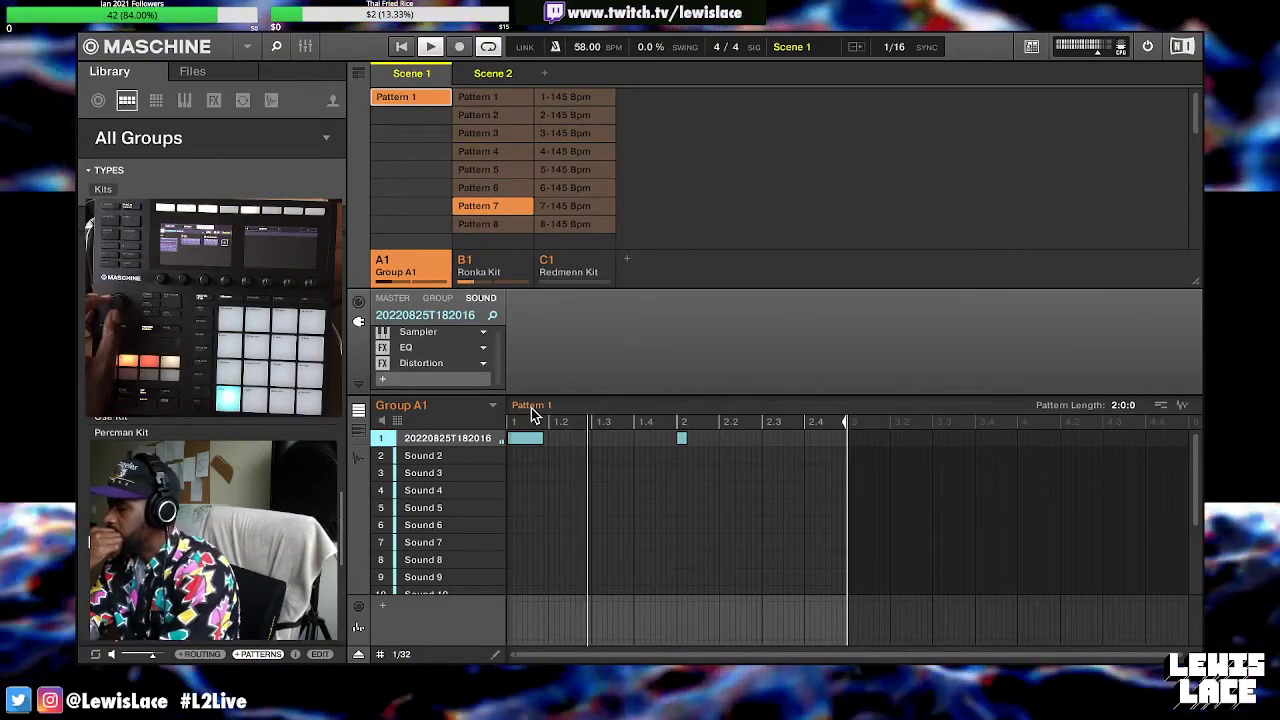
pyautogui.click(449, 298)
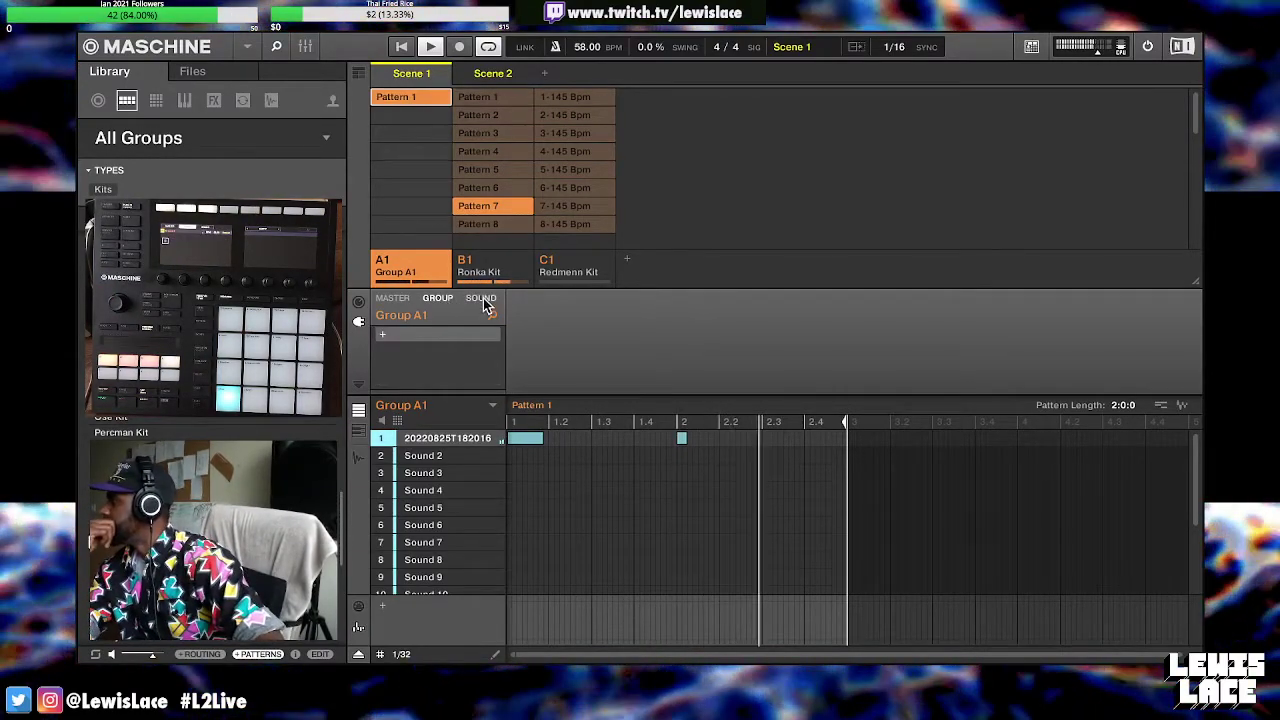
pyautogui.click(481, 298)
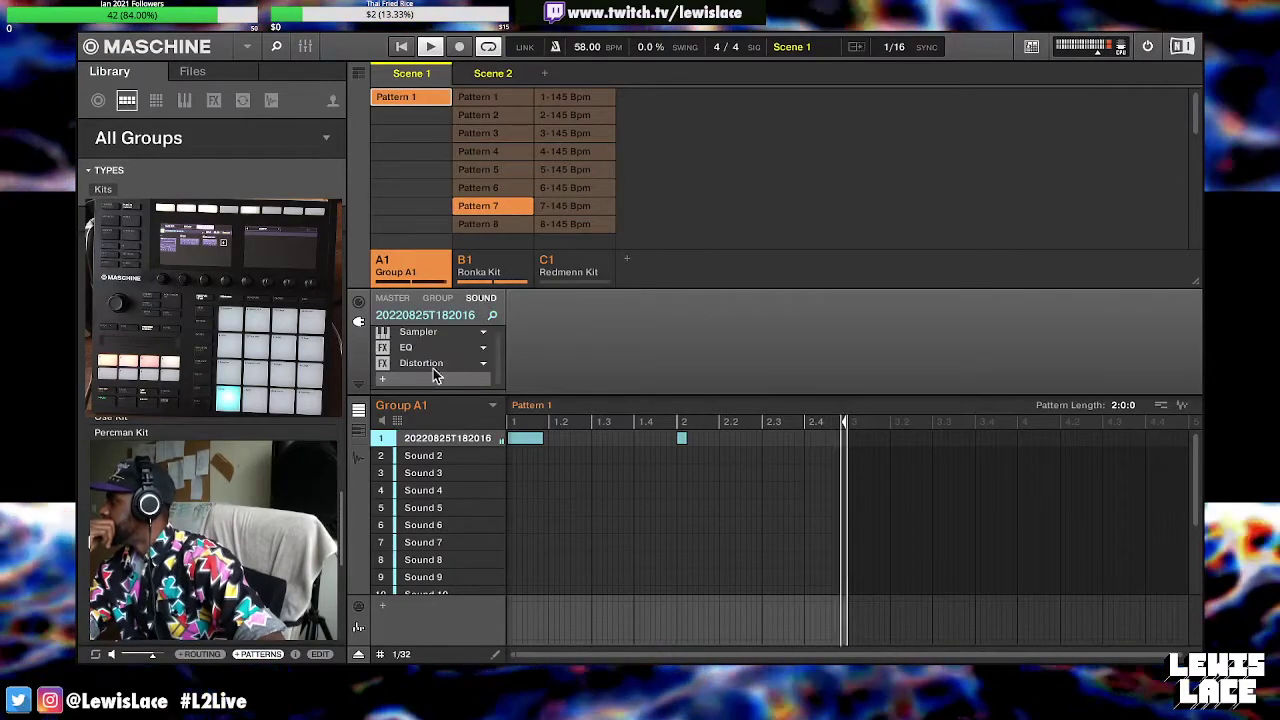
pyautogui.click(383, 379)
pyautogui.moveTo(457, 138)
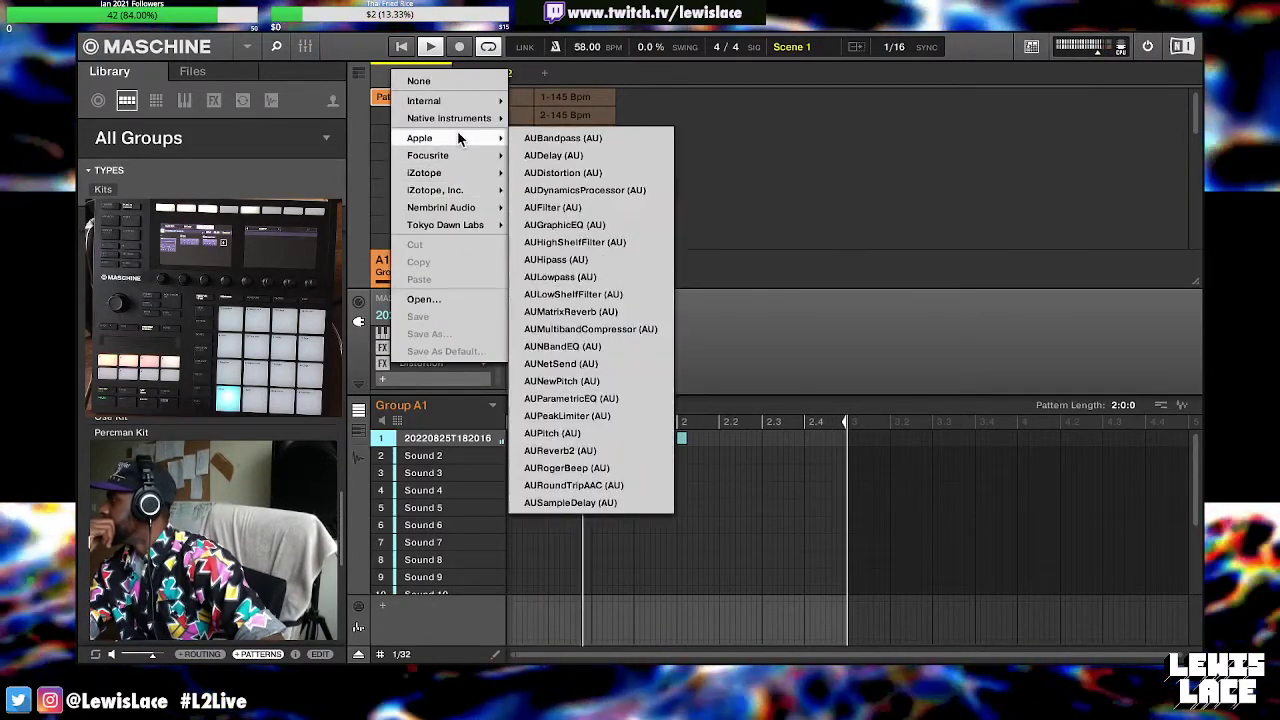
pyautogui.click(603, 223)
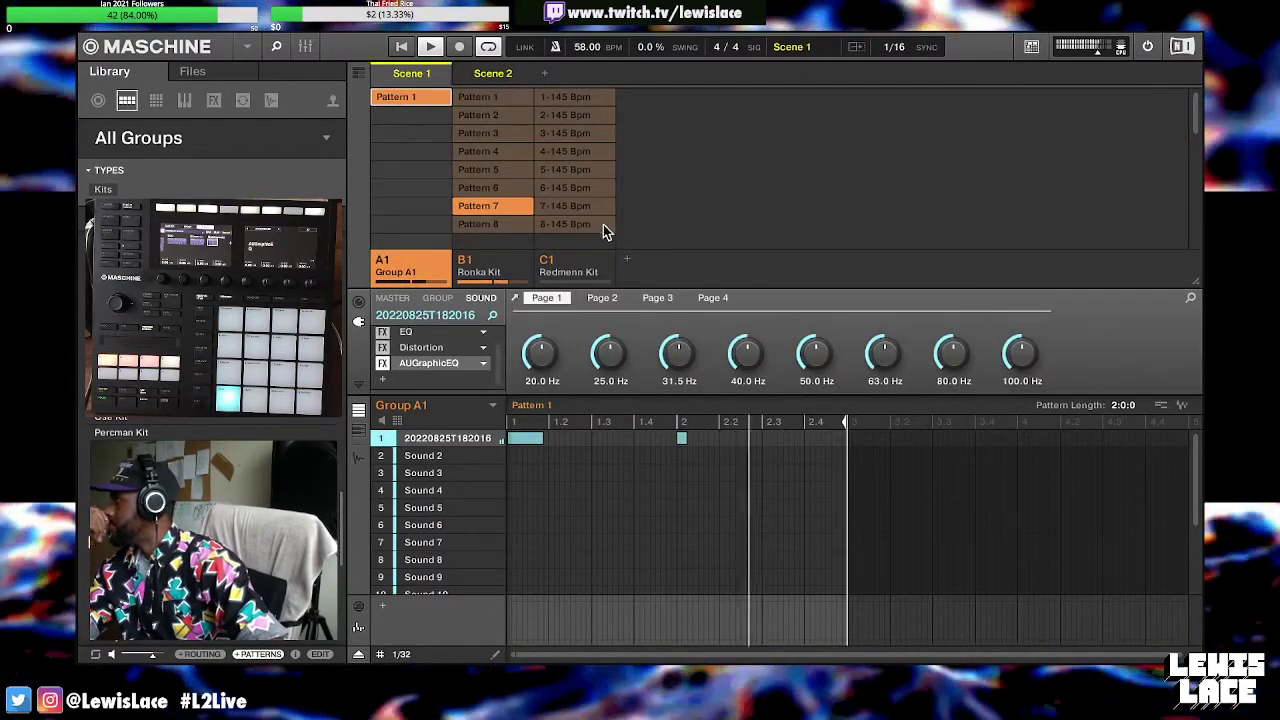
pyautogui.click(516, 300)
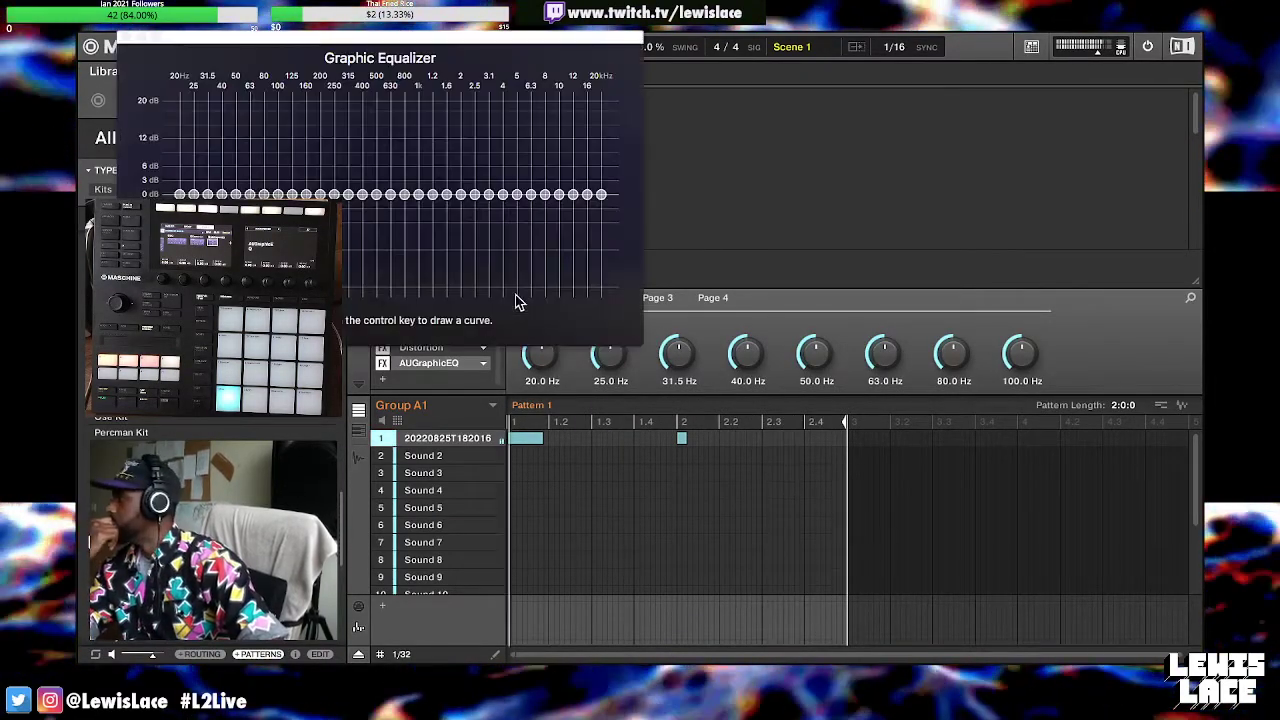
# Boost the 1.6 to 3.1 kHz bands of the Graphic Equalizer, with the 2 kHz band at 3.78 dB
pyautogui.click(475, 192)
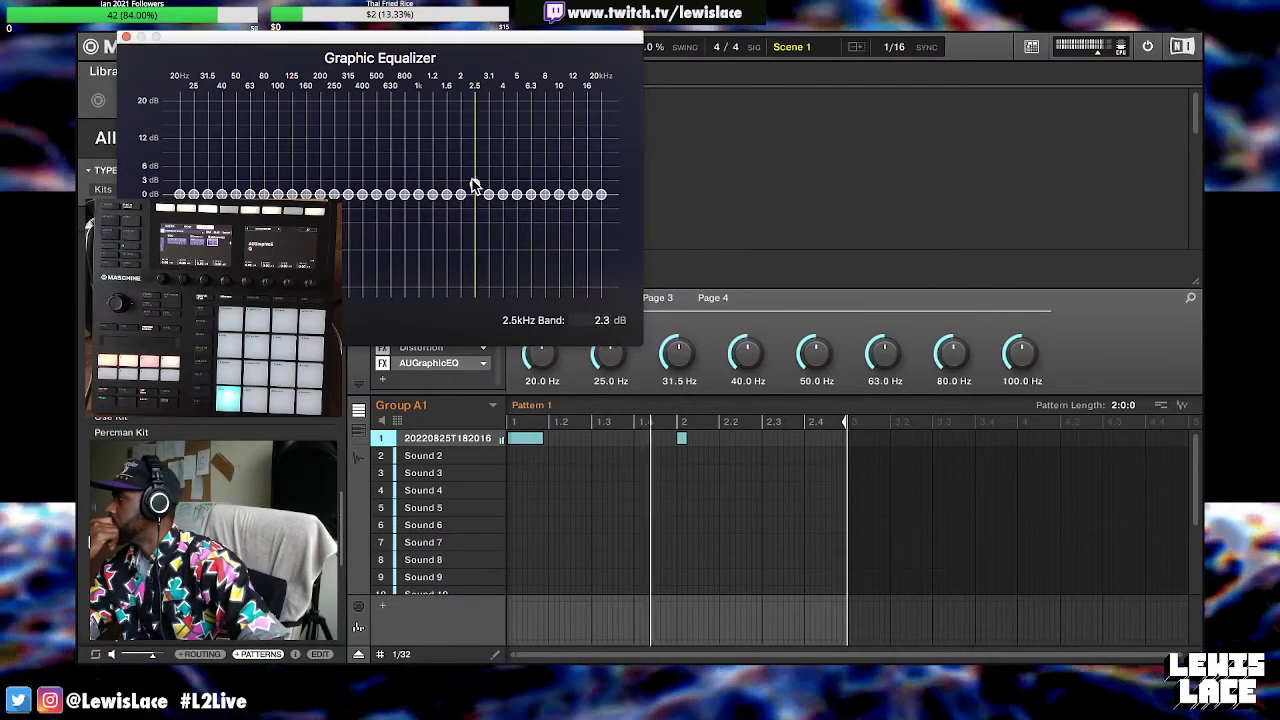
pyautogui.moveTo(475, 185); pyautogui.dragTo(458, 162)
pyautogui.click(461, 188)
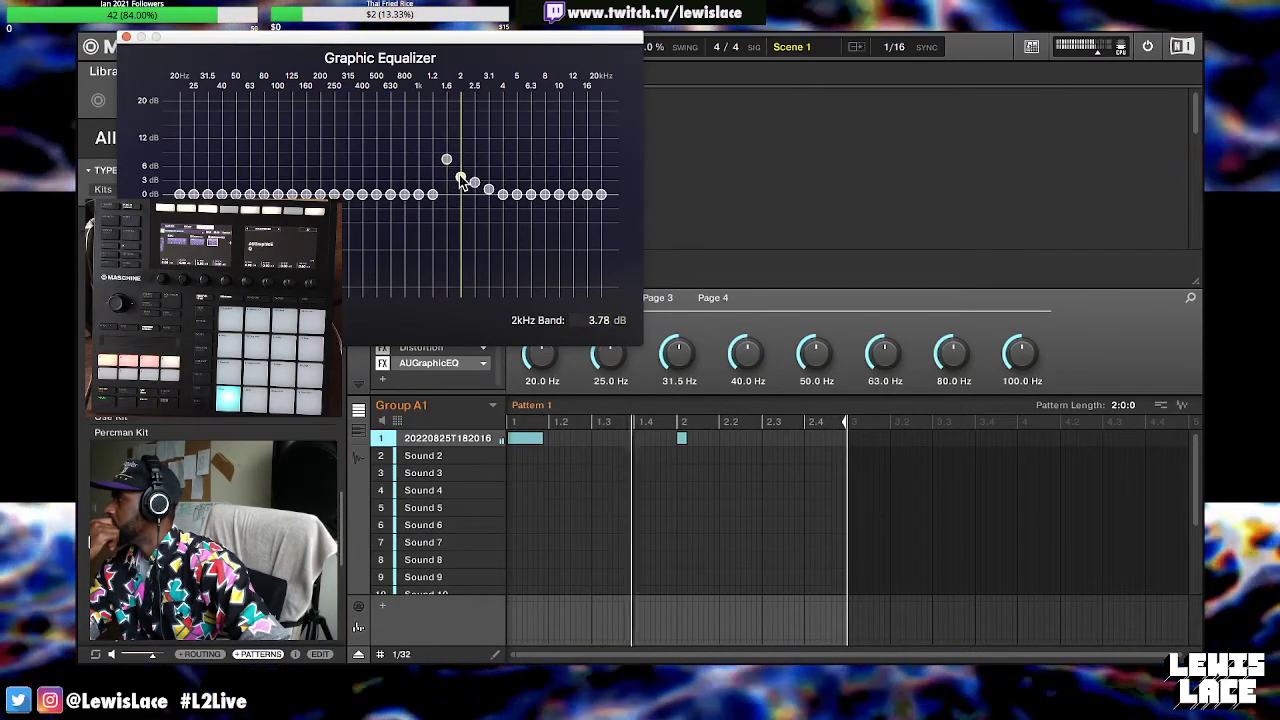
# Extend the Graphic Equalizer's midrange boost down to 800 Hz and dip the 100 to 200 Hz bands, with 100 Hz at -0.73 dB
pyautogui.moveTo(447, 160); pyautogui.dragTo(434, 181)
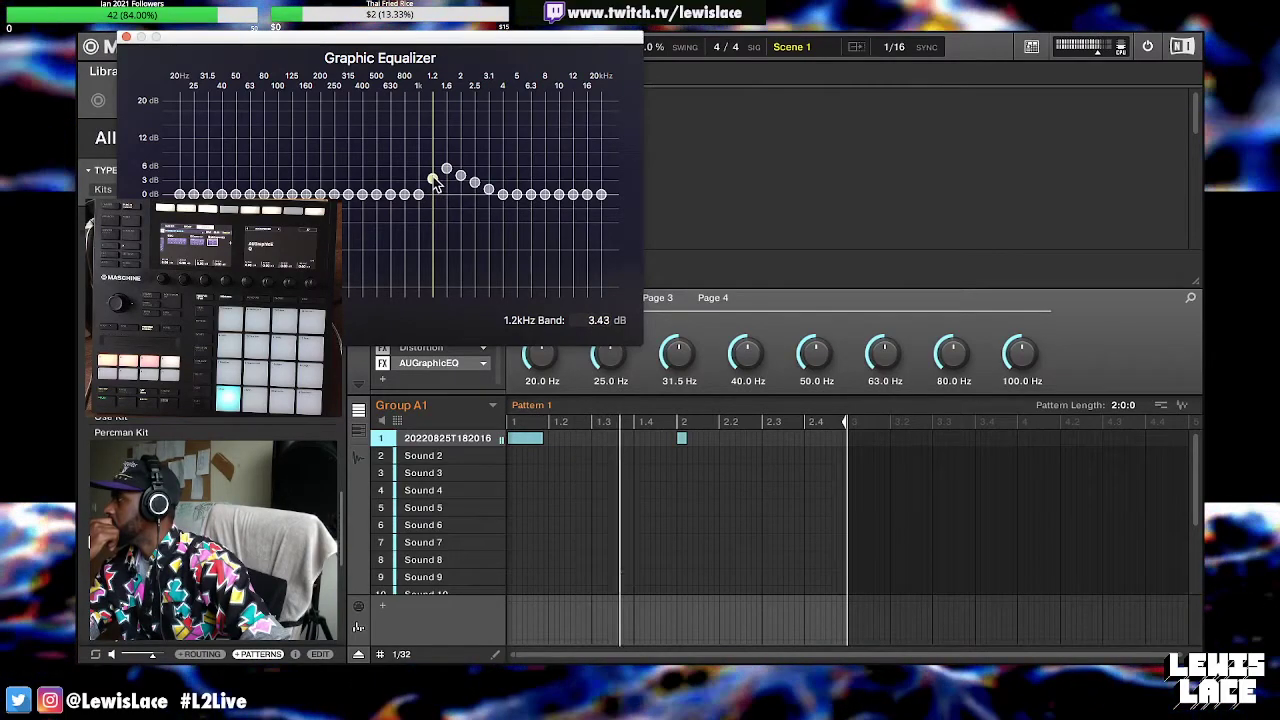
pyautogui.moveTo(418, 194); pyautogui.dragTo(421, 193)
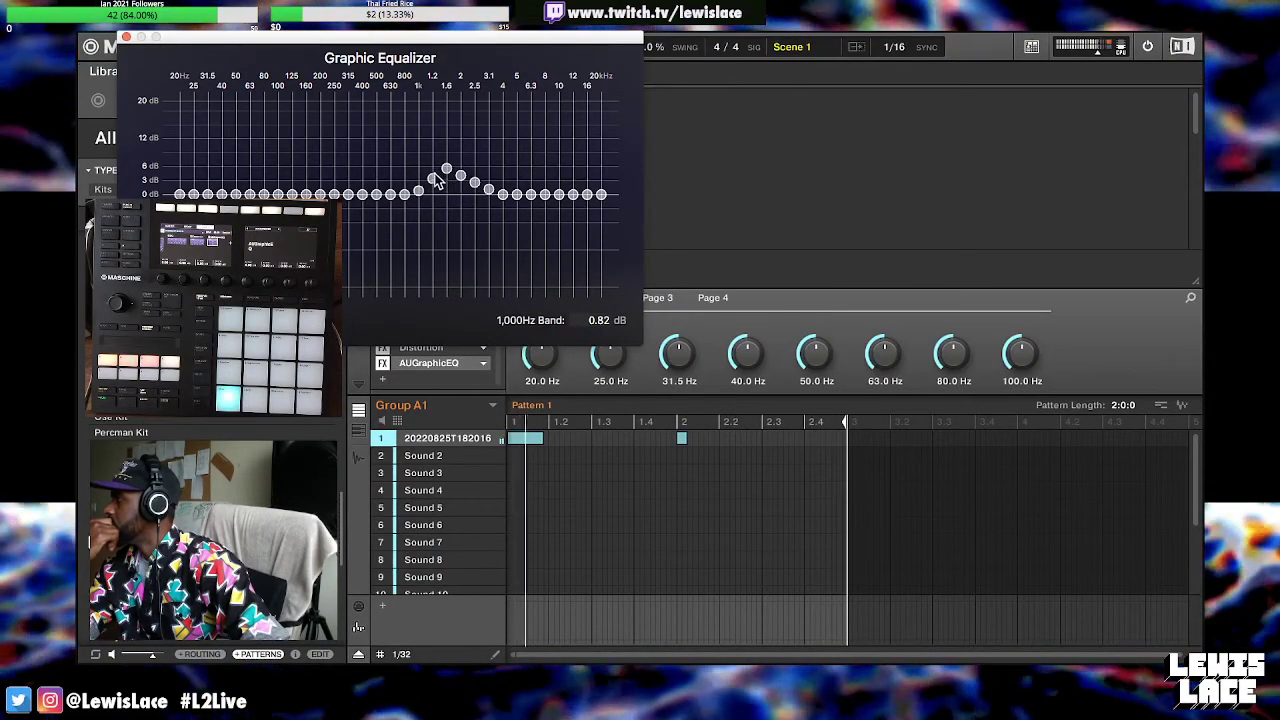
pyautogui.click(445, 171)
pyautogui.moveTo(447, 178); pyautogui.dragTo(407, 193)
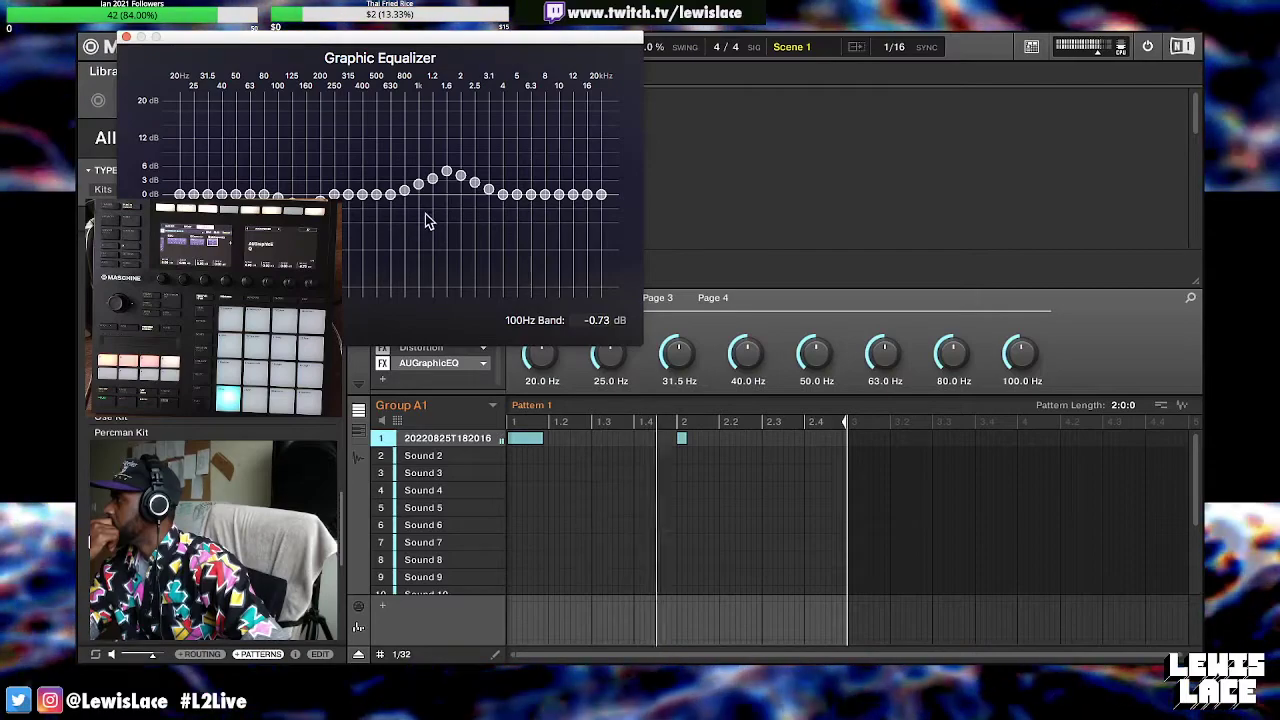
# Smooth the midrange boost by fine-tuning the 800 Hz to 2.5 kHz bands, with 1.2 kHz at 4.12 dB and 2.5 kHz at 3.12 dB
pyautogui.click(432, 187)
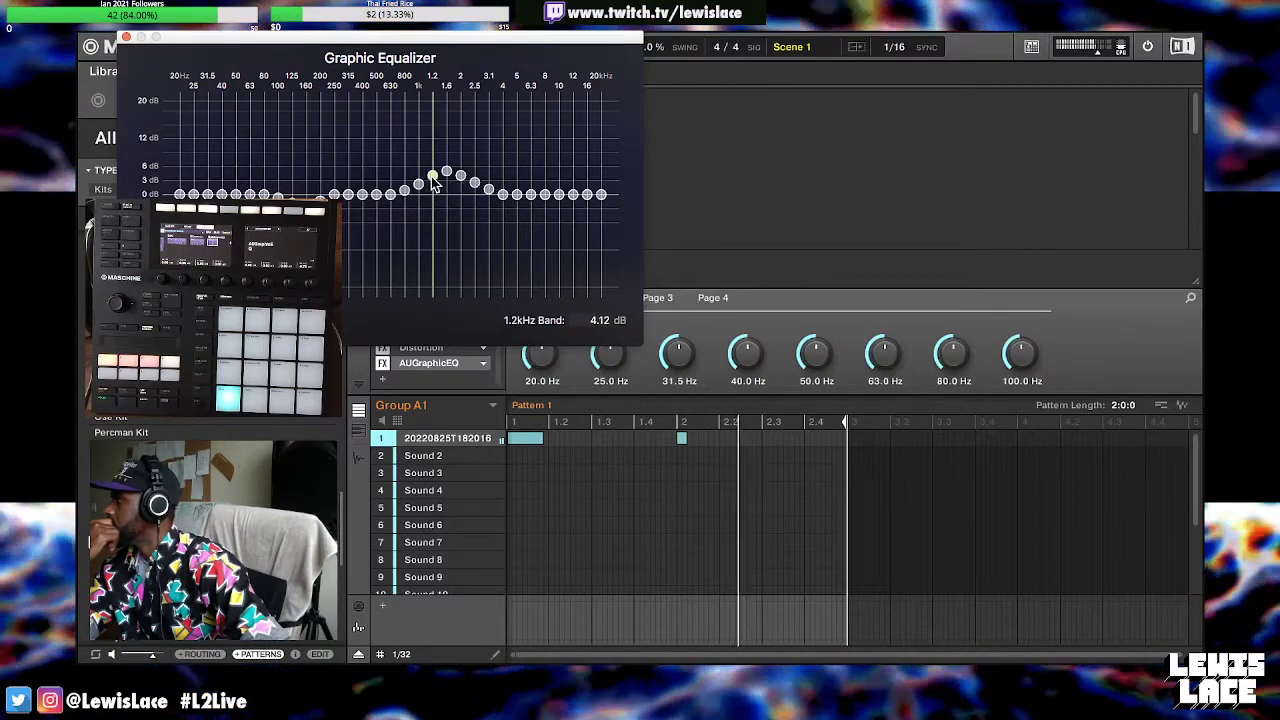
pyautogui.click(421, 188)
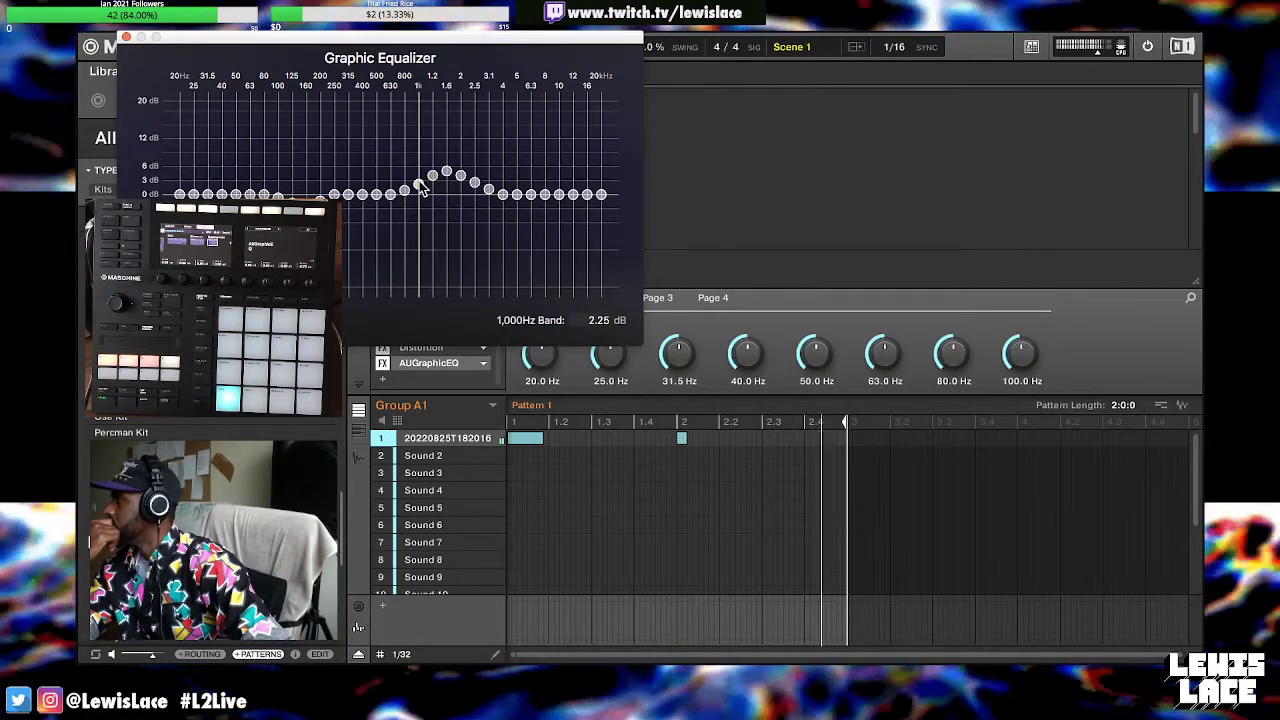
pyautogui.click(406, 193)
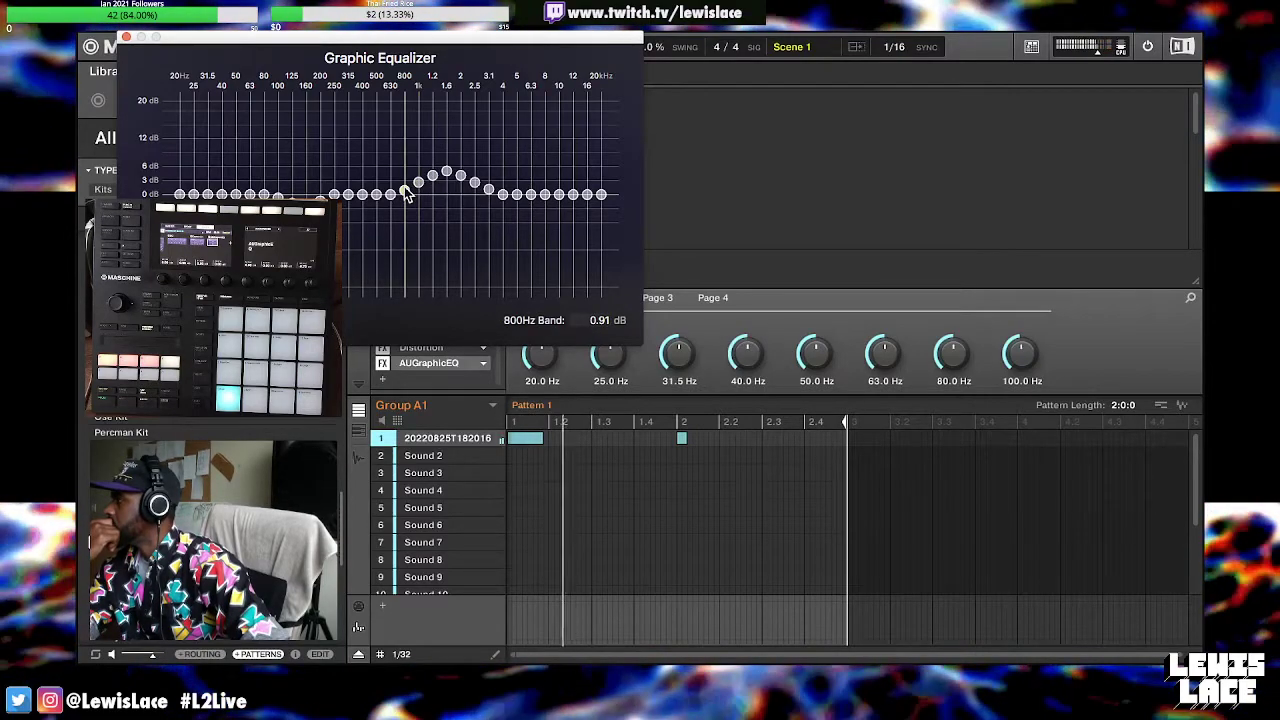
pyautogui.click(474, 181)
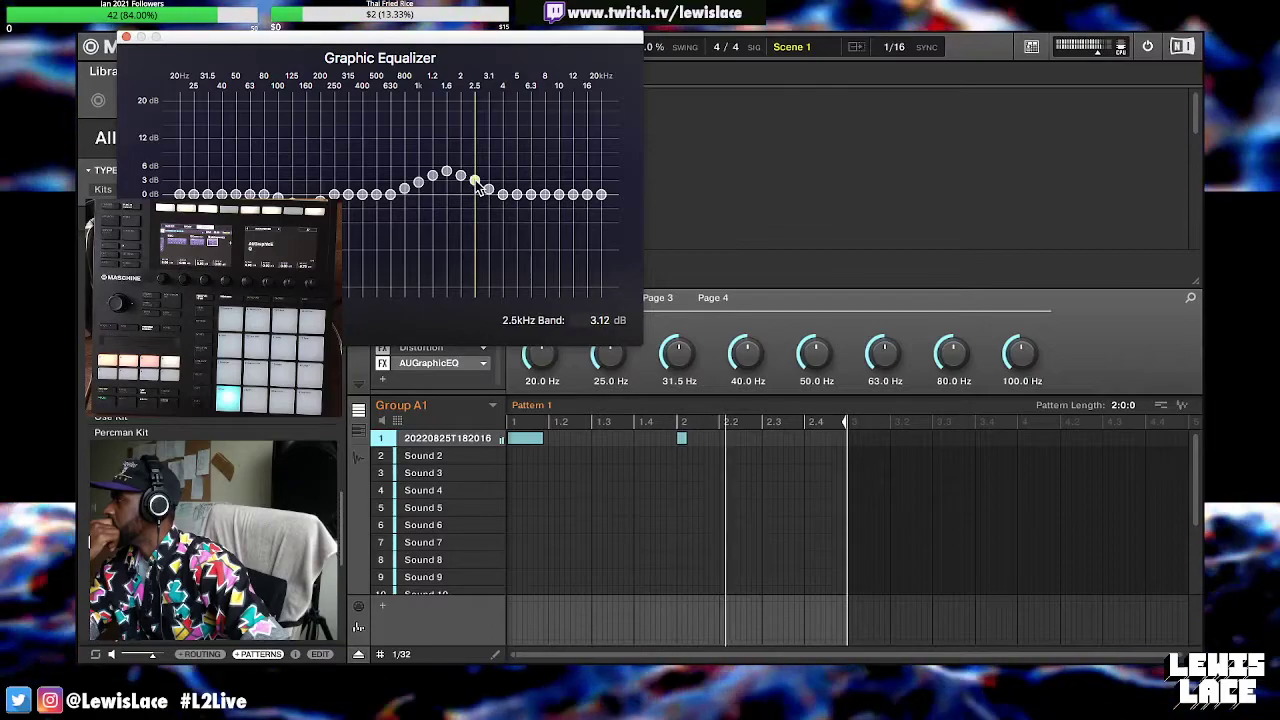
# Roll off the 12 to 20 kHz bands of the Graphic Equalizer, with the 12 kHz band at -1.05 dB
pyautogui.moveTo(601, 194); pyautogui.dragTo(577, 210)
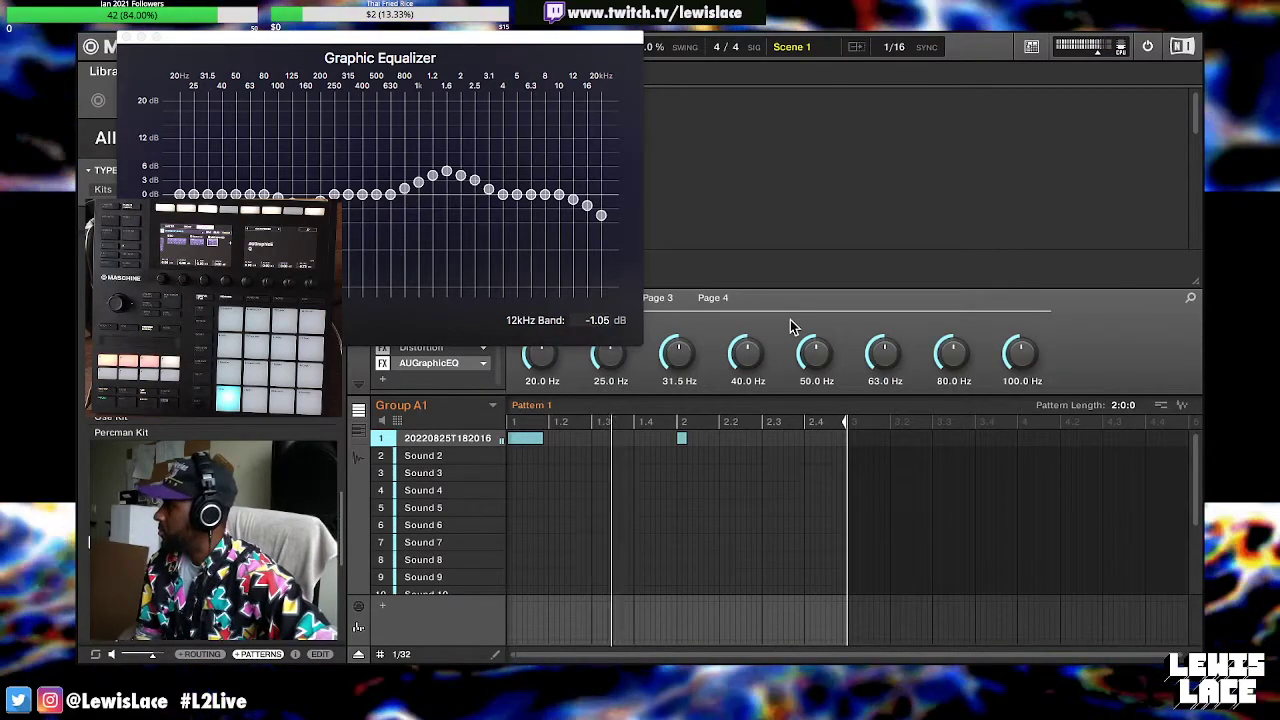
pyautogui.click(209, 39)
pyautogui.moveTo(244, 39)
pyautogui.click(713, 230)
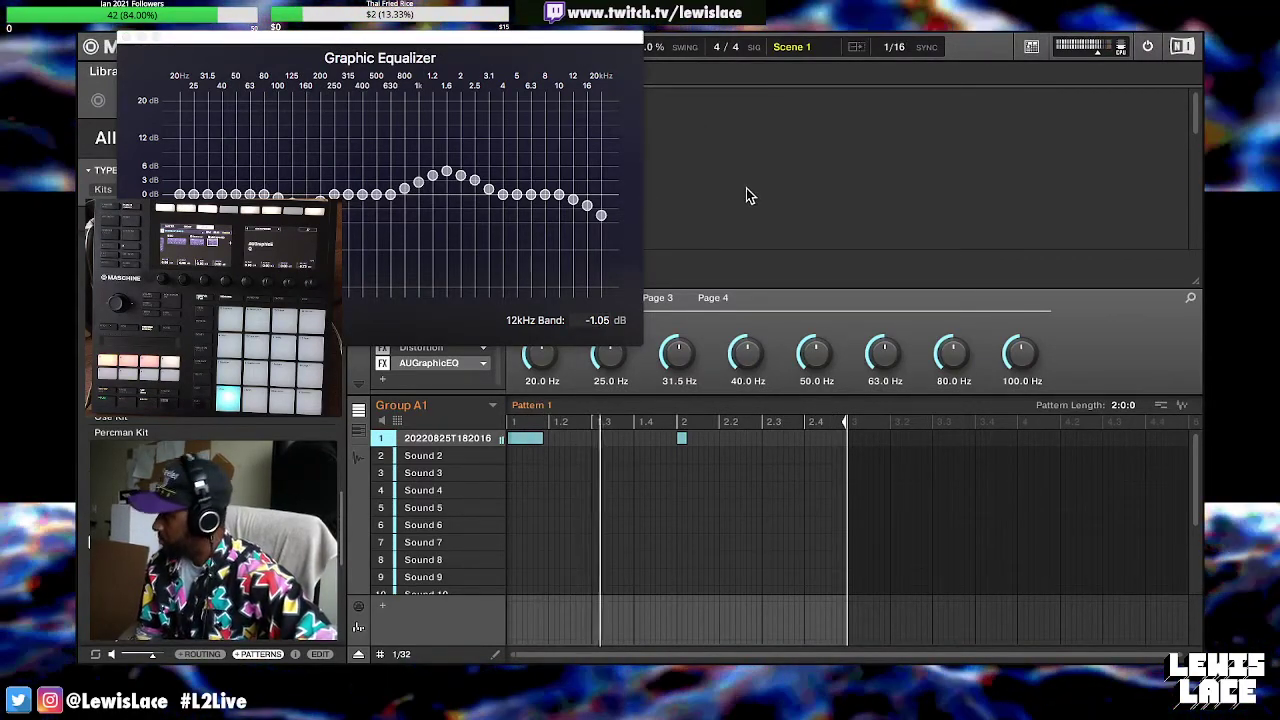
# Move the equalizer window clear of the scene list and duplicate Scene 1
pyautogui.moveTo(363, 48); pyautogui.dragTo(585, 217)
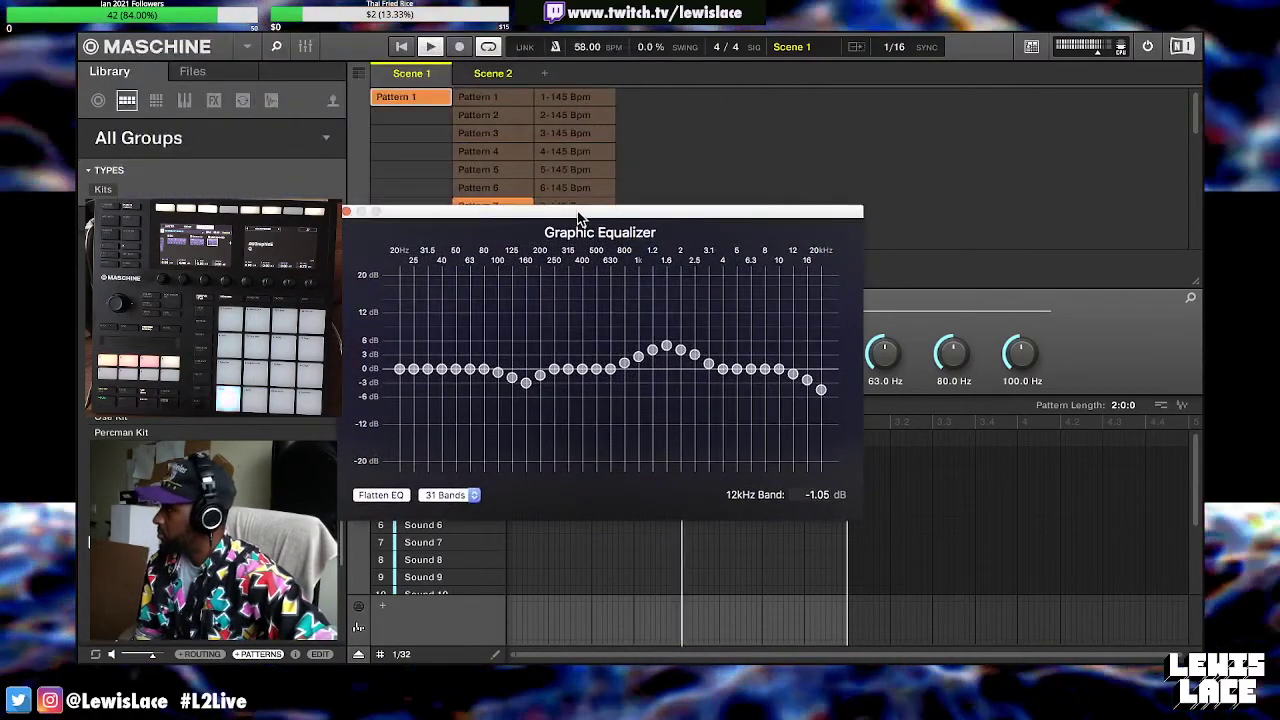
pyautogui.rightClick(428, 76)
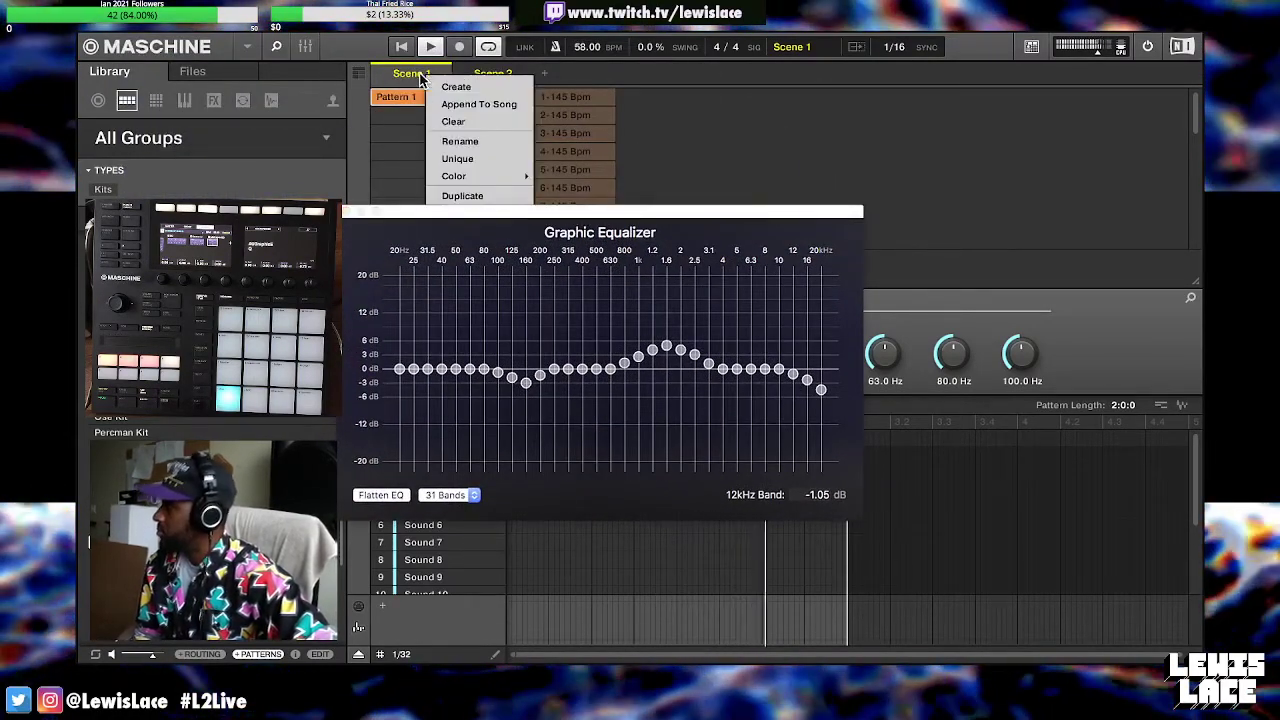
pyautogui.moveTo(470, 176)
pyautogui.click(671, 146)
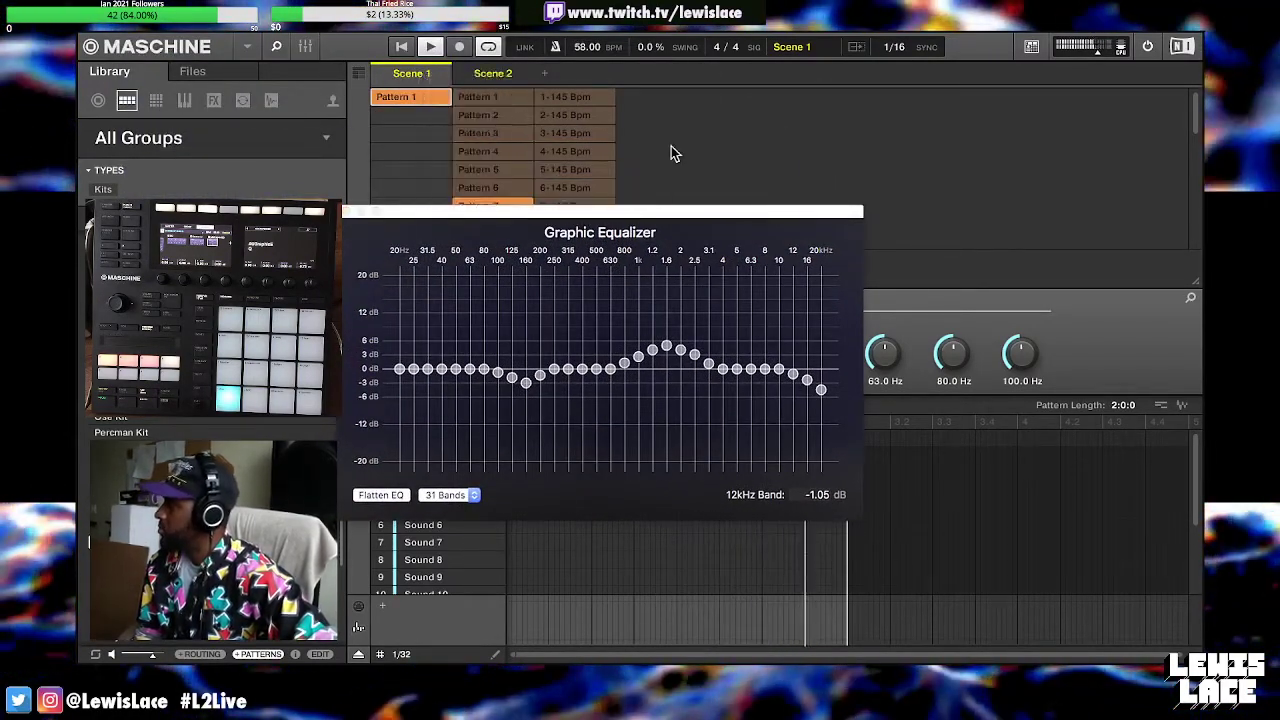
pyautogui.rightClick(446, 78)
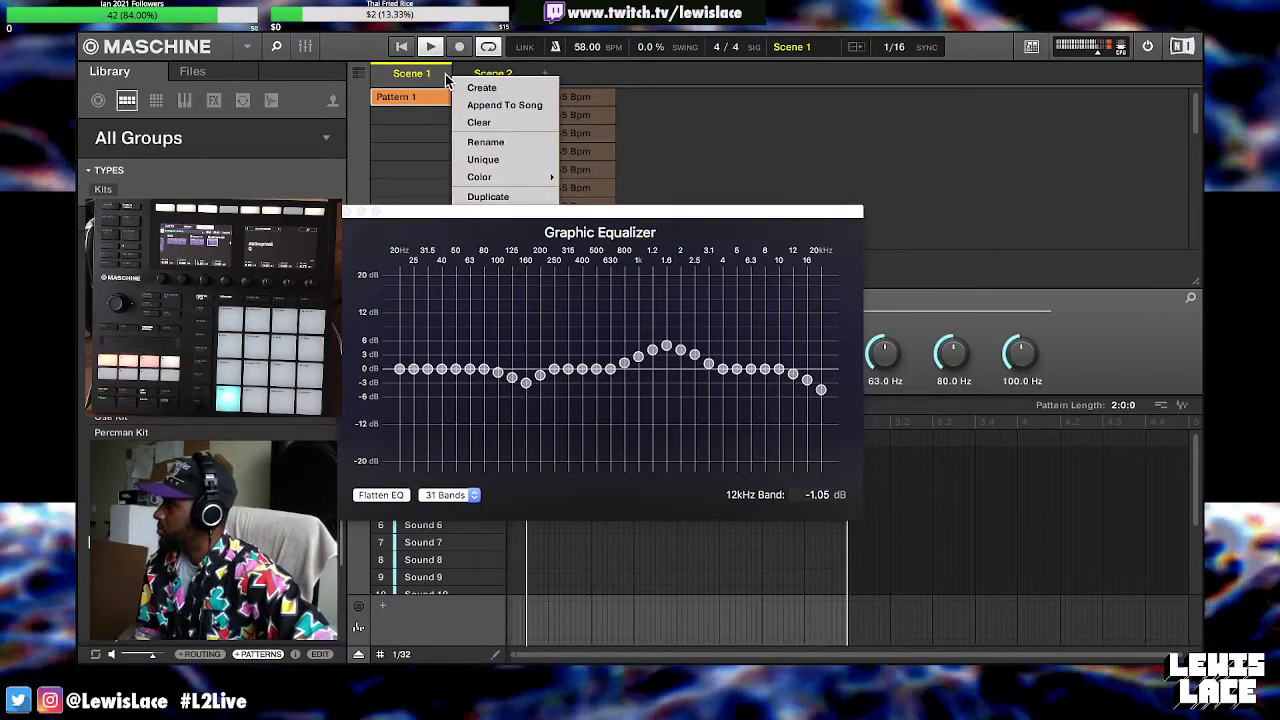
pyautogui.click(506, 197)
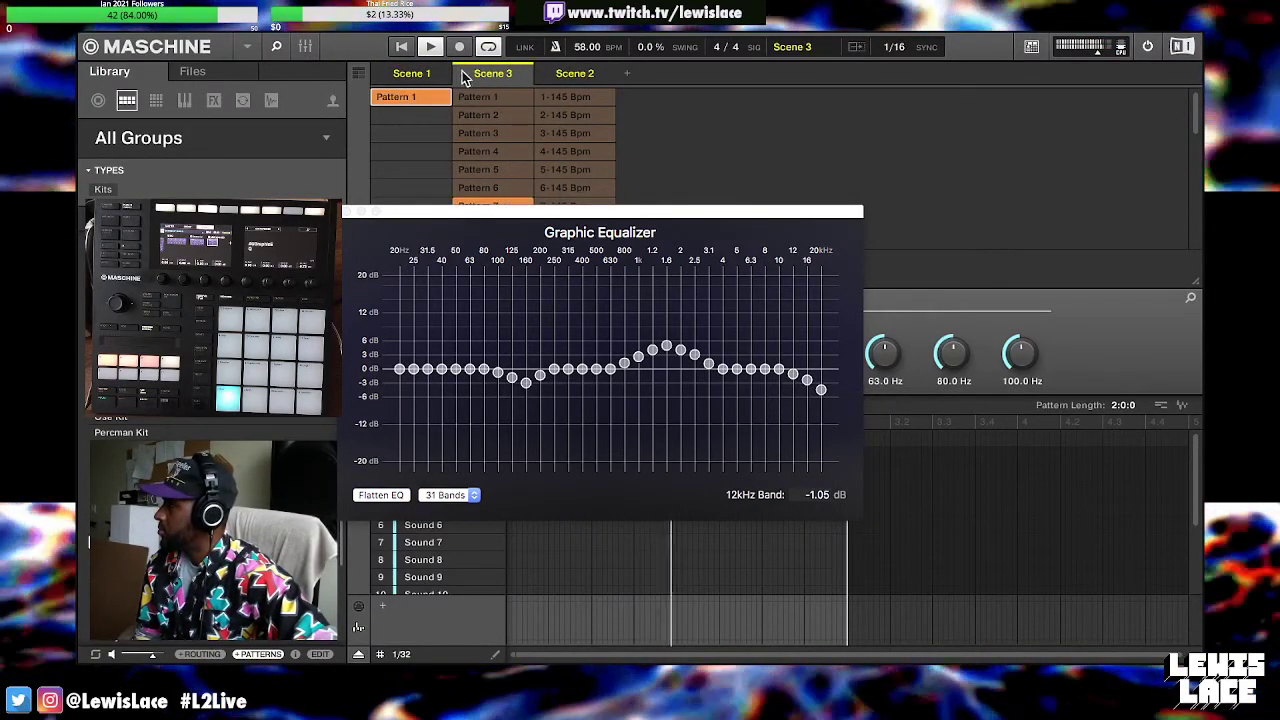
# Rename the duplicated scene as "intro" and close the Graphic Equalizer window
pyautogui.doubleClick(500, 78)
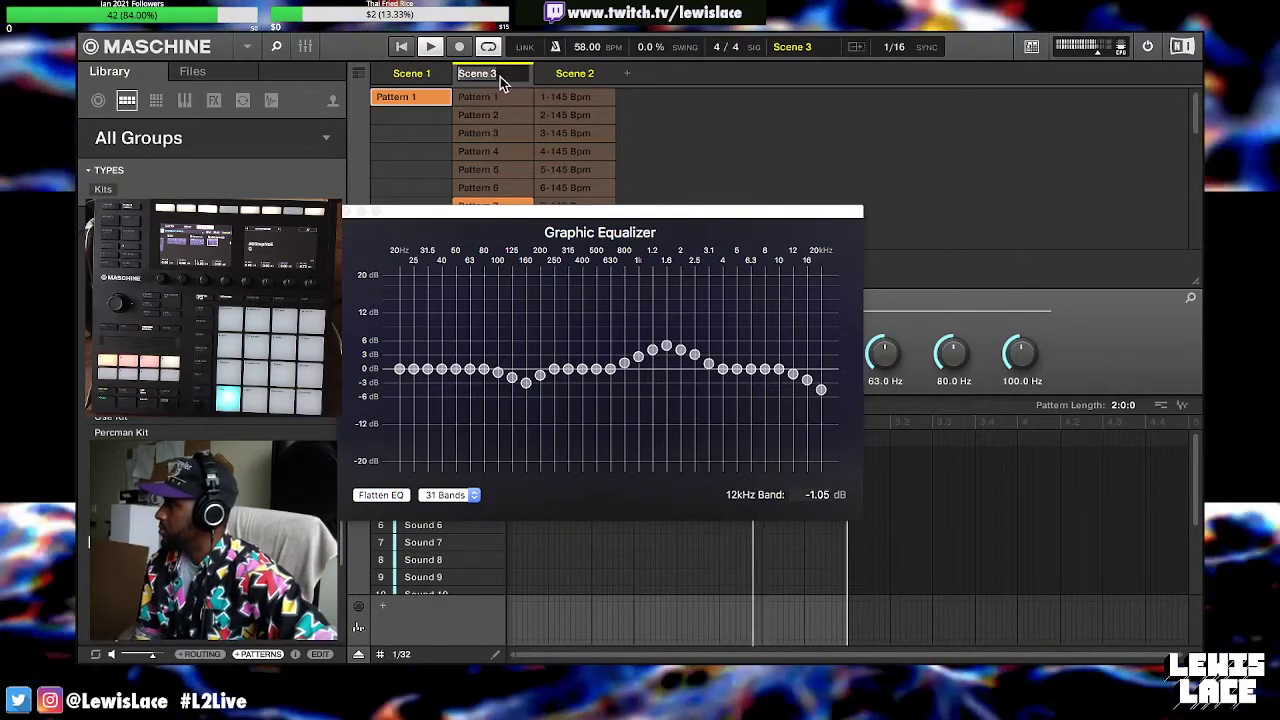
pyautogui.write('in')
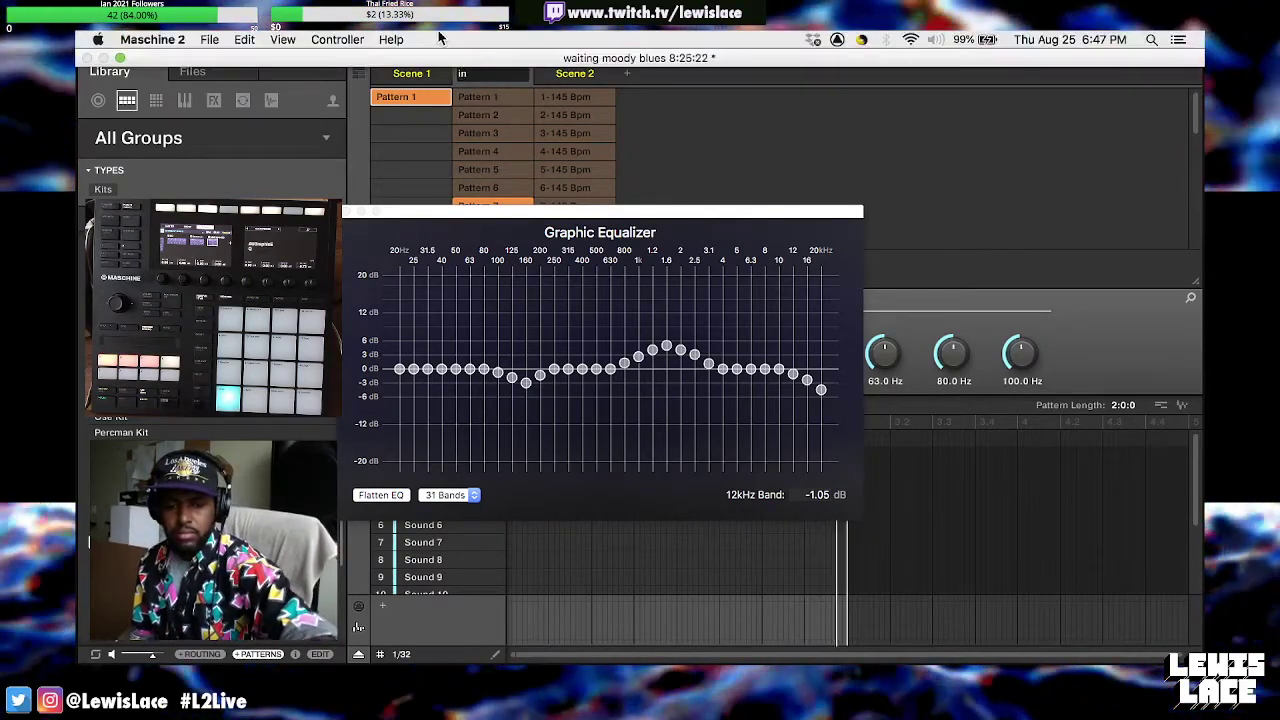
pyautogui.write('tro')
pyautogui.press('Return')
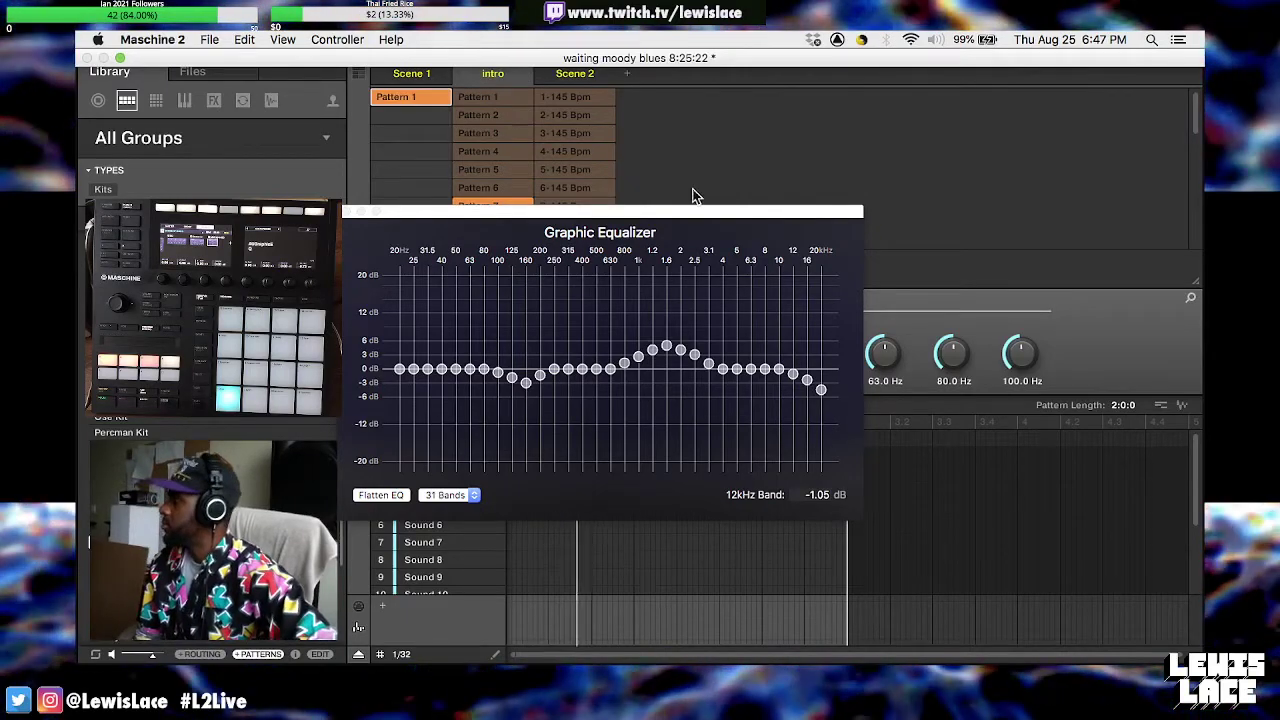
pyautogui.moveTo(723, 212); pyautogui.dragTo(926, 100)
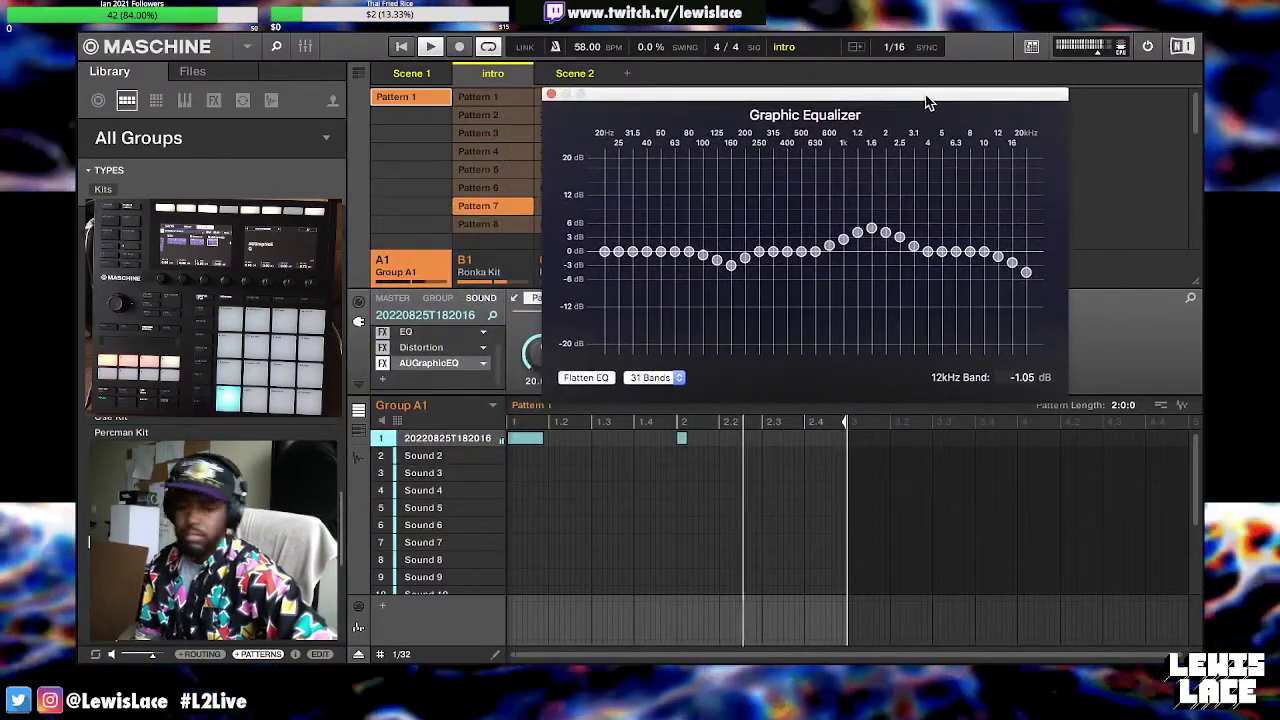
pyautogui.click(552, 94)
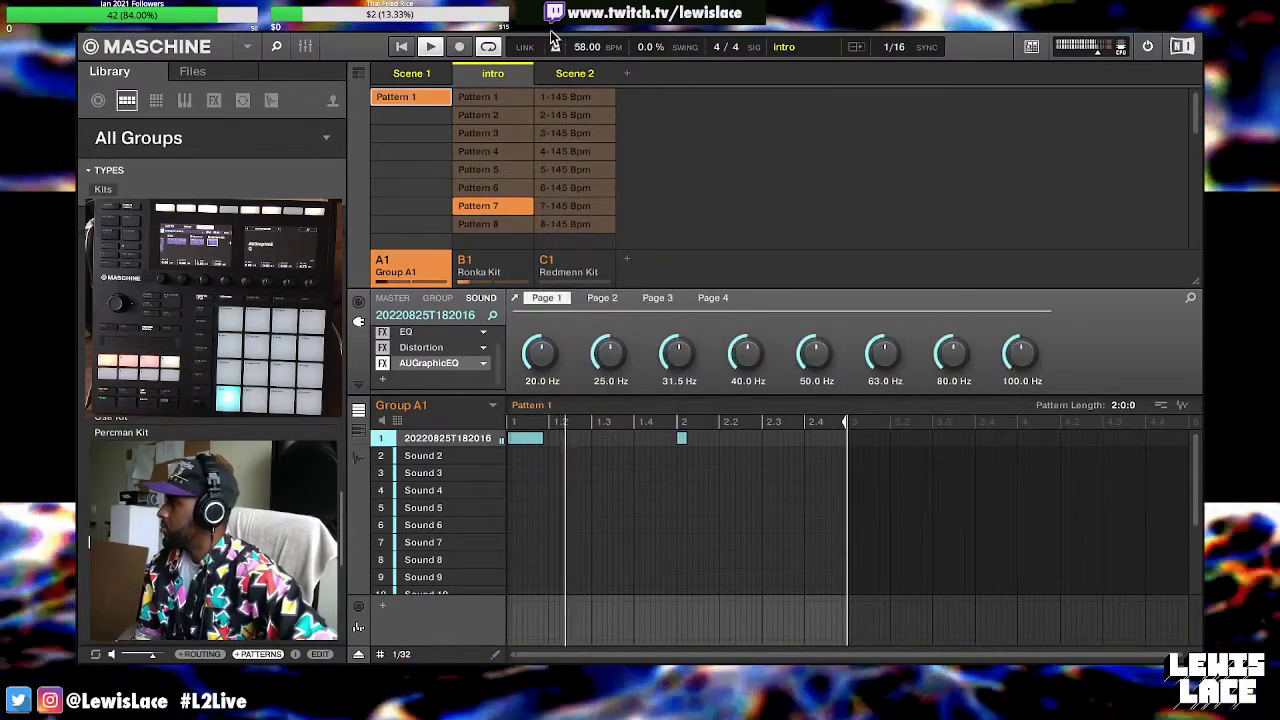
# Switch to Scene 2 and examine the full length of Ronka Kit's Pattern 8
pyautogui.moveTo(540, 37)
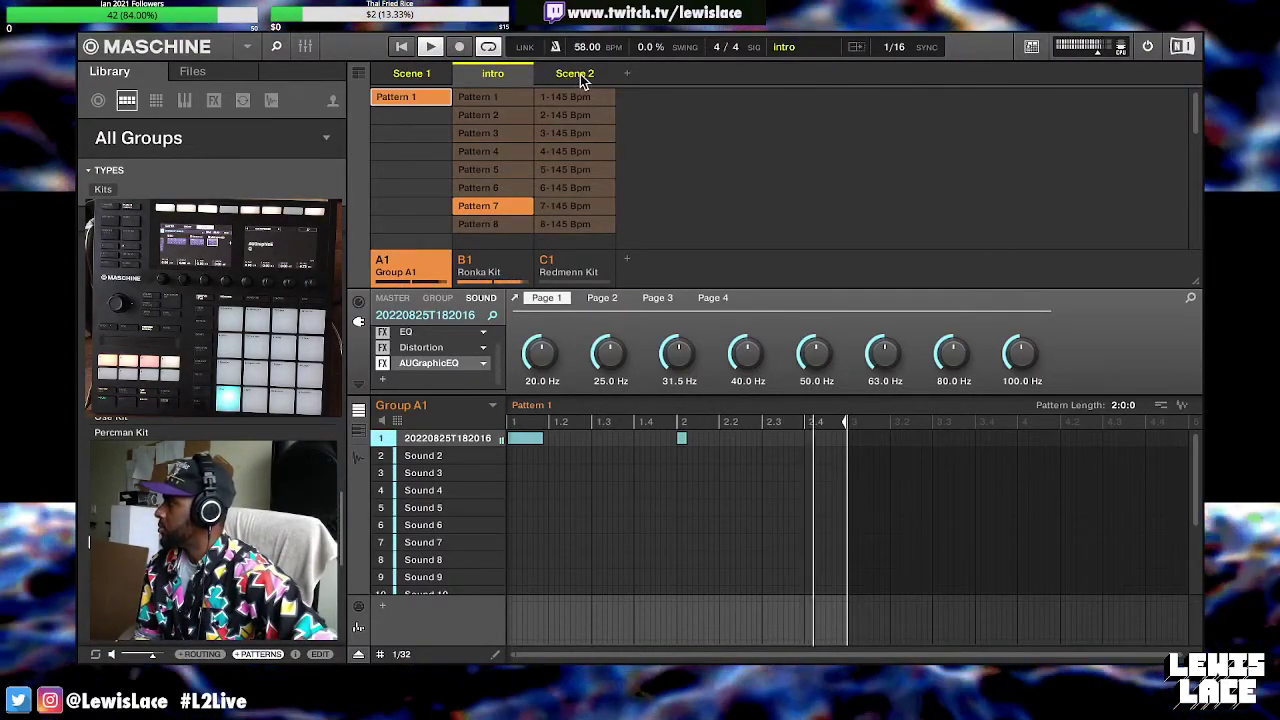
pyautogui.click(580, 74)
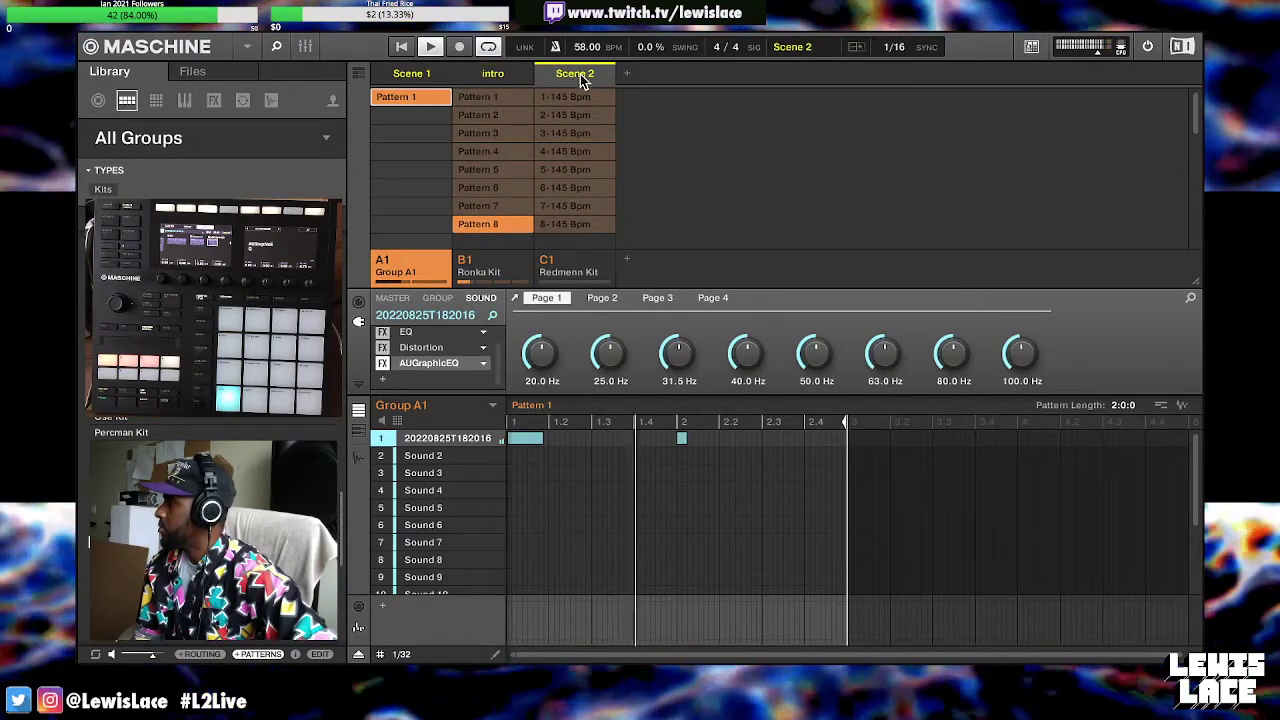
pyautogui.click(505, 224)
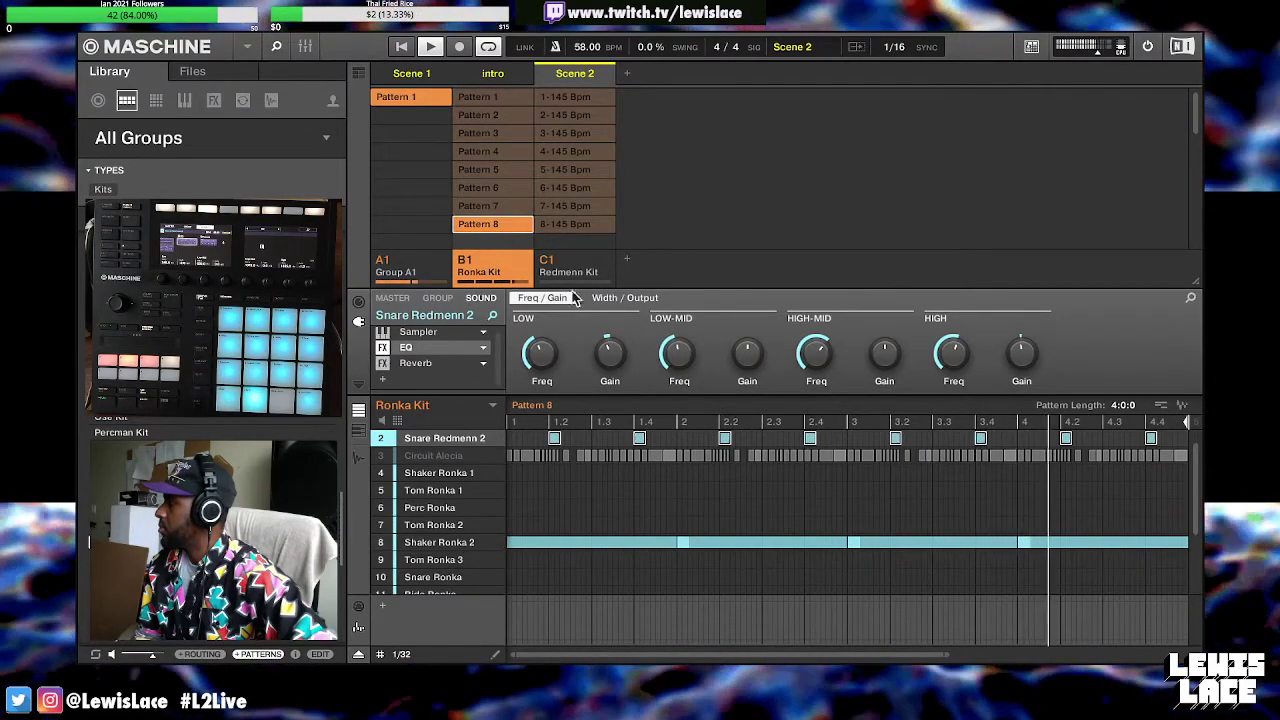
pyautogui.moveTo(945, 655); pyautogui.dragTo(1131, 634)
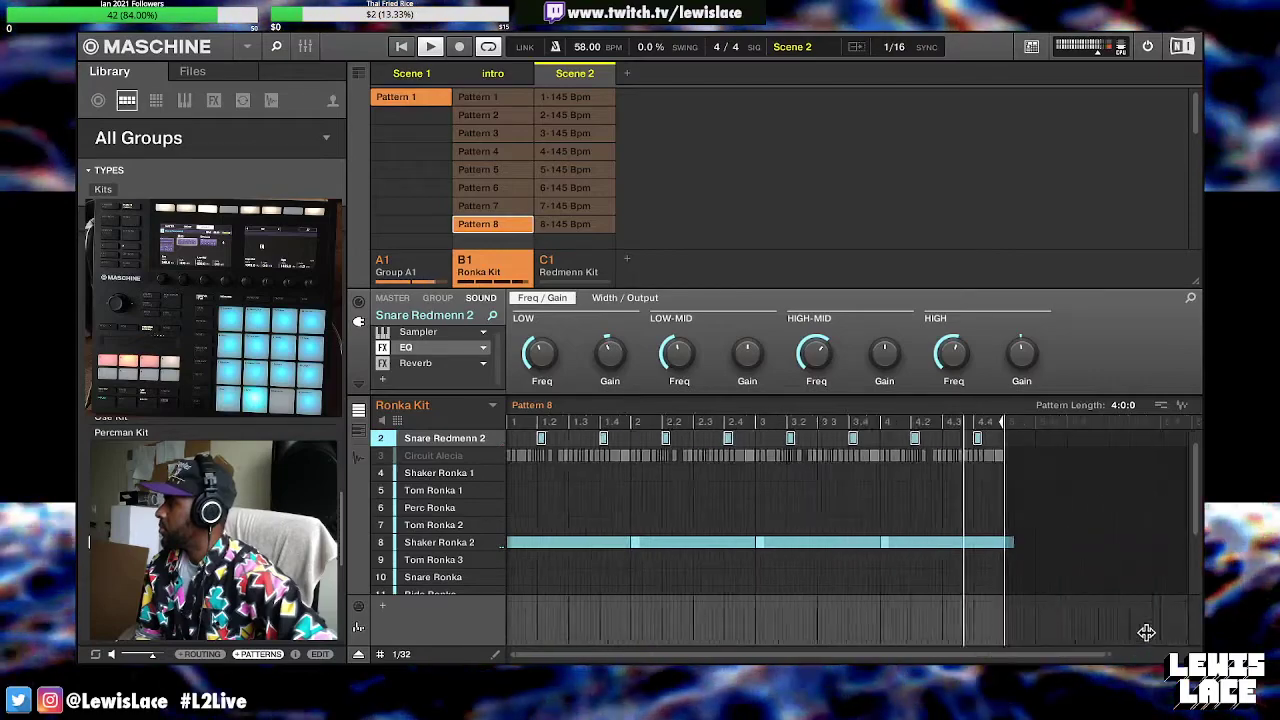
# Return to Scene 1, save the master Compressor's settings as preset "Compressor MASTER" in the Projects folder, and open the master EQ
pyautogui.click(418, 76)
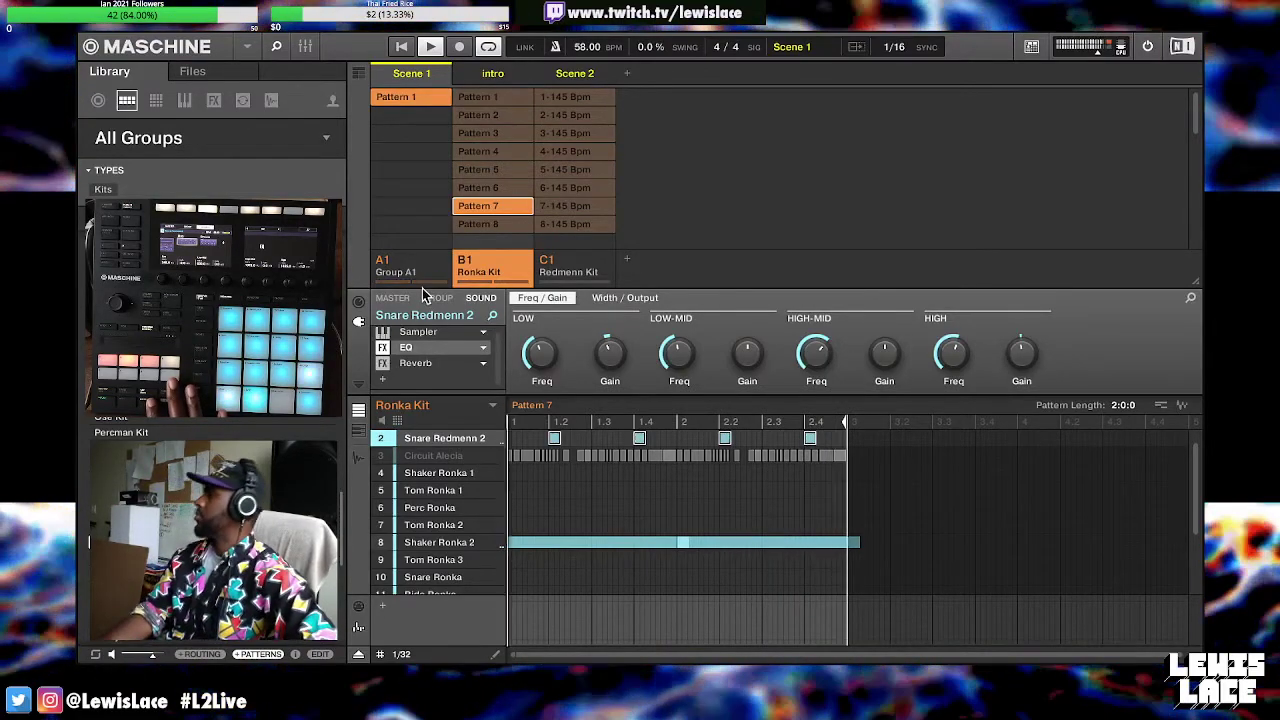
pyautogui.click(394, 298)
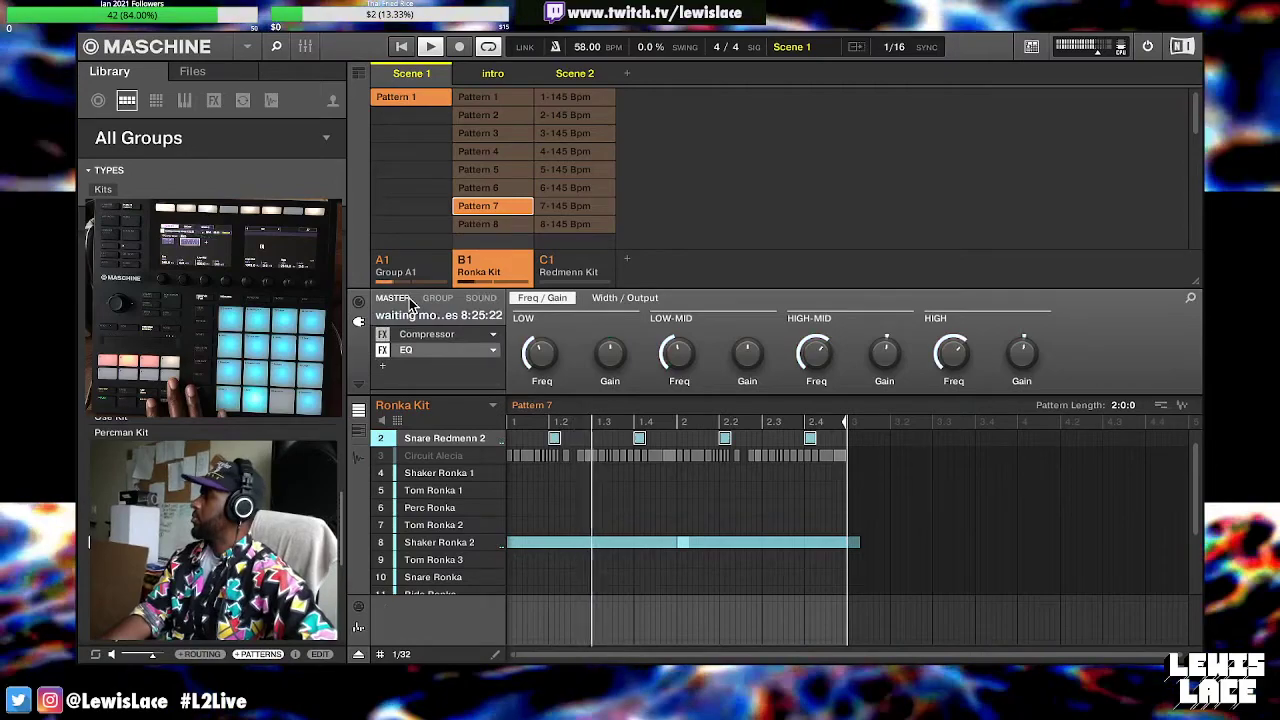
pyautogui.click(434, 336)
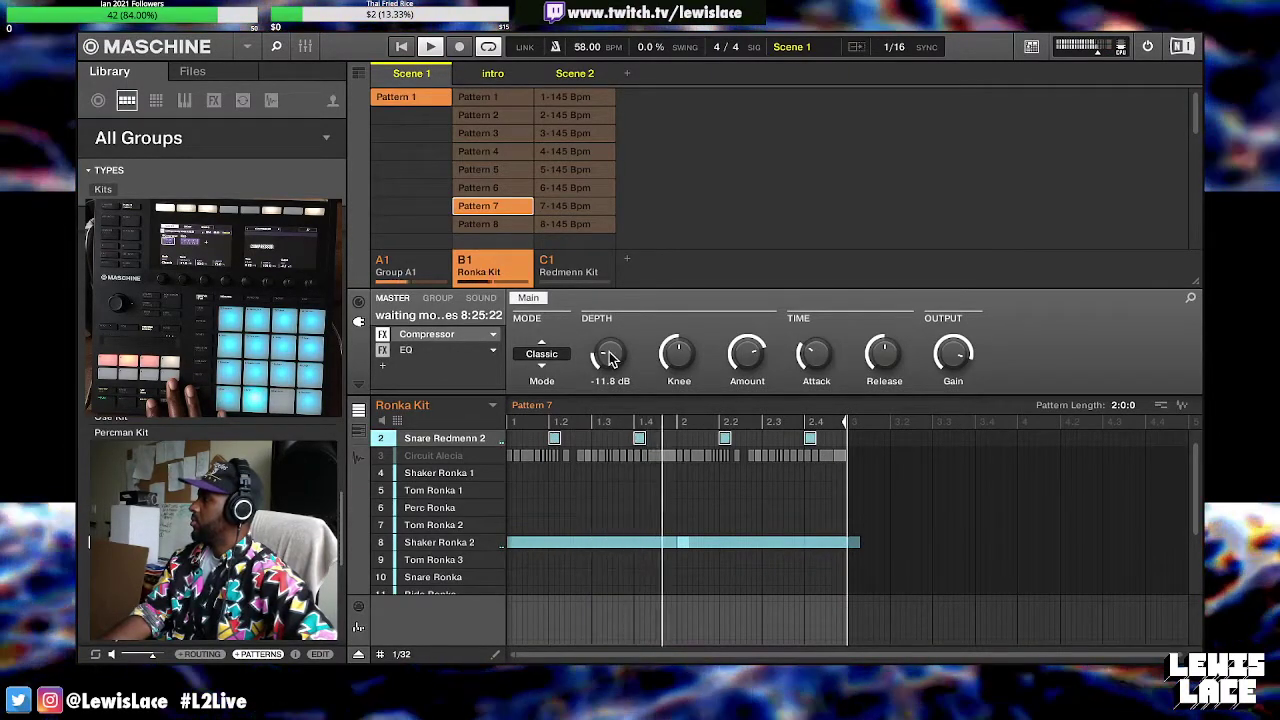
pyautogui.click(463, 333)
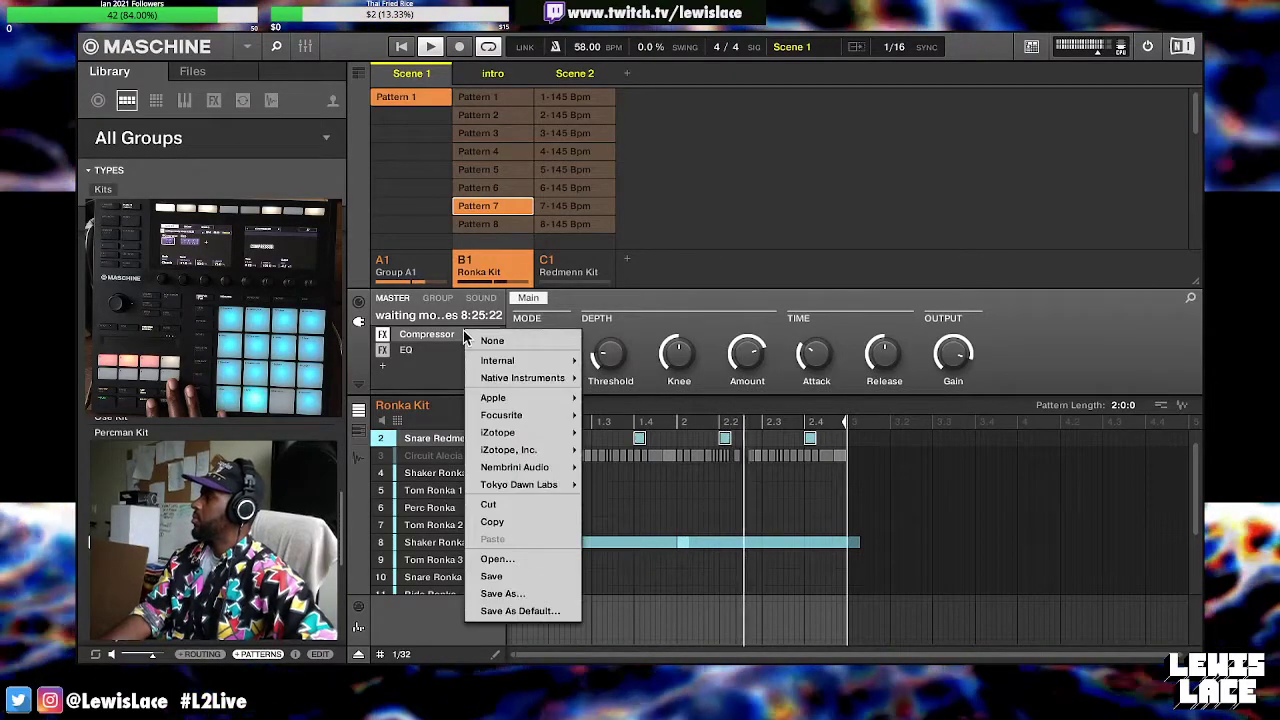
pyautogui.click(533, 590)
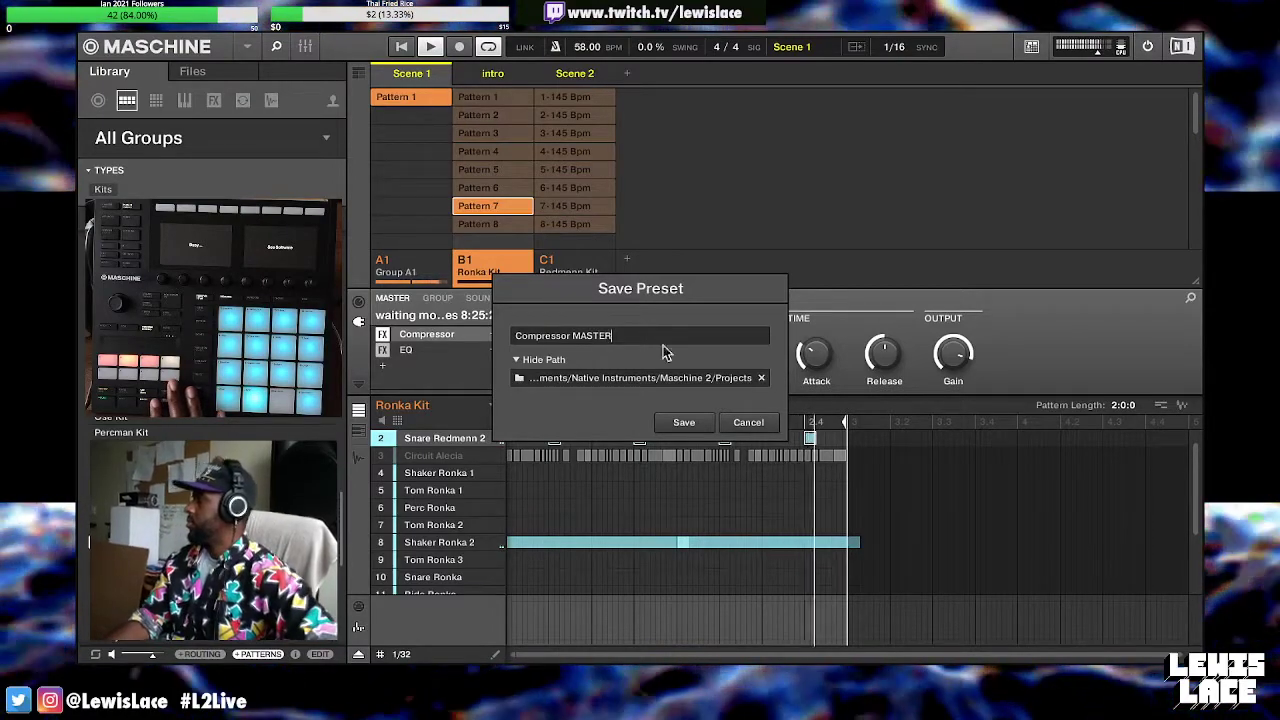
pyautogui.click(686, 422)
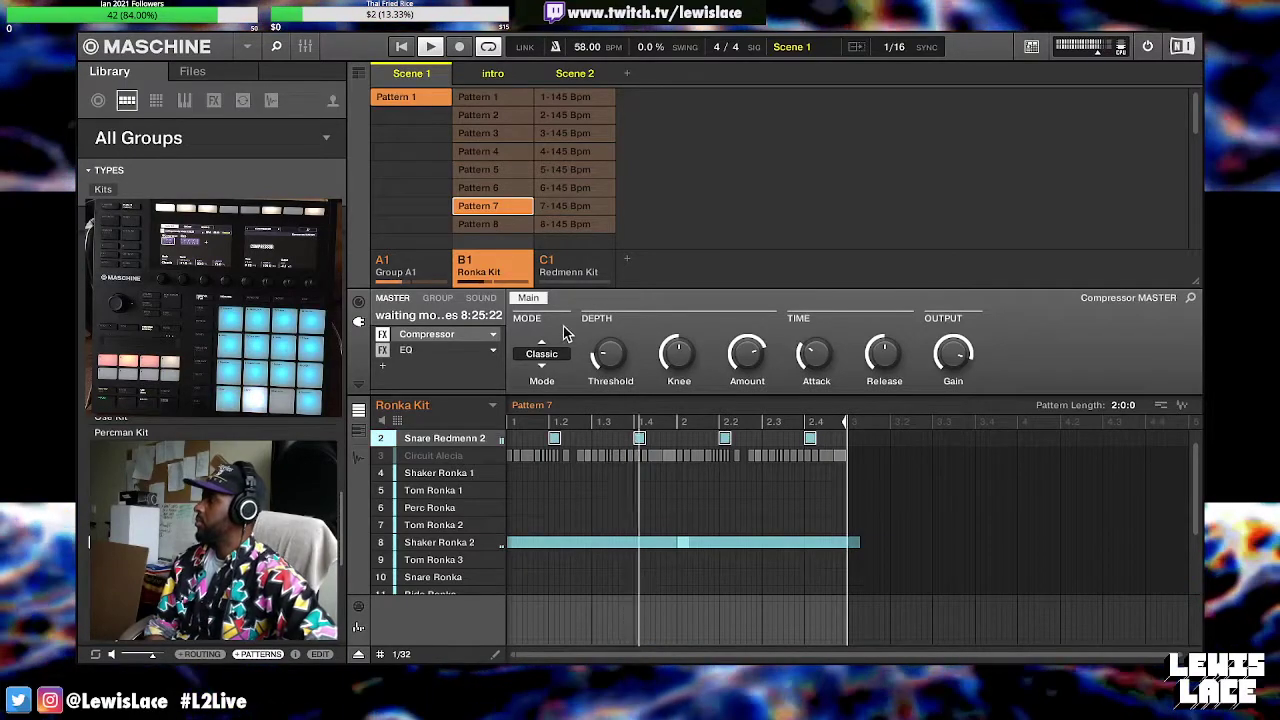
pyautogui.click(415, 355)
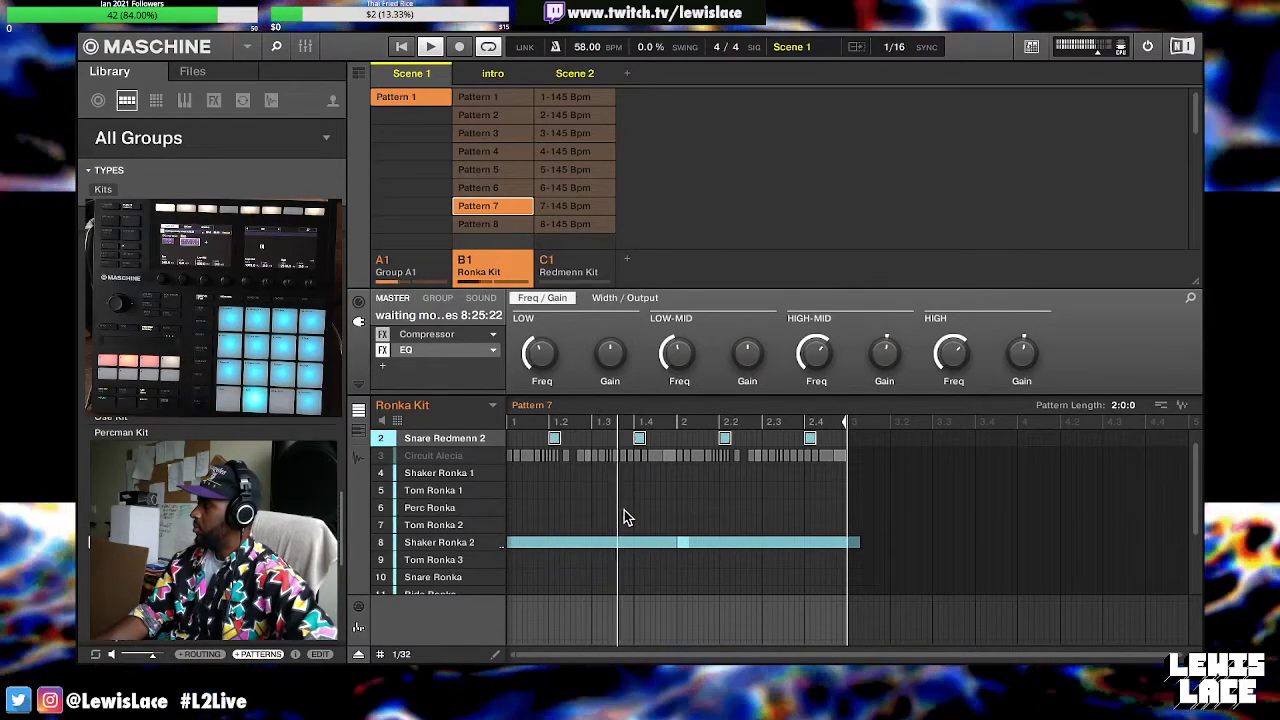
# Duplicate Ronka Kit's Pattern 7 in Scene 1, and duplicate Scene 1 with the copied pattern
pyautogui.scroll(1, 624, 516)
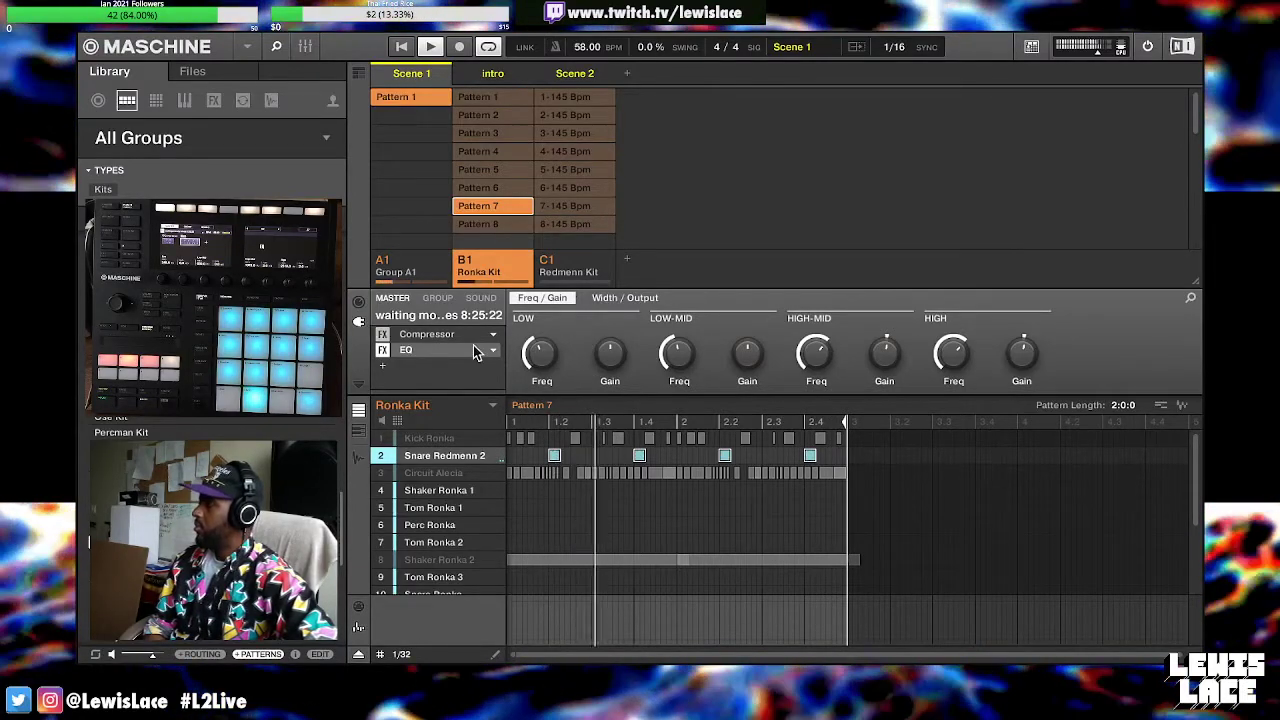
pyautogui.scroll(-1, 493, 475)
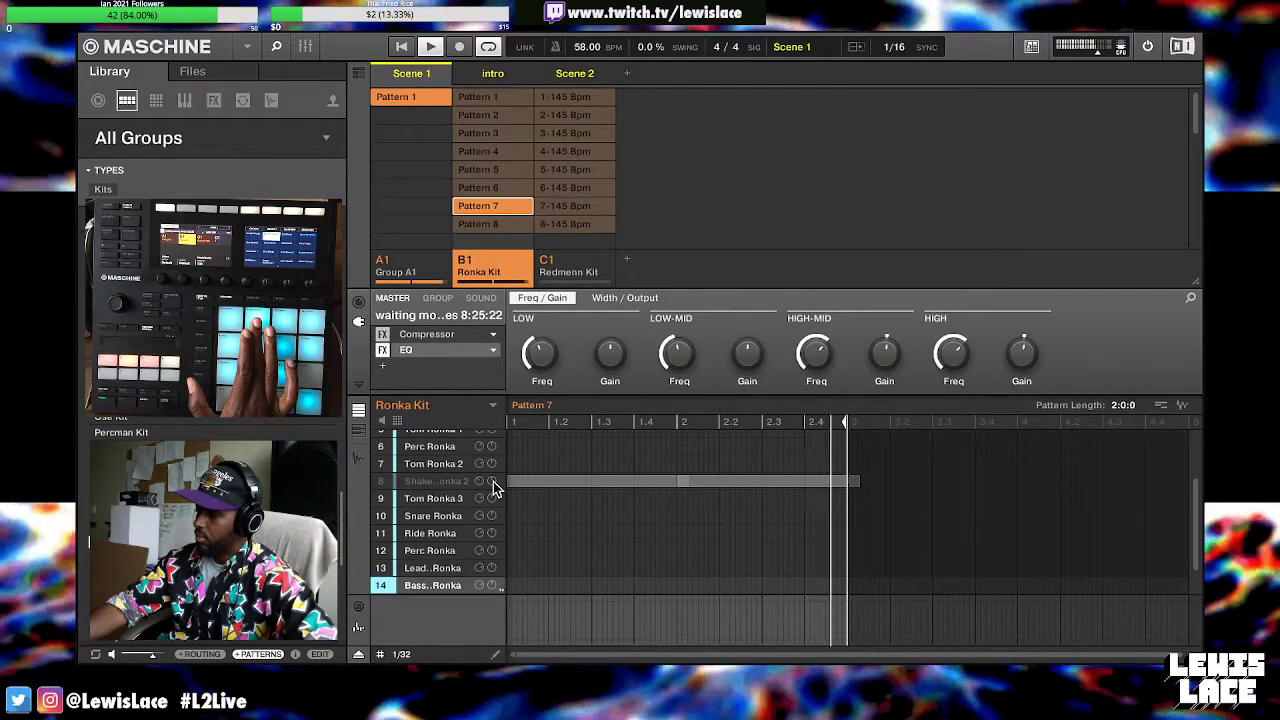
pyautogui.rightClick(483, 207)
pyautogui.click(526, 267)
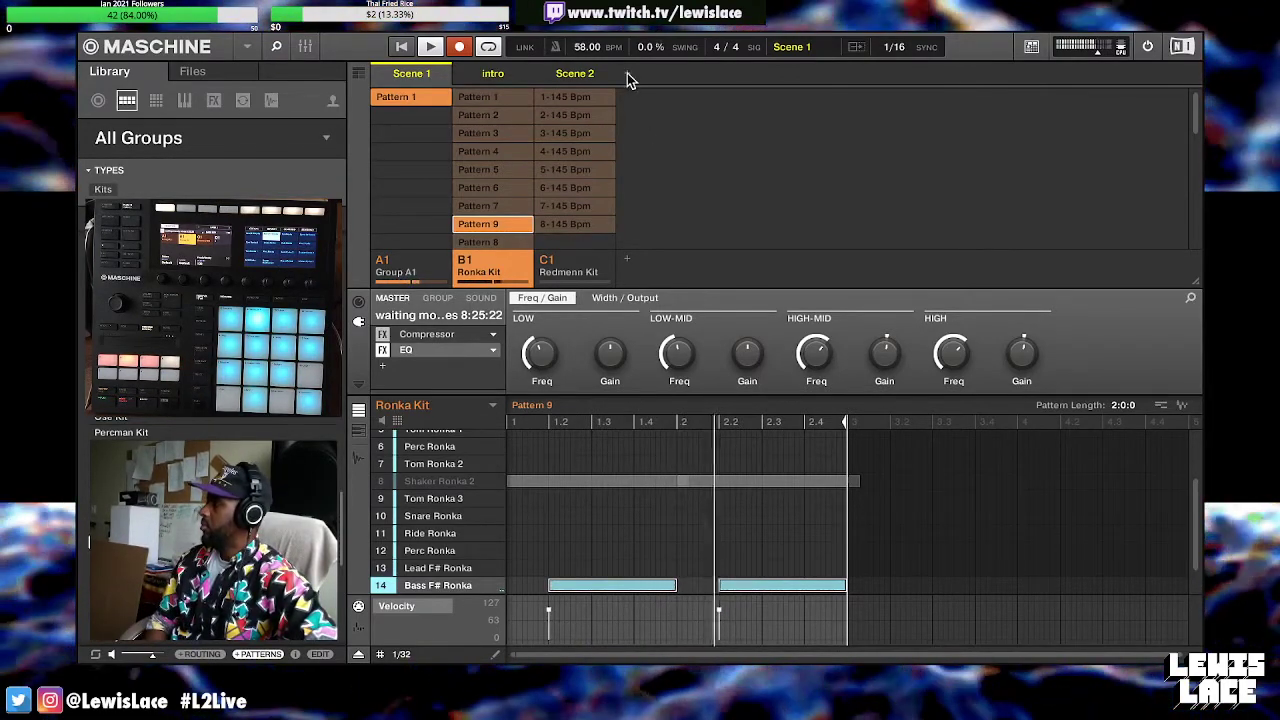
pyautogui.rightClick(427, 75)
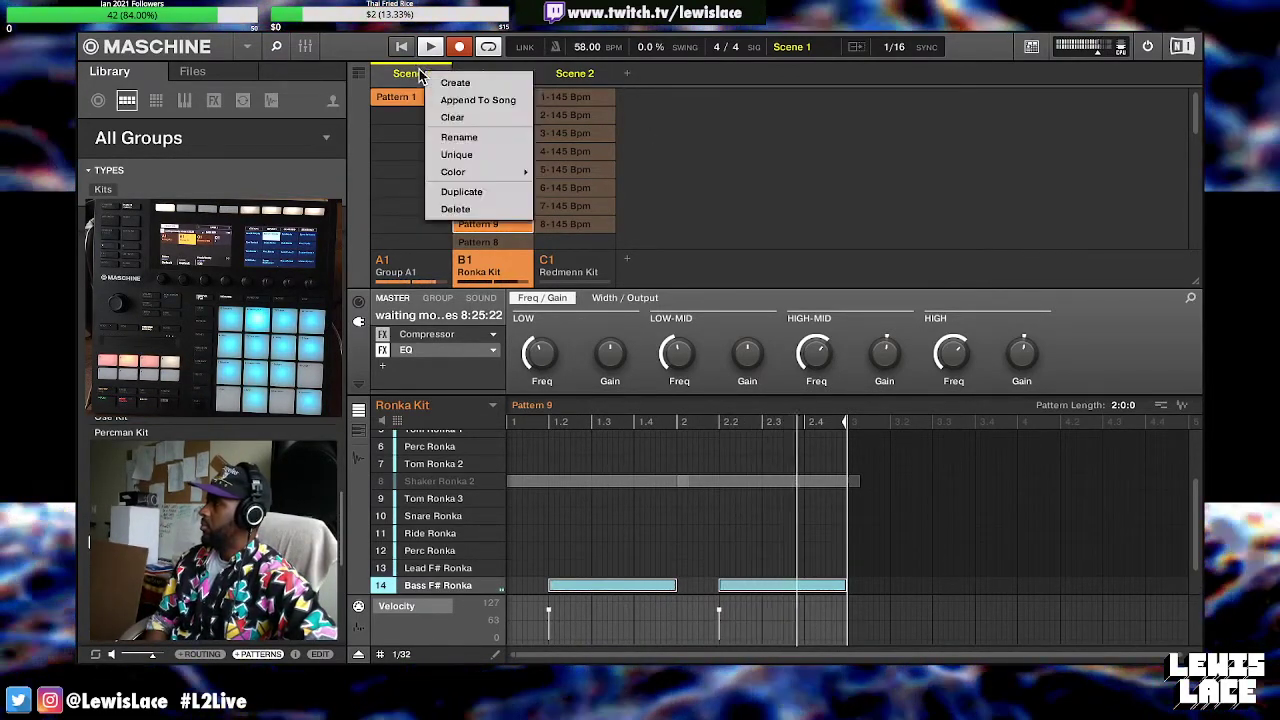
pyautogui.click(475, 192)
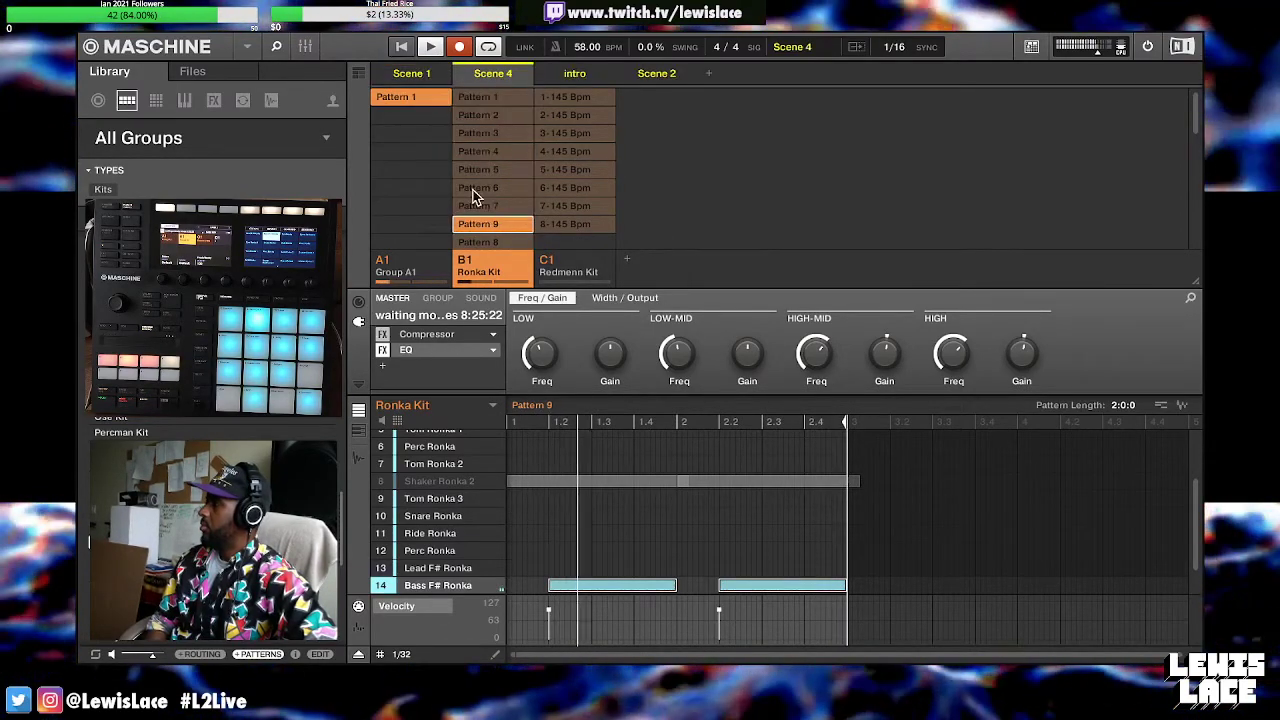
# Rename the duplicated Scene 4 as "END"
pyautogui.doubleClick(500, 72)
pyautogui.write('END')
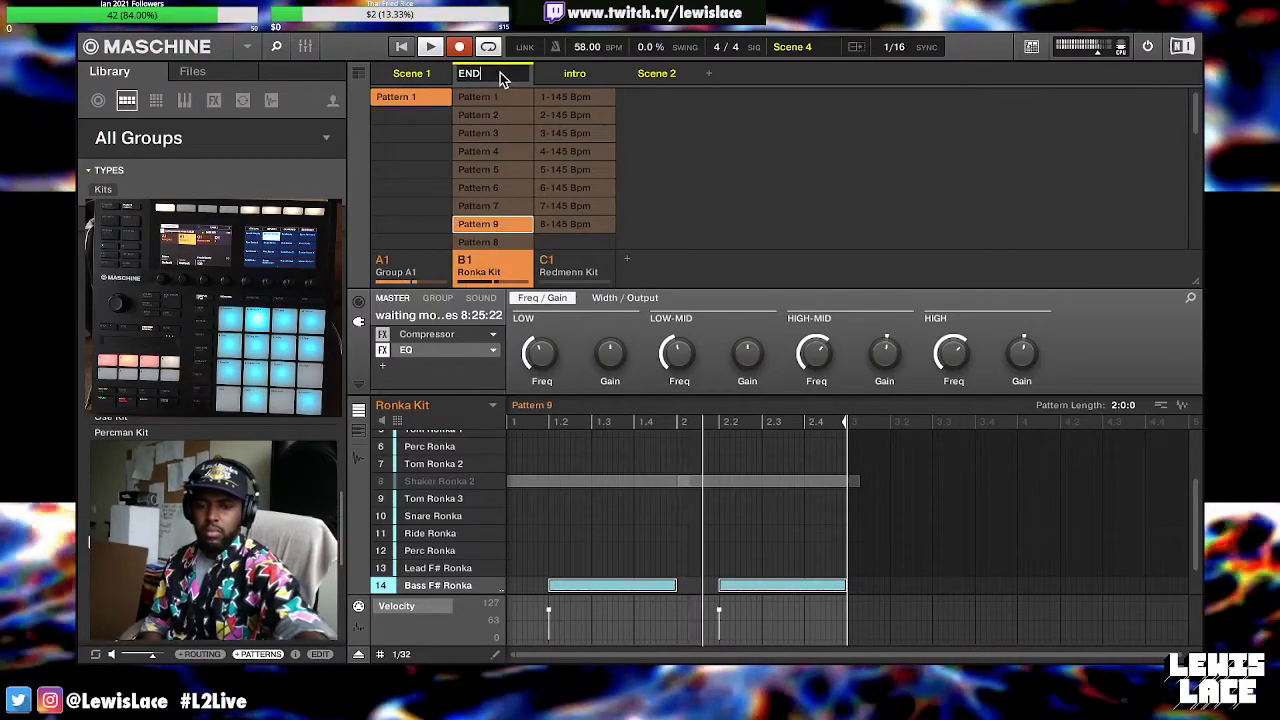
pyautogui.press('Return')
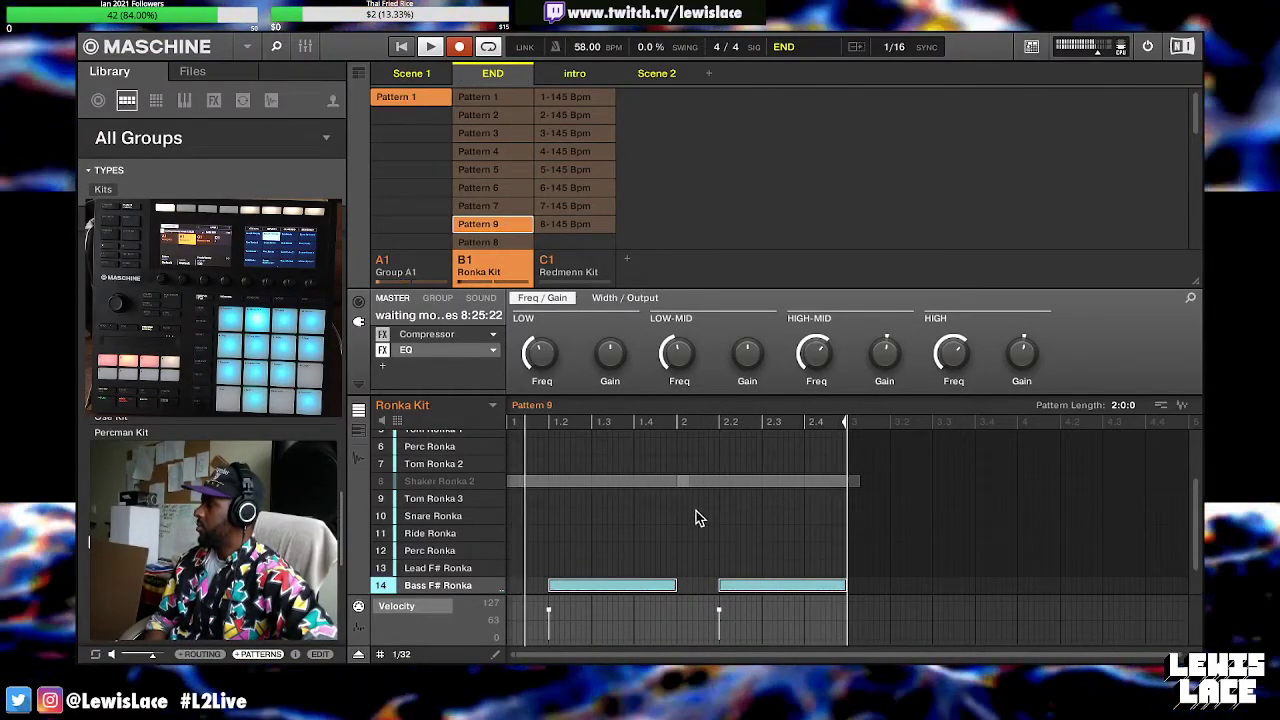
# Delete all Shaker Ronka 2, Circuit Alecia and Kick Ronka notes from Ronka Kit's Pattern 9 in the END scene
pyautogui.moveTo(694, 471); pyautogui.dragTo(487, 480)
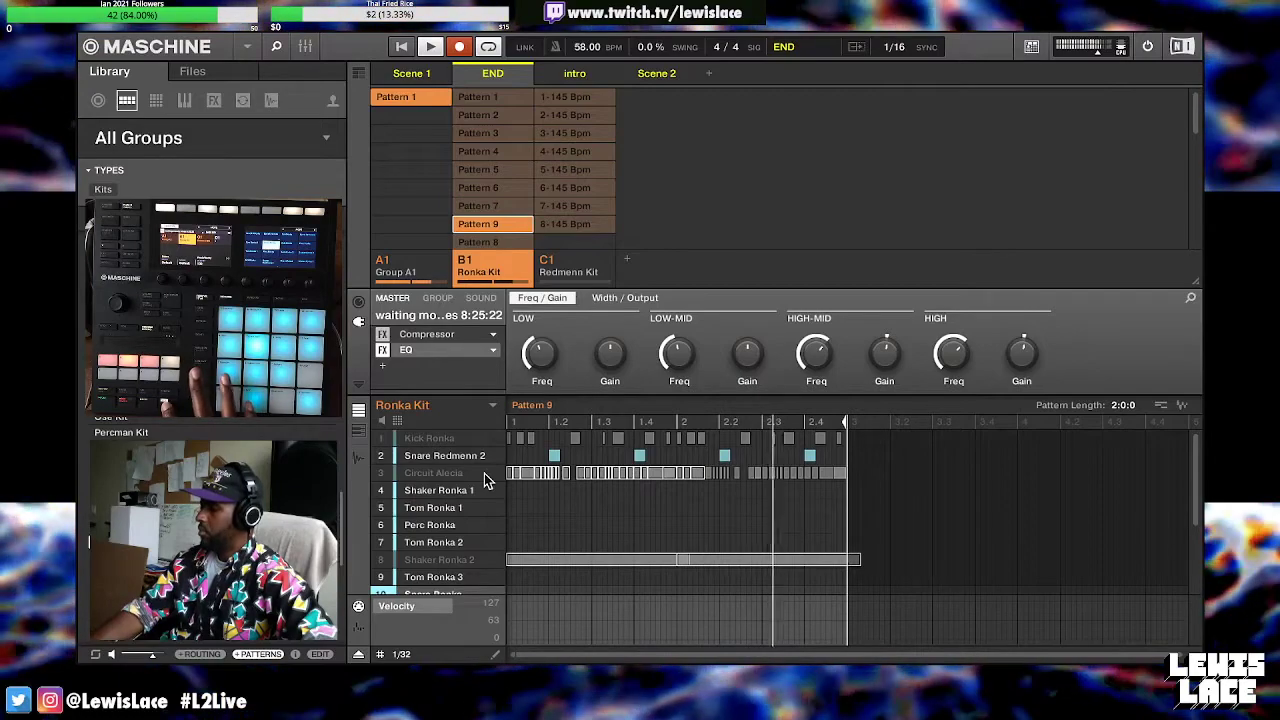
pyautogui.press('Delete')
pyautogui.moveTo(679, 463); pyautogui.dragTo(866, 490)
pyautogui.press('Delete')
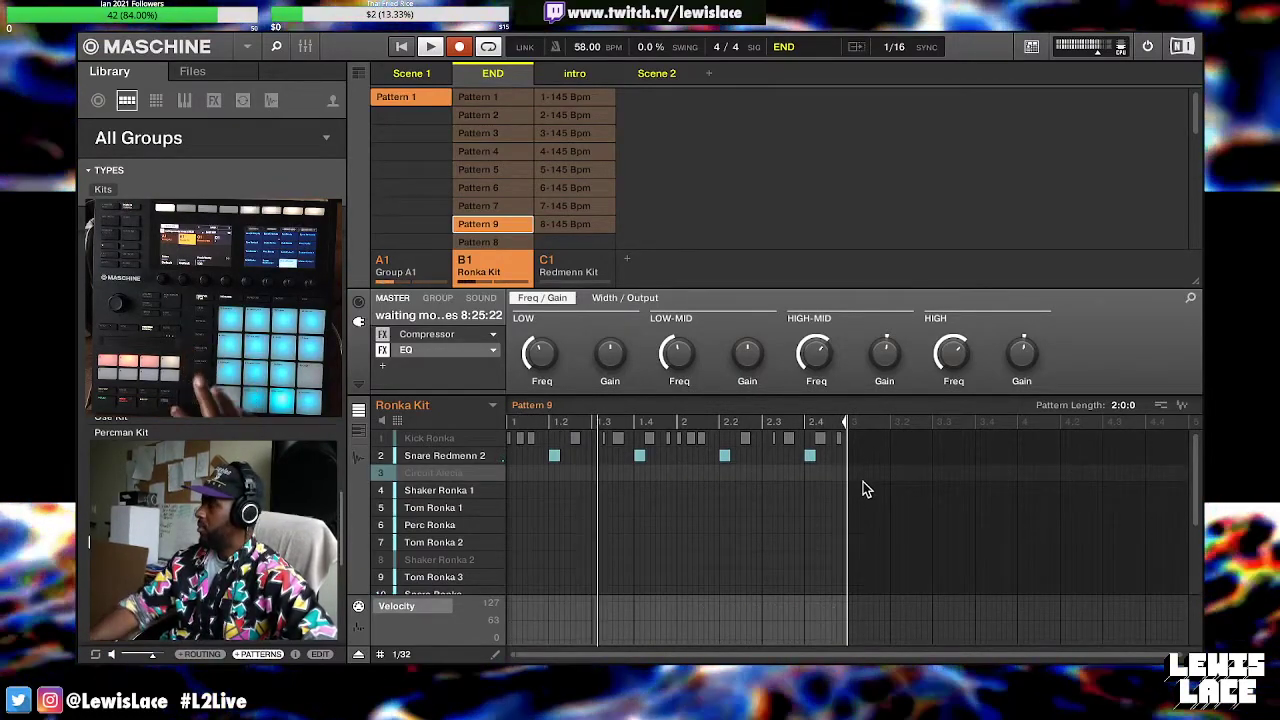
pyautogui.hotkey('ctrl', 'a')
pyautogui.press('Delete')
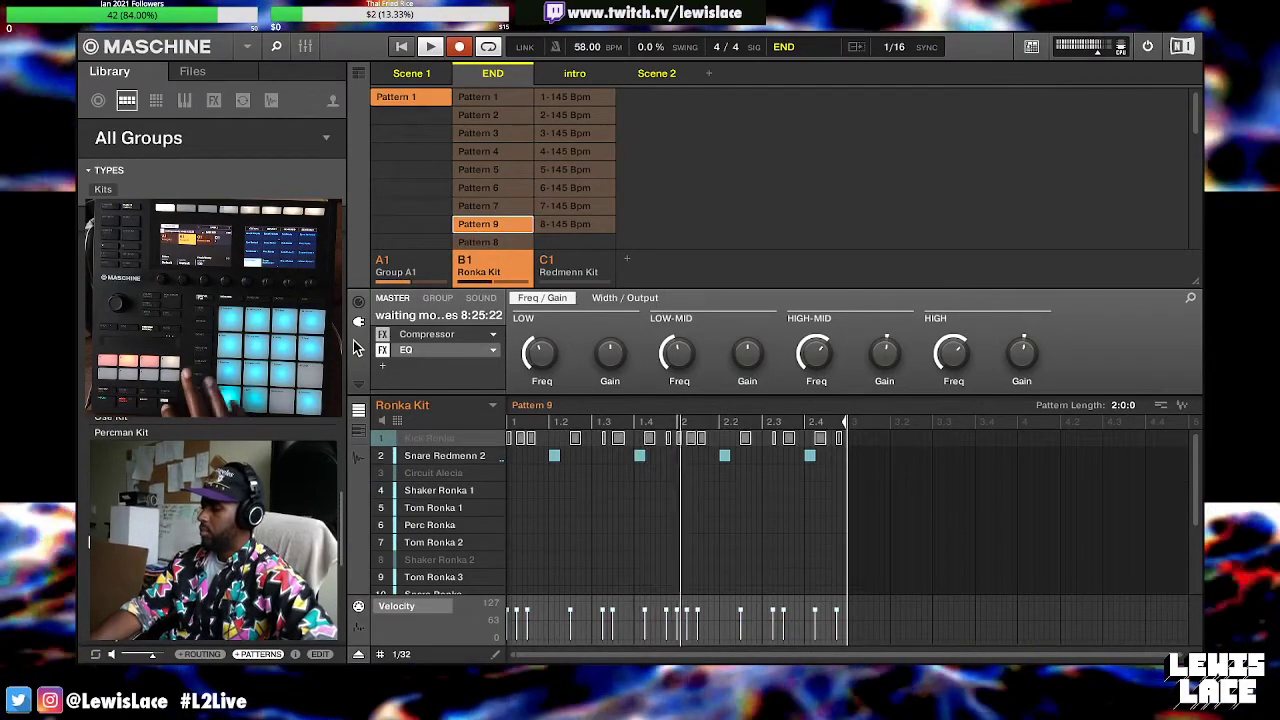
# Move the END scene to the last position after Scene 2, and collapse the pattern editor's velocity lane
pyautogui.scroll(-3, 572, 542)
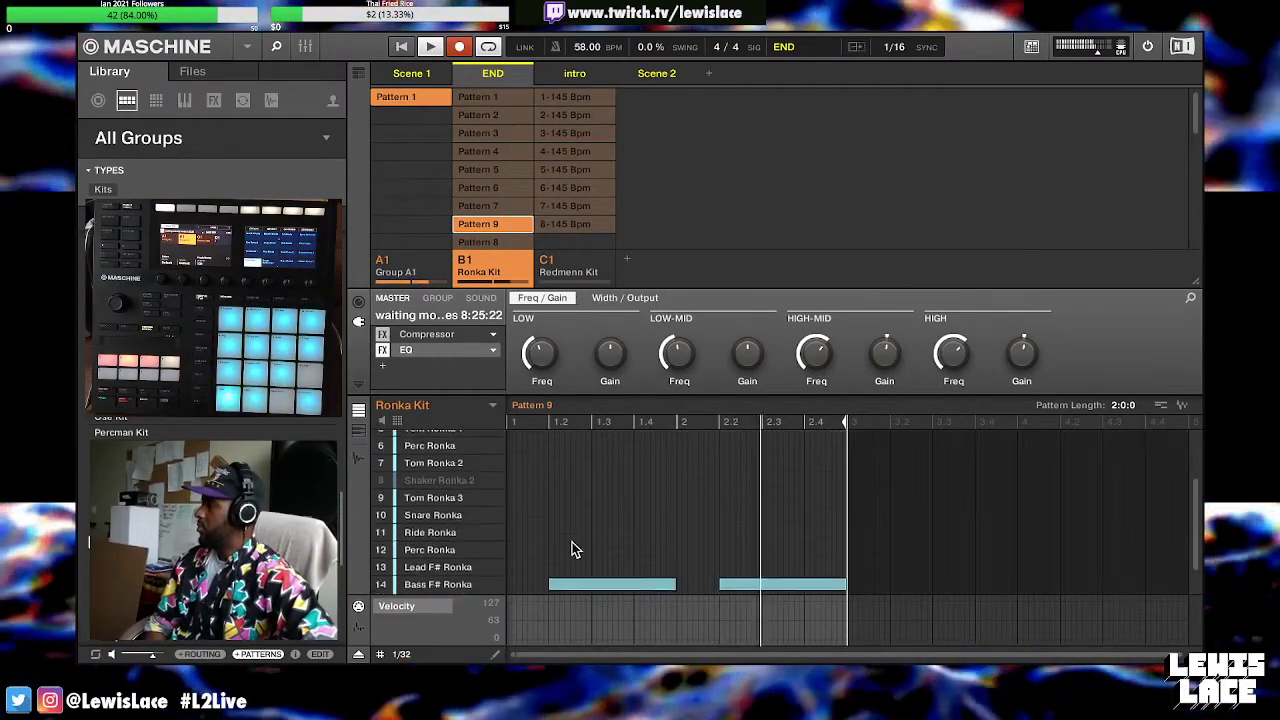
pyautogui.moveTo(650, 78); pyautogui.dragTo(703, 84)
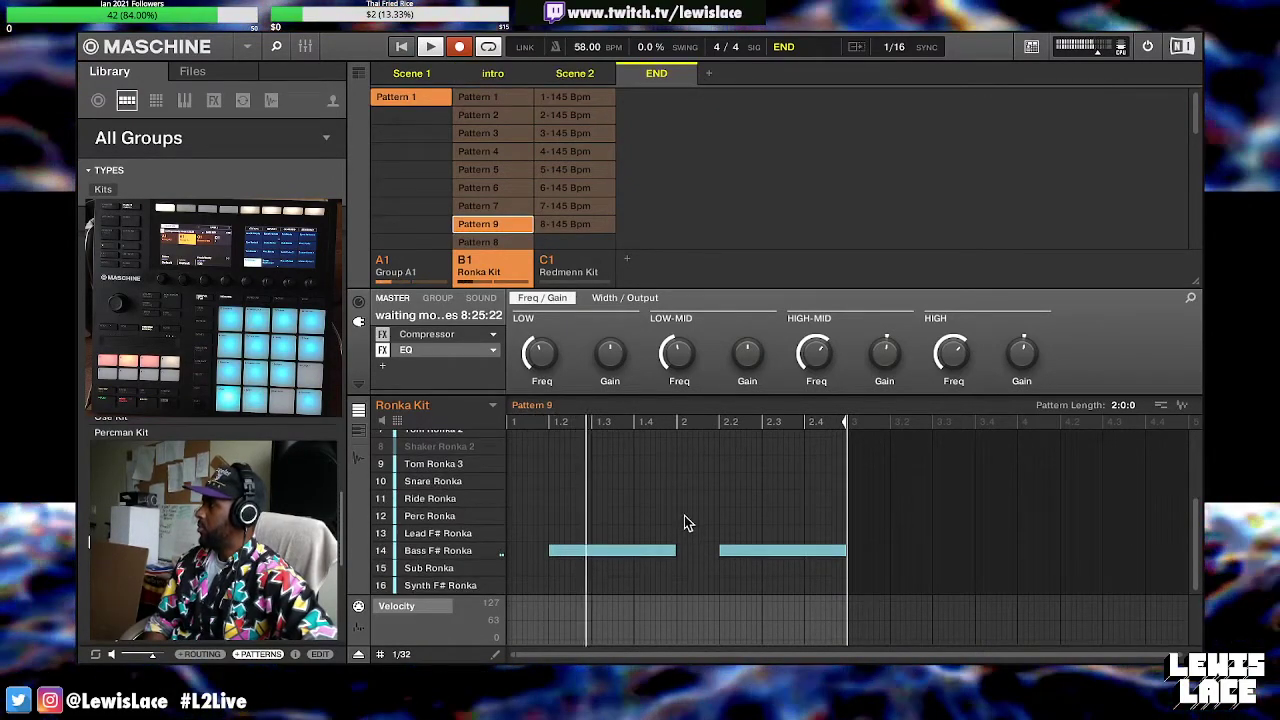
pyautogui.click(358, 655)
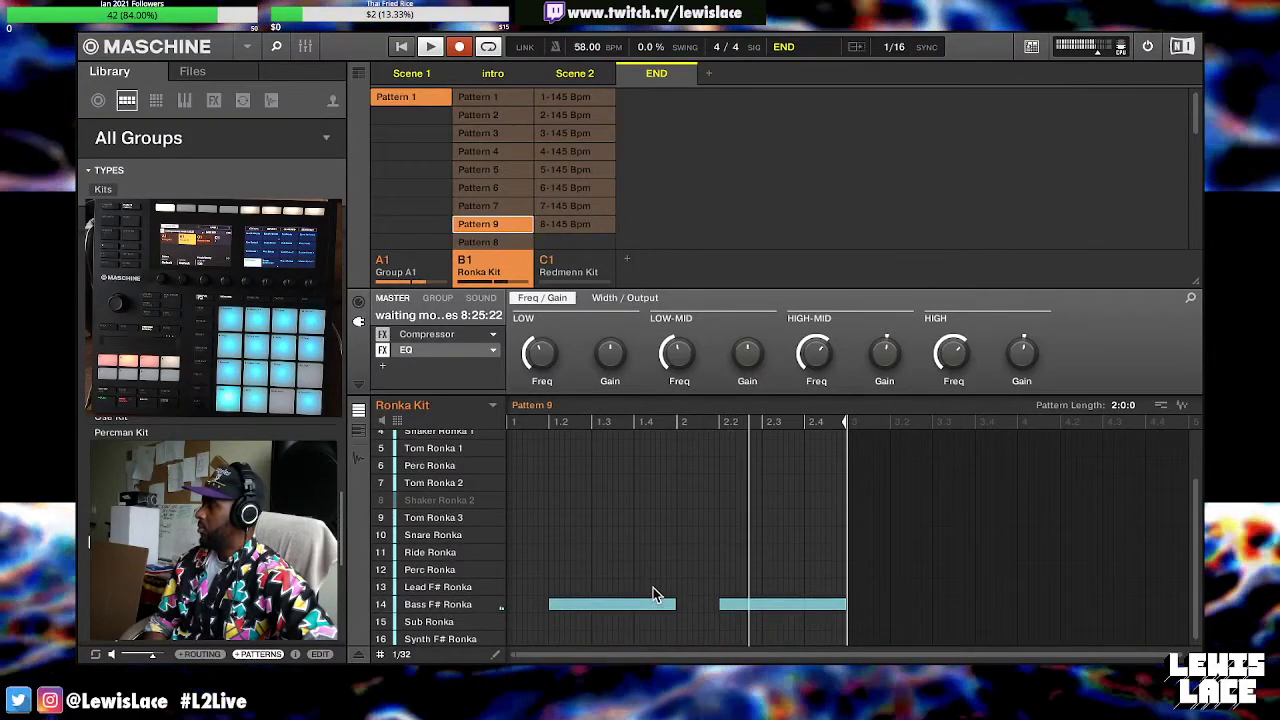
# Move Ronka Kit's Pattern 9 to the empty slot directly below Pattern 8
pyautogui.scroll(2, 655, 595)
pyautogui.scroll(-2, 655, 595)
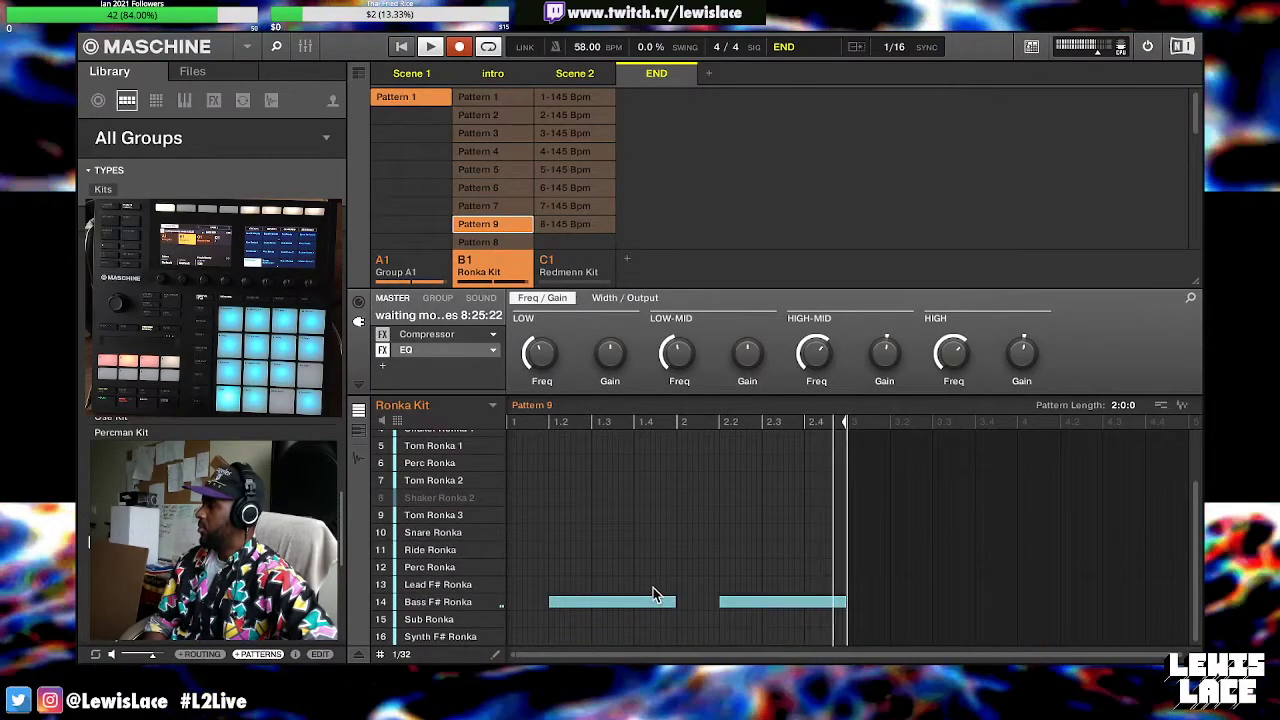
pyautogui.scroll(4, 652, 595)
pyautogui.scroll(-2, 518, 226)
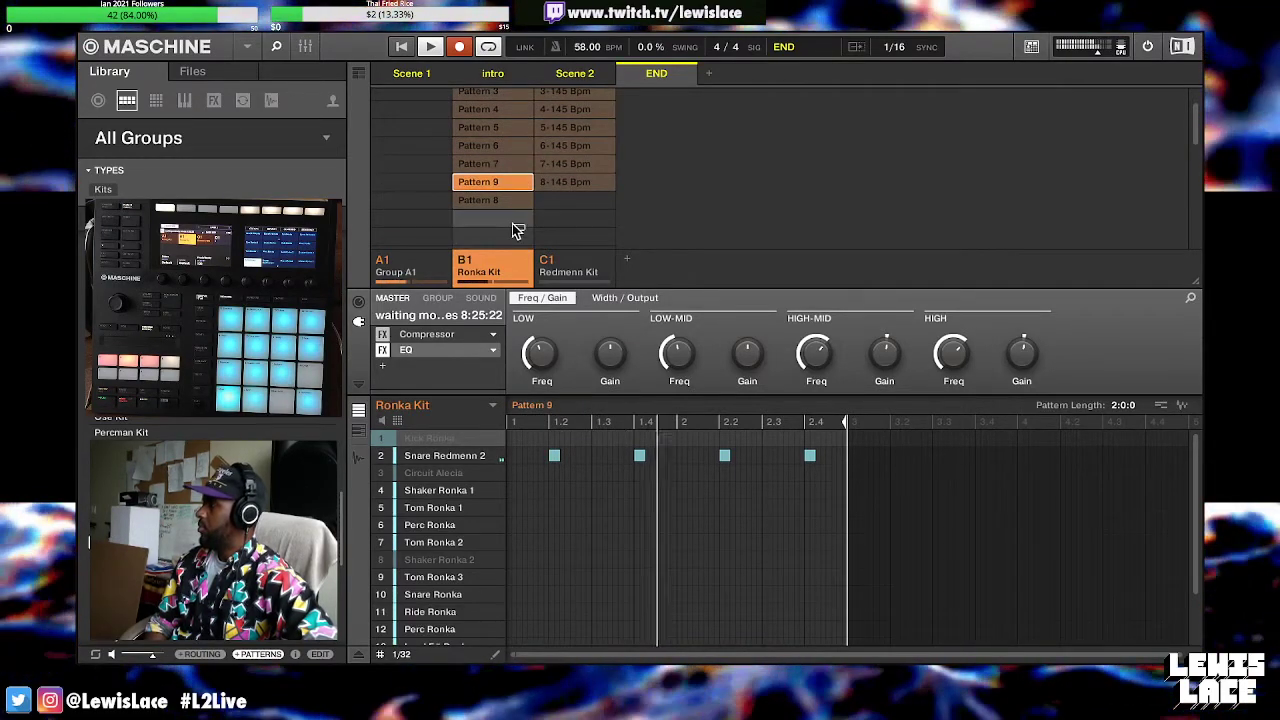
pyautogui.moveTo(512, 222); pyautogui.dragTo(512, 222)
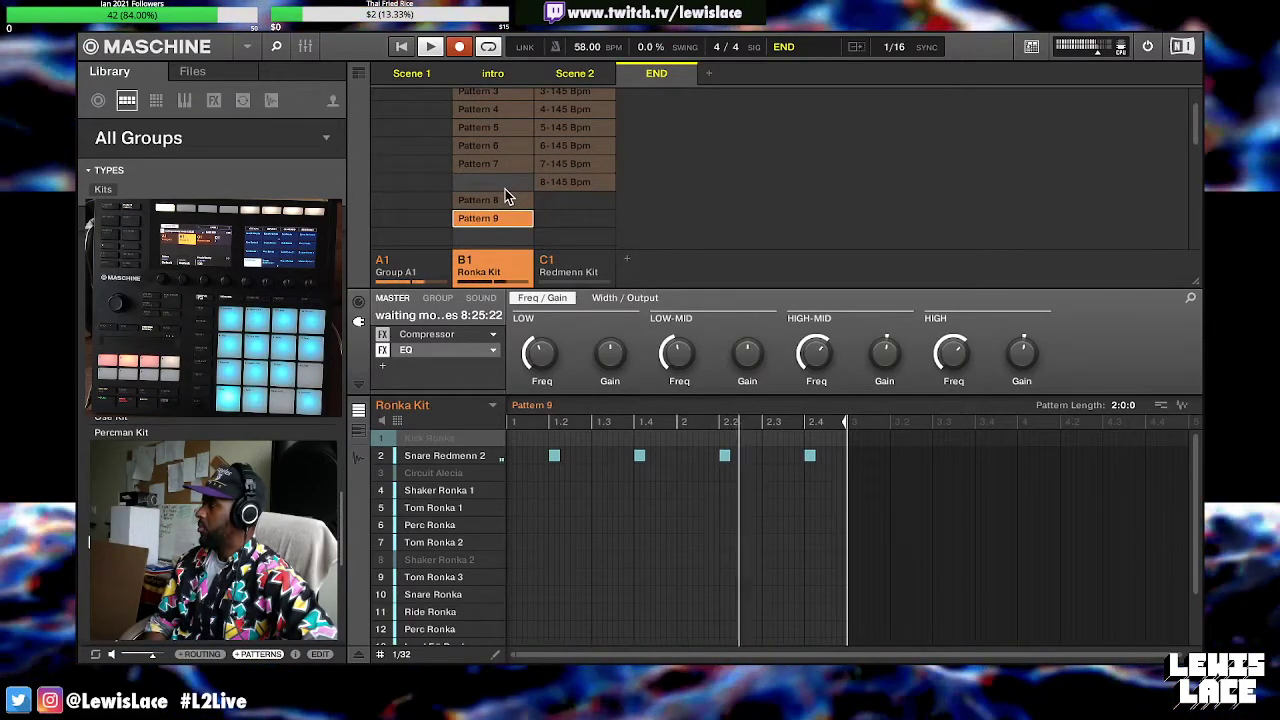
pyautogui.scroll(2, 505, 192)
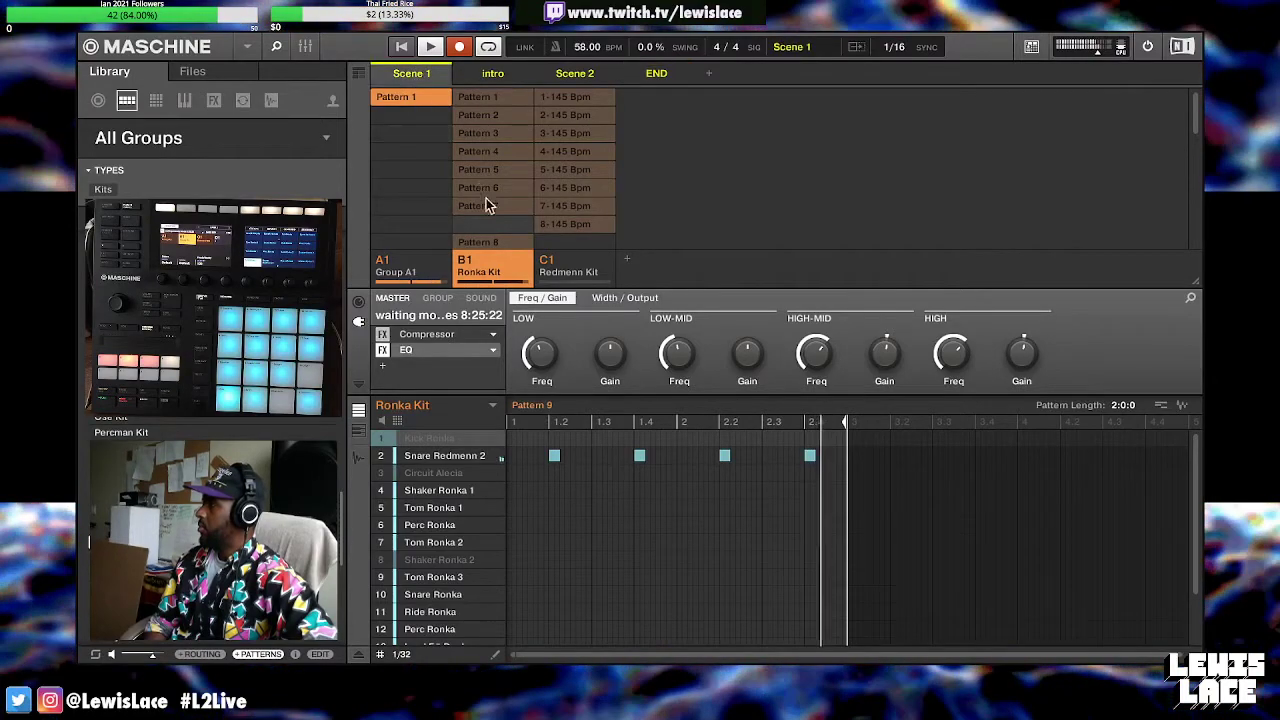
# Assign Ronka Kit's Pattern 7 in Scene 1 and move the Shaker Ronka 2 sound up to slot 4, above Shaker Ronka 1
pyautogui.click(493, 207)
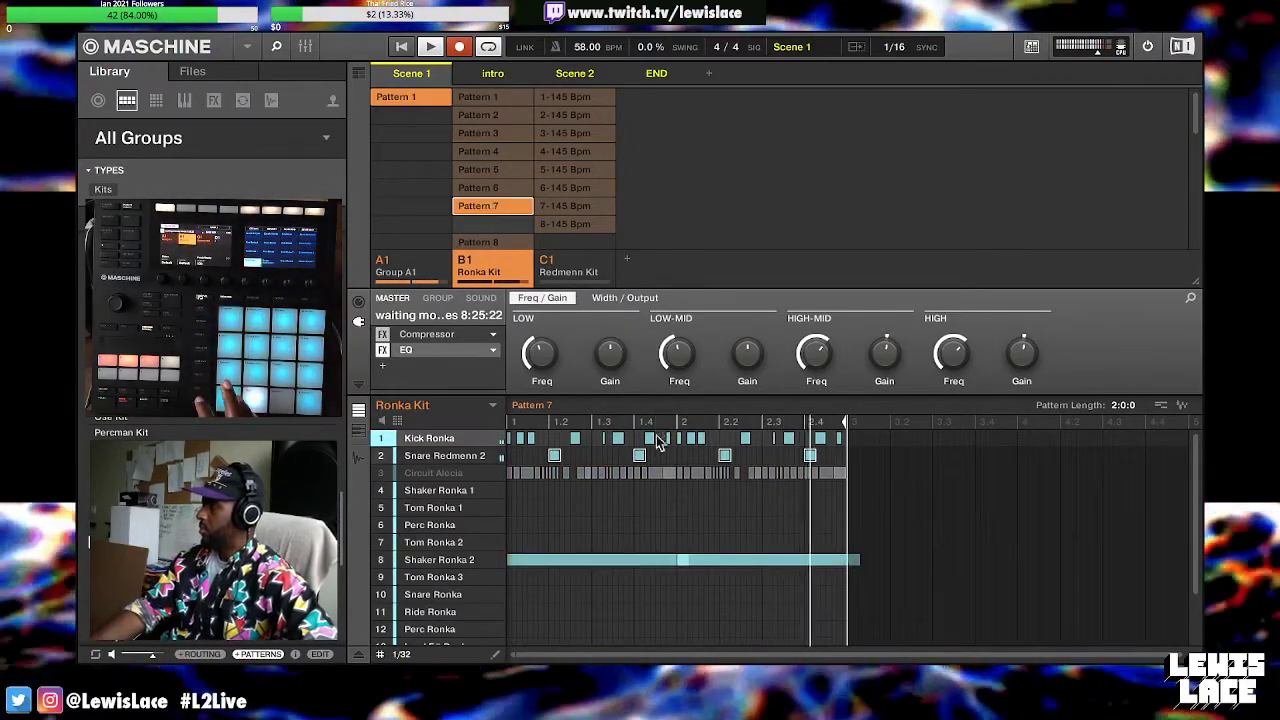
pyautogui.click(465, 560)
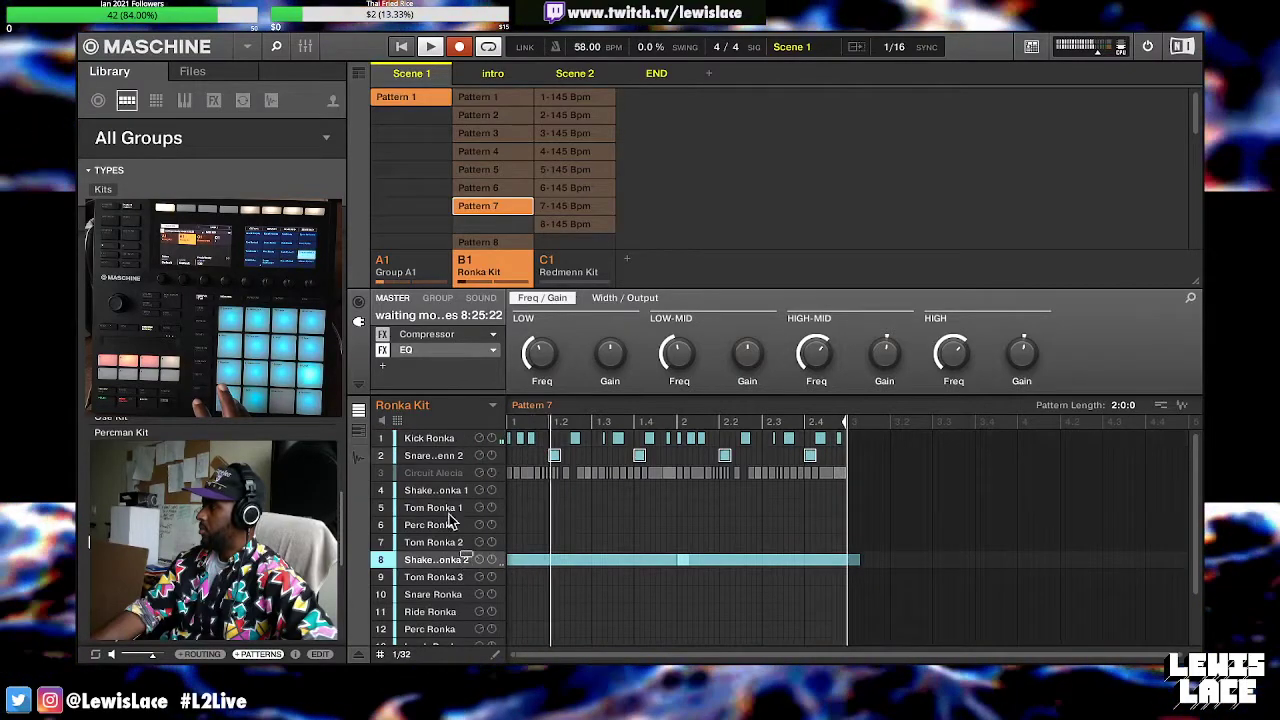
pyautogui.moveTo(443, 480); pyautogui.dragTo(445, 482)
pyautogui.scroll(-3, 663, 608)
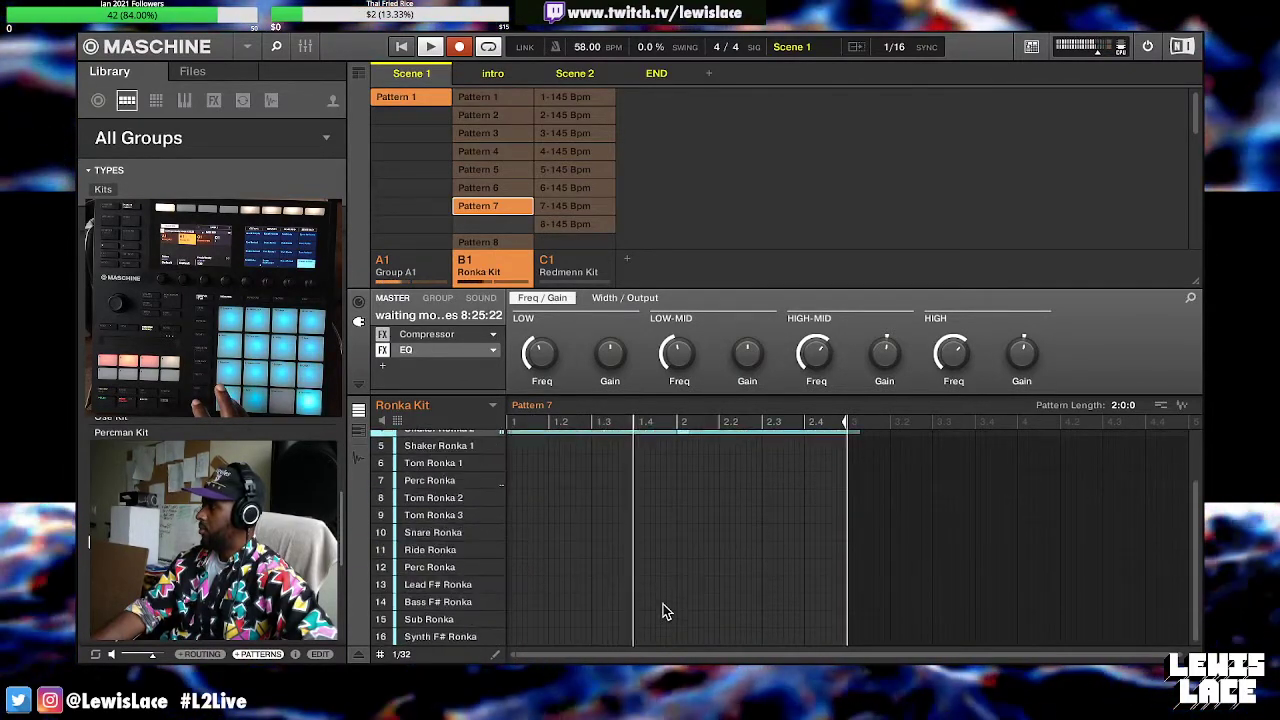
pyautogui.scroll(3, 663, 606)
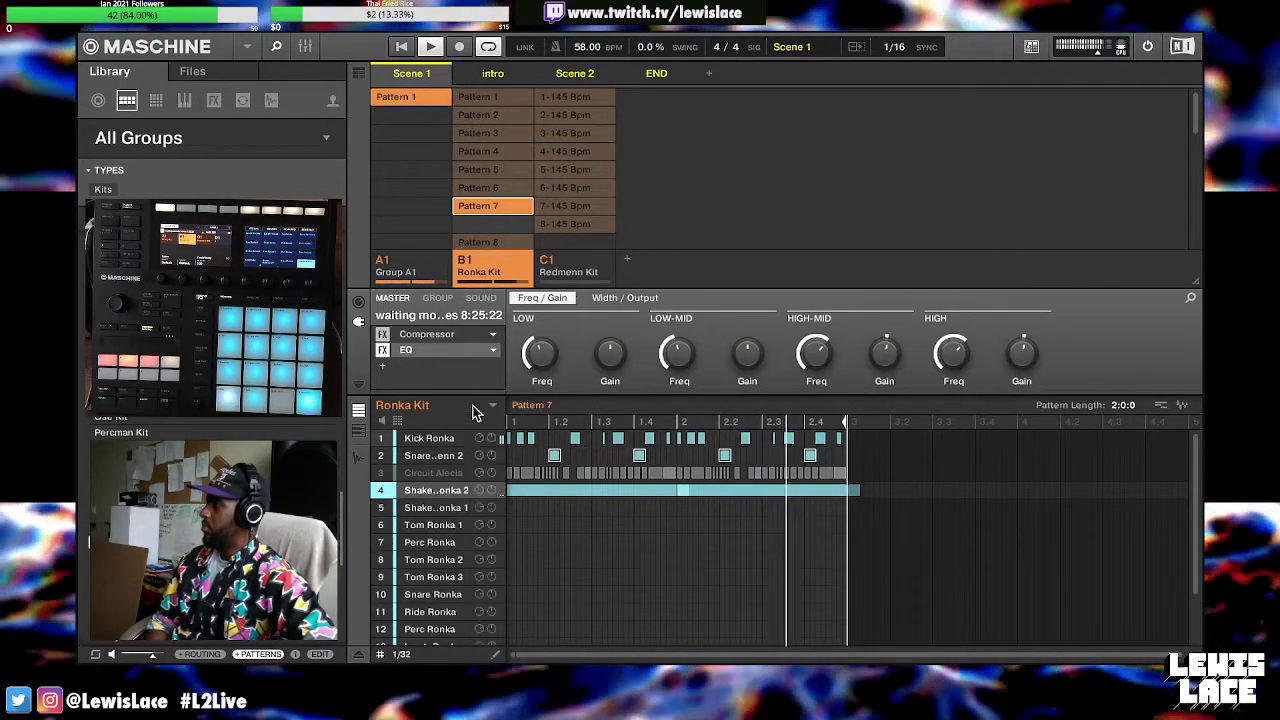
# Add the internal Flanger effect to the Shaker Ronka 2 sound, lower its Frequency and Feedback, and set its Mix to 57%
pyautogui.click(480, 299)
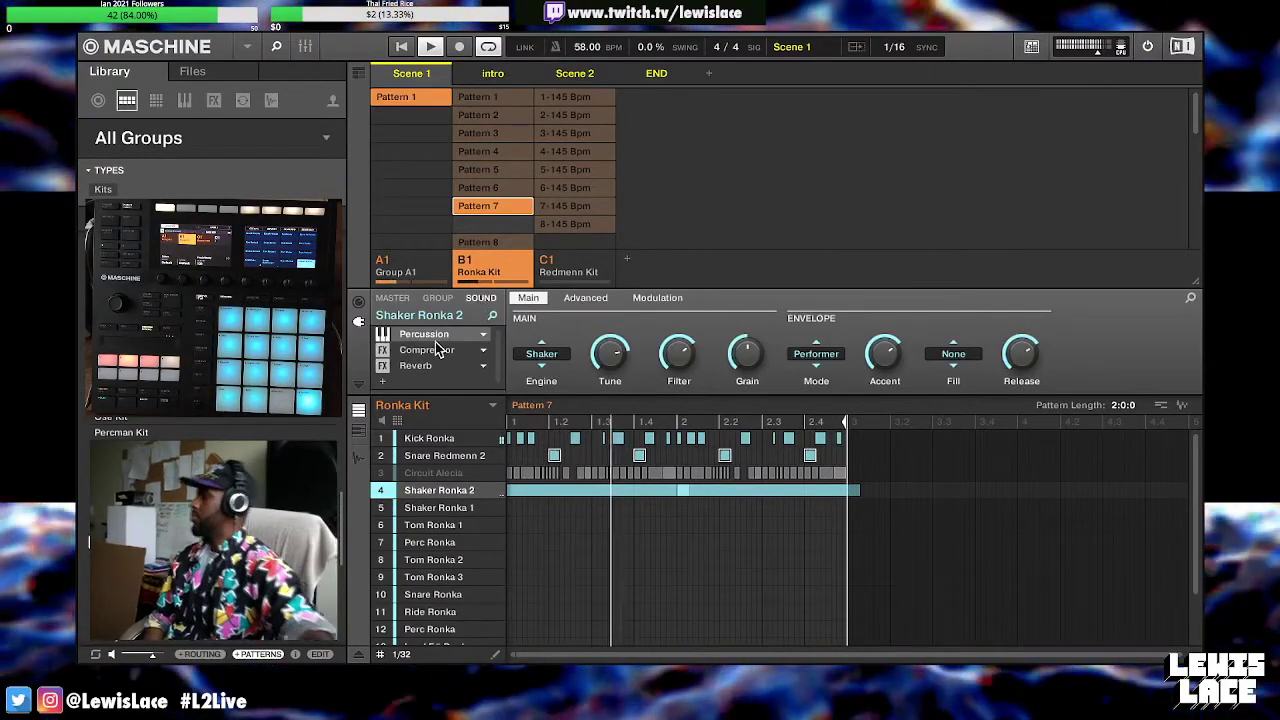
pyautogui.click(384, 381)
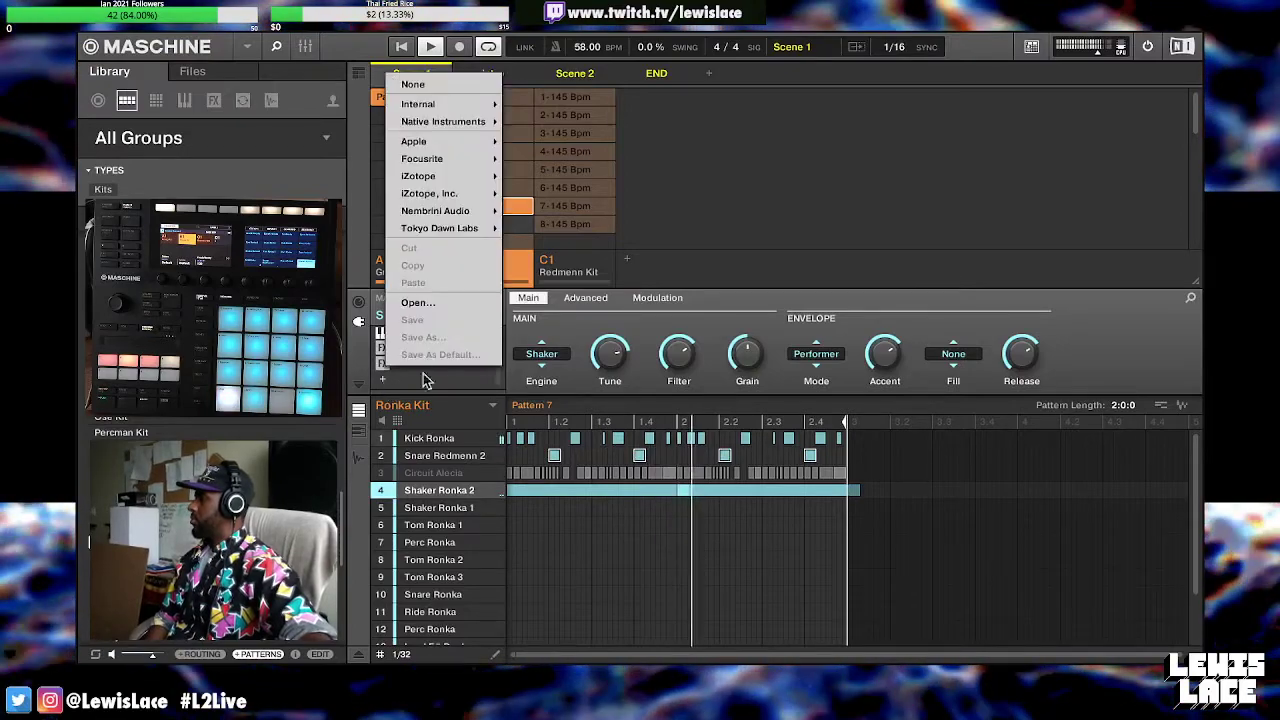
pyautogui.moveTo(446, 103)
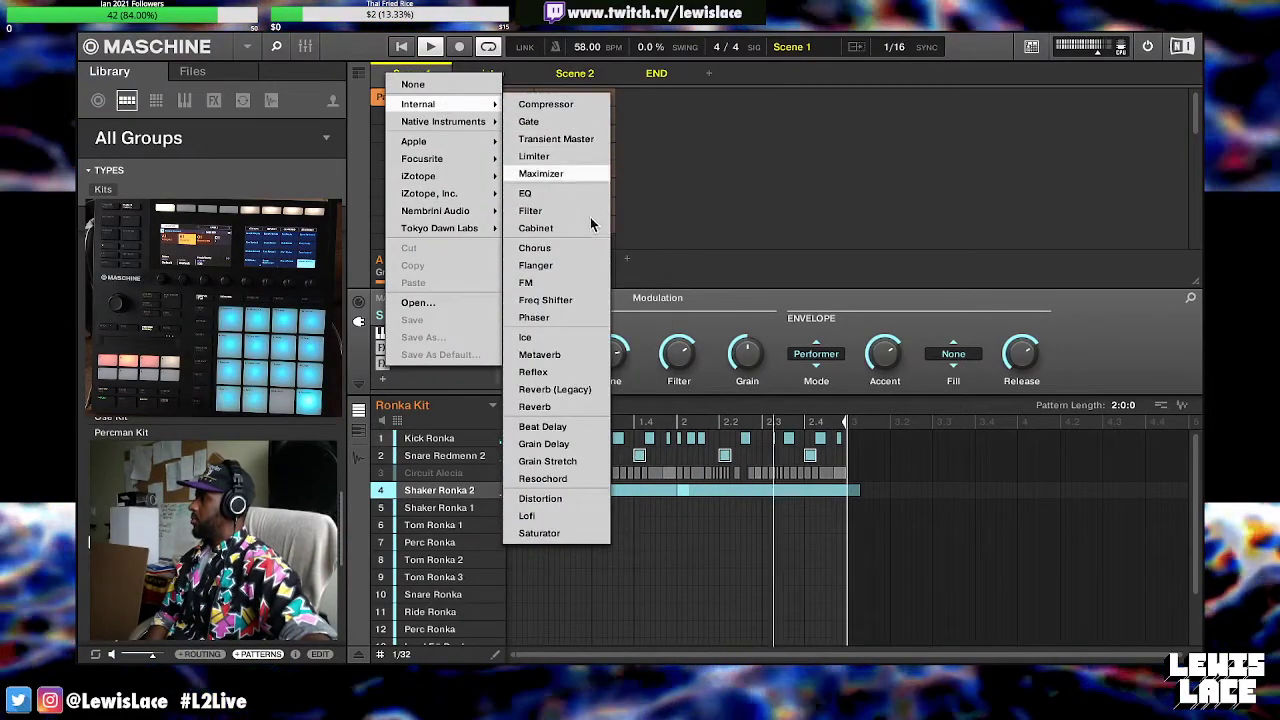
pyautogui.click(558, 267)
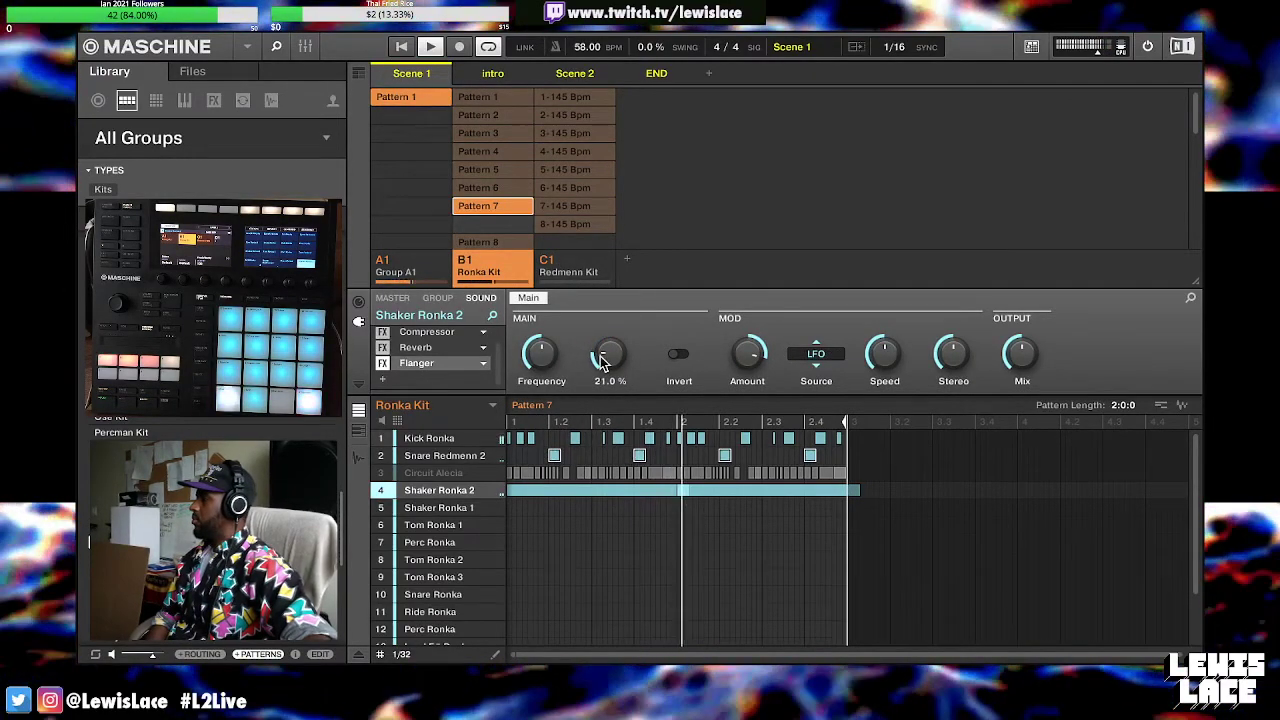
pyautogui.moveTo(545, 356)
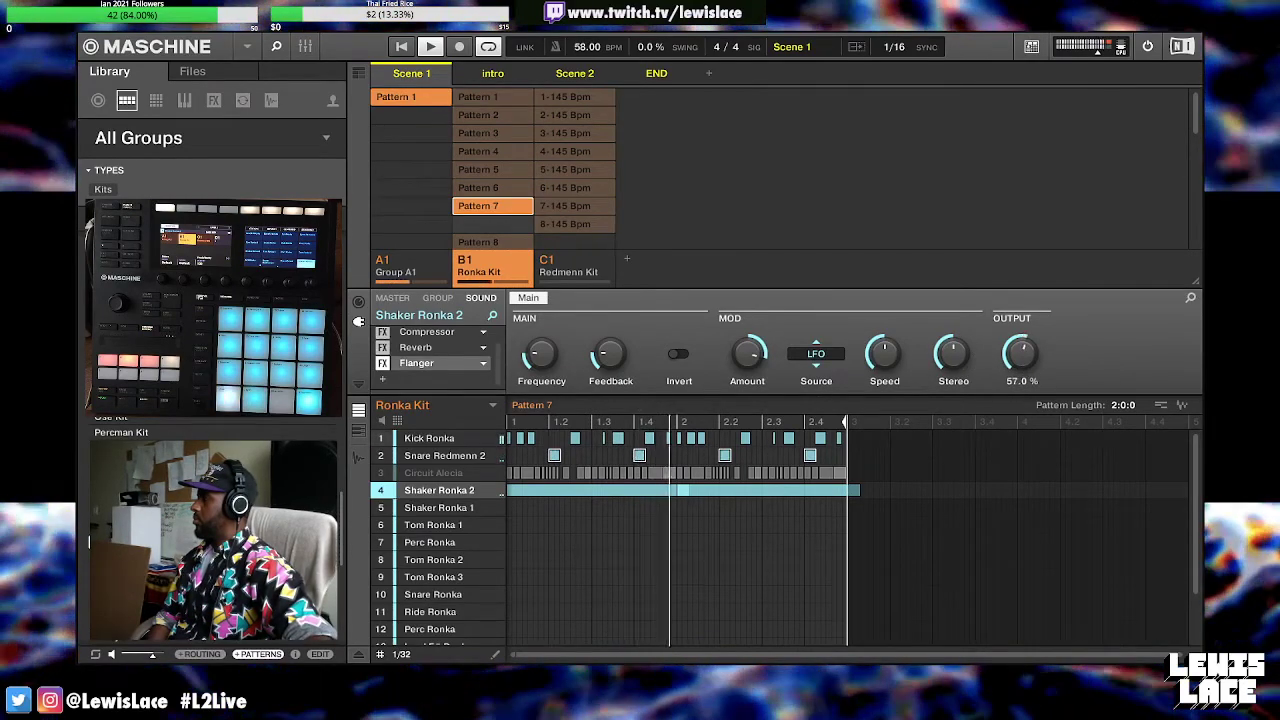
# Add the internal Ice effect to Shaker Ronka 2, raise its Ice amount, set Size to about 58% and adjust the Mix
pyautogui.click(388, 382)
pyautogui.moveTo(455, 125)
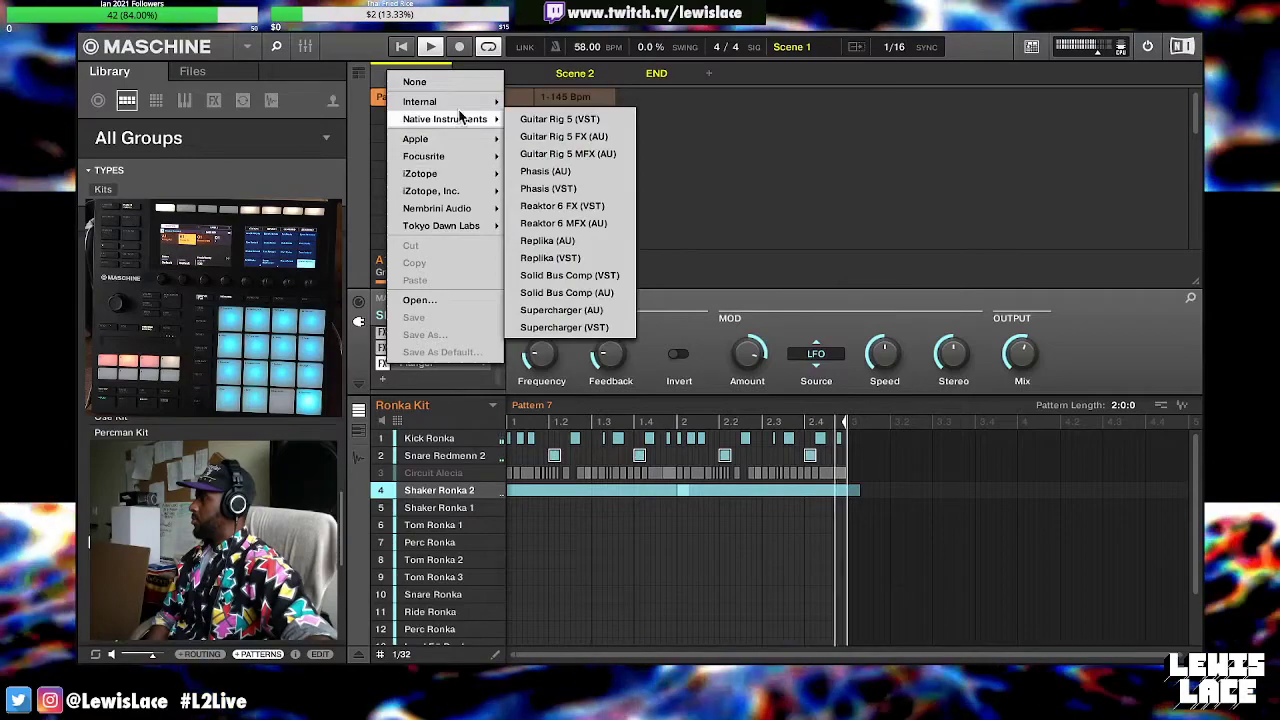
pyautogui.moveTo(455, 101)
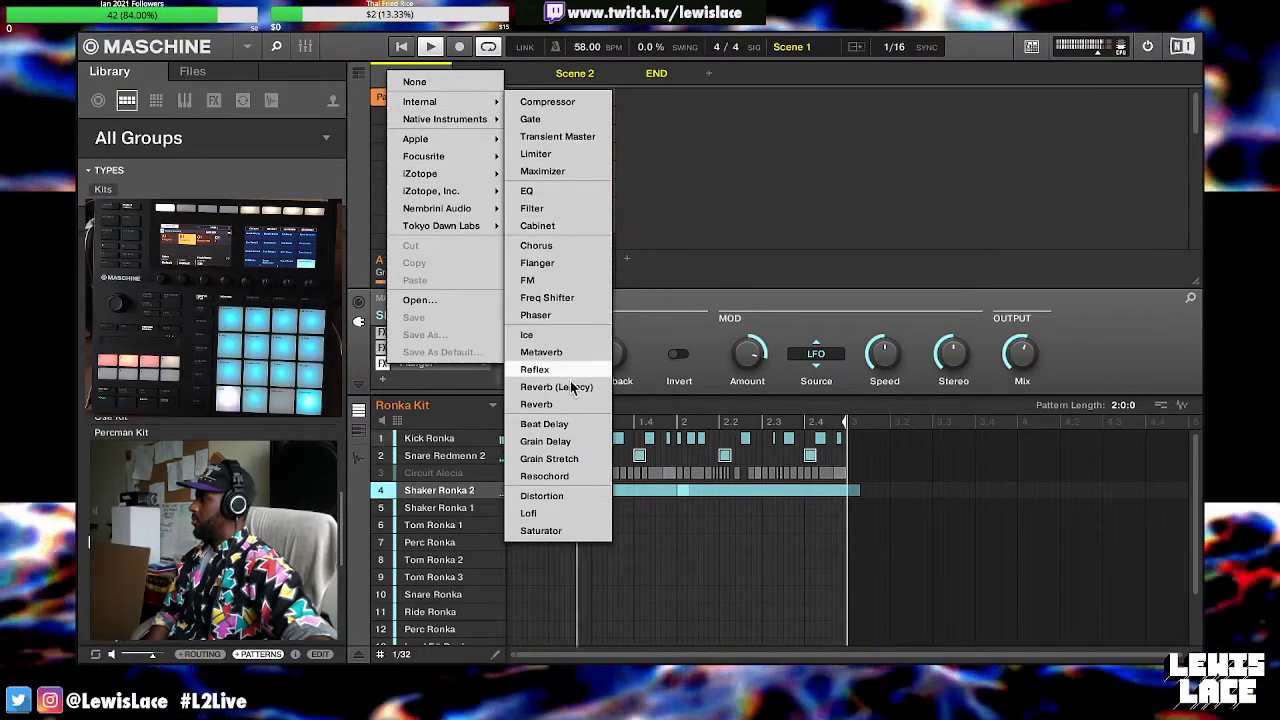
pyautogui.click(560, 334)
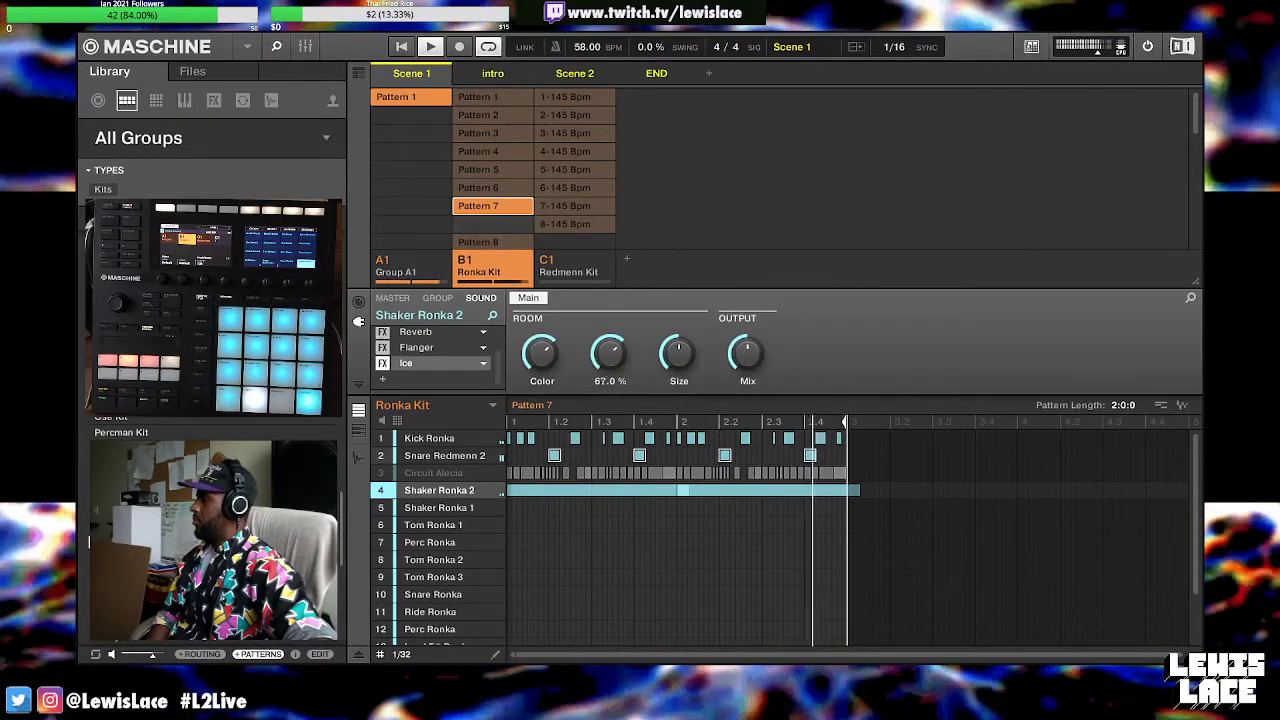
pyautogui.click(669, 365)
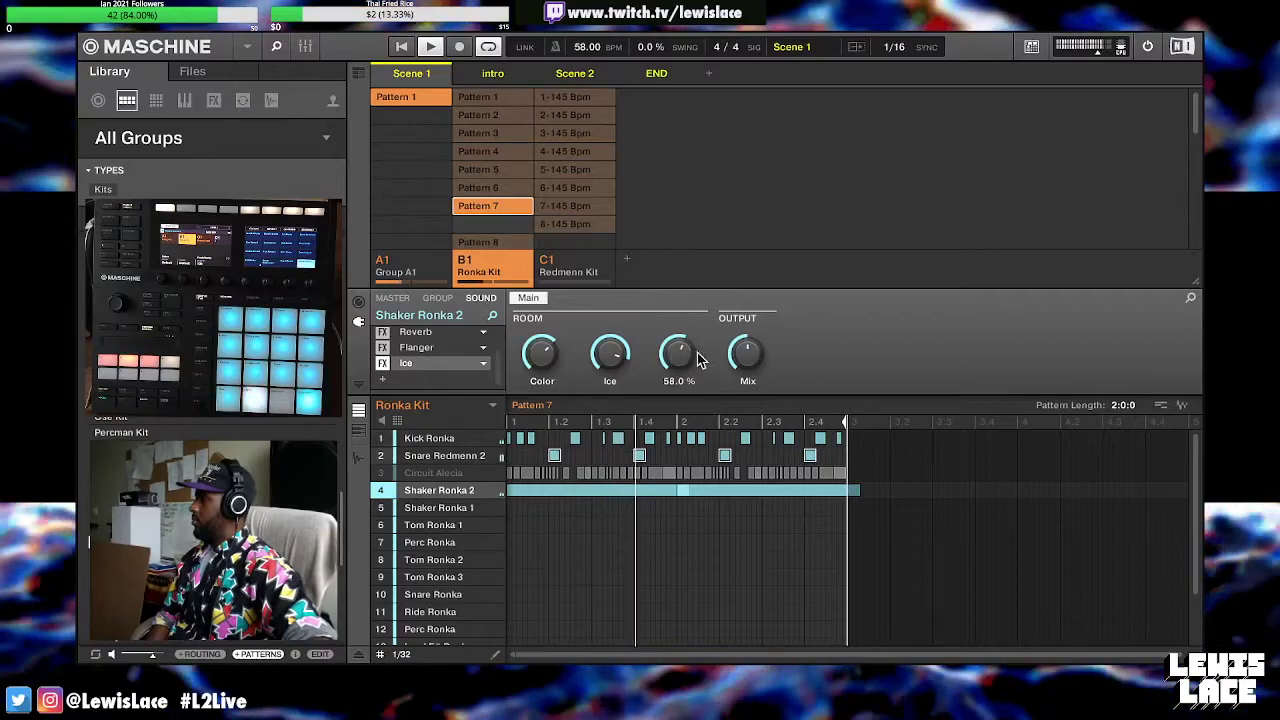
pyautogui.moveTo(745, 355); pyautogui.dragTo(748, 362)
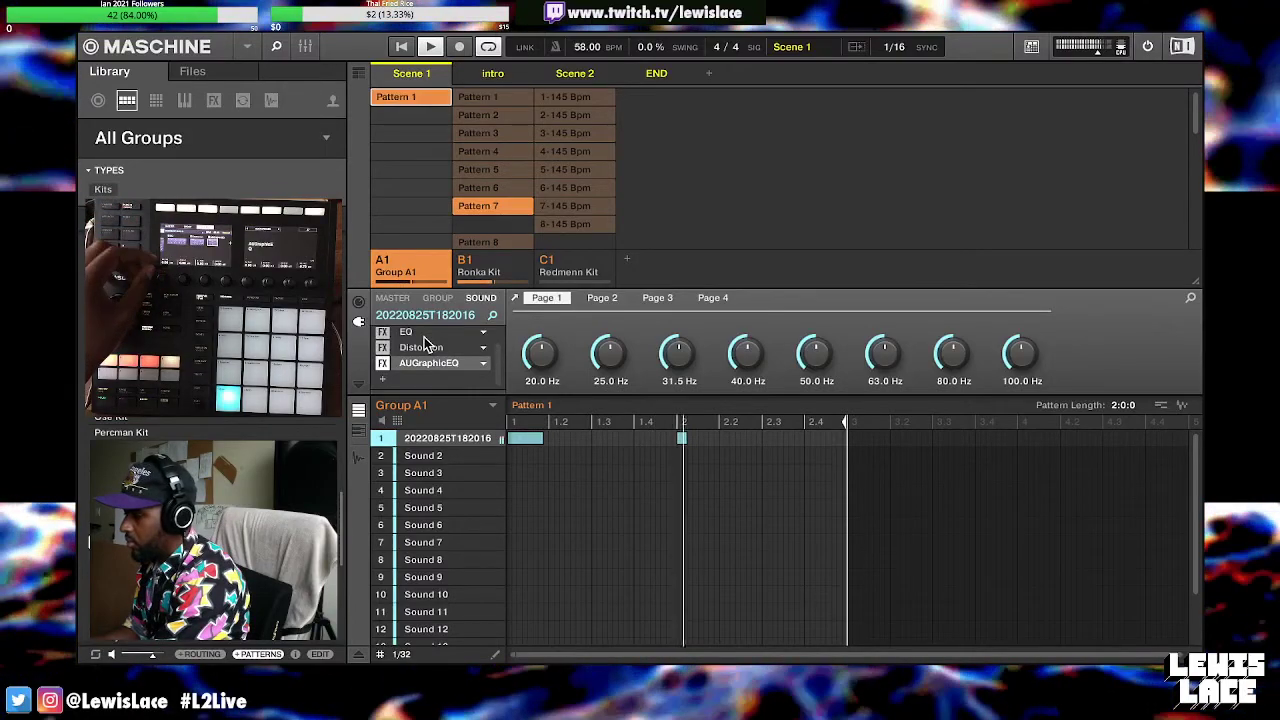
# Show the EQ on Group A1's sampled recording, and create a new scene after END containing only Group A1's Pattern 1
pyautogui.click(424, 346)
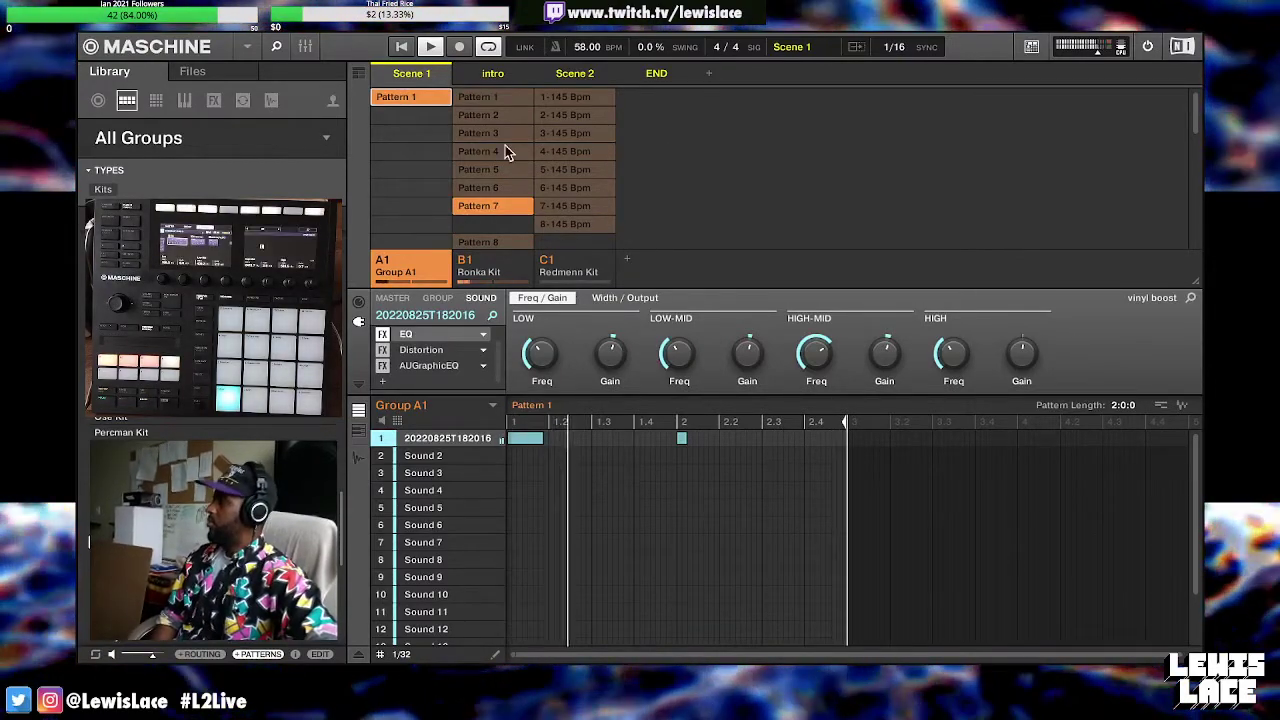
pyautogui.click(656, 76)
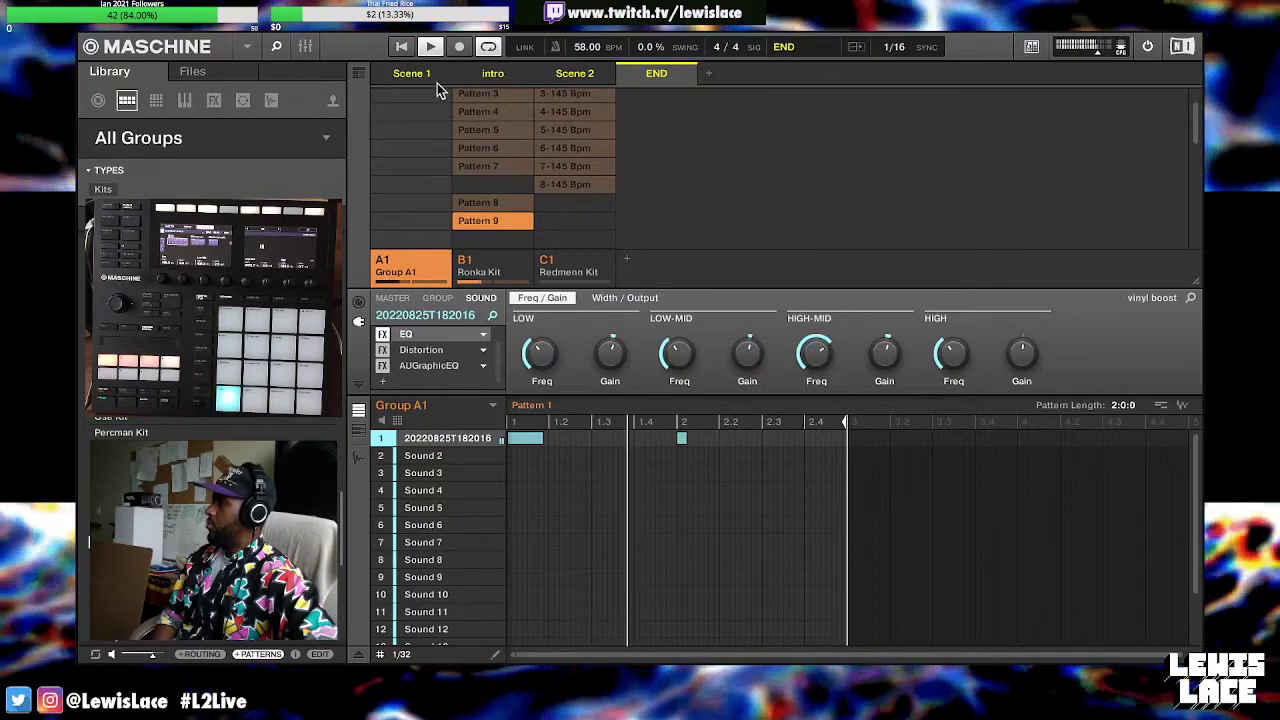
pyautogui.click(711, 75)
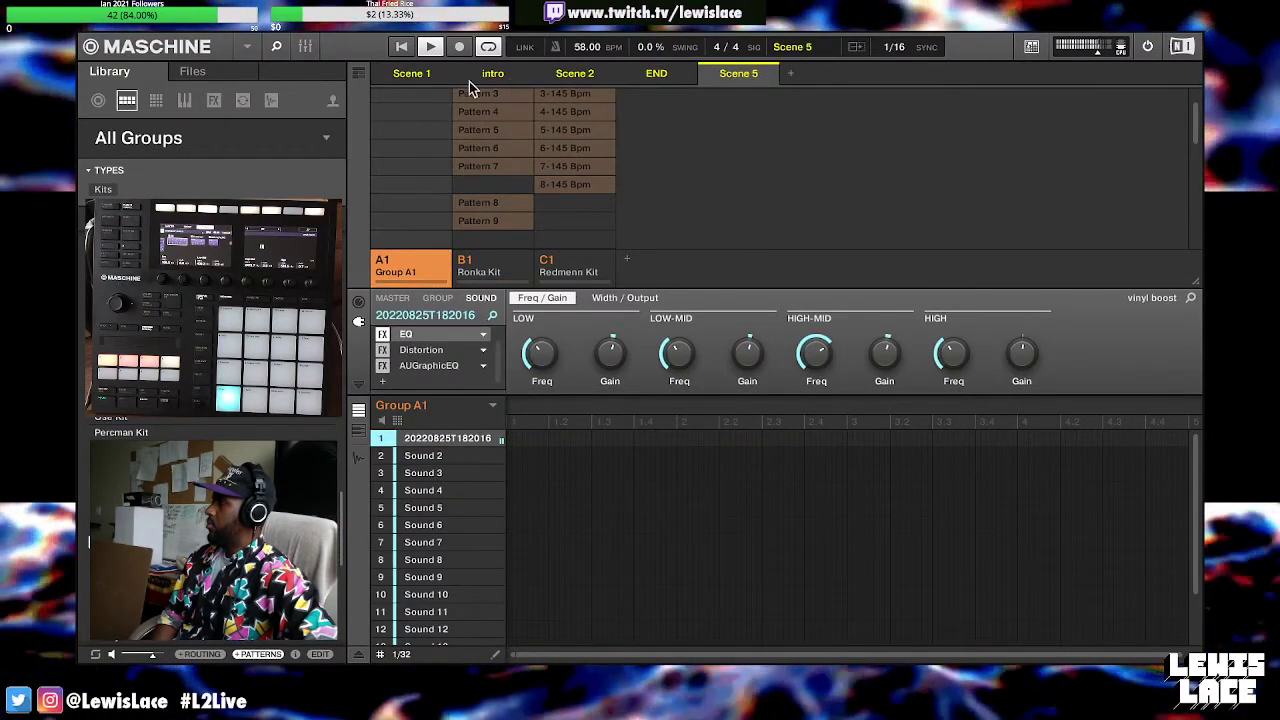
pyautogui.scroll(2, 426, 170)
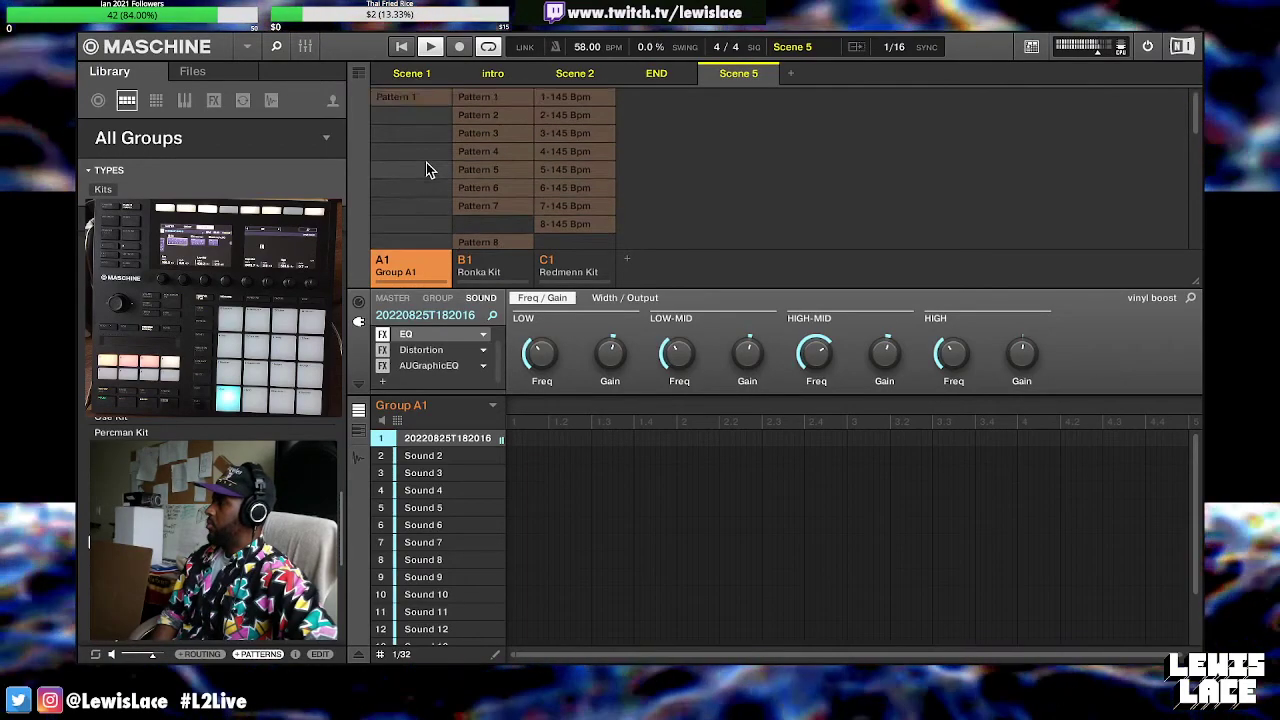
pyautogui.click(430, 100)
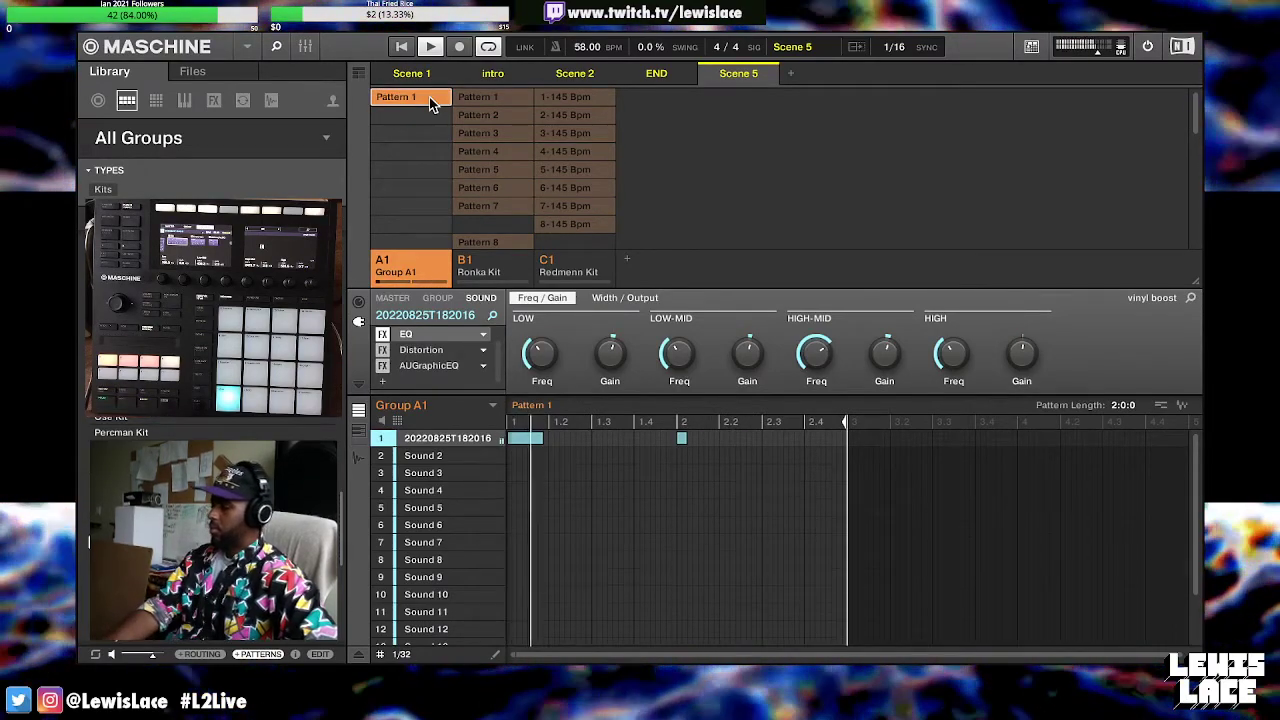
# Rename Scene 5 as SOLO and move it ahead of Scene 1 so it comes first in the scene order
pyautogui.doubleClick(731, 72)
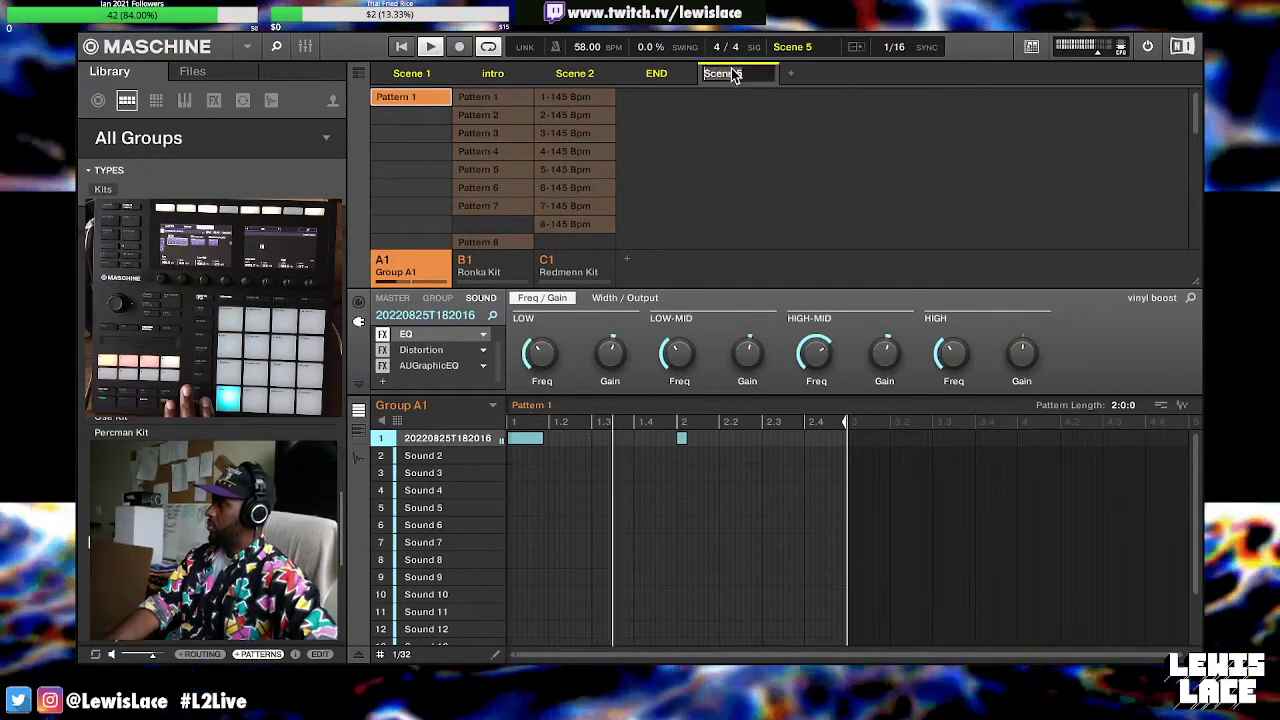
pyautogui.write('SOLO')
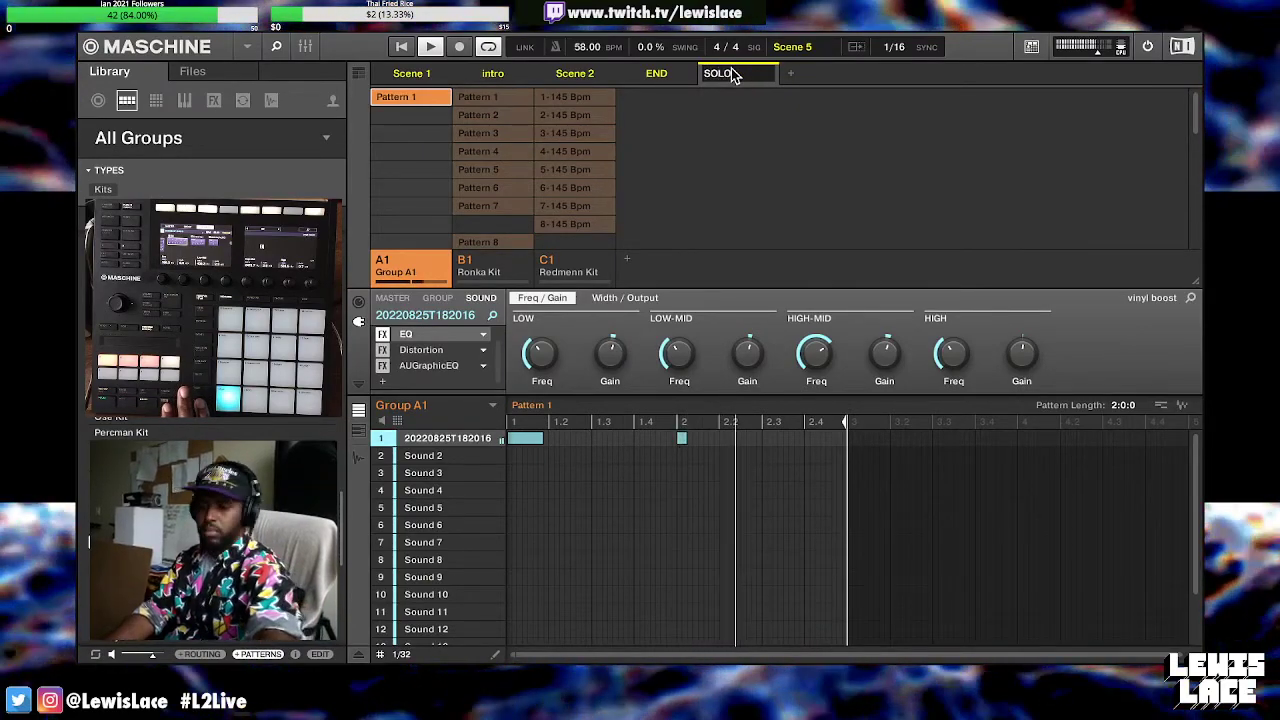
pyautogui.press('Return')
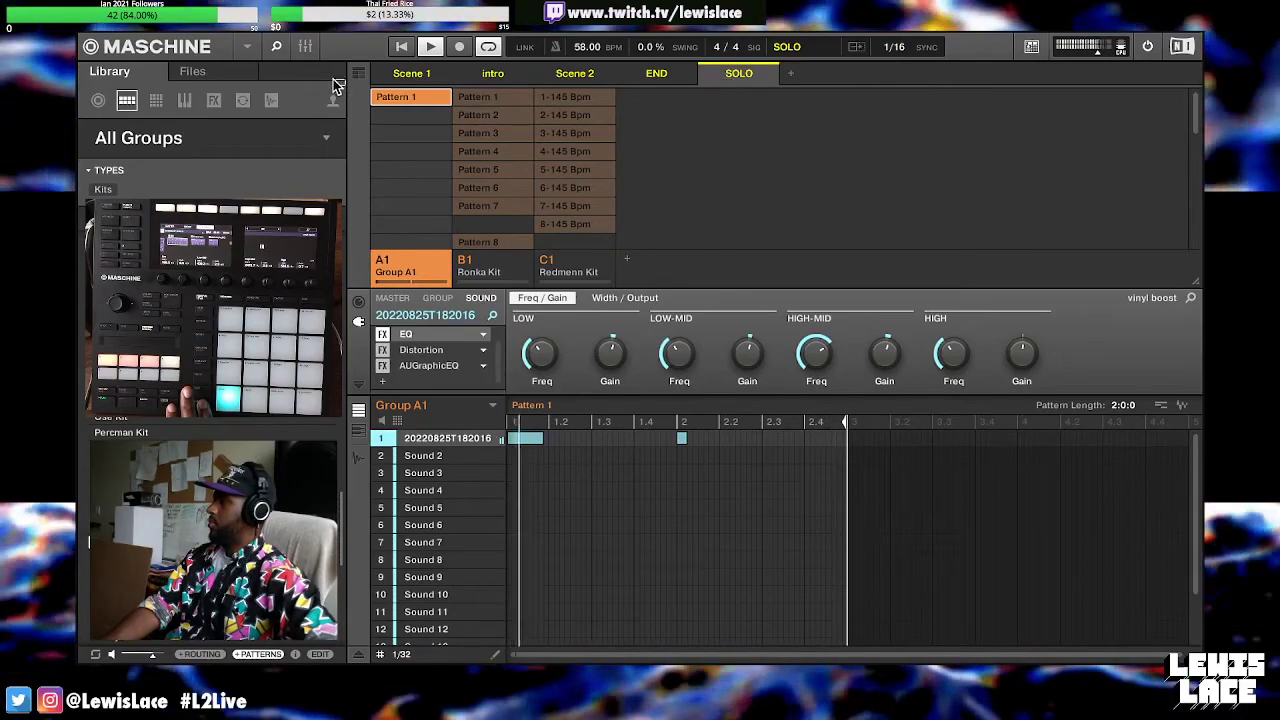
pyautogui.moveTo(393, 80); pyautogui.dragTo(393, 80)
pyautogui.rightClick(392, 79)
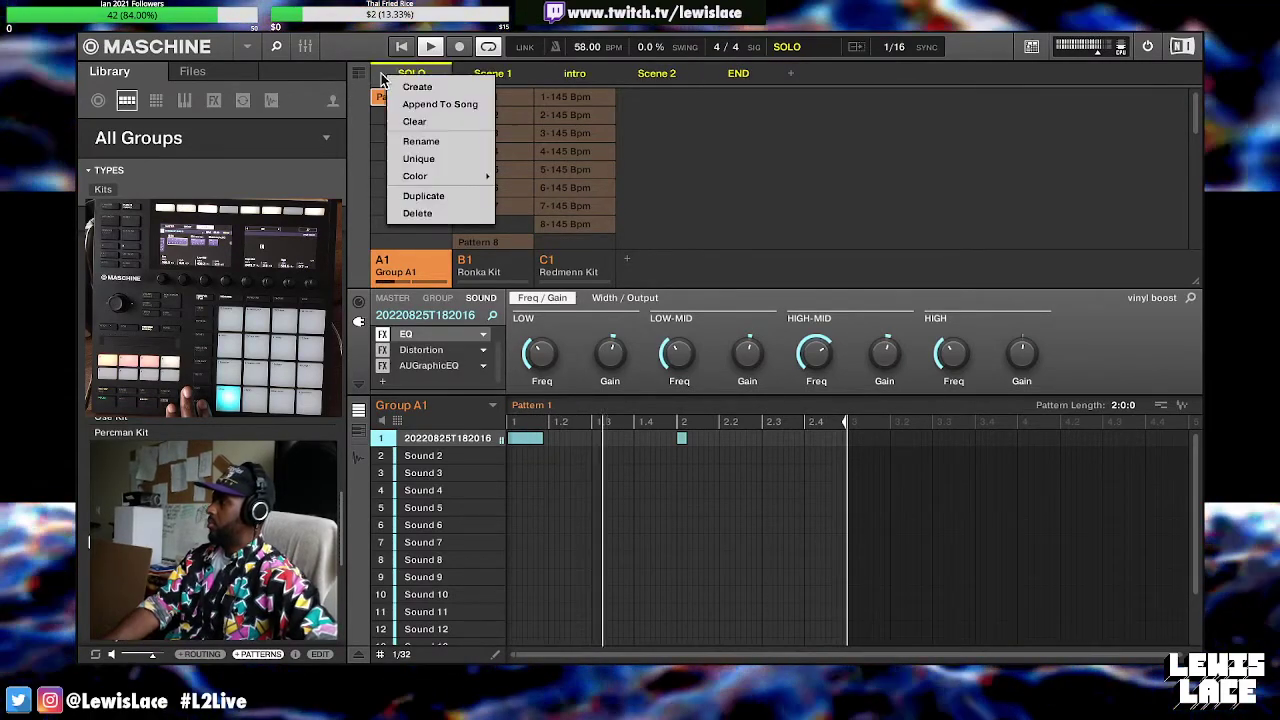
pyautogui.moveTo(481, 175)
pyautogui.click(541, 213)
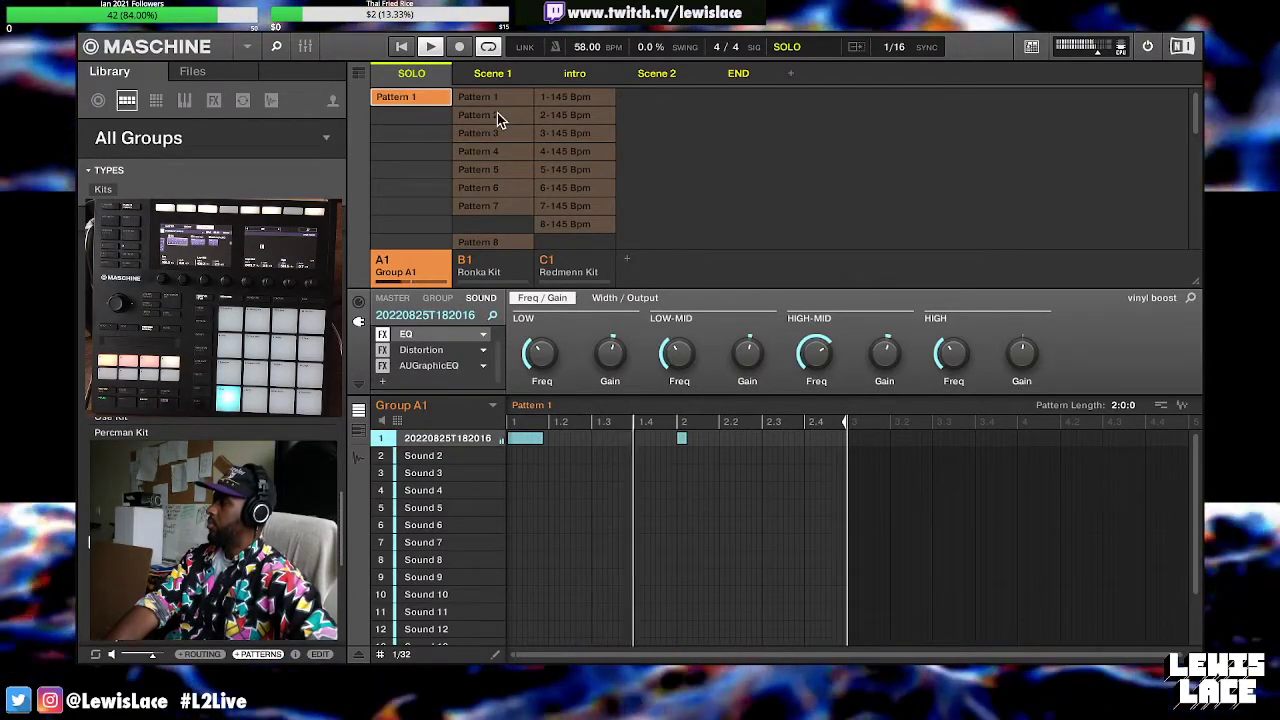
# Audition Scene 1, intro and Scene 2 in turn, checking their assigned patterns, and bring back Group A1's pattern editor
pyautogui.scroll(-4, 495, 127)
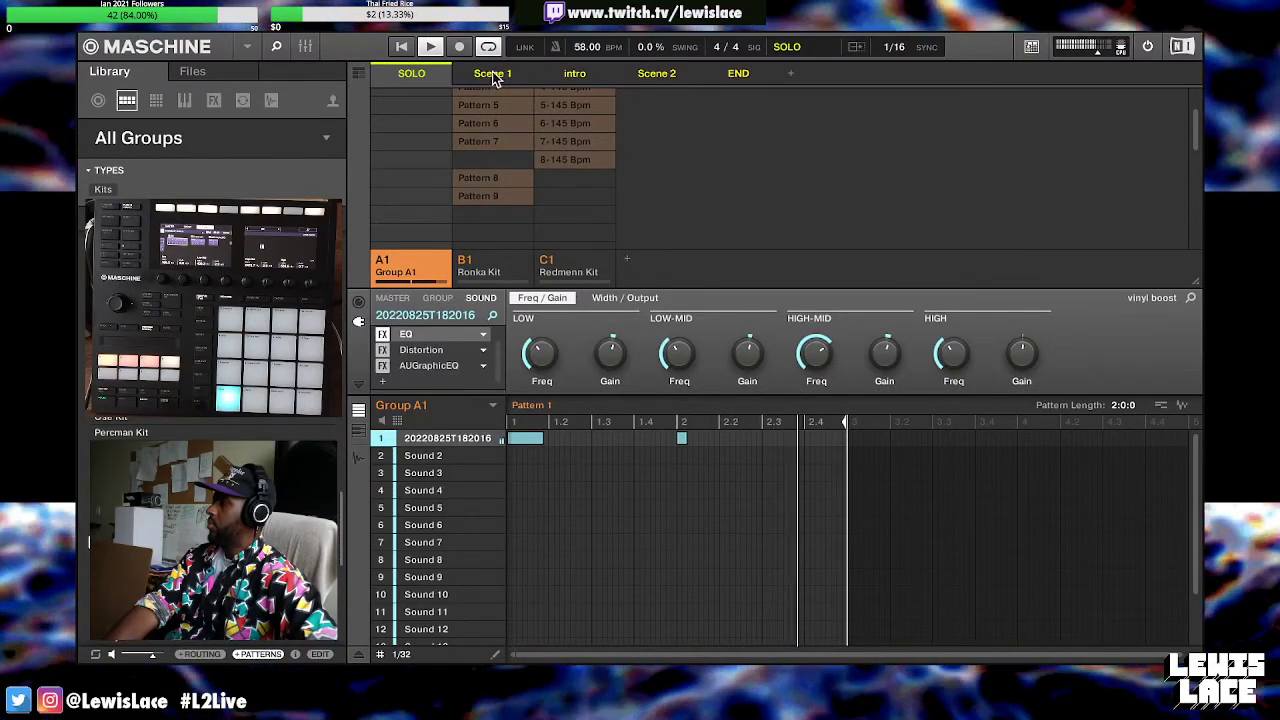
pyautogui.click(492, 74)
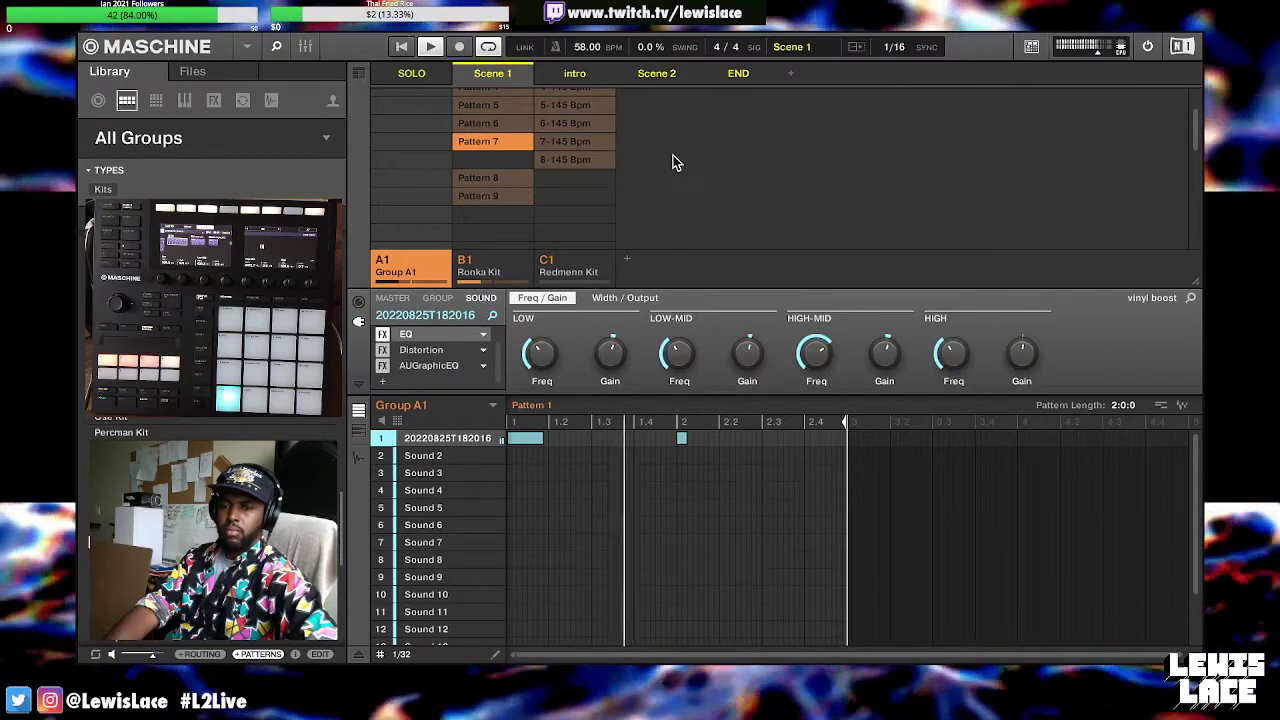
pyautogui.scroll(3, 675, 162)
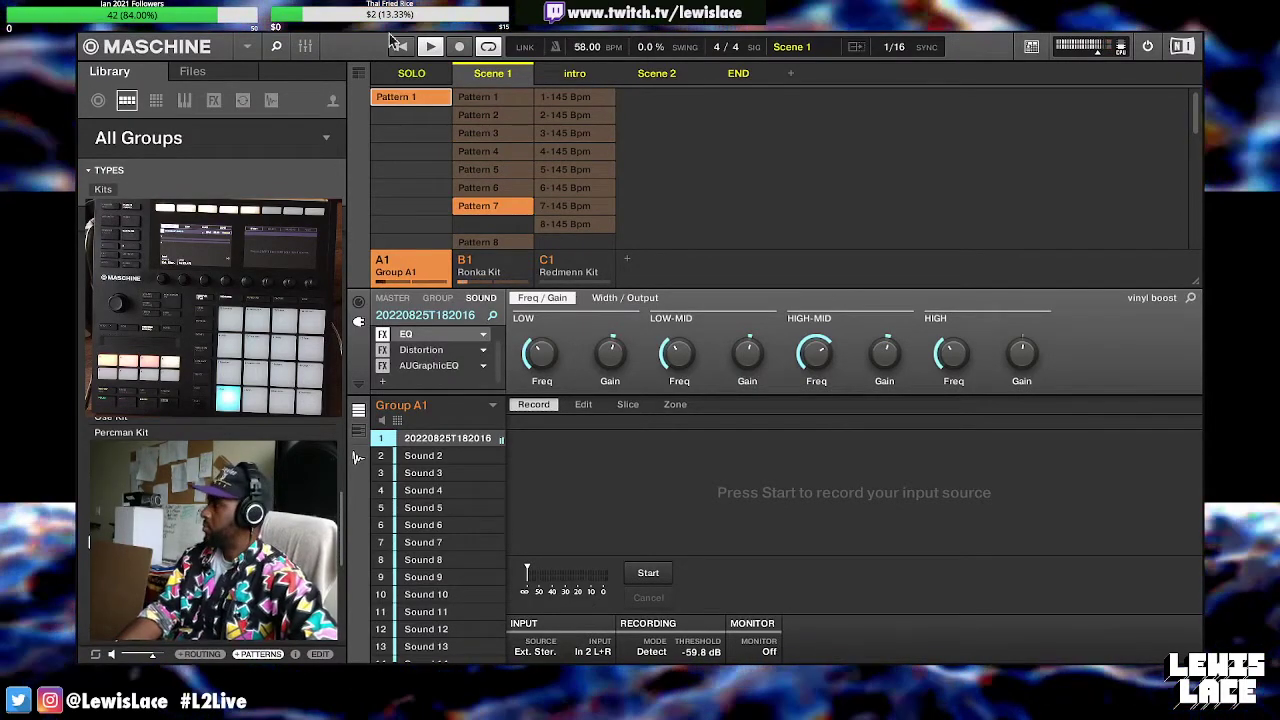
pyautogui.click(573, 73)
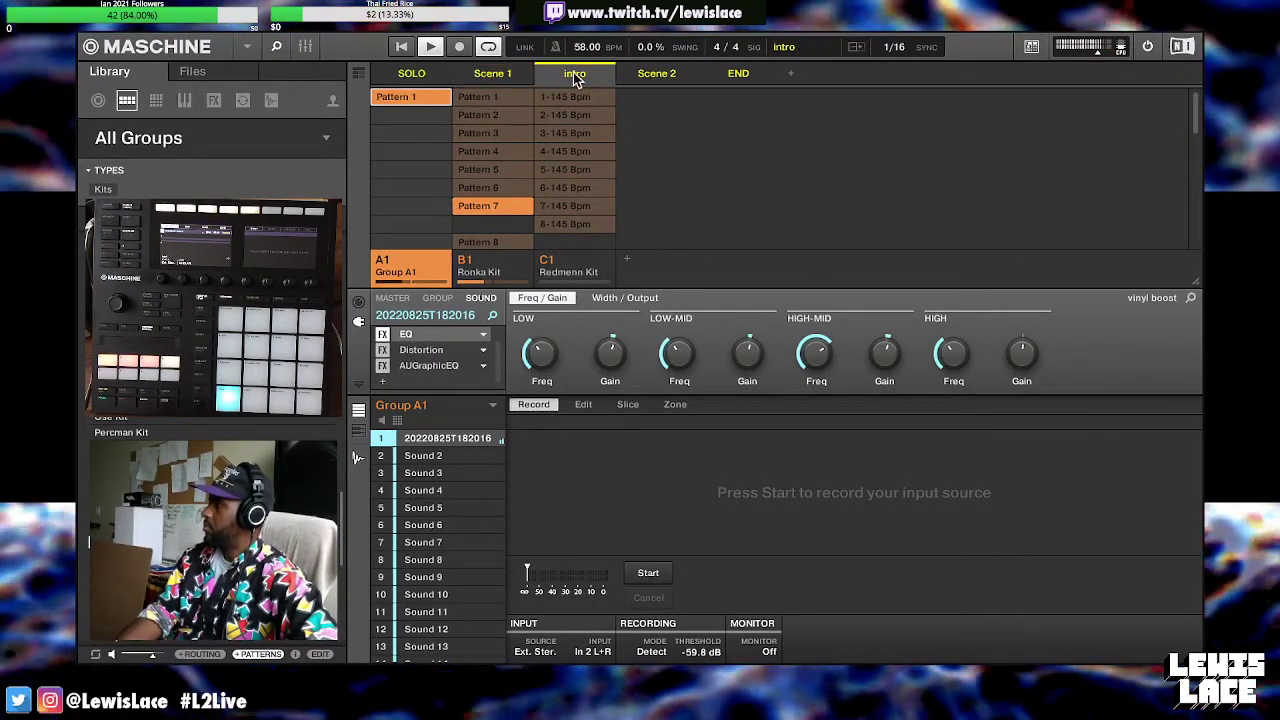
pyautogui.click(656, 75)
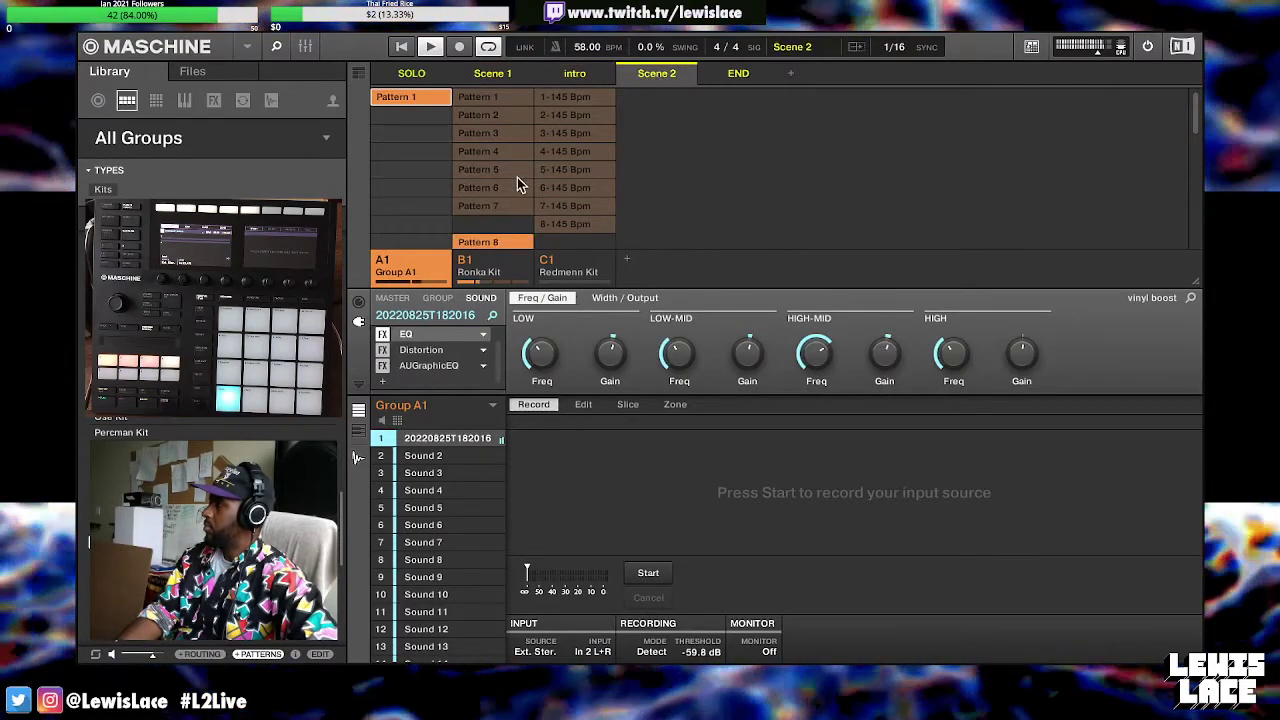
pyautogui.scroll(-1, 517, 177)
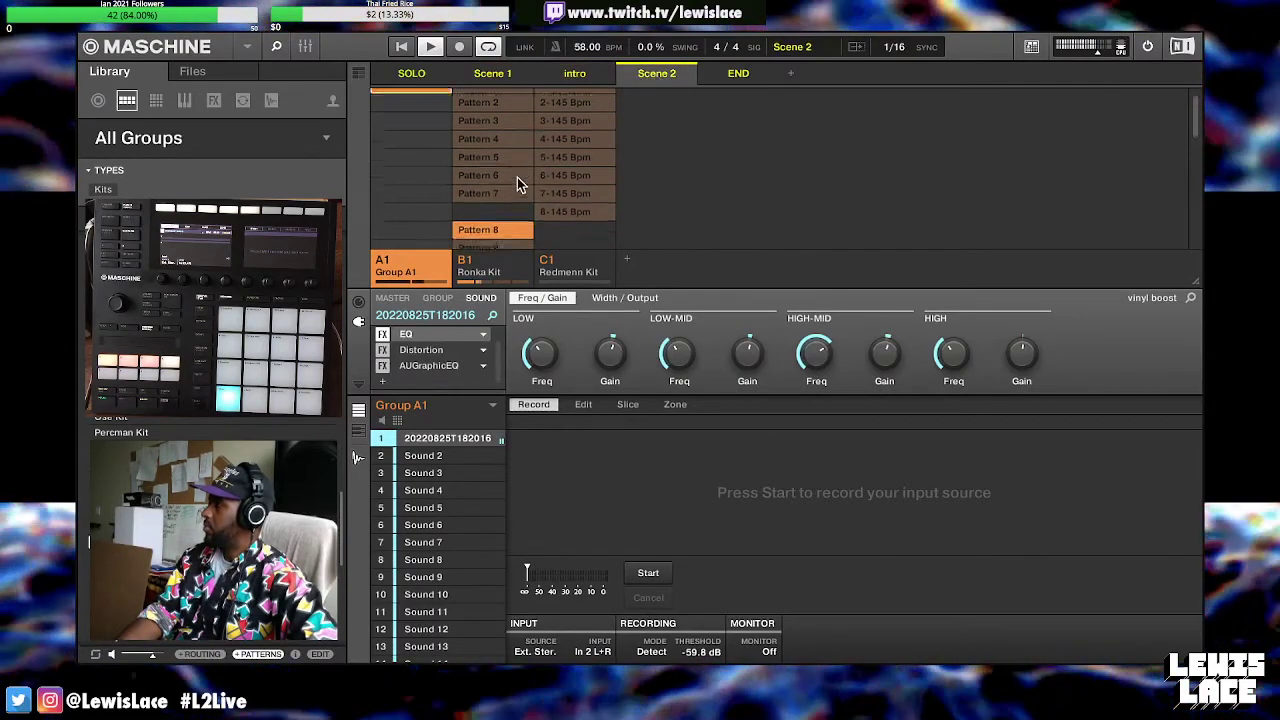
pyautogui.click(358, 460)
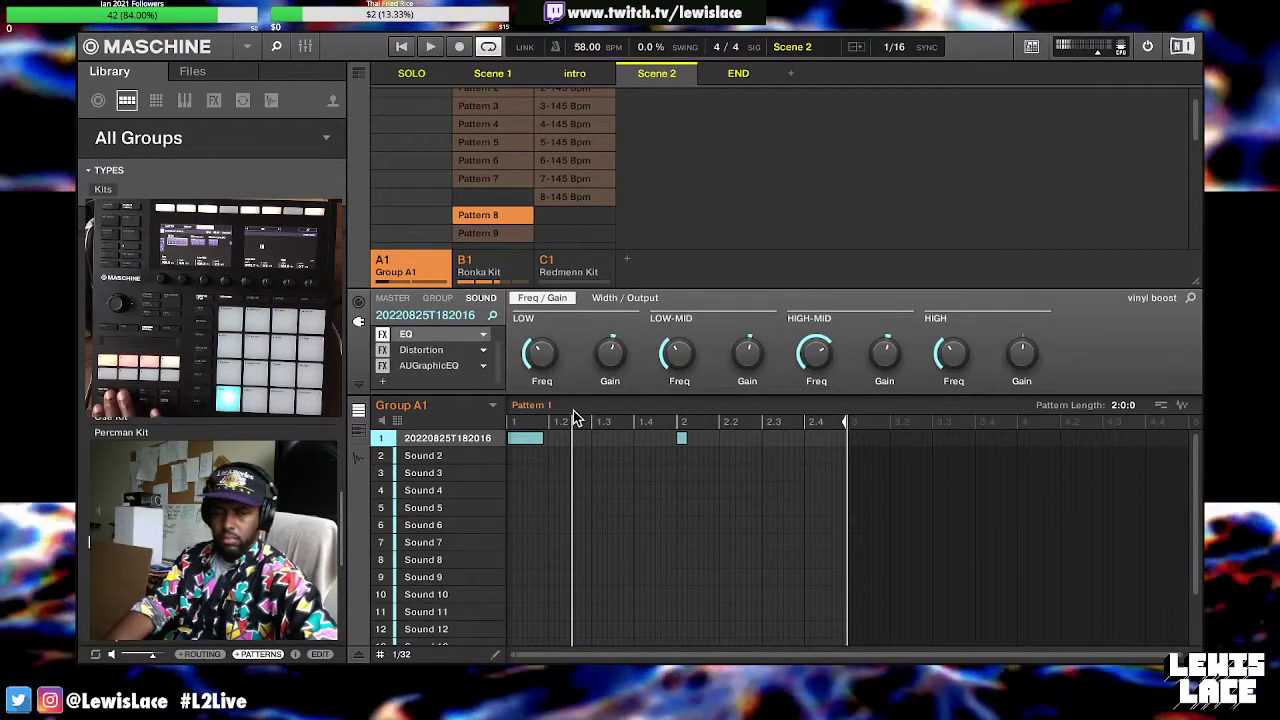
pyautogui.press('space')
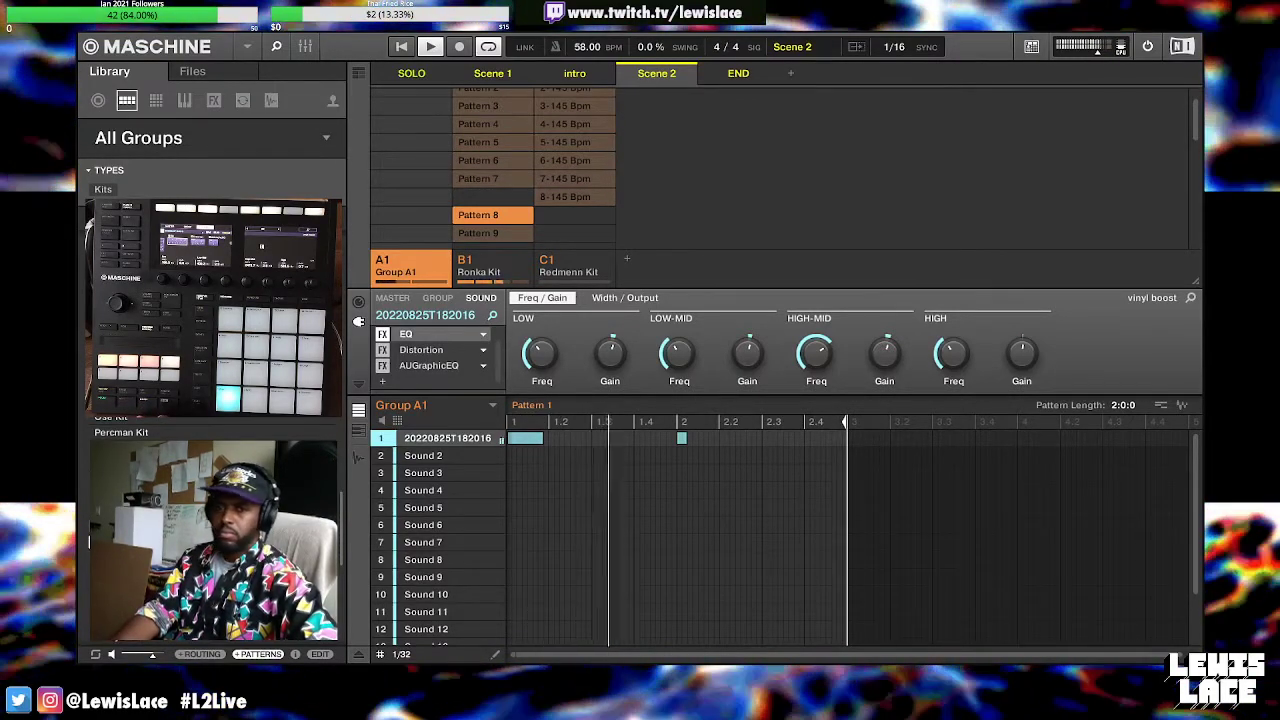
# Add a new group D1 named BEF PLAYBOI CARTI and color it purple
pyautogui.click(627, 259)
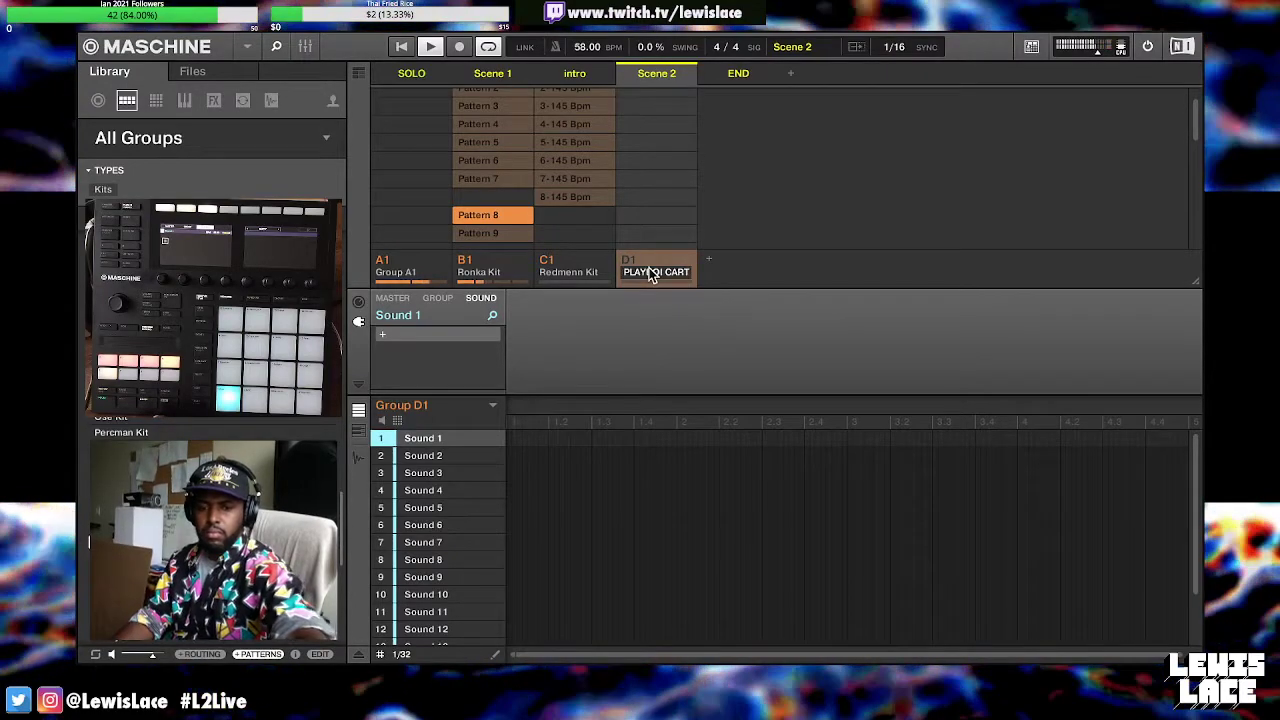
pyautogui.press('Return')
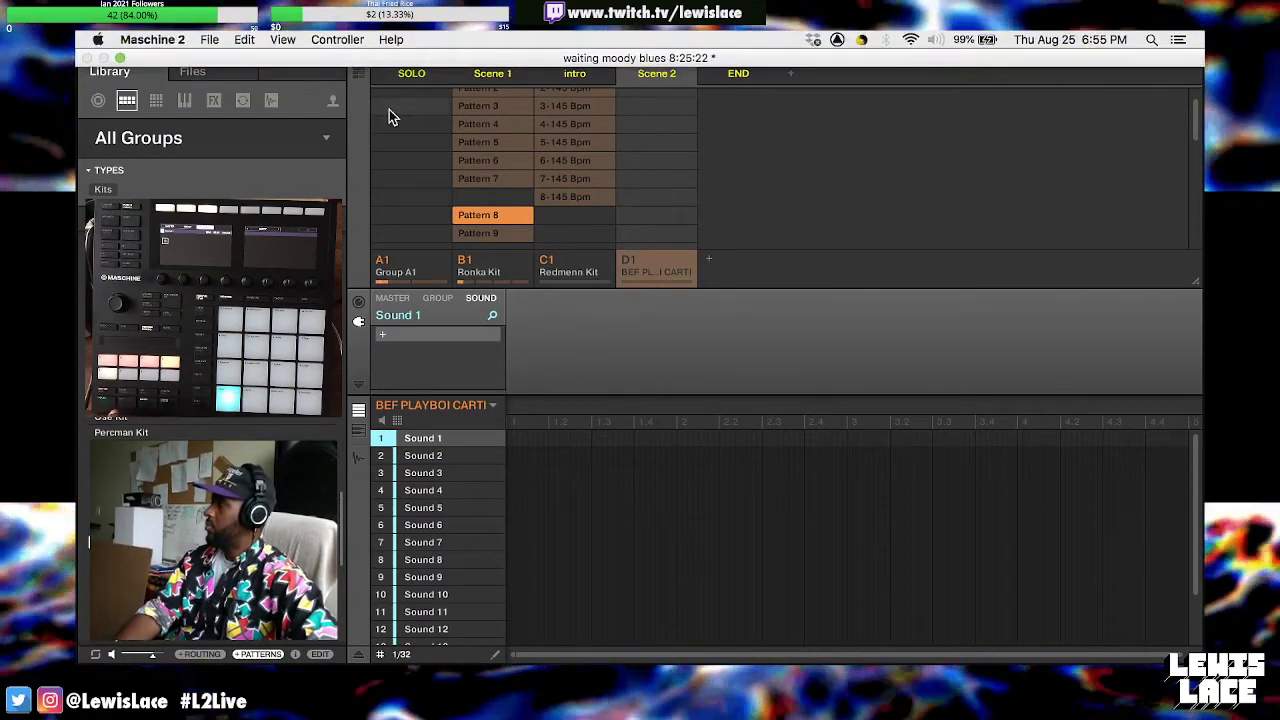
pyautogui.click(417, 78)
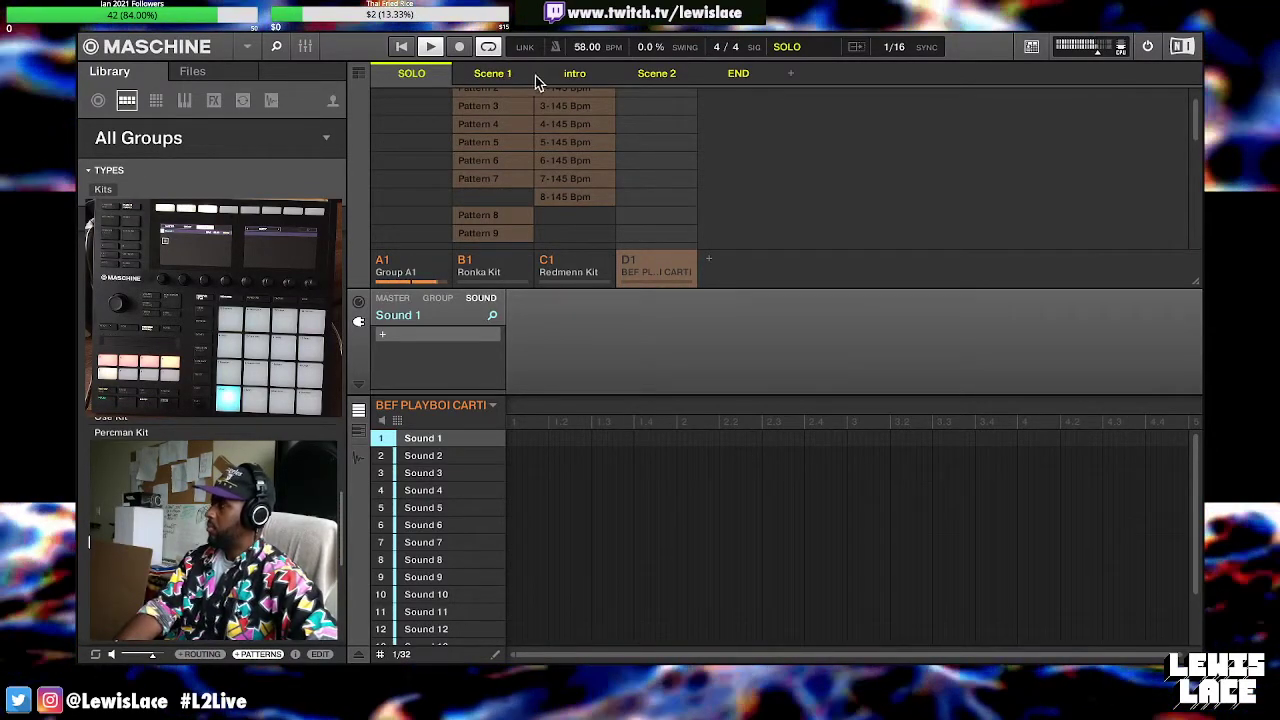
pyautogui.click(652, 78)
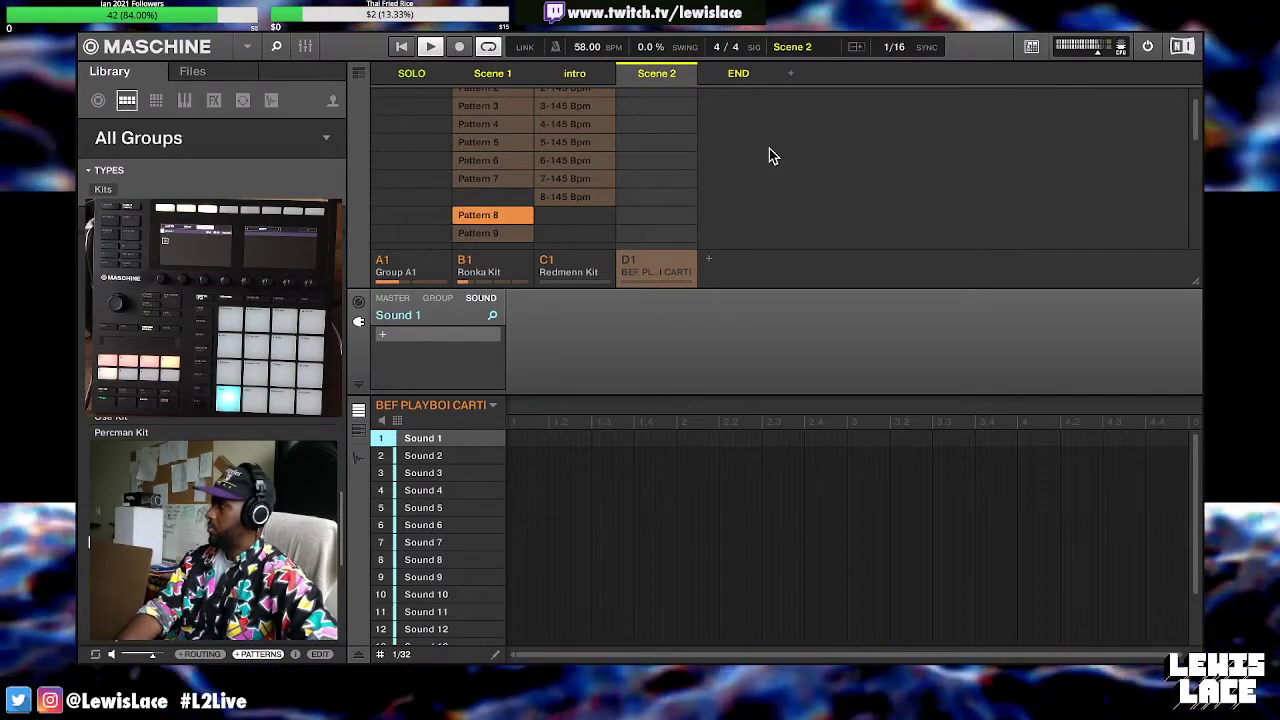
pyautogui.rightClick(666, 264)
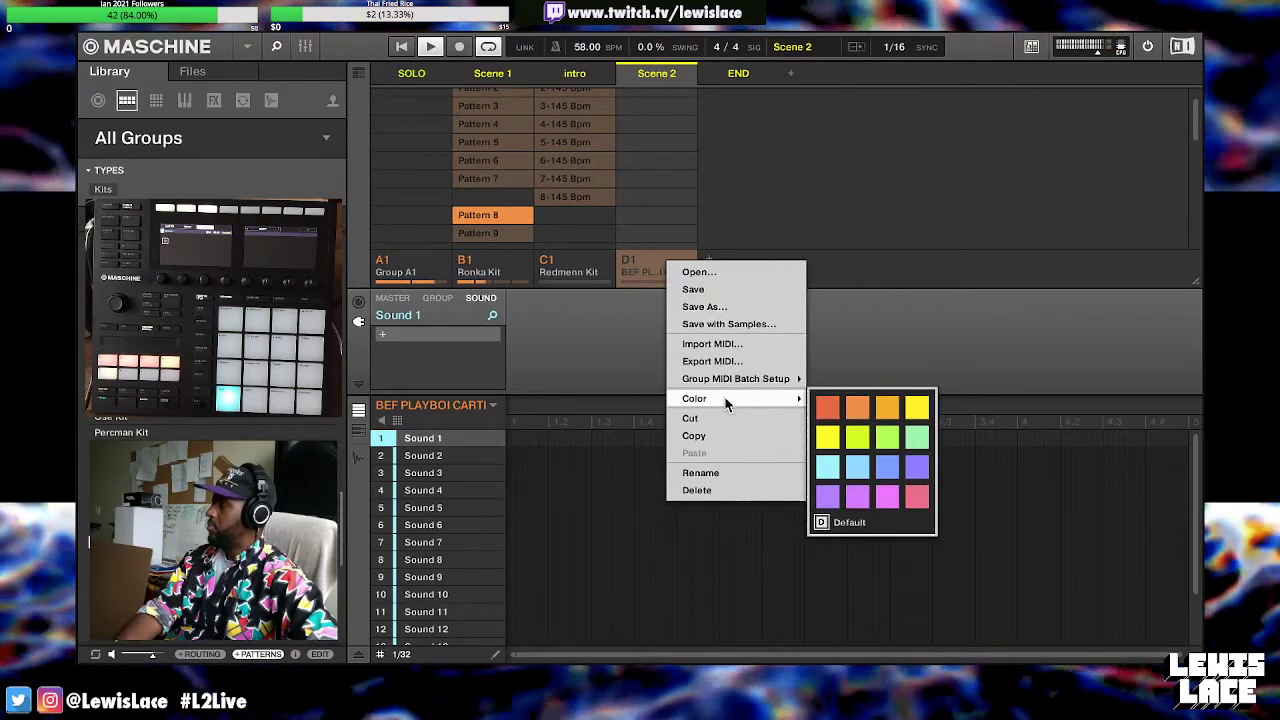
pyautogui.moveTo(785, 398)
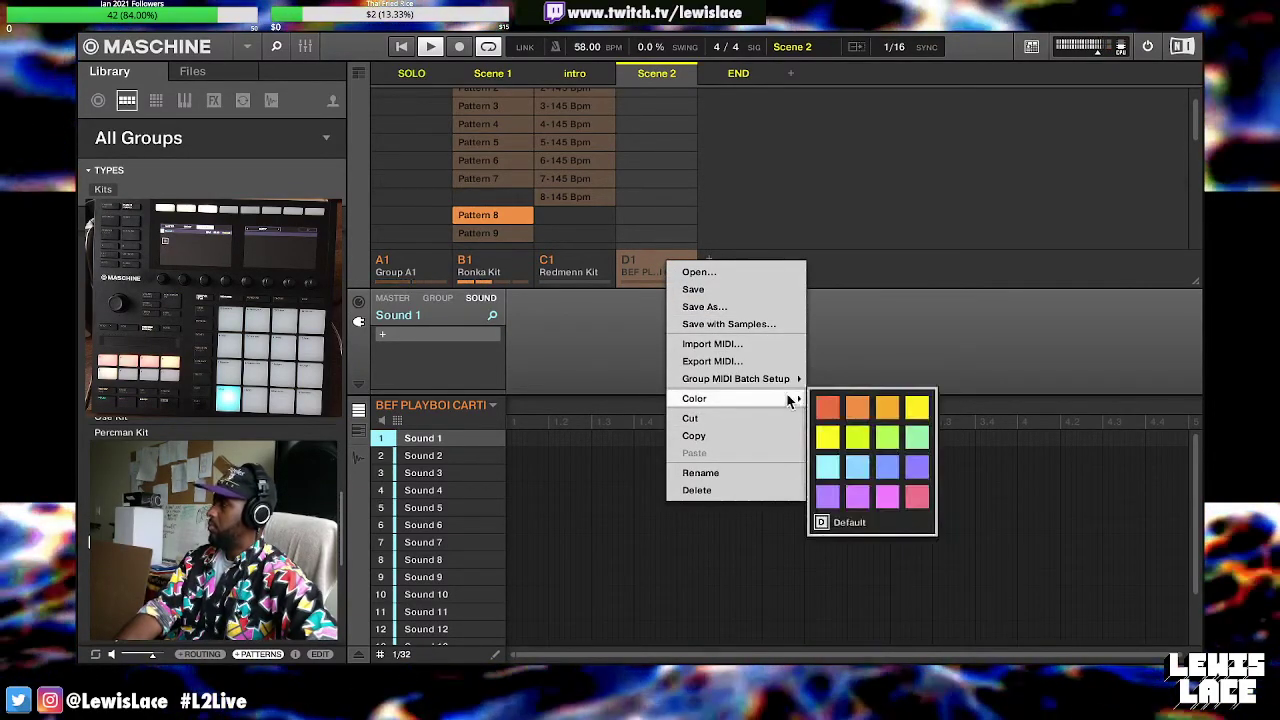
pyautogui.click(918, 467)
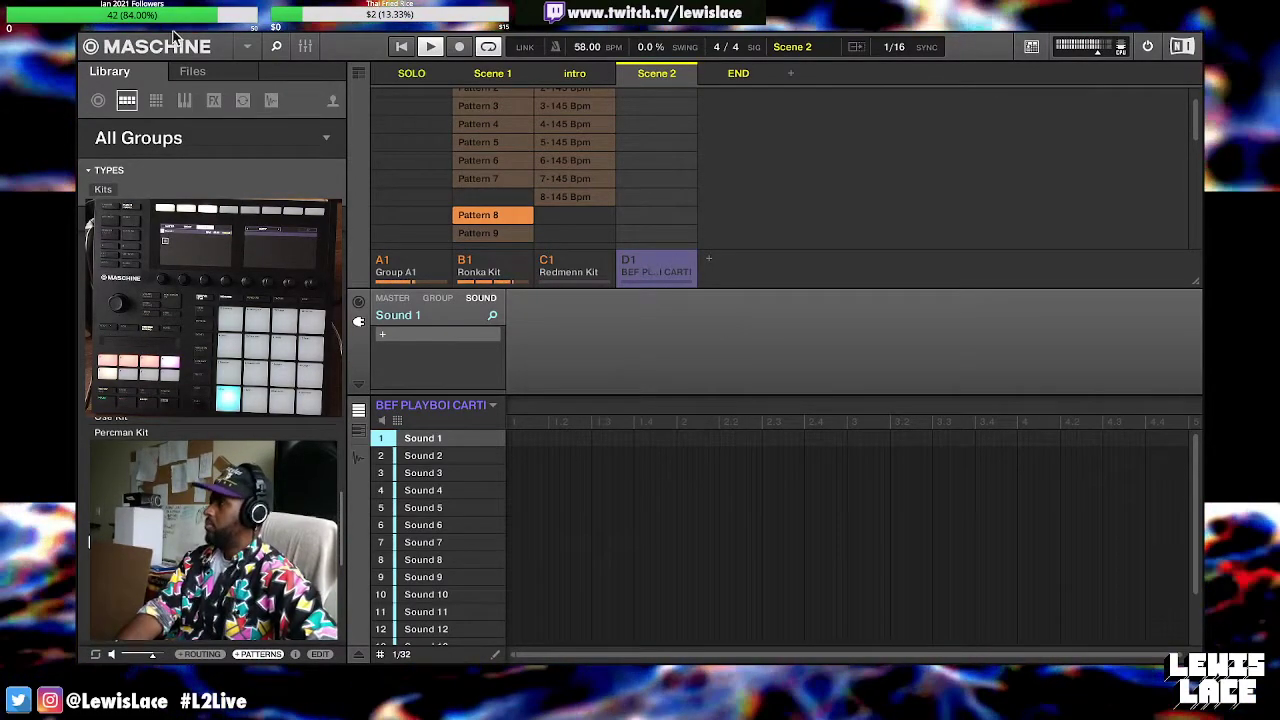
# Compare Scene 1 with the SOLO scene in playback and look over the patterns of all groups
pyautogui.moveTo(175, 38)
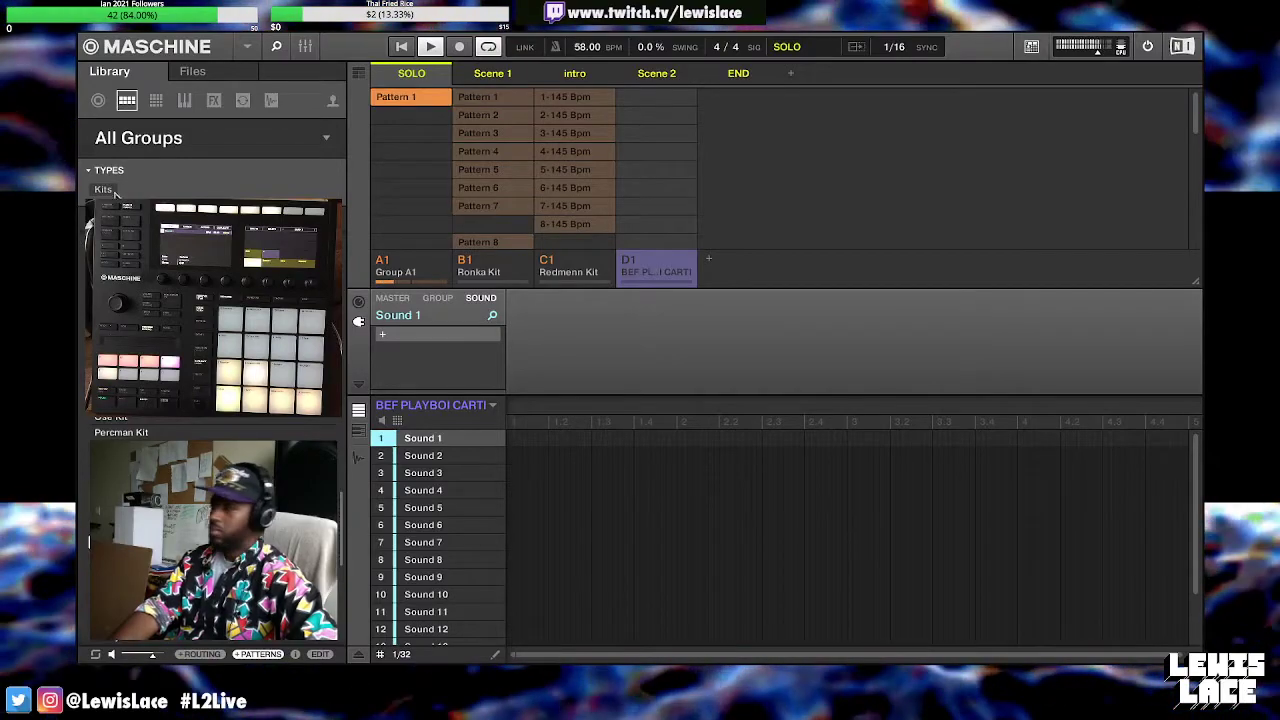
pyautogui.click(492, 78)
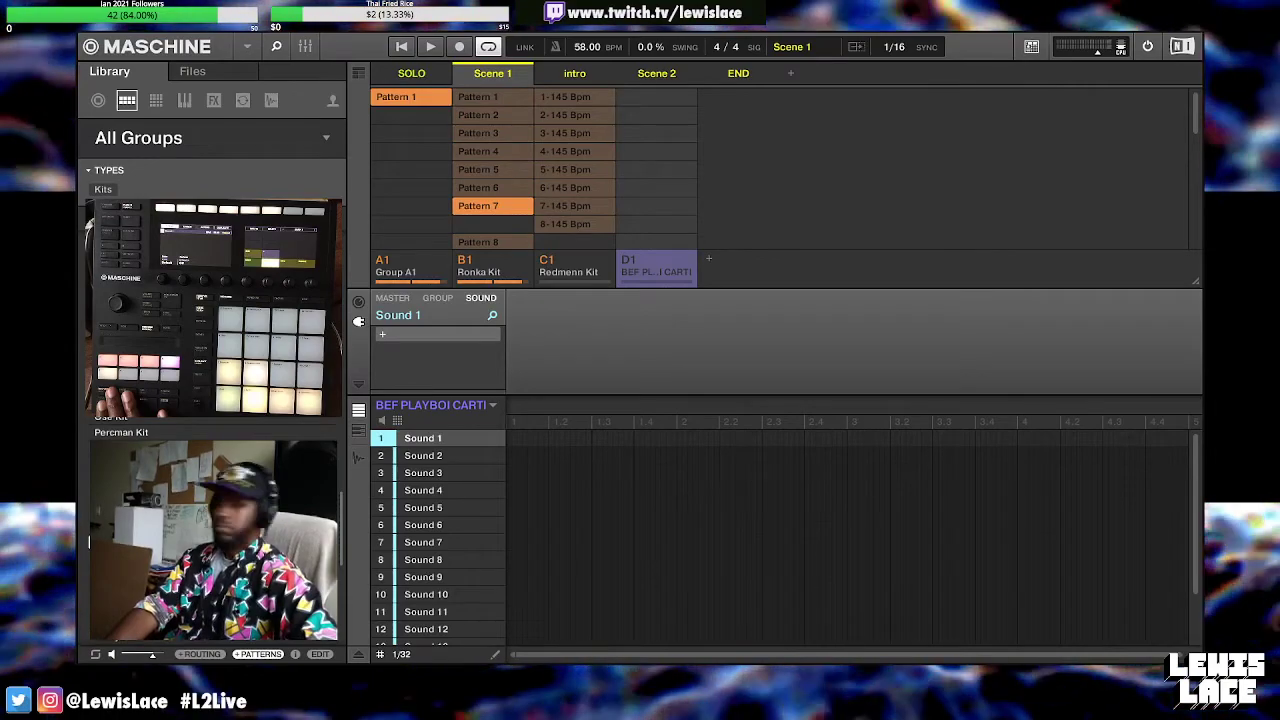
pyautogui.click(405, 76)
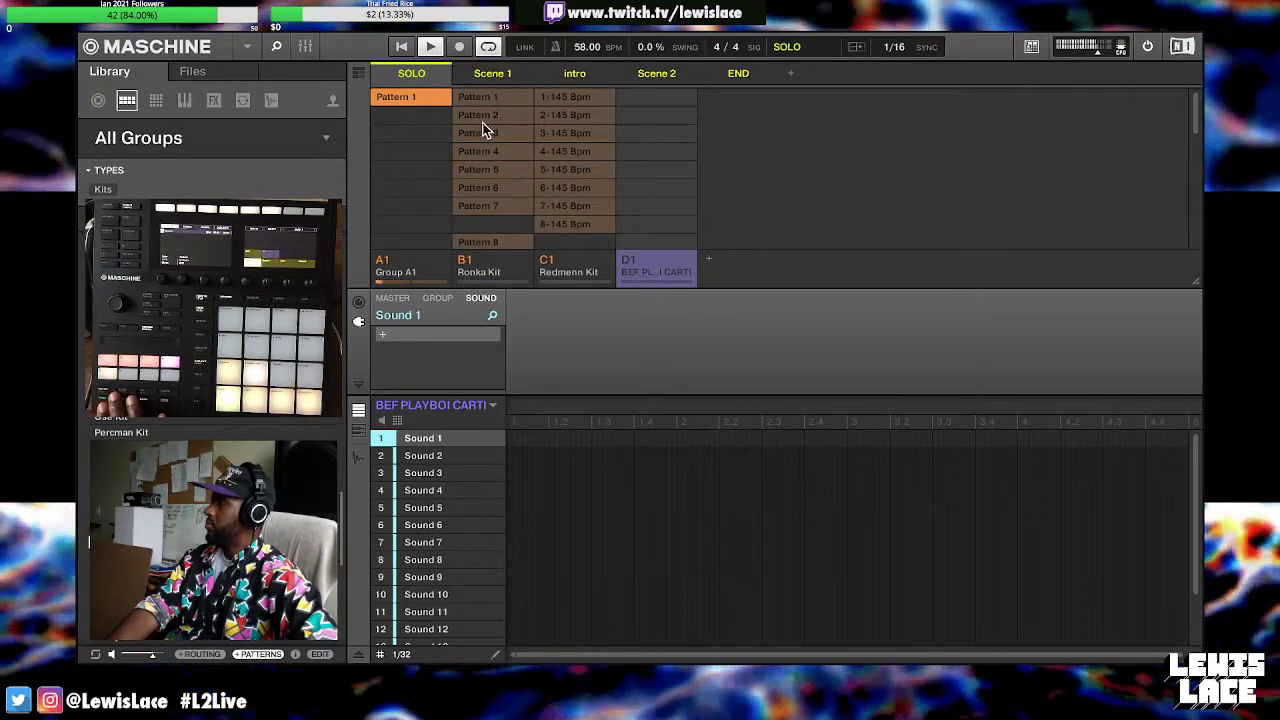
pyautogui.scroll(-2, 482, 130)
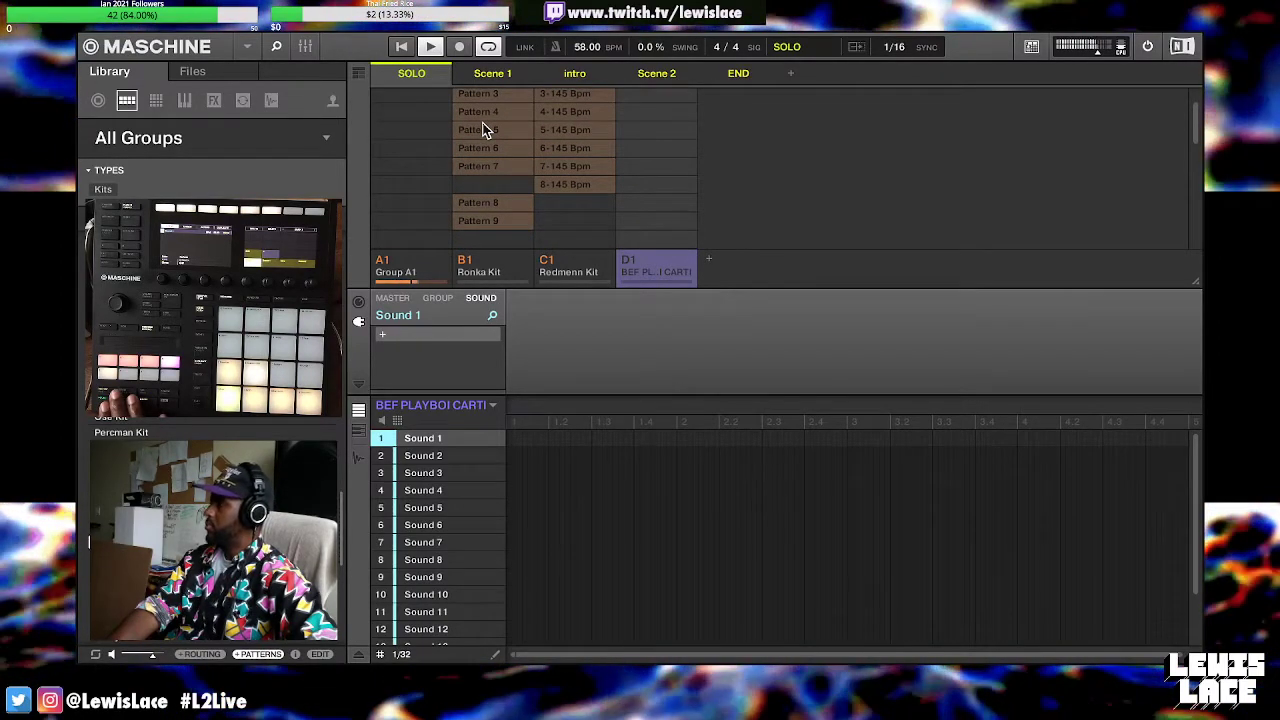
pyautogui.scroll(2, 446, 143)
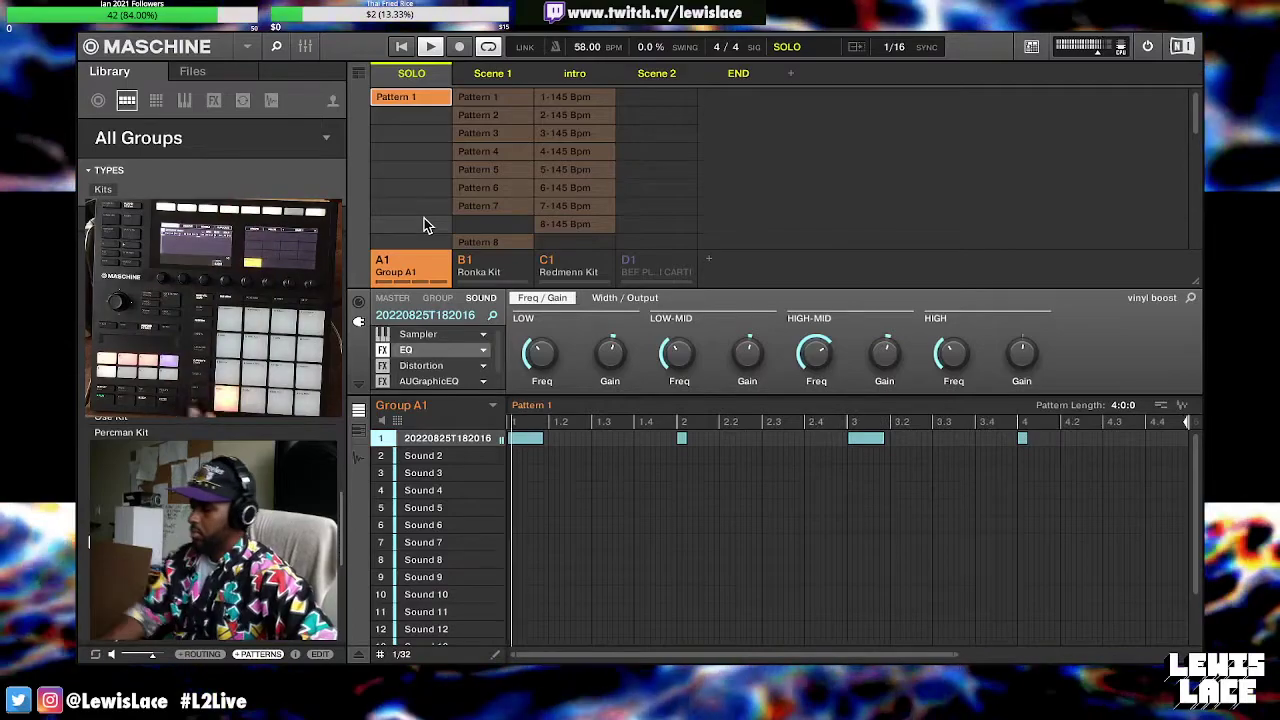
# Append the SOLO scene as the first section of the song arrangement and show Group A1's whole Pattern 1
pyautogui.moveTo(585, 37)
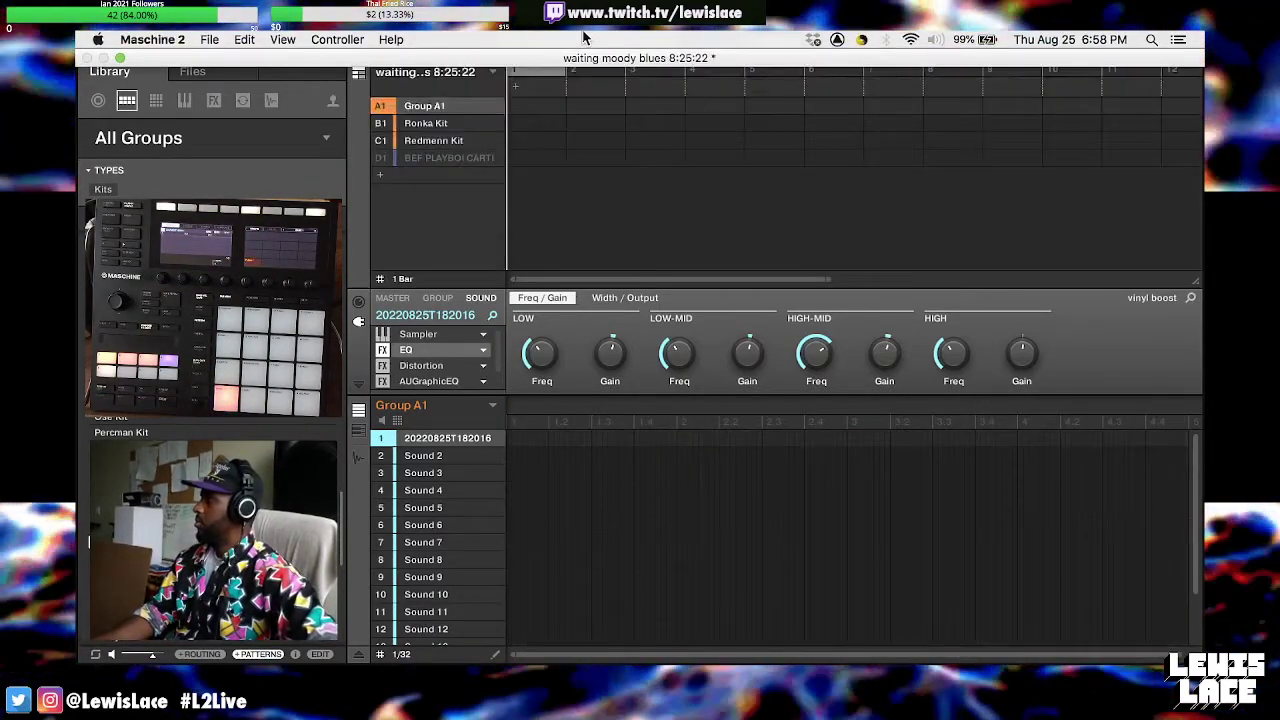
pyautogui.rightClick(546, 90)
pyautogui.moveTo(590, 110)
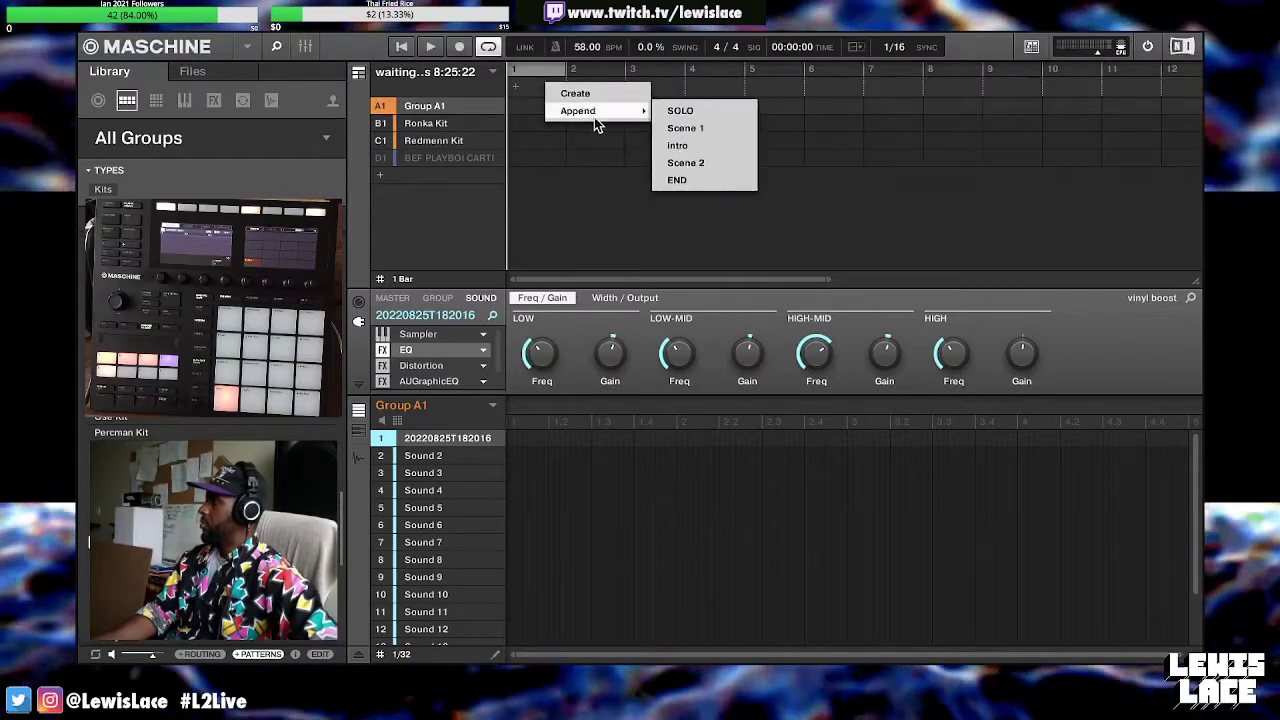
pyautogui.click(680, 110)
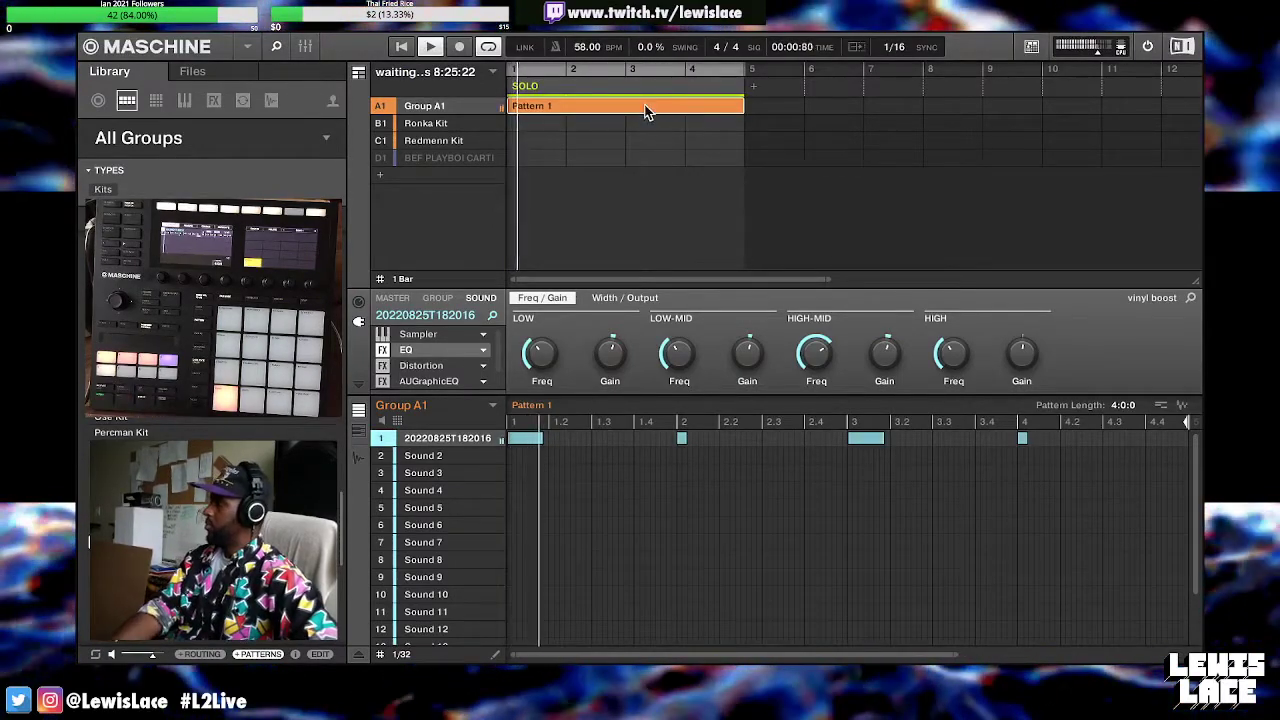
pyautogui.doubleClick(1040, 655)
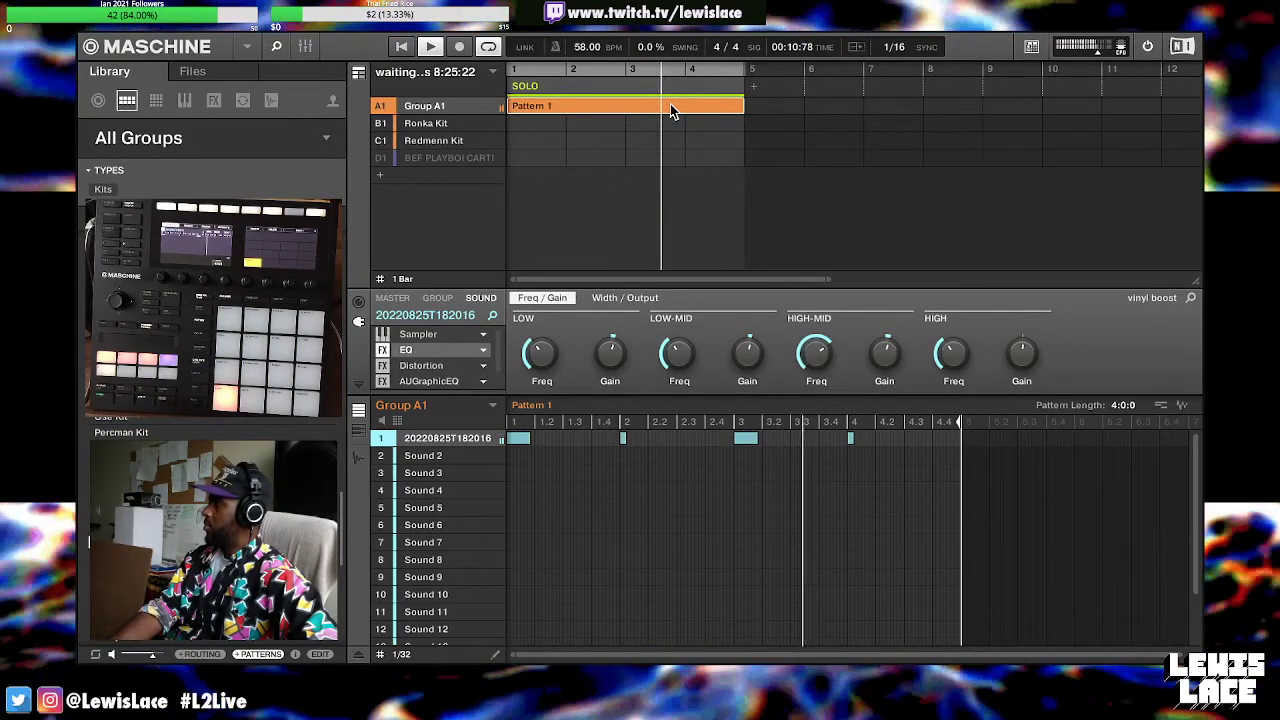
# Append a second section after SOLO, assign Scene 1 to it, and play the arrangement across the transition
pyautogui.rightClick(757, 88)
pyautogui.moveTo(792, 112)
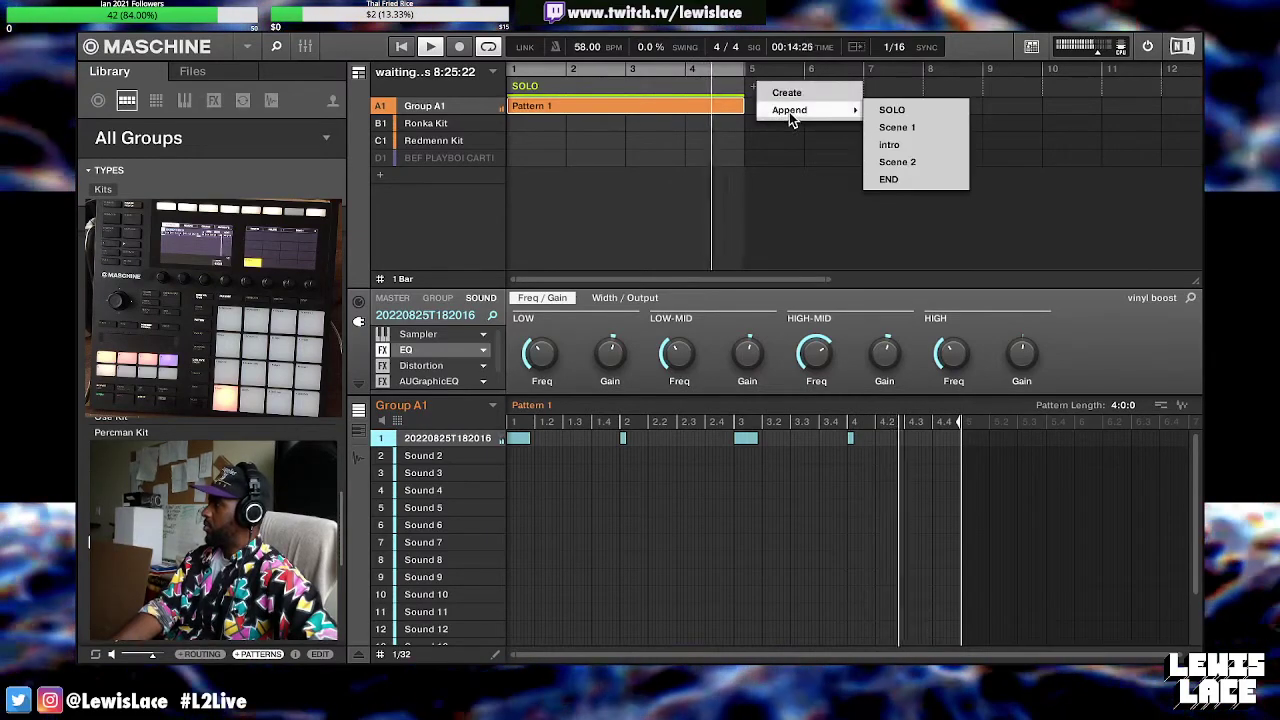
pyautogui.click(897, 162)
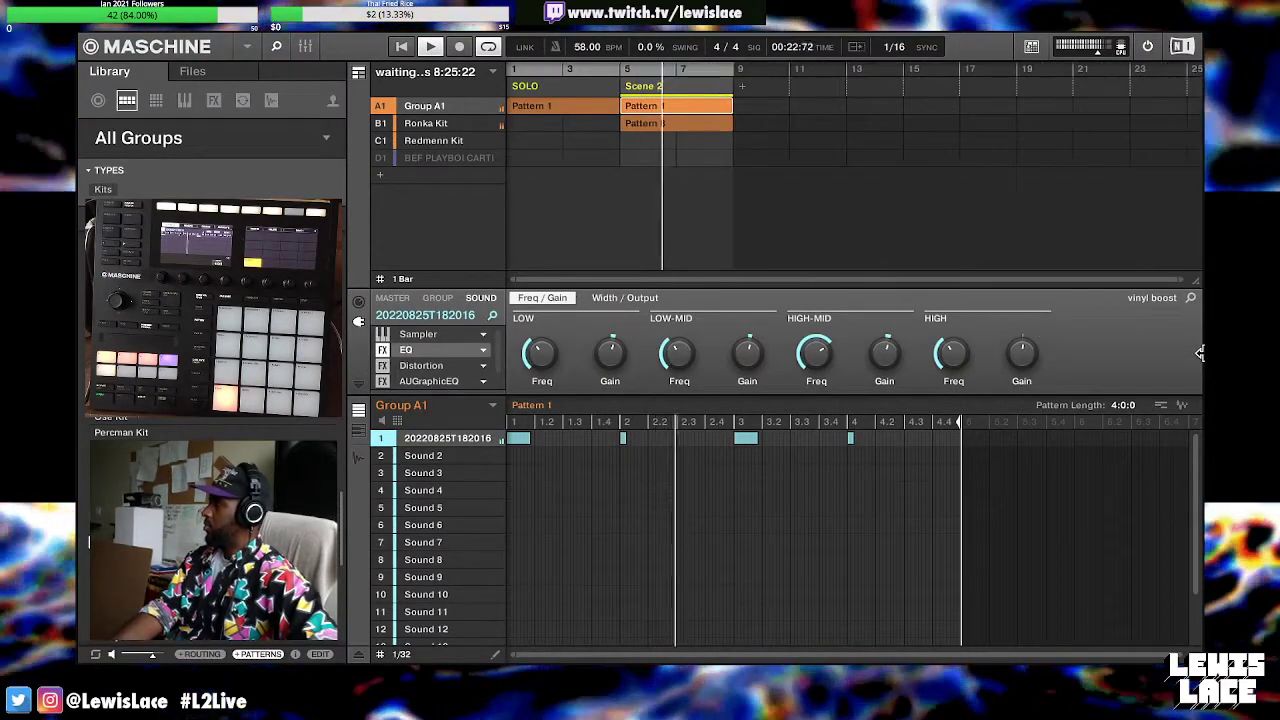
pyautogui.rightClick(657, 90)
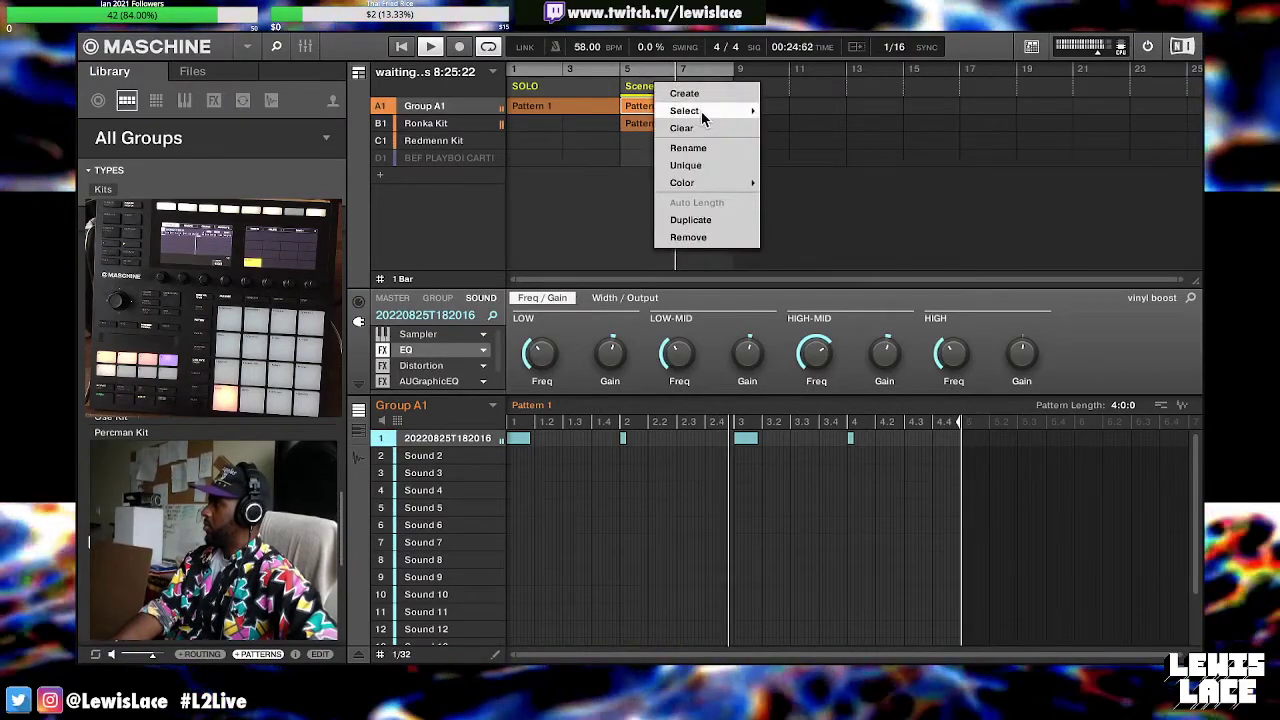
pyautogui.moveTo(720, 110)
pyautogui.click(790, 146)
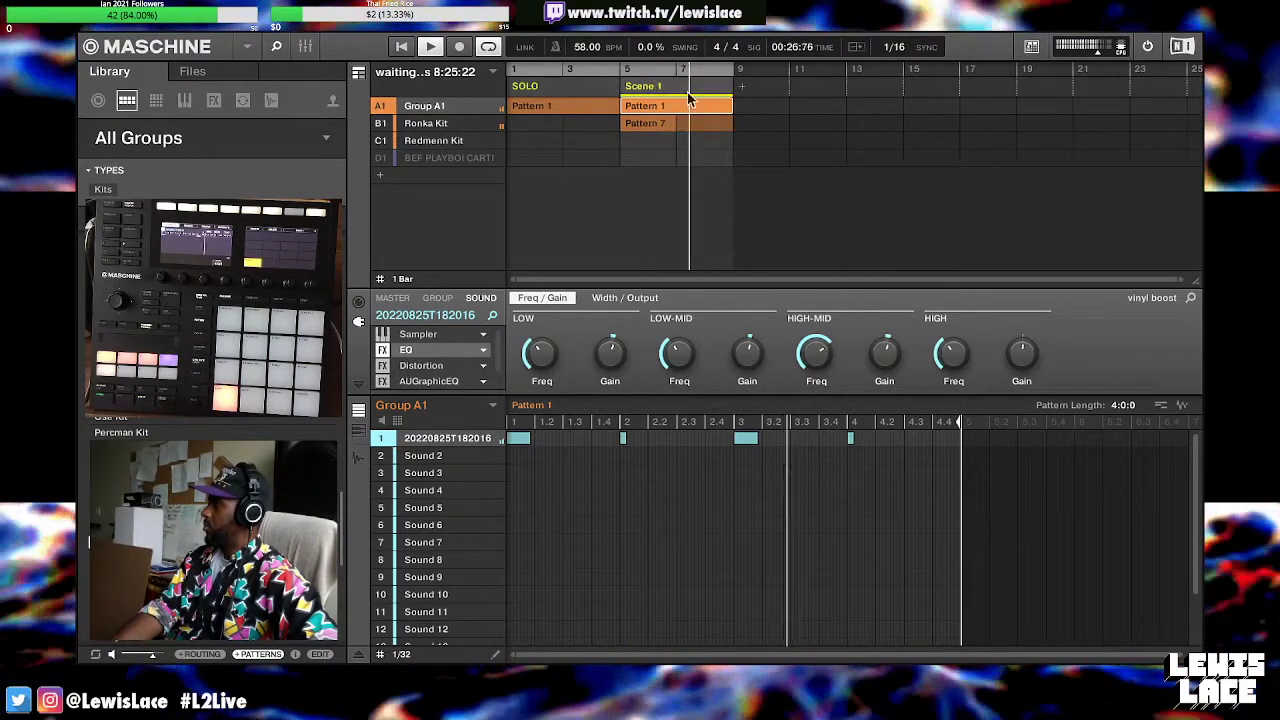
pyautogui.click(613, 66)
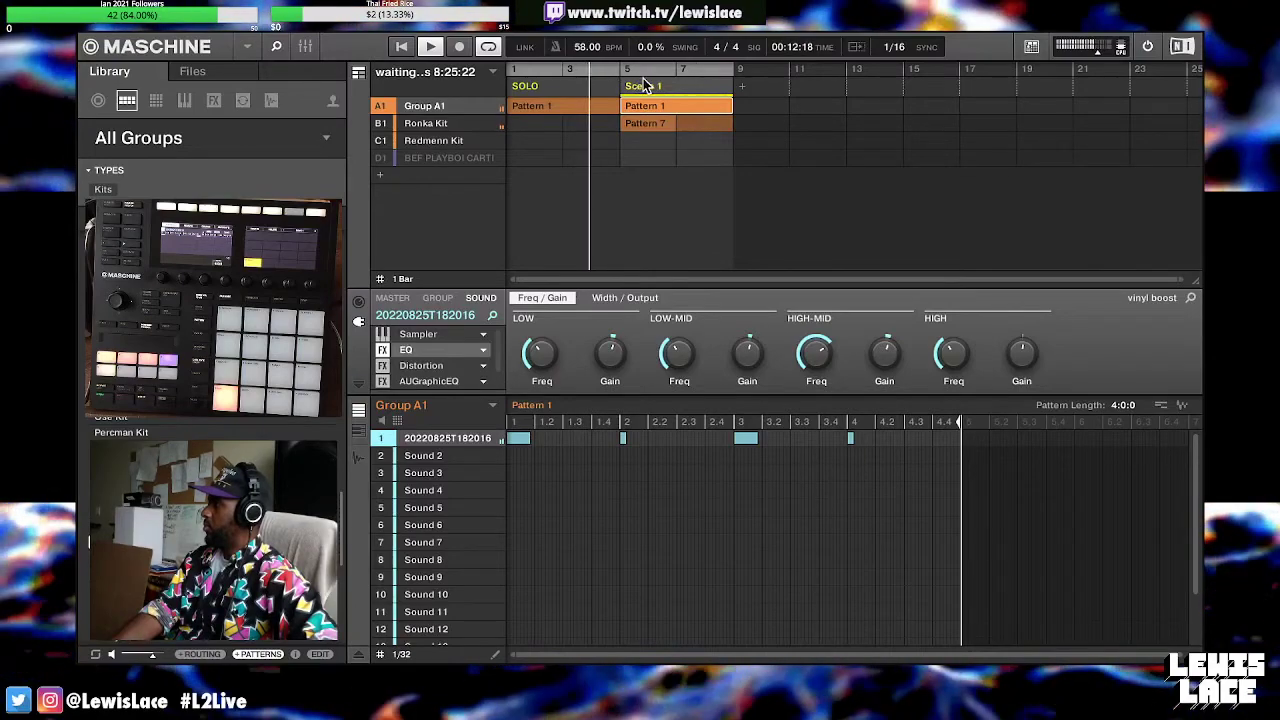
pyautogui.click(505, 75)
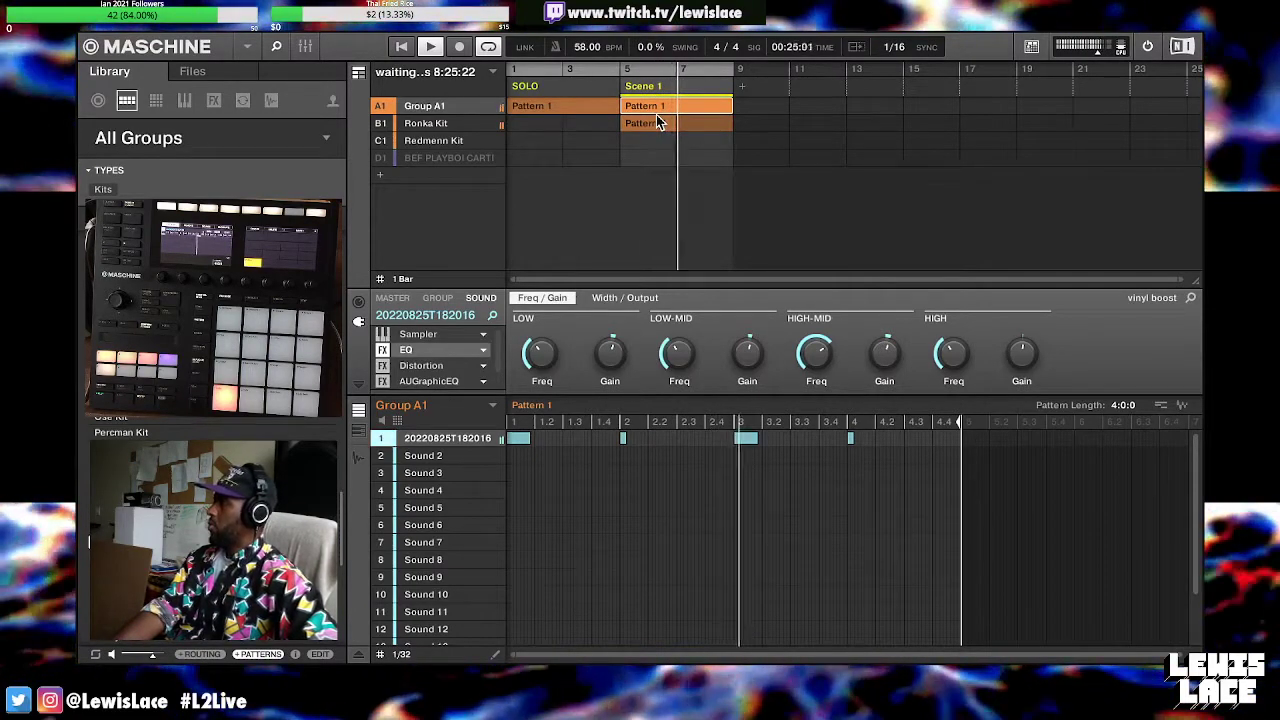
# Append the END scene as the third section of the song arrangement
pyautogui.click(744, 88)
pyautogui.moveTo(790, 119)
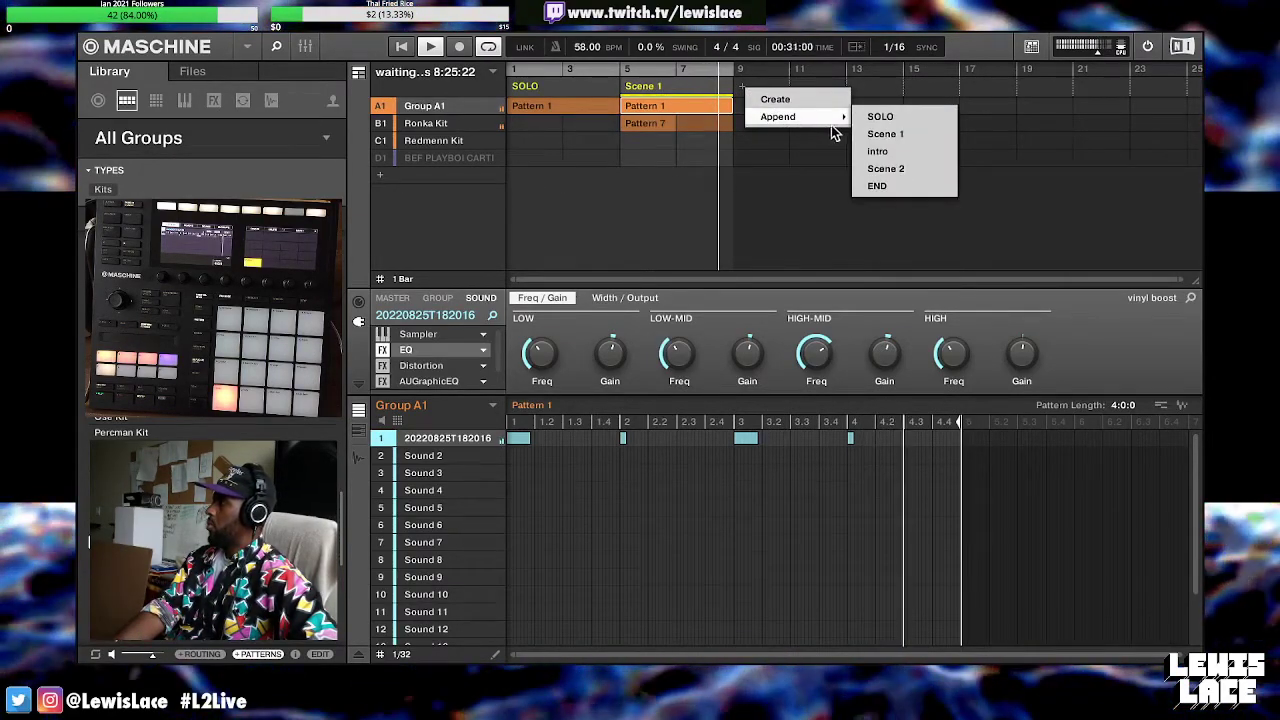
pyautogui.click(877, 187)
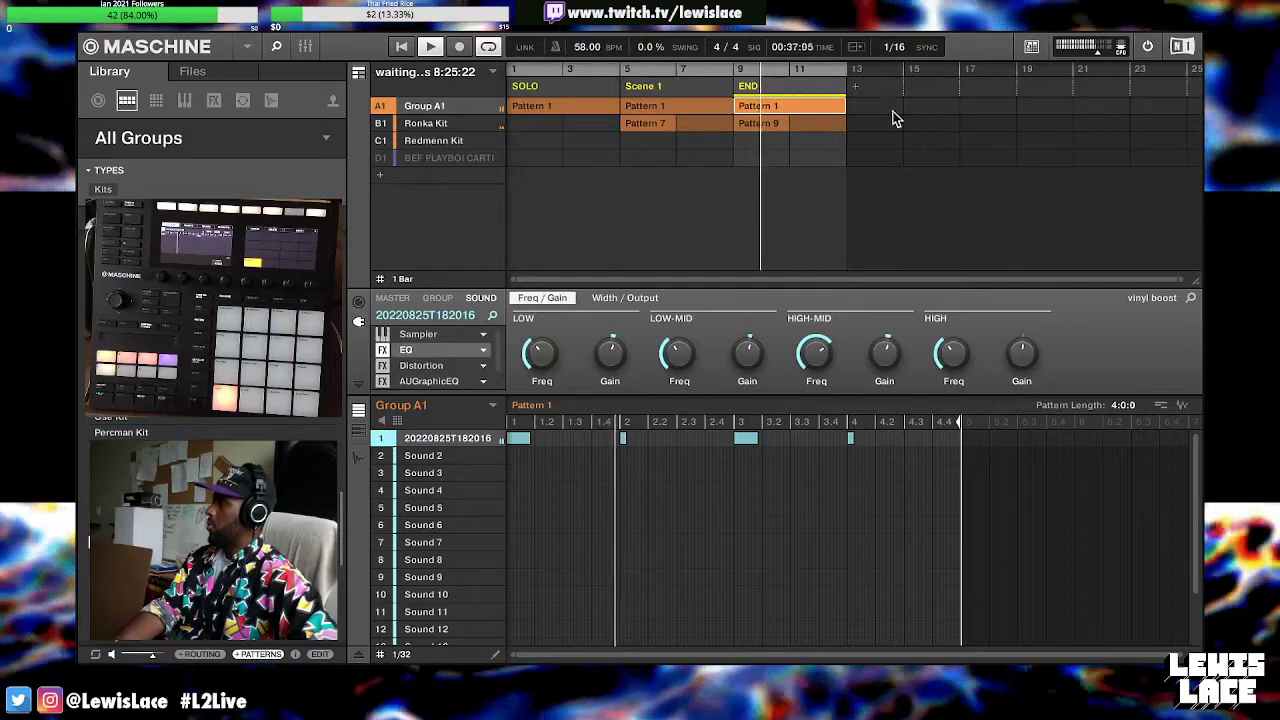
# Append Scene 1 as the fourth section after END and select the first Shaker Ronka 2 note in its Ronka Kit Pattern 7
pyautogui.click(856, 88)
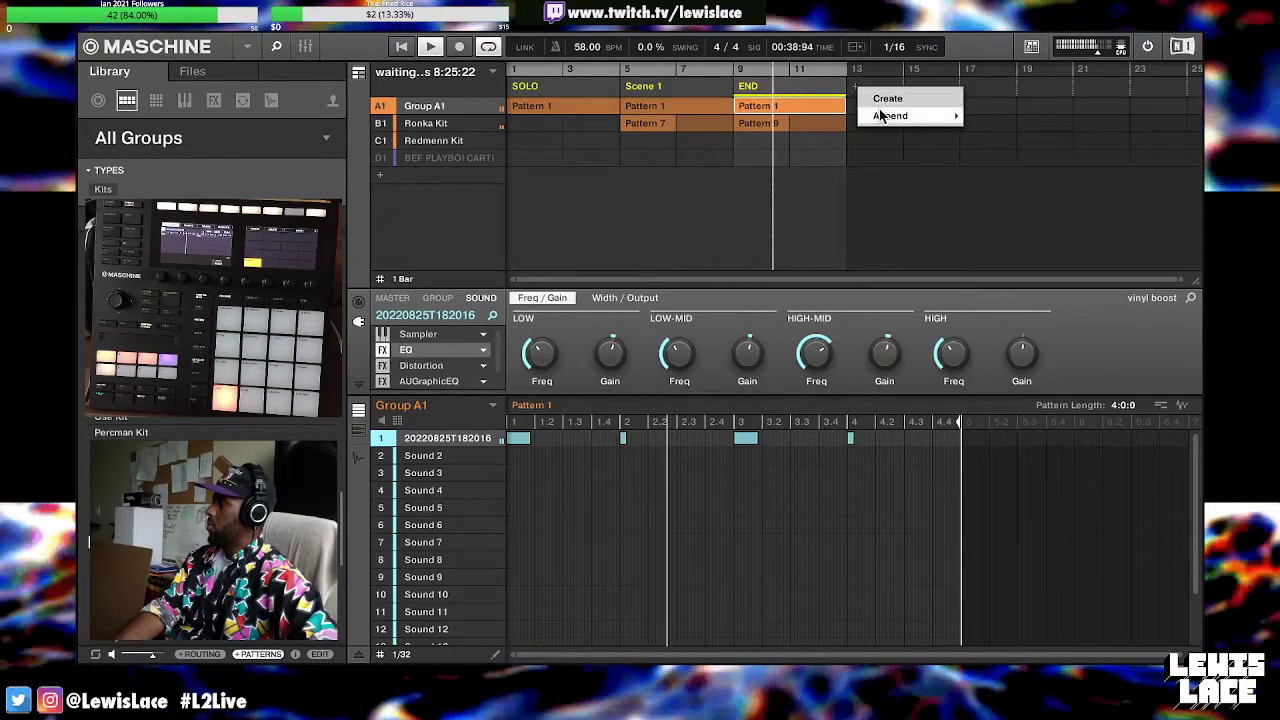
pyautogui.moveTo(886, 115)
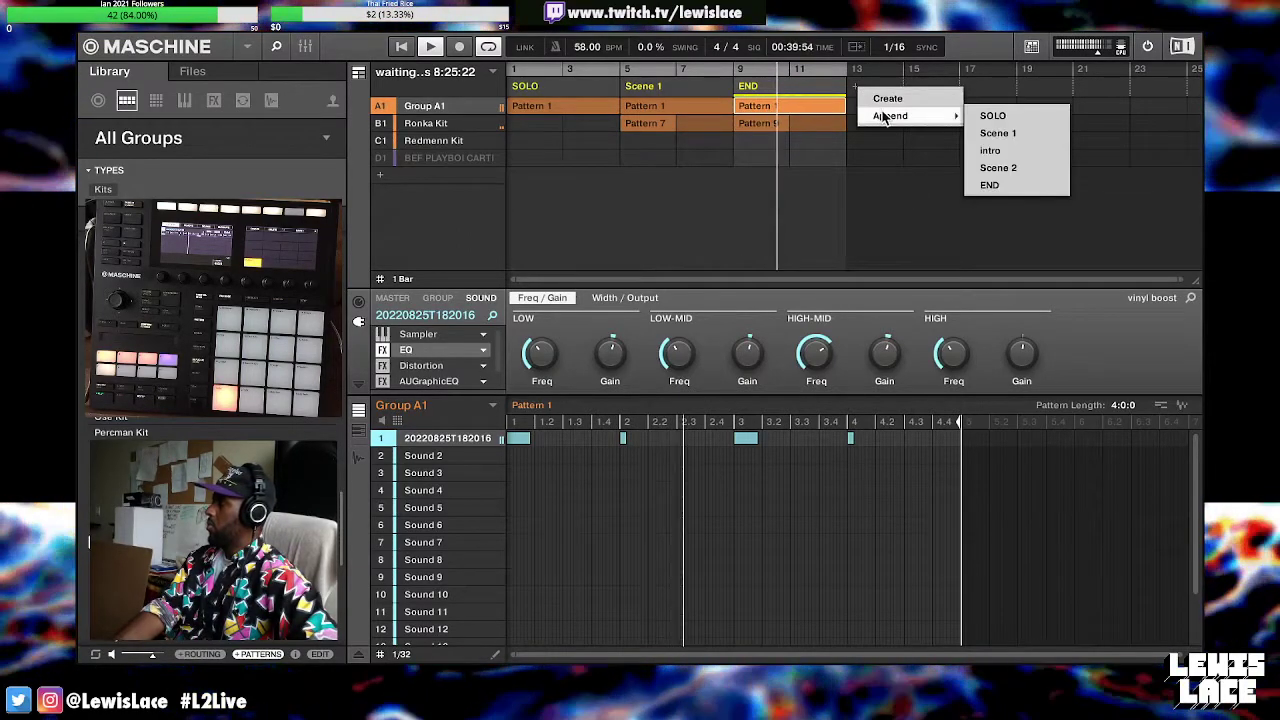
pyautogui.click(996, 134)
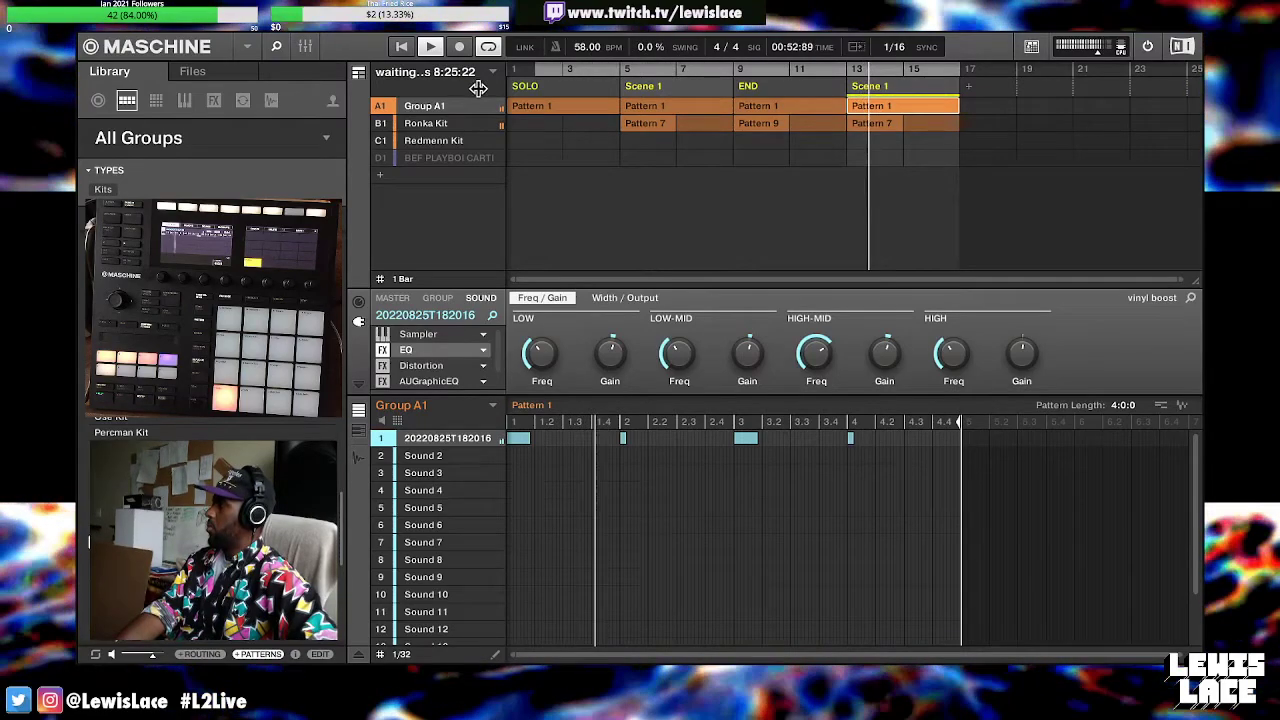
pyautogui.moveTo(806, 52)
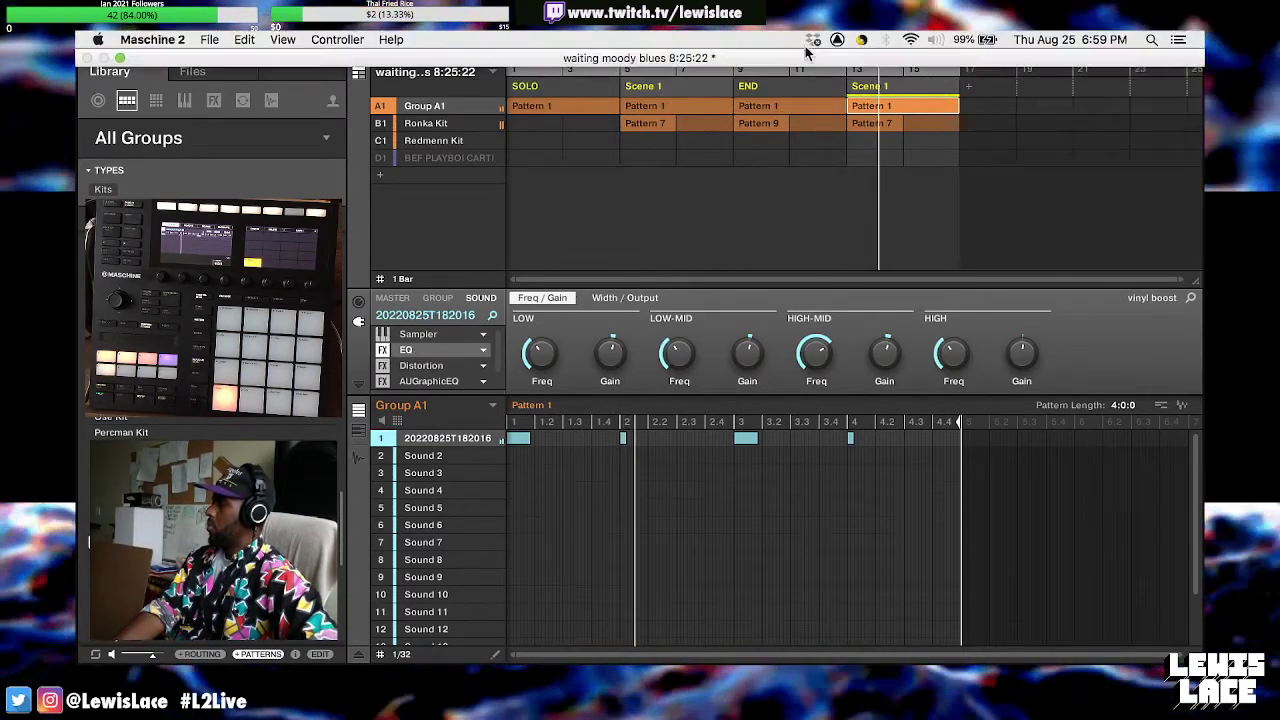
pyautogui.click(866, 126)
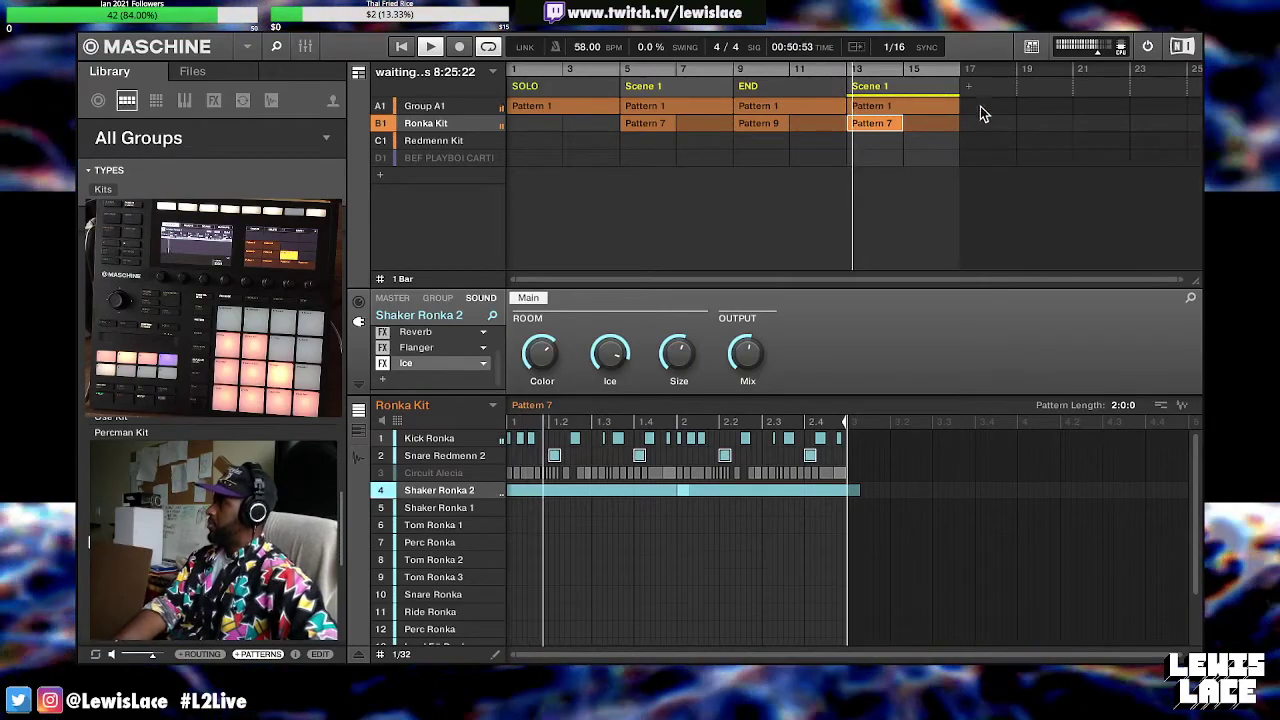
pyautogui.click(525, 491)
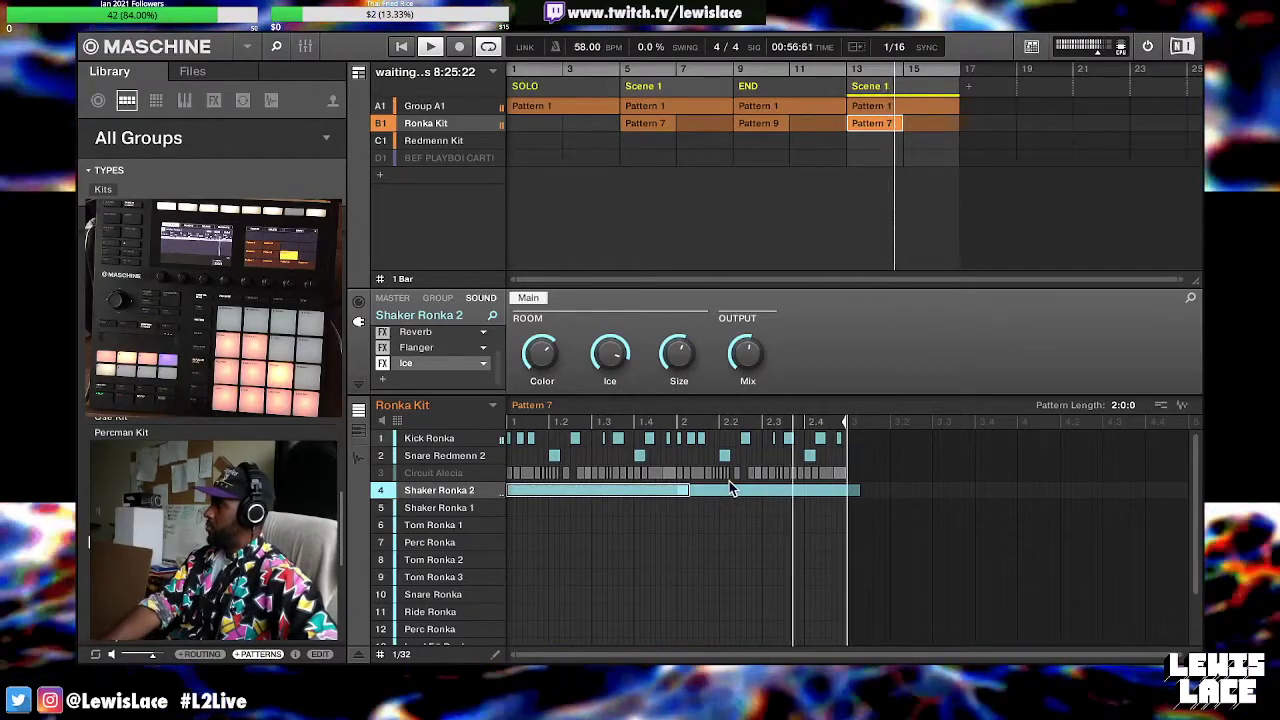
# Append Scene 2 as the fifth section, play the transition into it from Scene 1, and show the whole length of Ronka Kit's Pattern 8
pyautogui.click(977, 84)
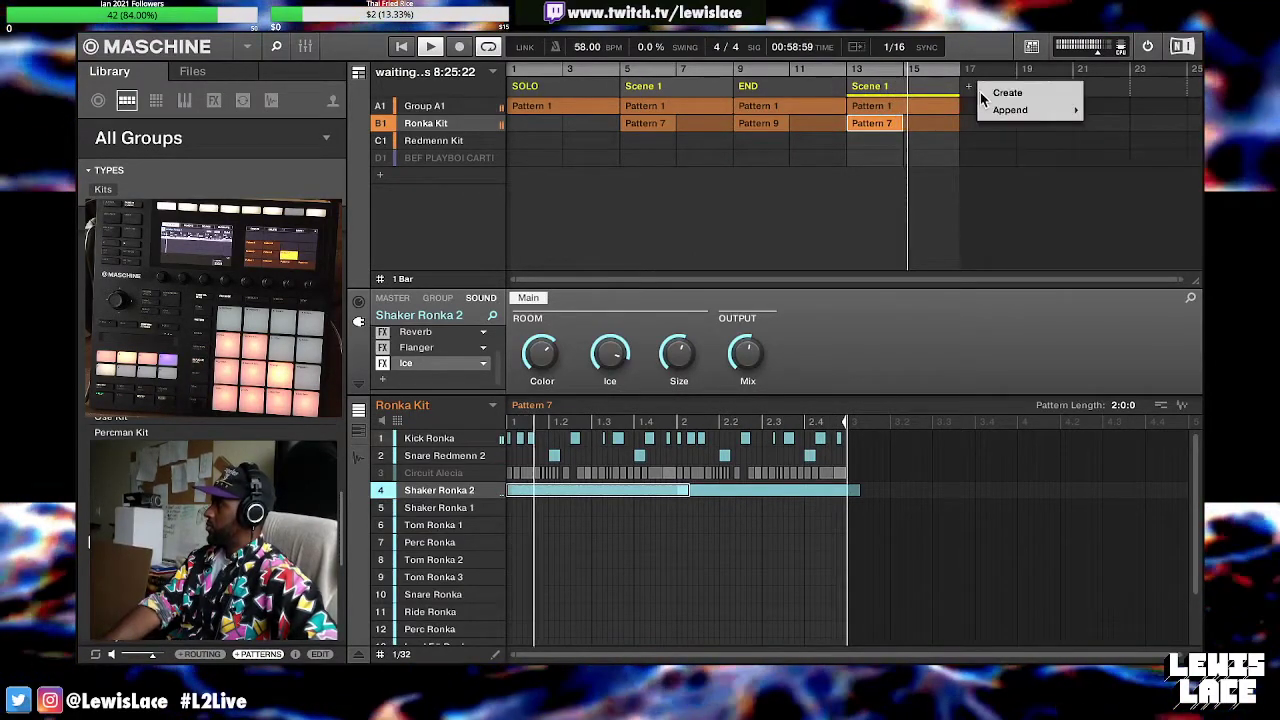
pyautogui.moveTo(1000, 110)
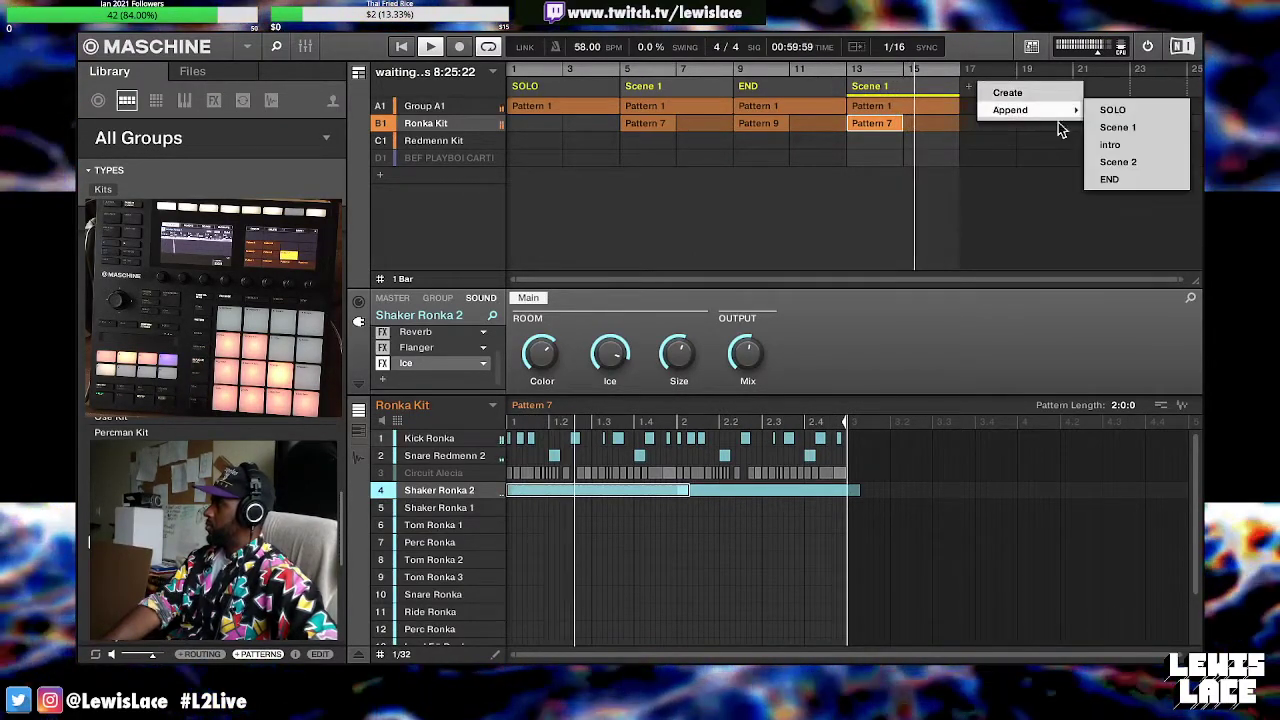
pyautogui.click(1110, 162)
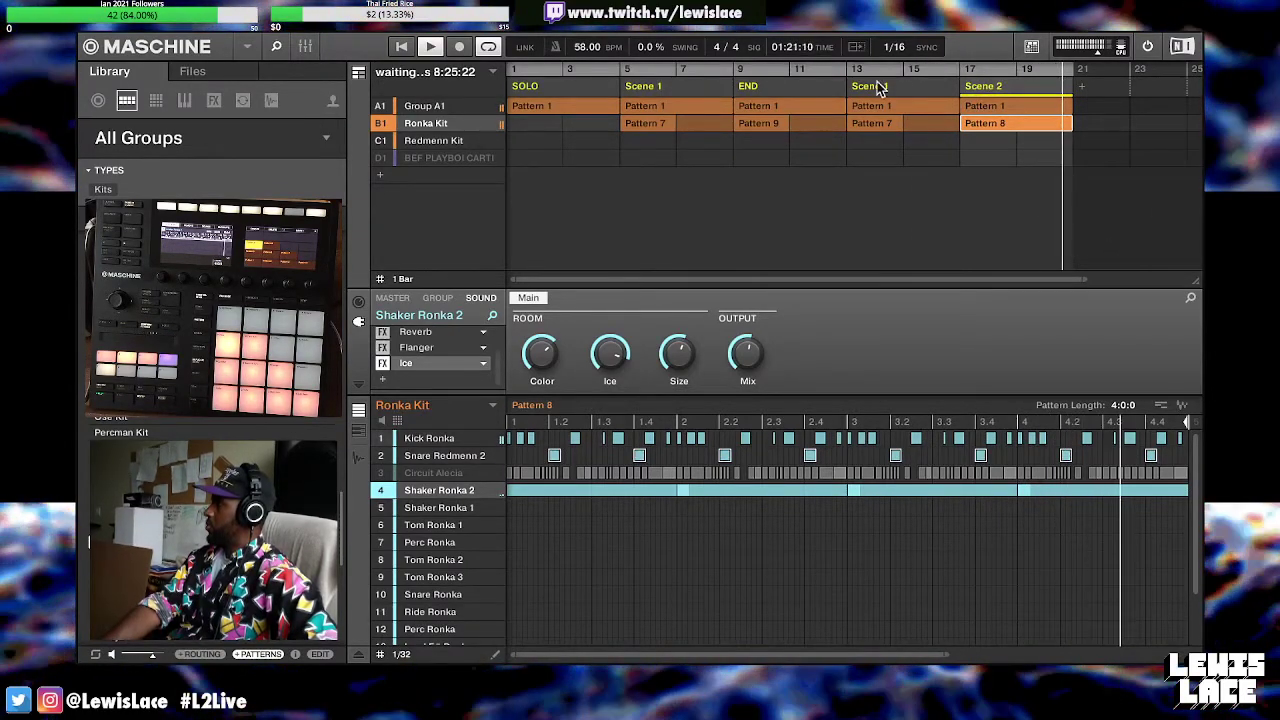
pyautogui.click(924, 73)
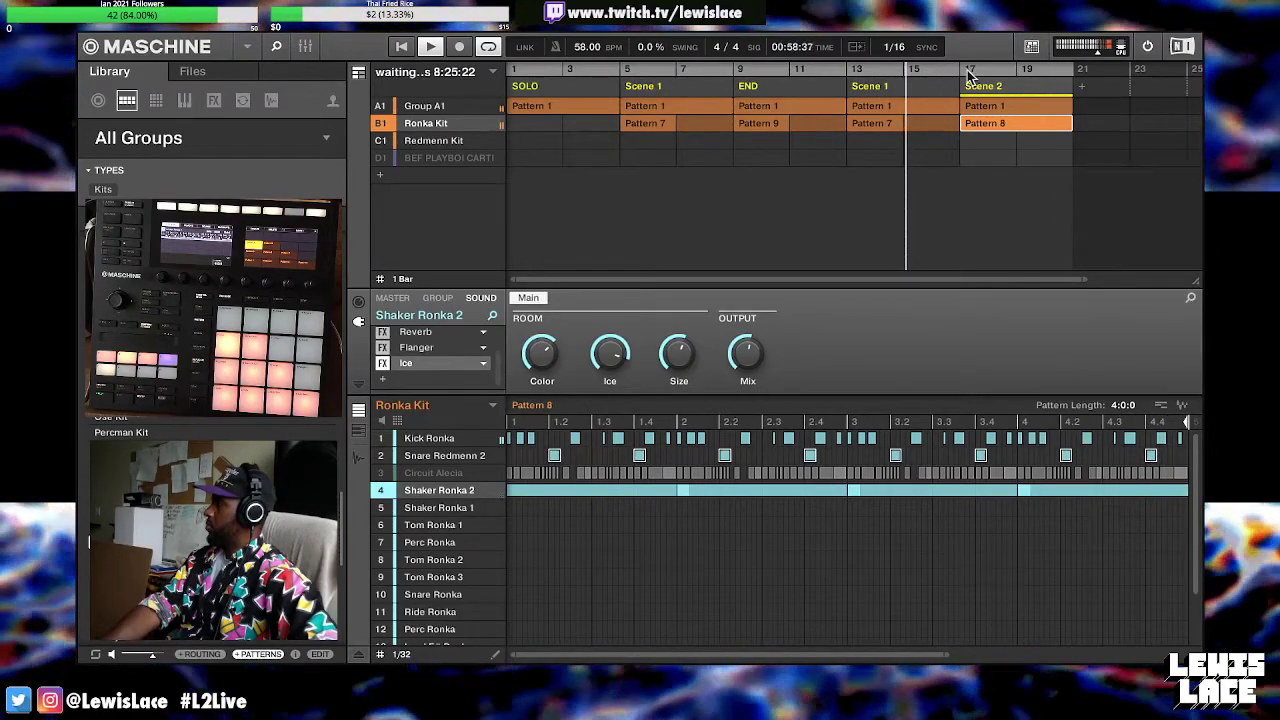
pyautogui.click(955, 67)
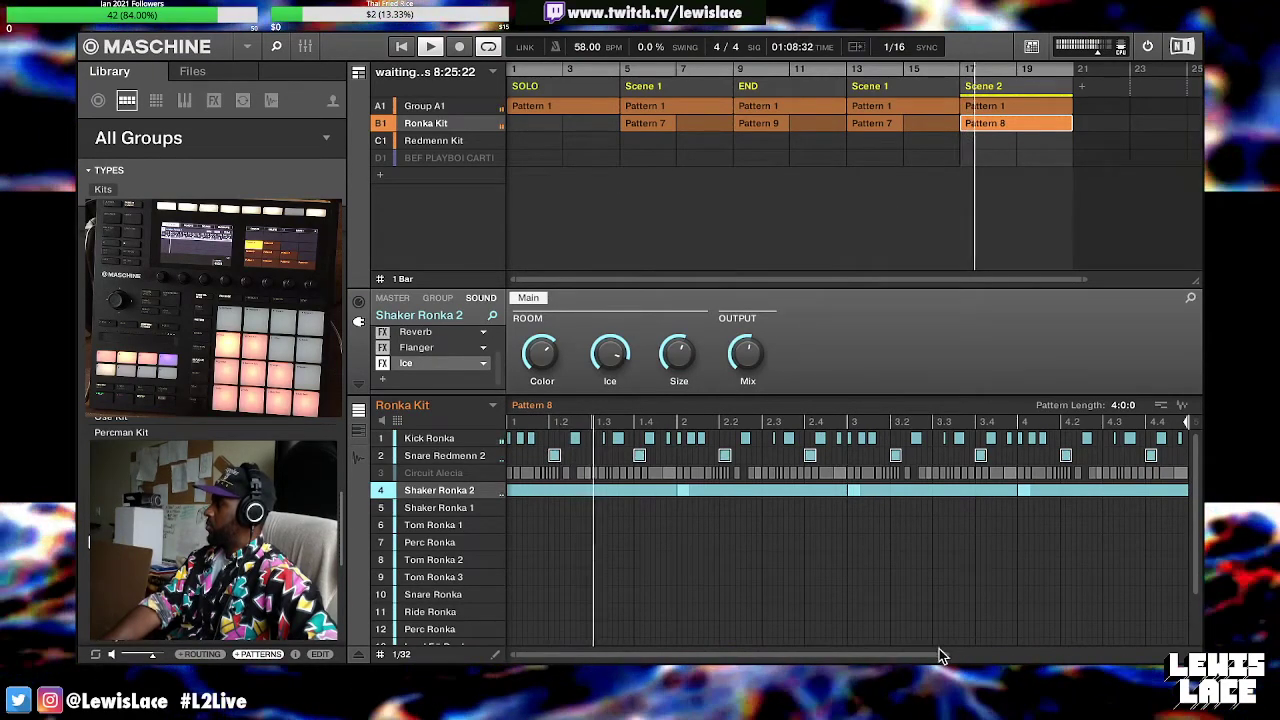
pyautogui.moveTo(948, 654); pyautogui.dragTo(1212, 643)
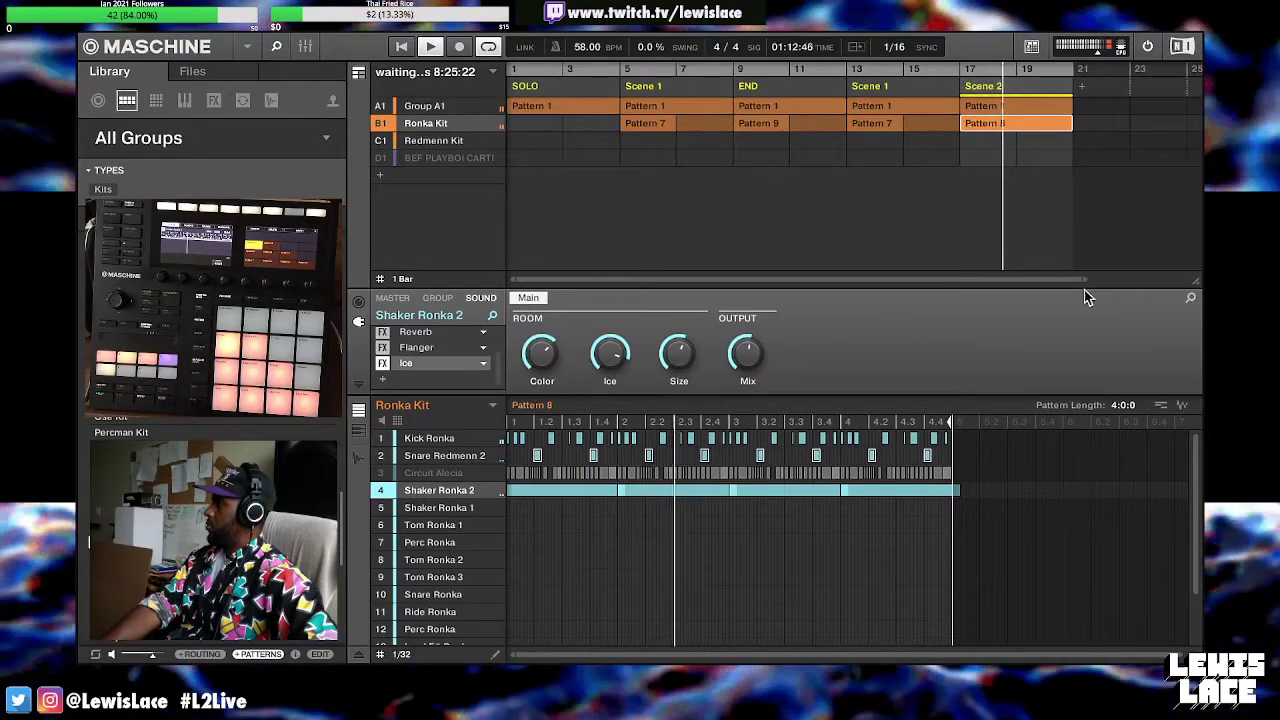
# Append the intro scene as the sixth section and play the arrangement from its start
pyautogui.click(1087, 87)
pyautogui.moveTo(1118, 116)
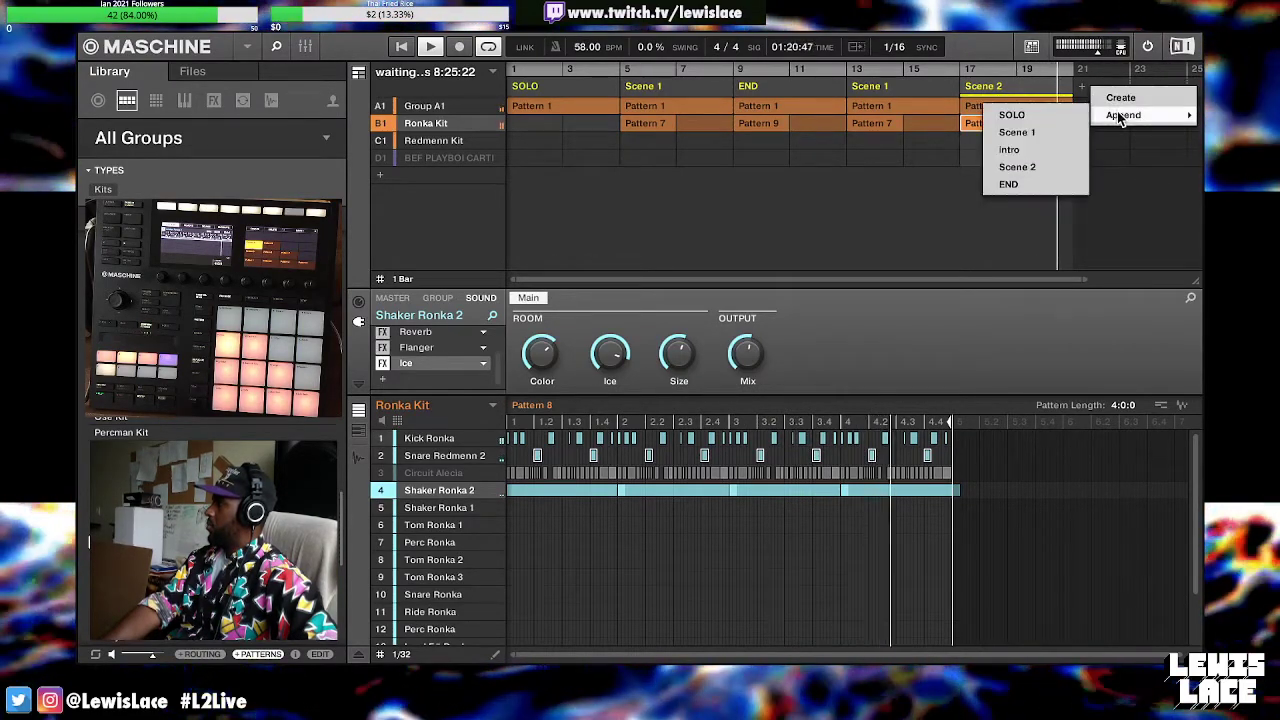
pyautogui.click(1015, 149)
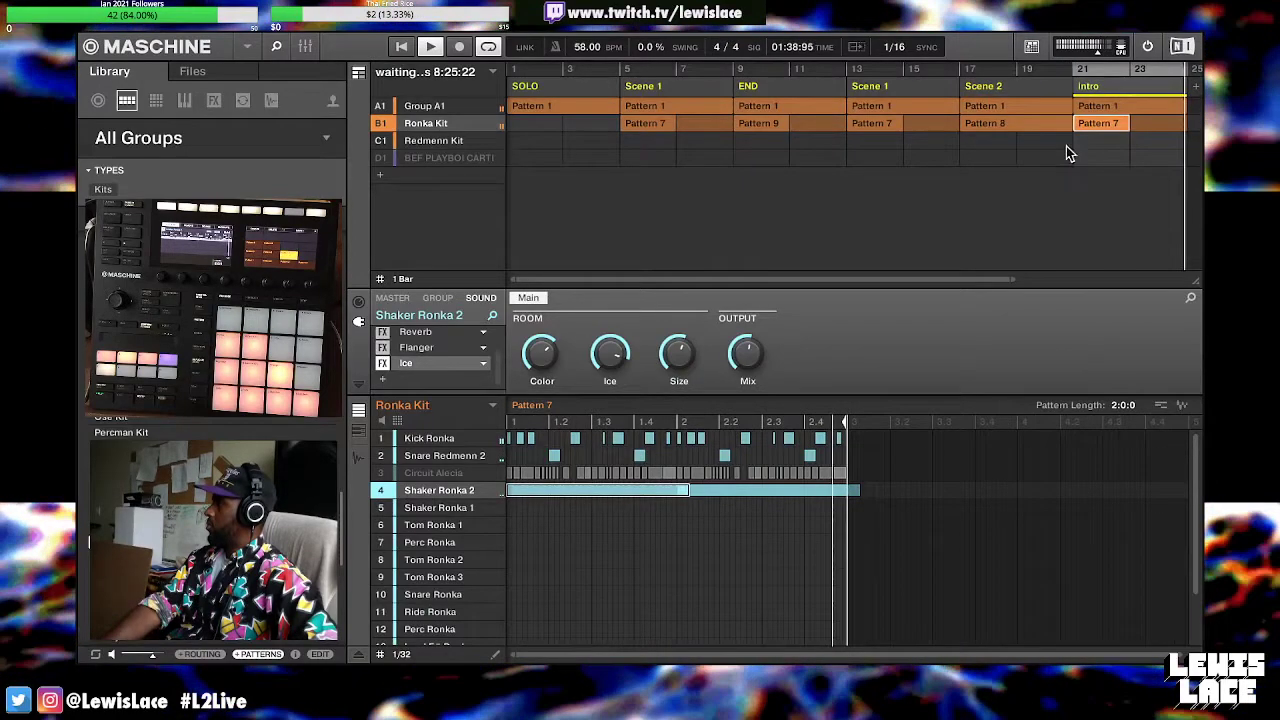
pyautogui.click(1076, 68)
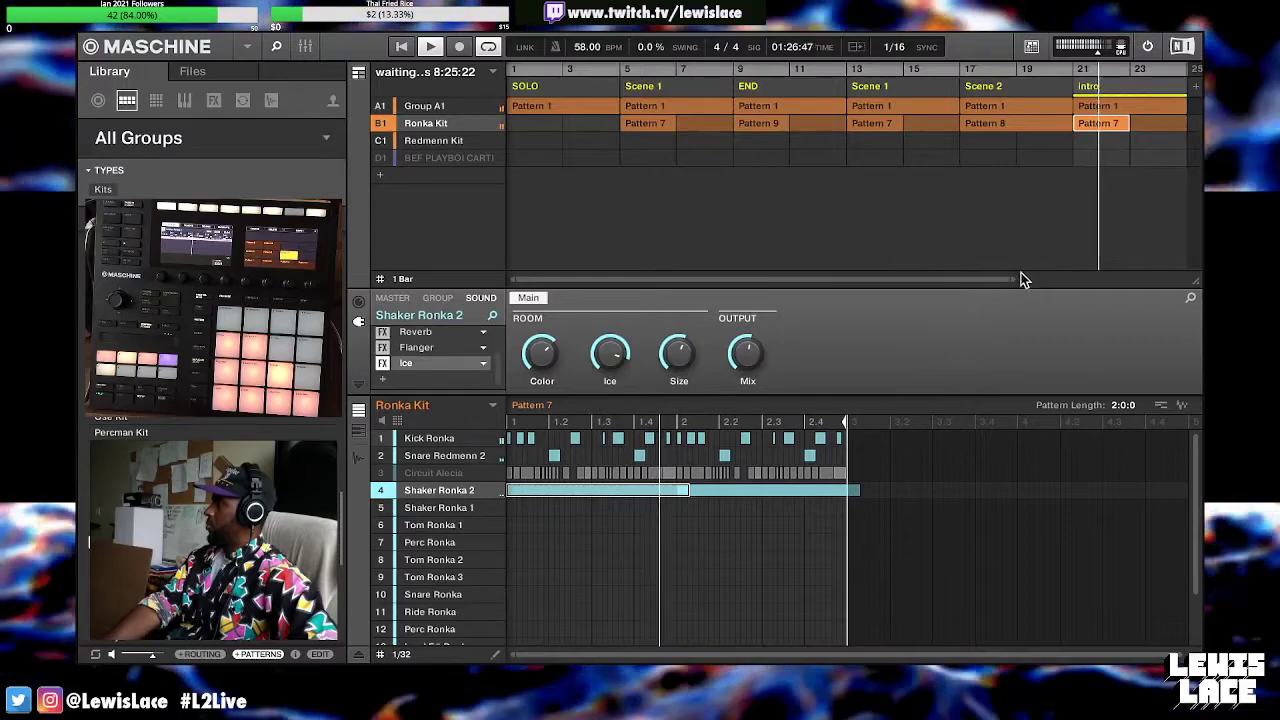
pyautogui.moveTo(1009, 280); pyautogui.dragTo(1190, 280)
# Append the SOLO scene as the seventh section, followed by a short empty section
pyautogui.click(1027, 88)
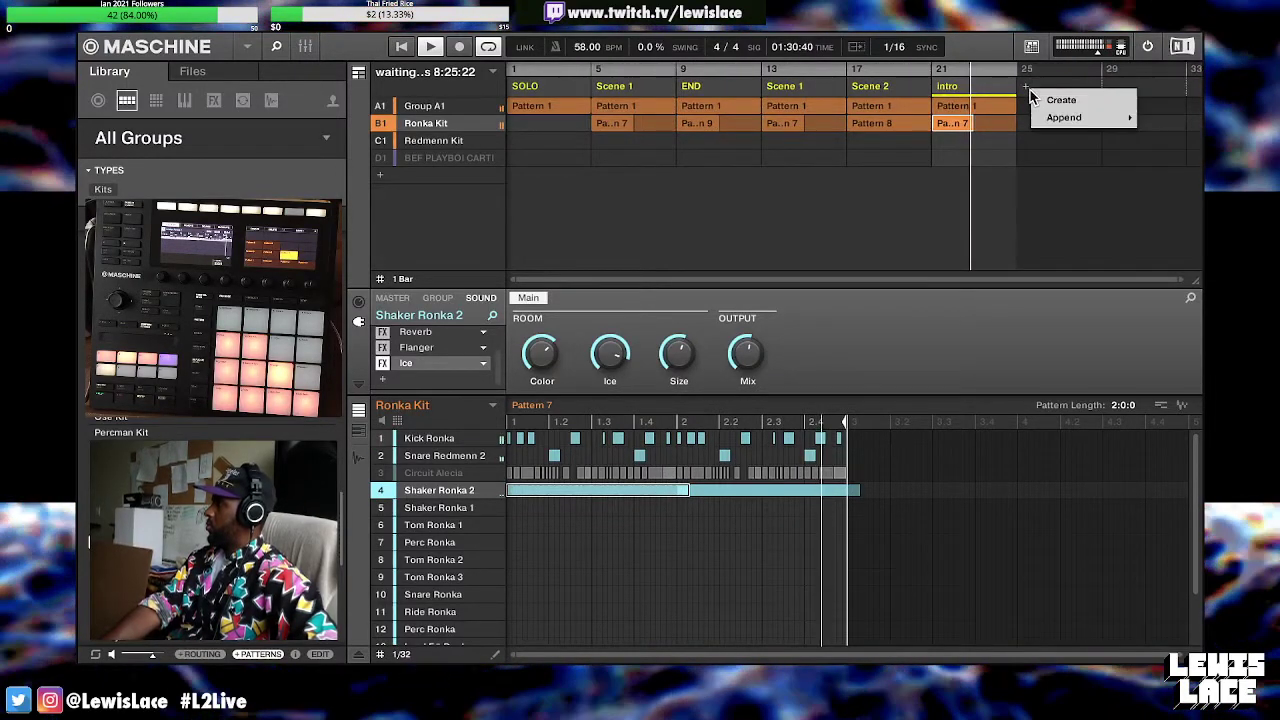
pyautogui.moveTo(1047, 116)
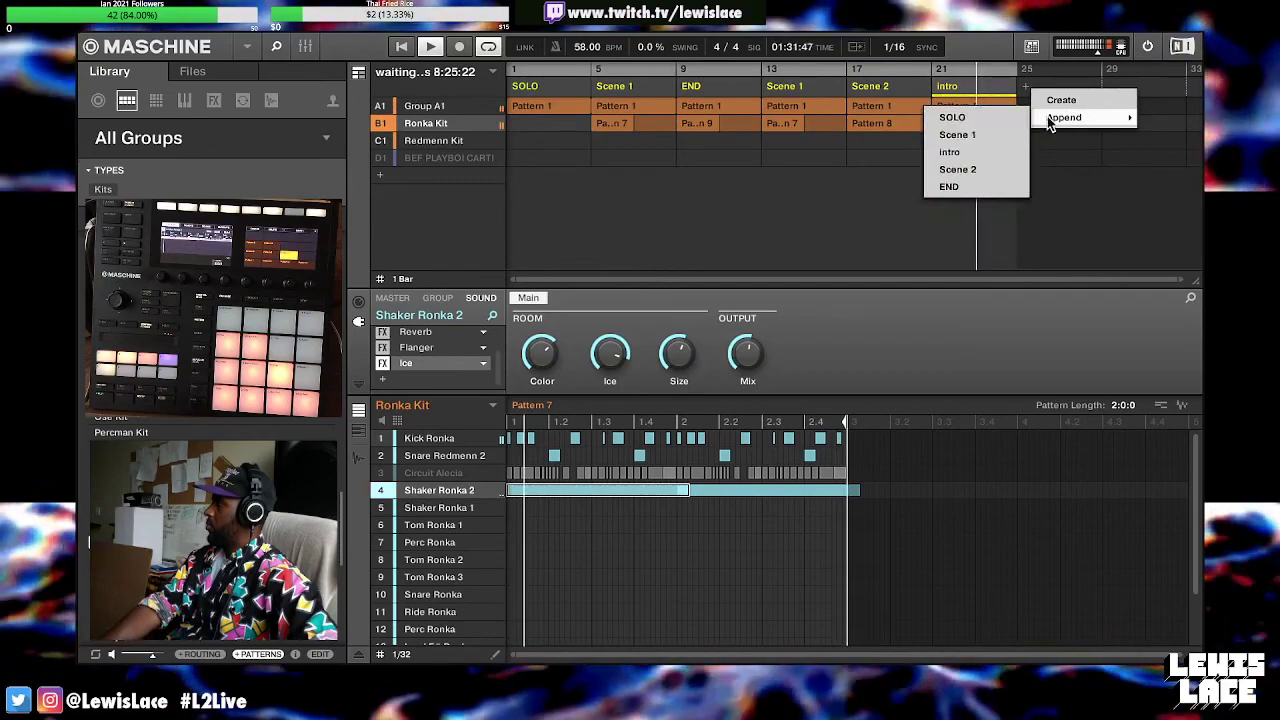
pyautogui.click(980, 117)
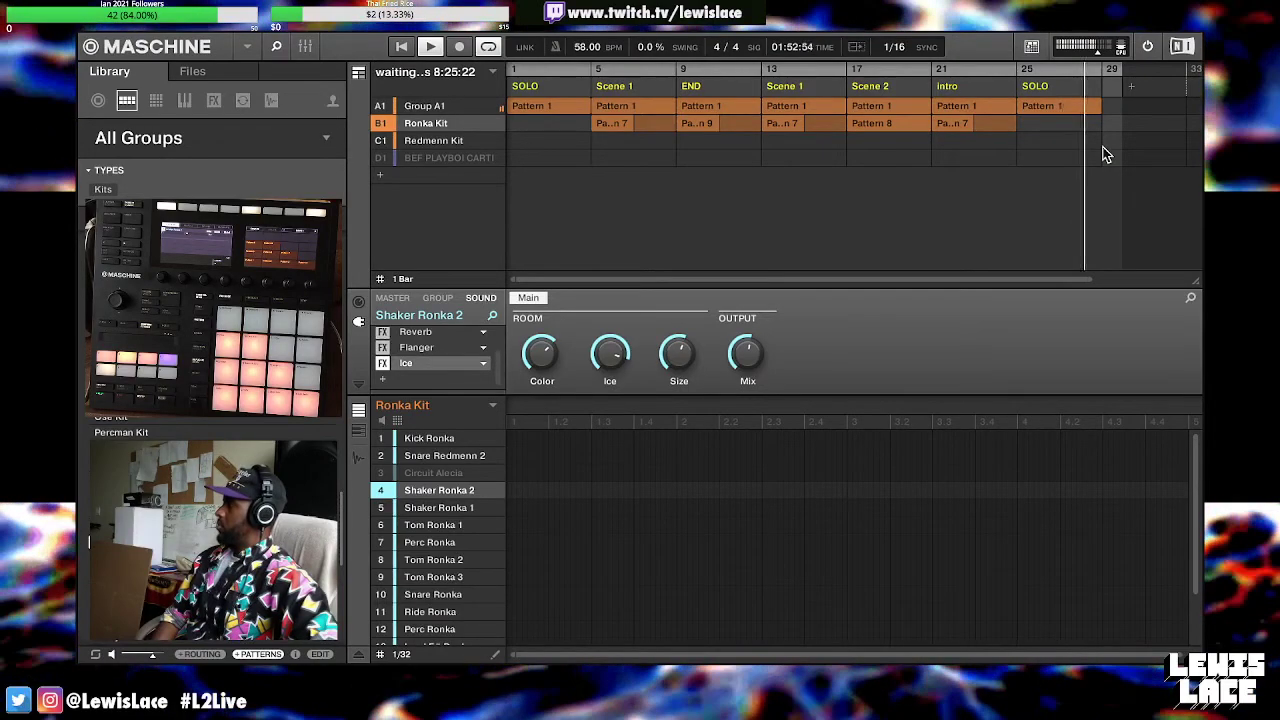
# Try a second empty section at the end of the arrangement, play the closing SOLO section, and delete the extra section
pyautogui.click(1133, 85)
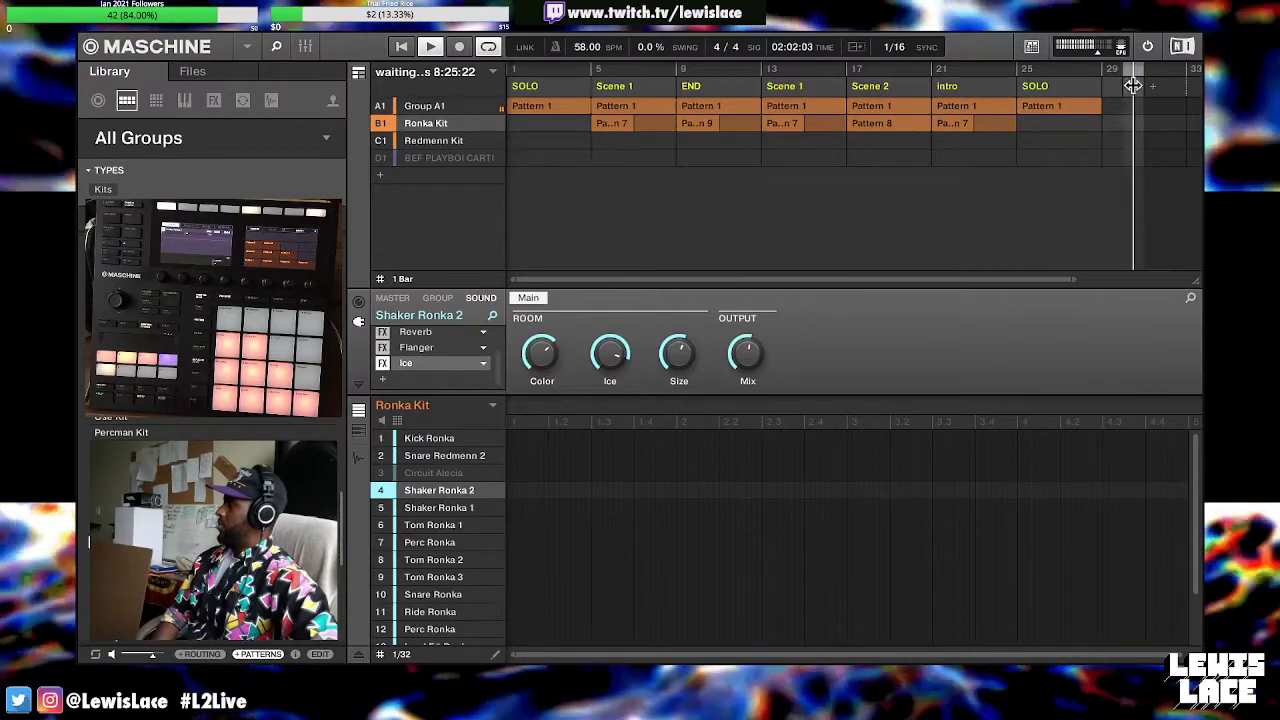
pyautogui.click(1063, 71)
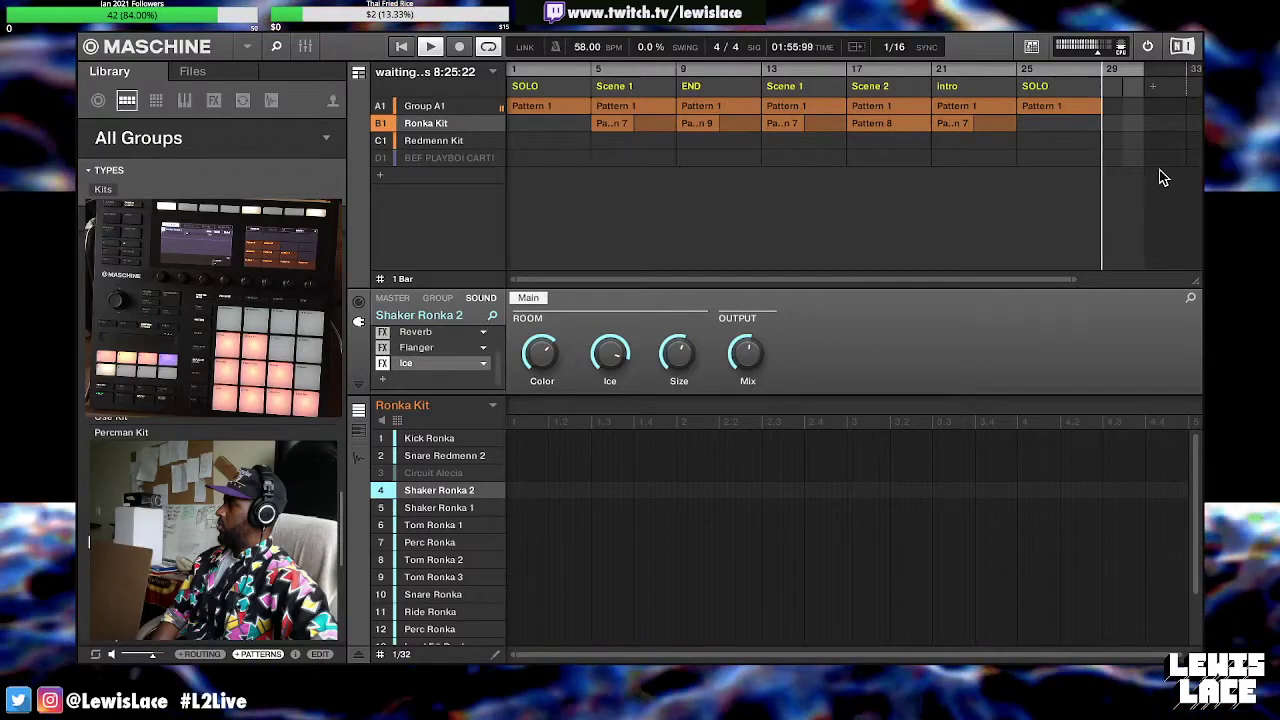
pyautogui.rightClick(1122, 86)
pyautogui.click(1140, 175)
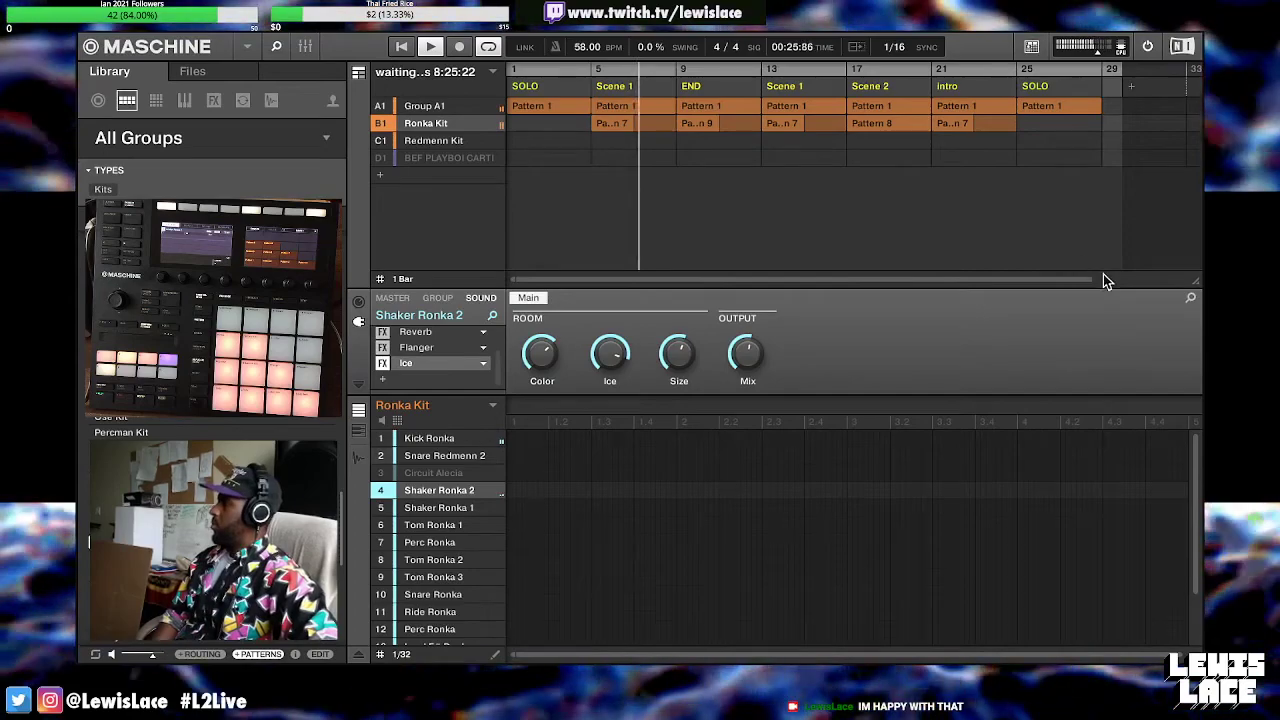
# Adjust the master EQ during playback: low-mid gain 1.6 dB, low-mid frequency 849.9 Hz and high gain 2.8 dB
pyautogui.moveTo(1090, 286); pyautogui.dragTo(1186, 286)
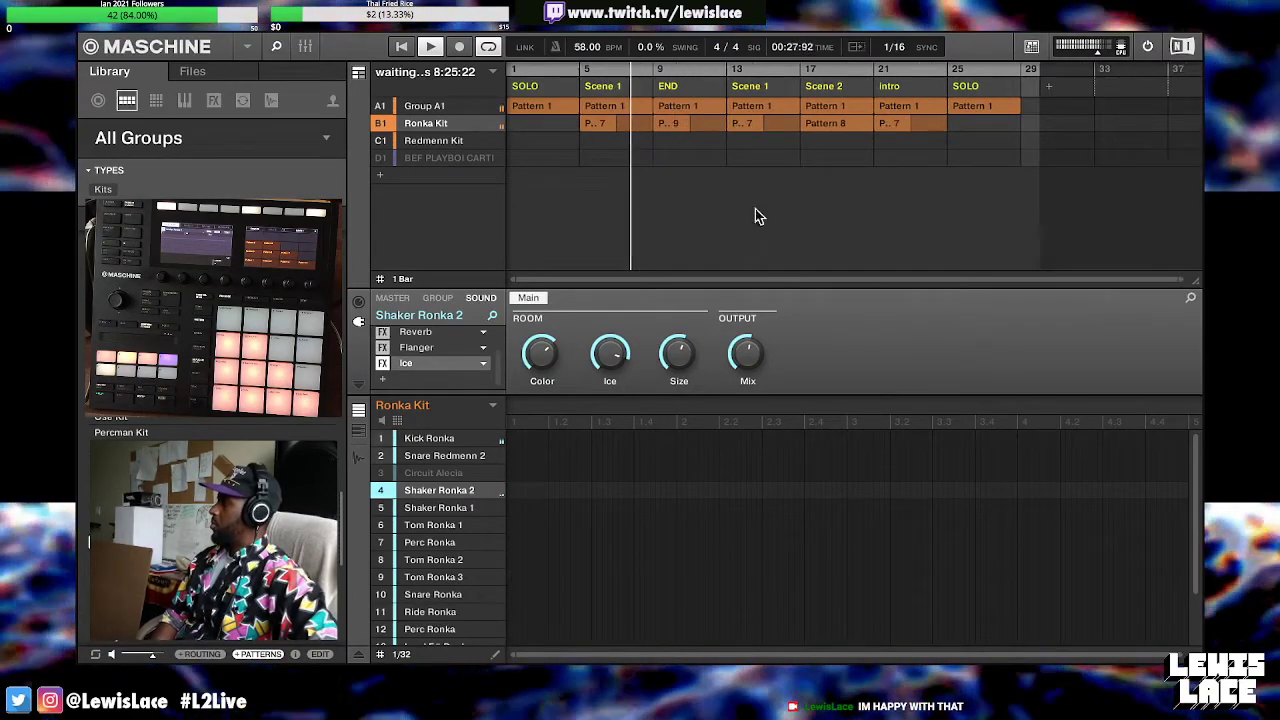
pyautogui.click(391, 298)
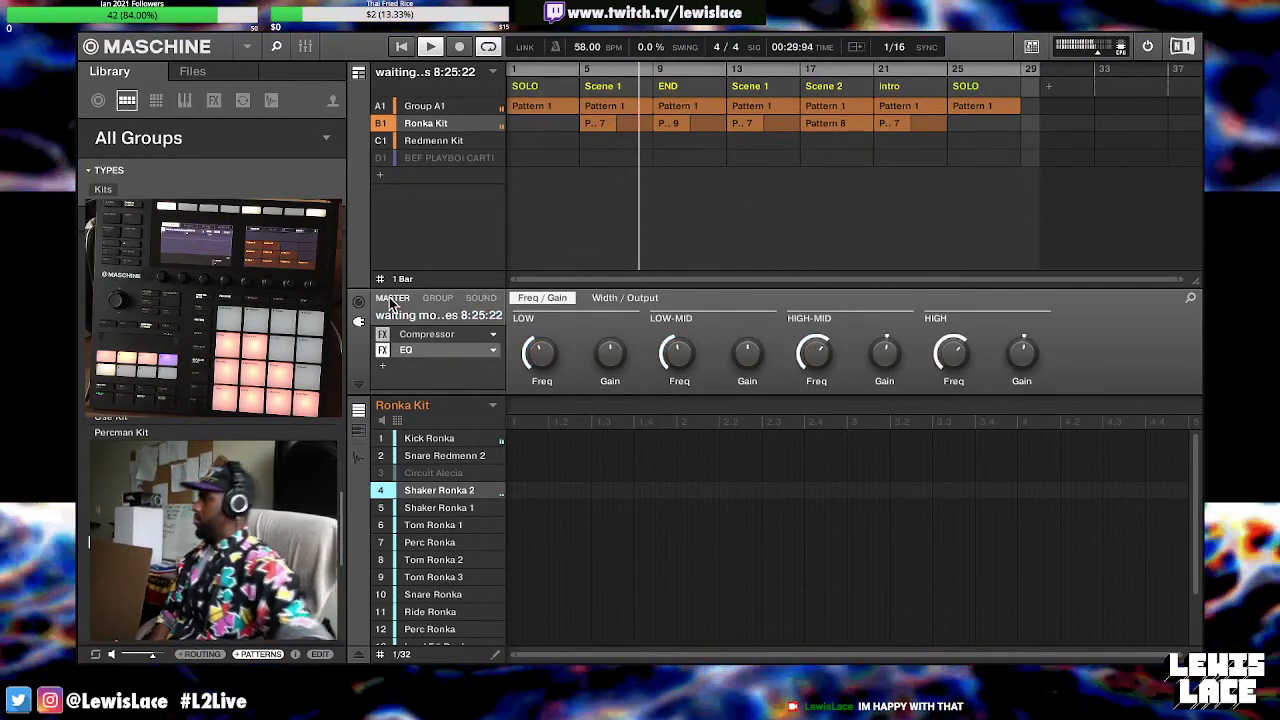
pyautogui.click(423, 350)
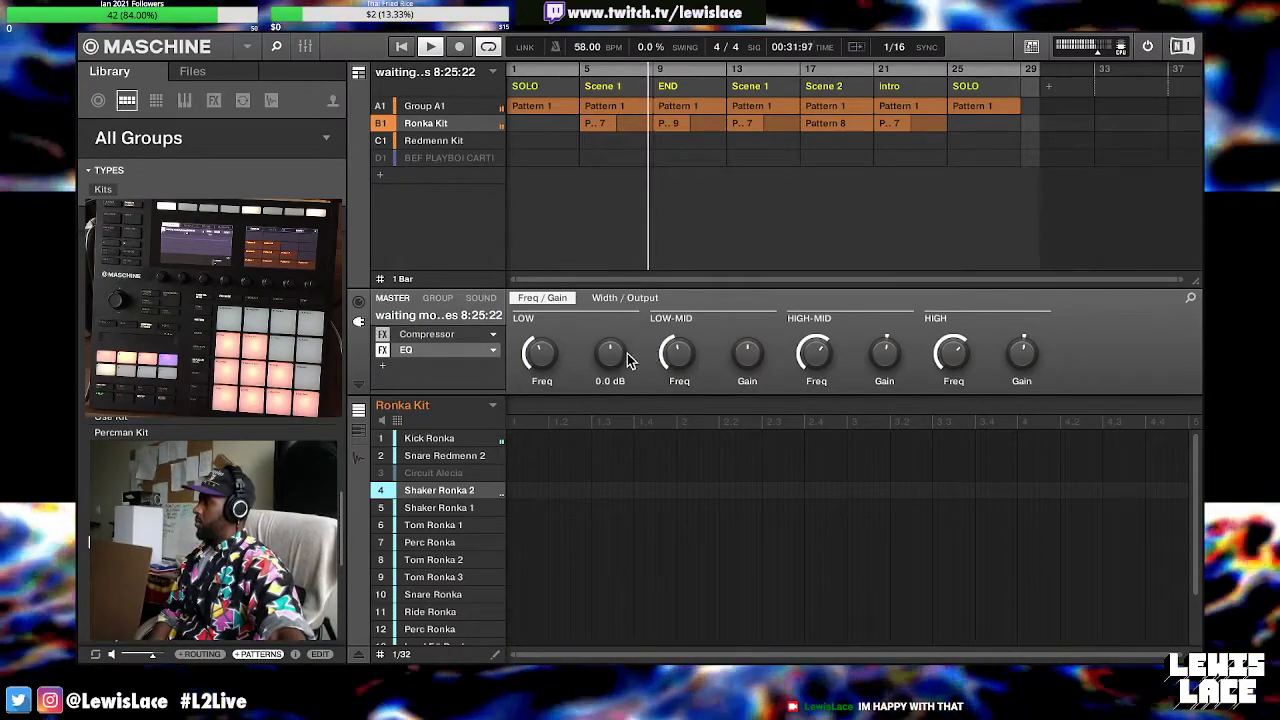
pyautogui.moveTo(747, 352); pyautogui.dragTo(747, 340)
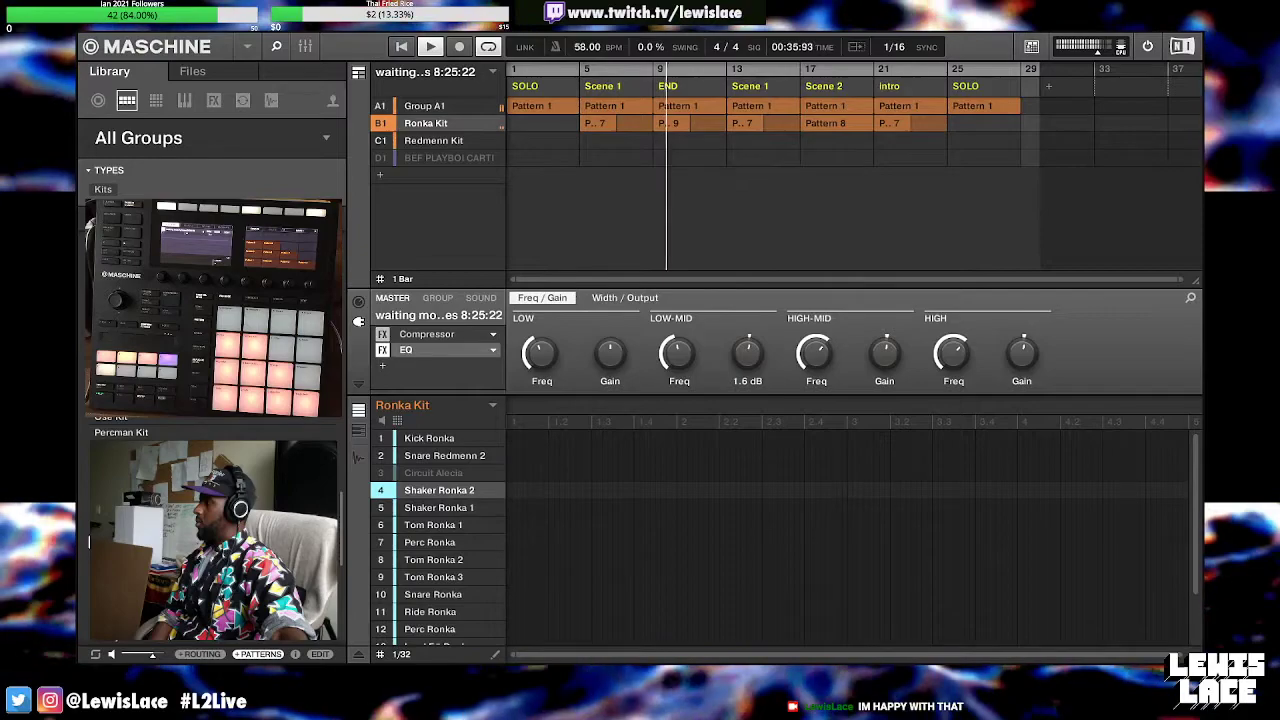
pyautogui.moveTo(679, 352)
pyautogui.moveTo(676, 352); pyautogui.dragTo(676, 340)
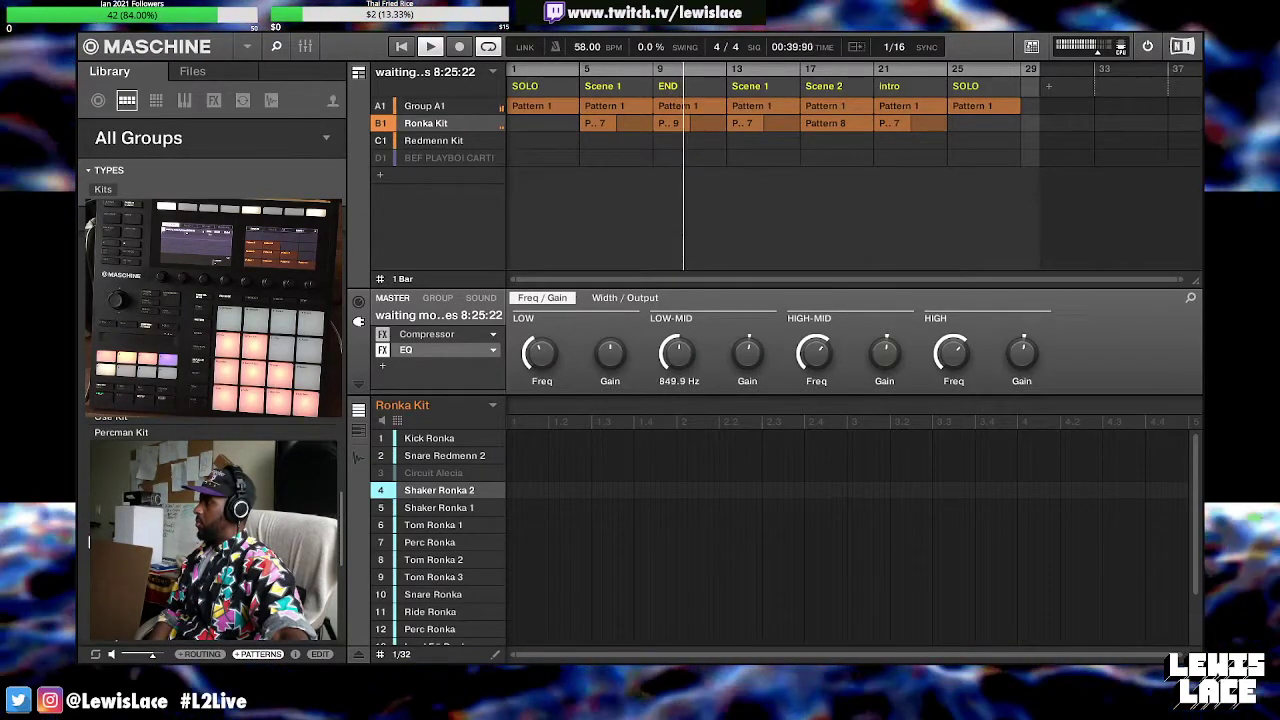
pyautogui.click(868, 358)
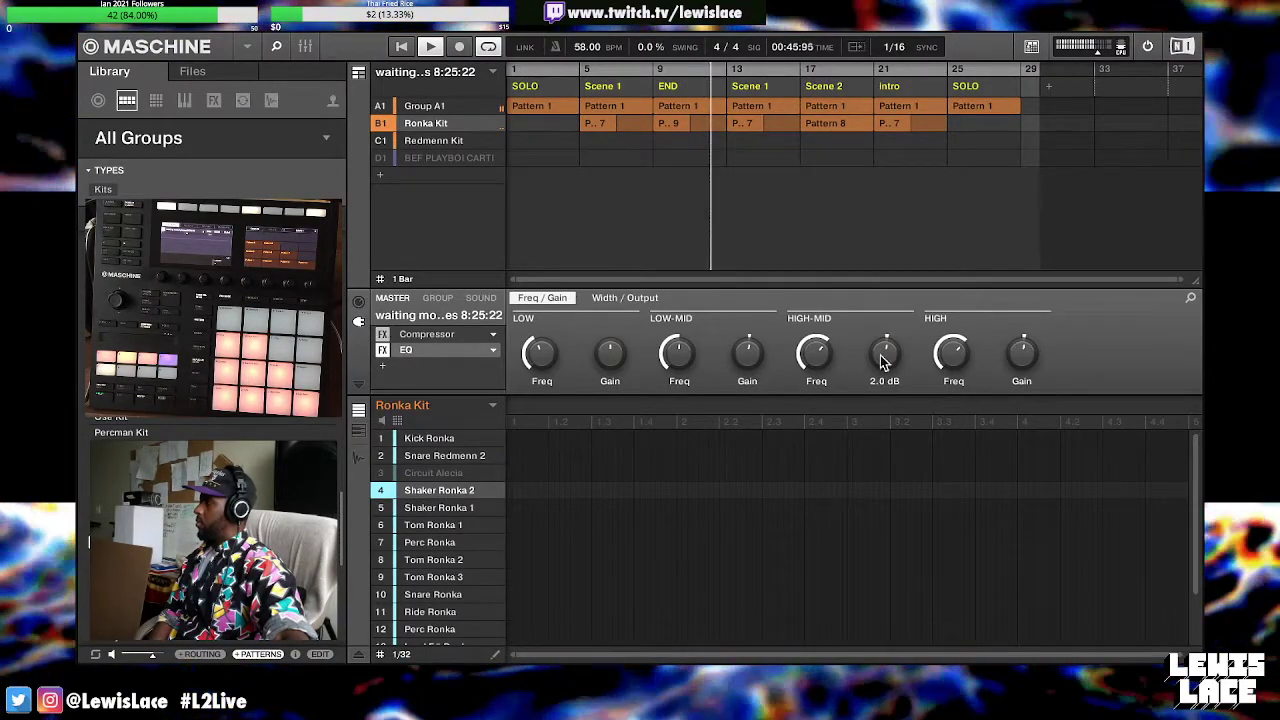
pyautogui.moveTo(1027, 362)
pyautogui.scroll(2, 1025, 364)
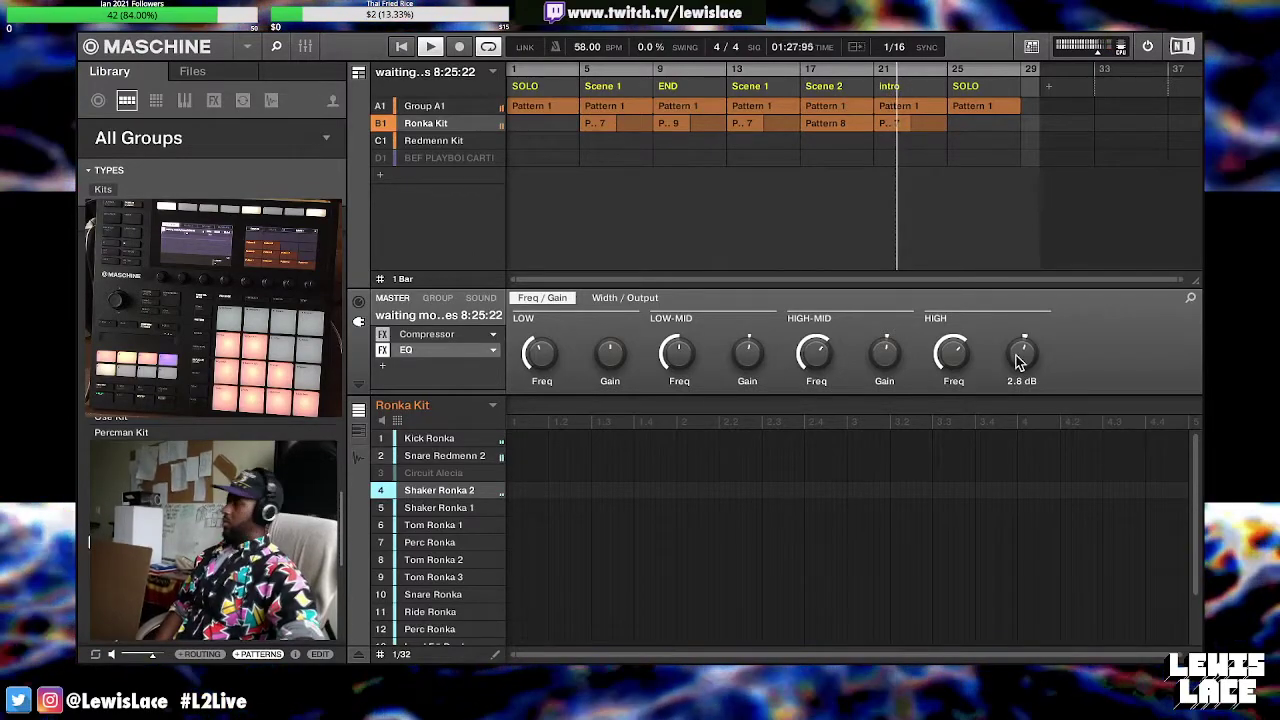
# Replace Ronka Kit's Pattern 7 with Pattern 9 in the intro section and show the MOODY BLUE 3- 6 sound of Group A1
pyautogui.click(890, 126)
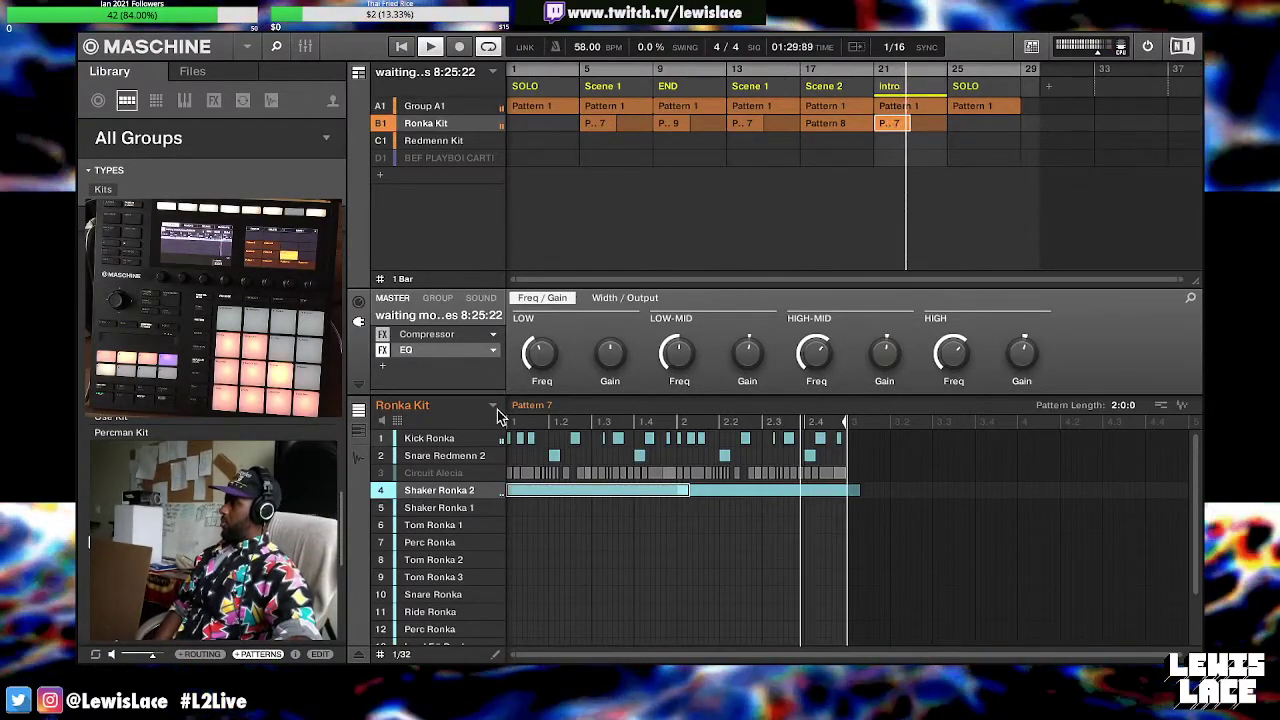
pyautogui.scroll(-2, 560, 505)
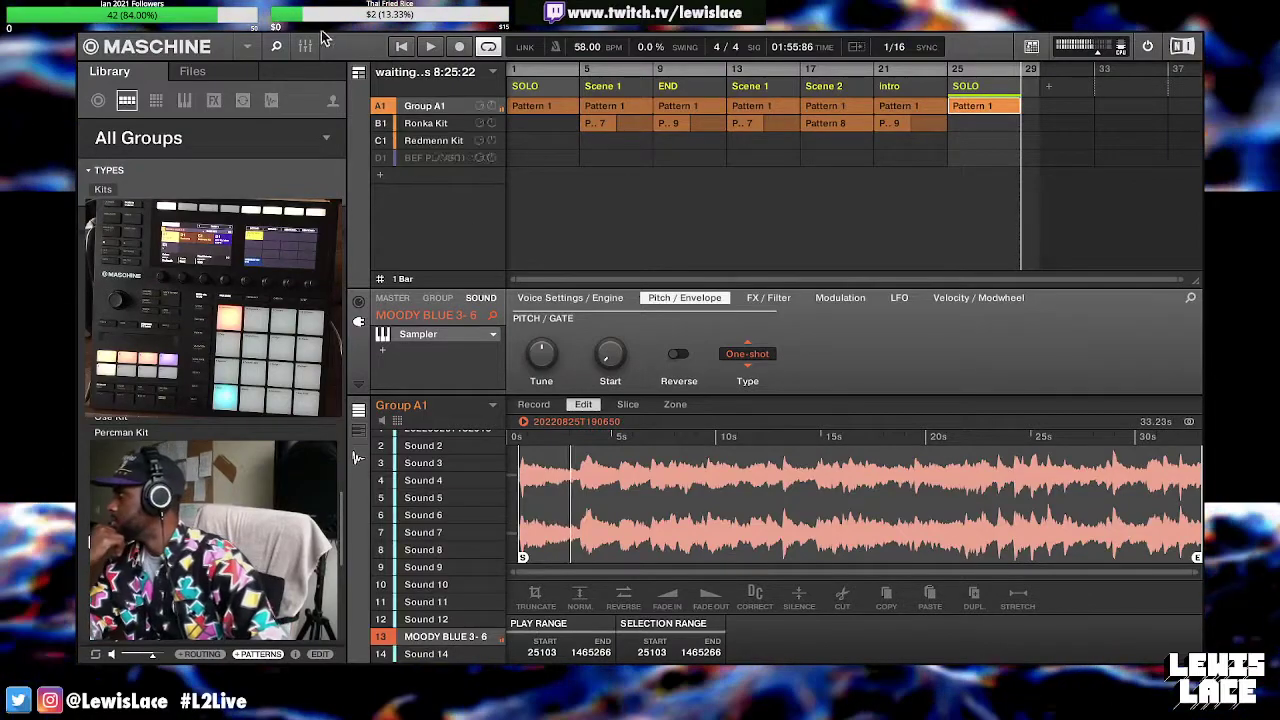
# Switch from the song arrangement to the Ideas view of the project
pyautogui.moveTo(289, 35)
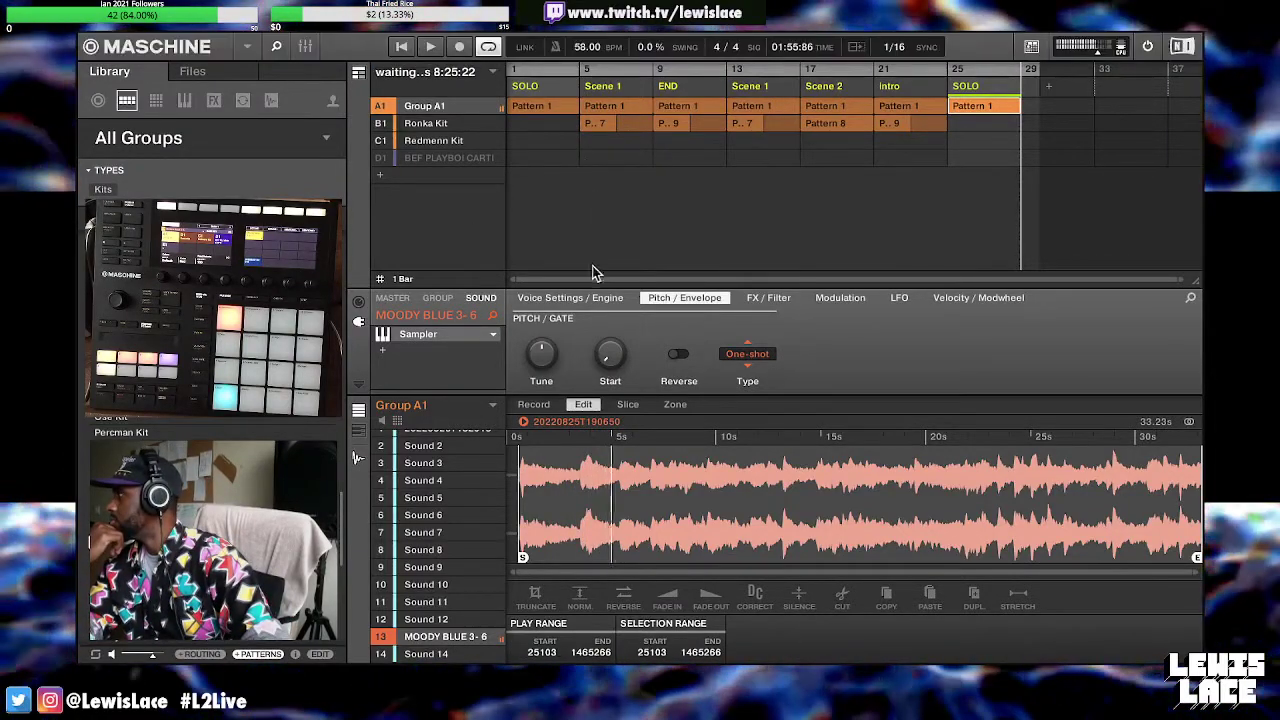
pyautogui.click(280, 39)
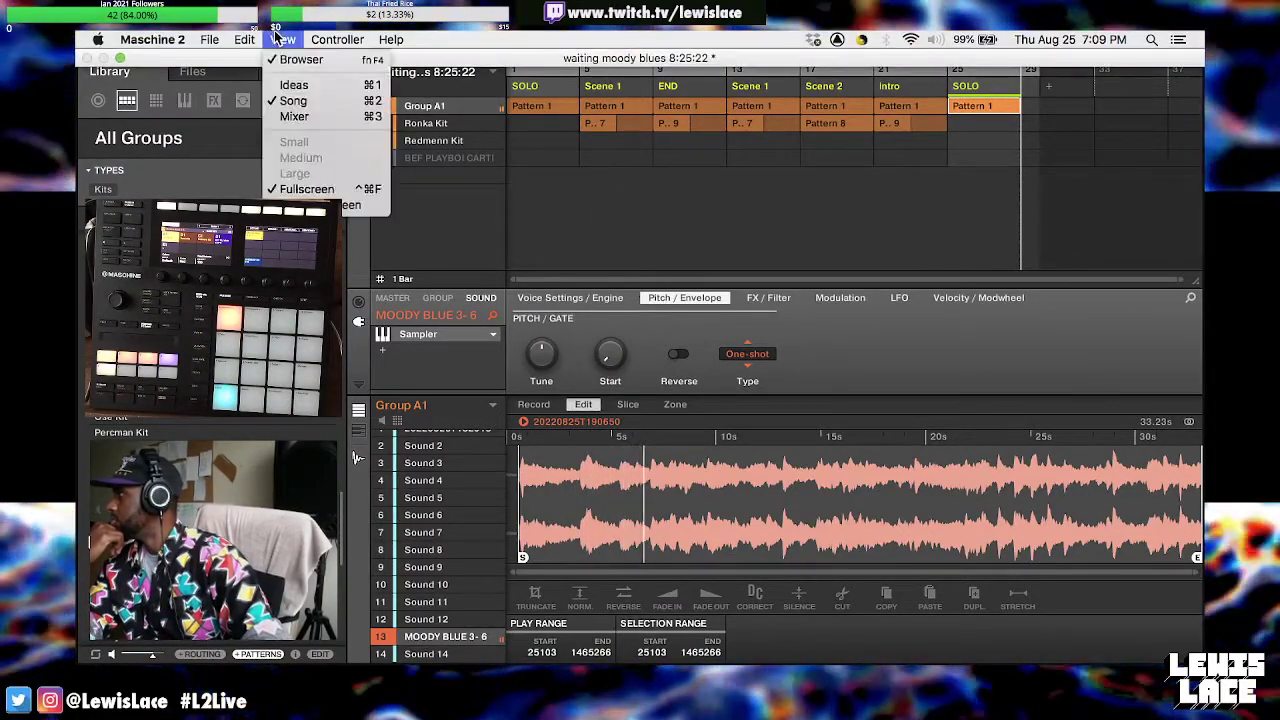
pyautogui.click(291, 85)
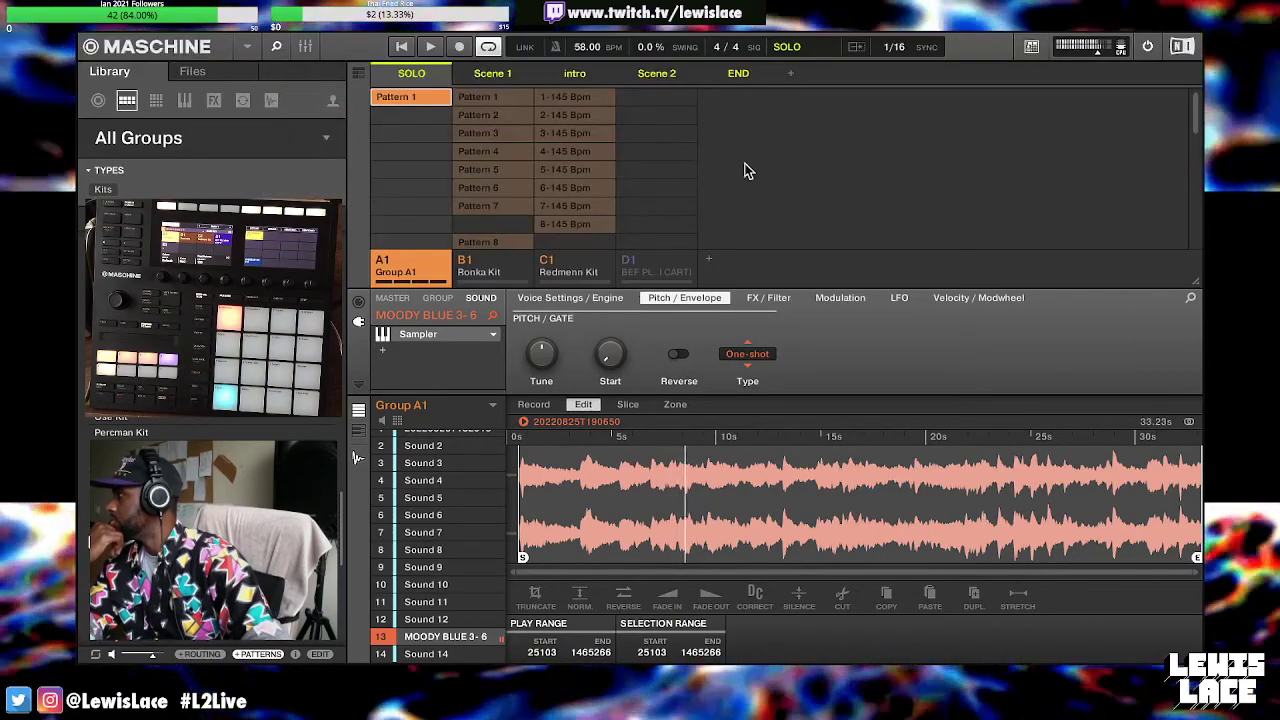
# Add a new scene after the END scene and color it red
pyautogui.click(790, 74)
pyautogui.rightClick(799, 80)
pyautogui.moveTo(826, 181)
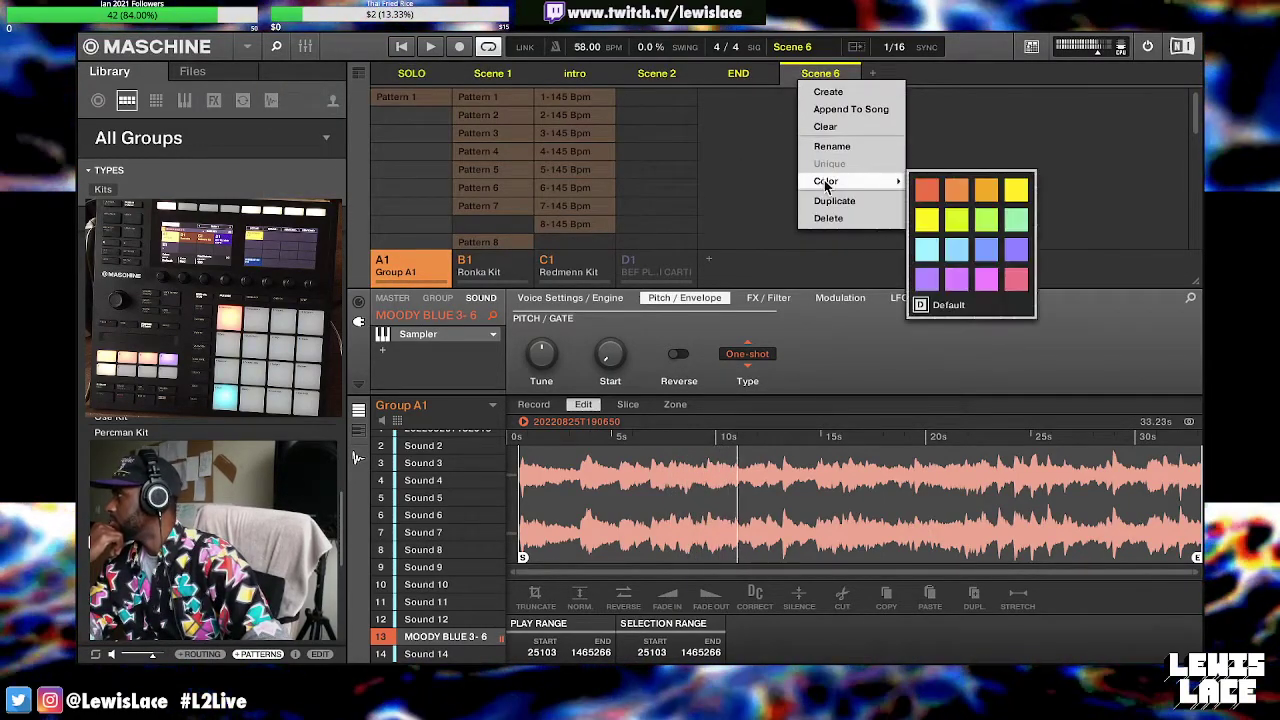
pyautogui.click(926, 189)
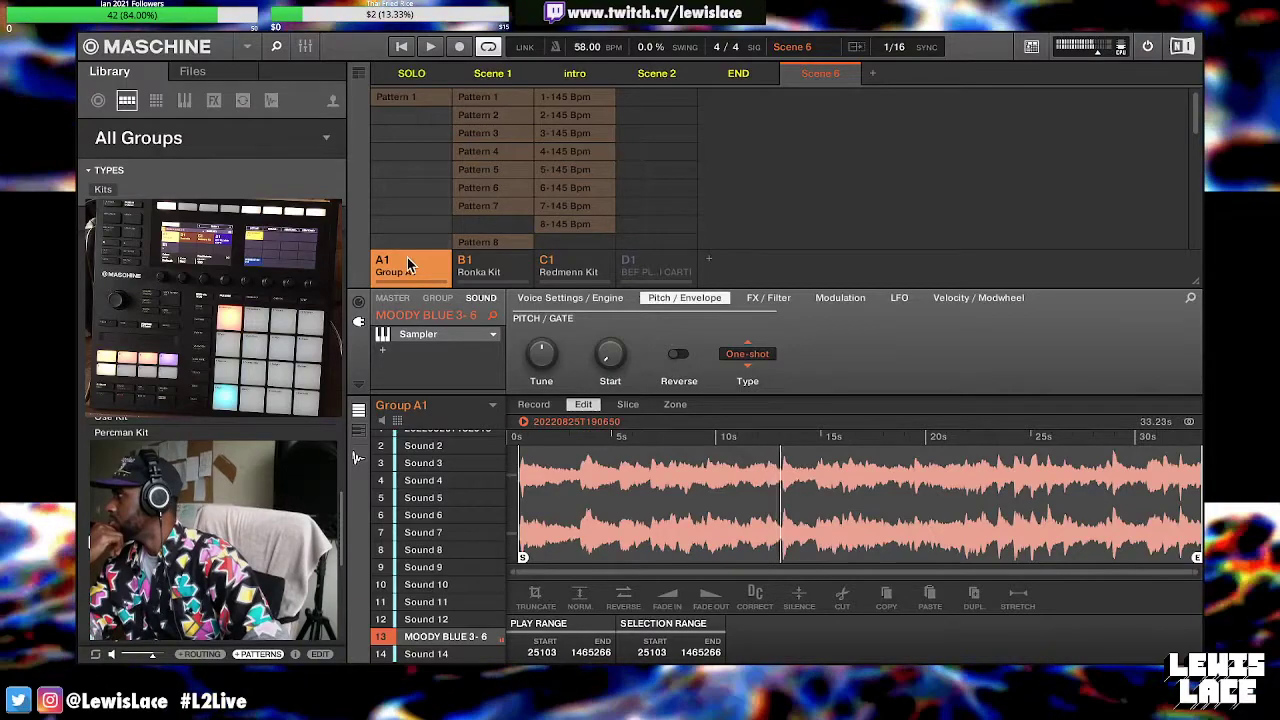
# Create an empty Pattern 2 for Group A1 in the new scene and color the pattern red
pyautogui.click(407, 115)
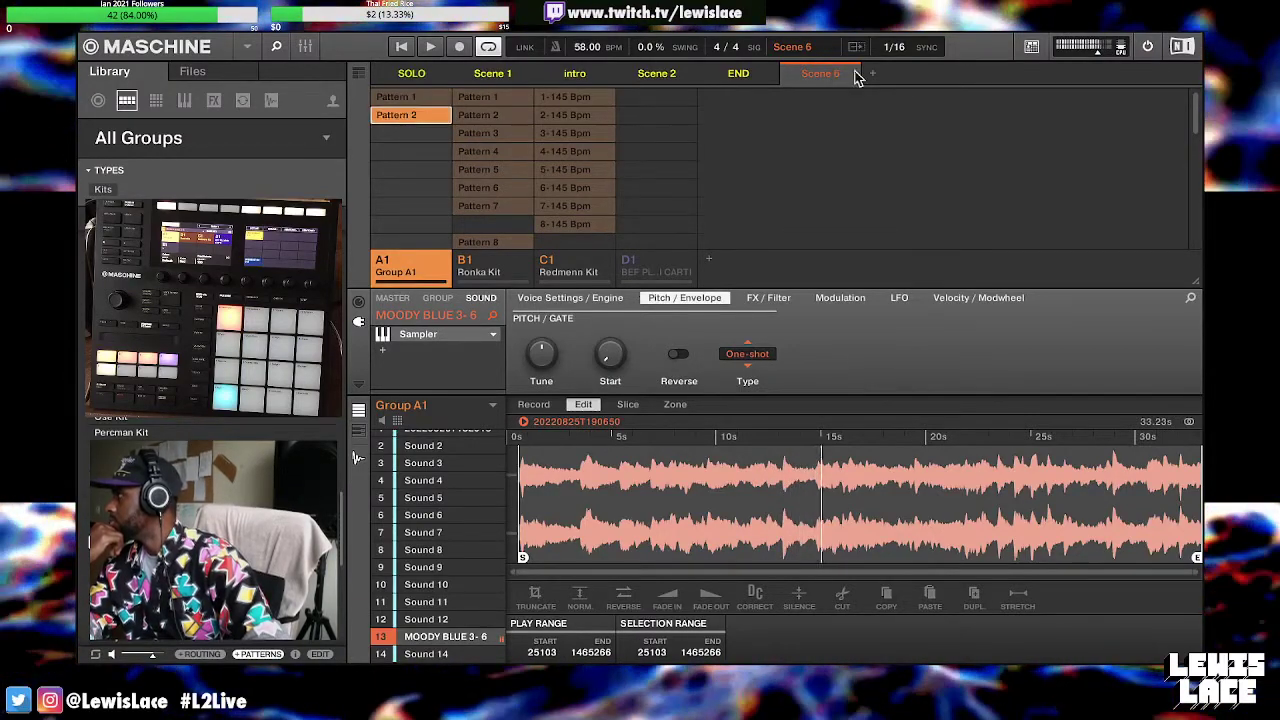
pyautogui.rightClick(405, 115)
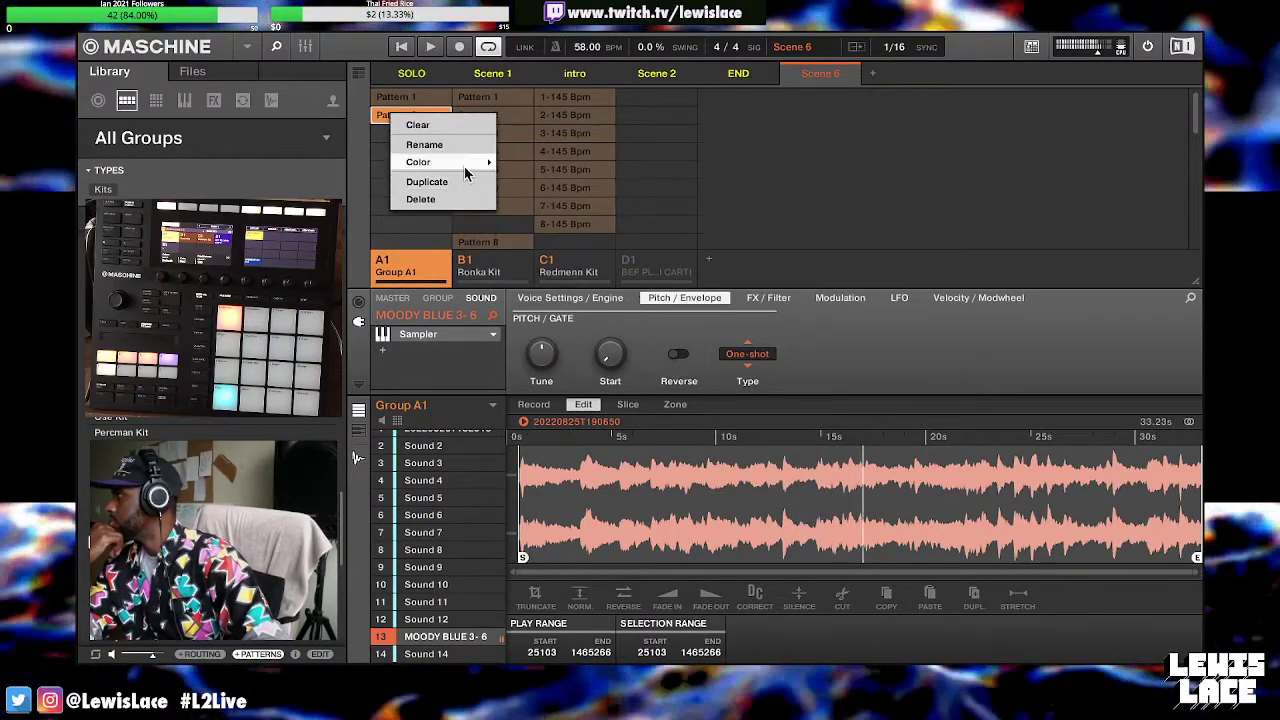
pyautogui.moveTo(440, 162)
pyautogui.click(526, 172)
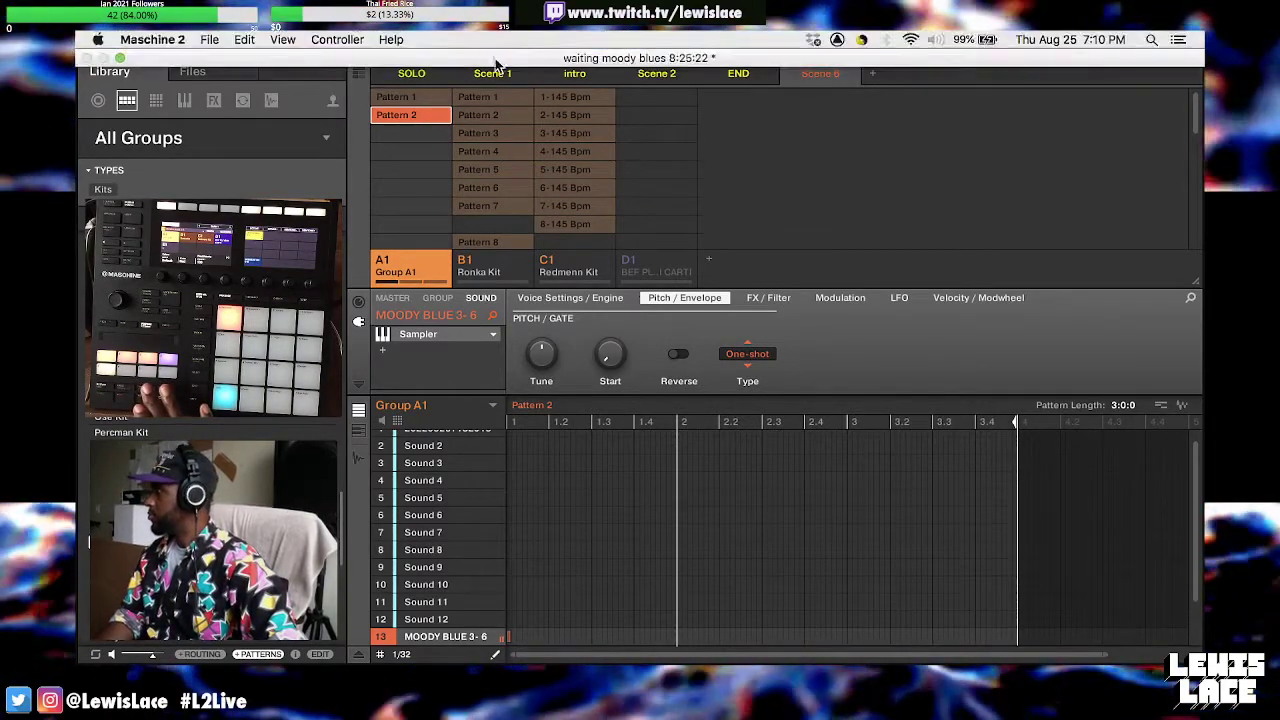
# Rename the SOLO scene as SOLO 58BPM
pyautogui.click(405, 73)
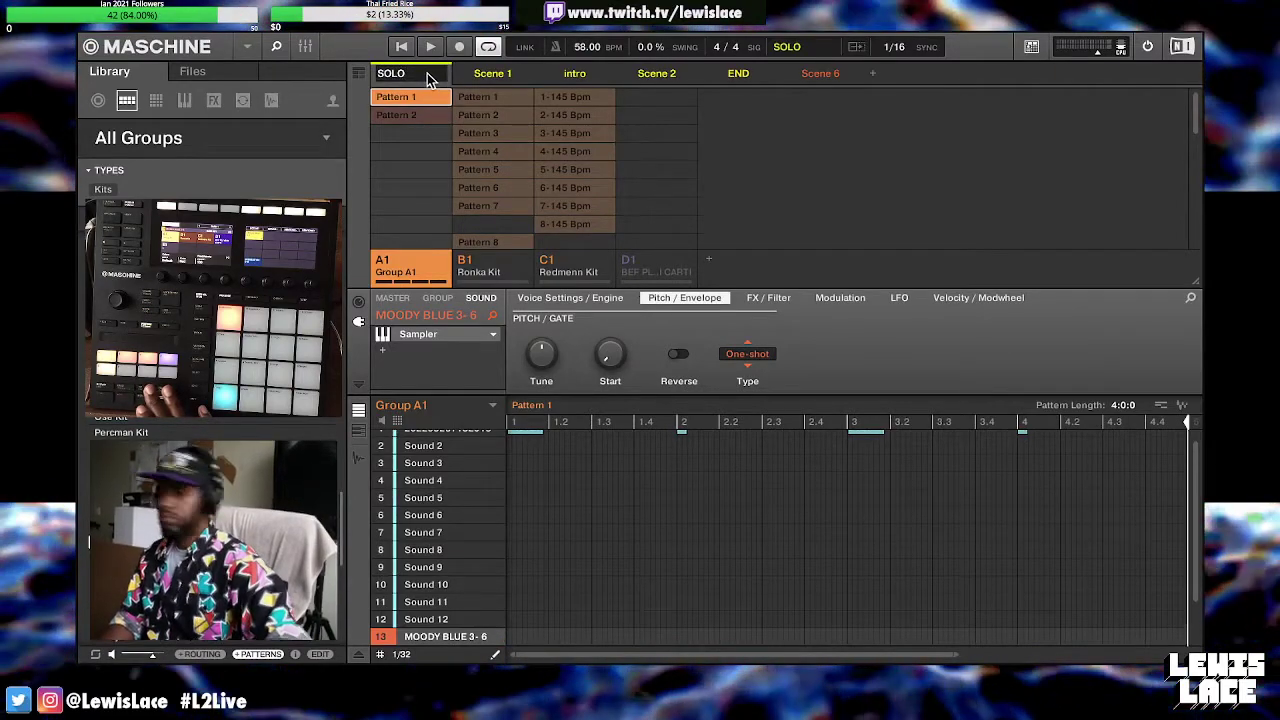
pyautogui.write('58BPM')
pyautogui.press('Return')
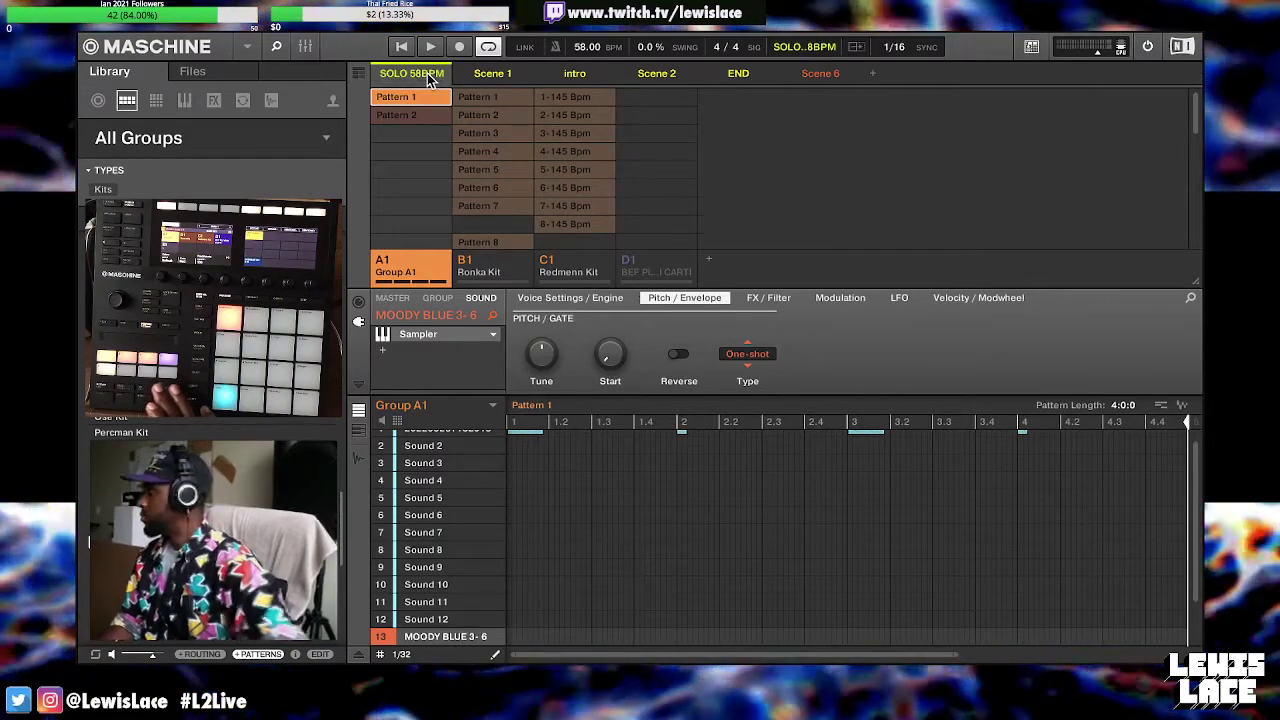
# In Scene 6, lengthen the MOODY BLUE 3- 6 note at the start of Group A1's Pattern 2 into bar 2
pyautogui.click(820, 74)
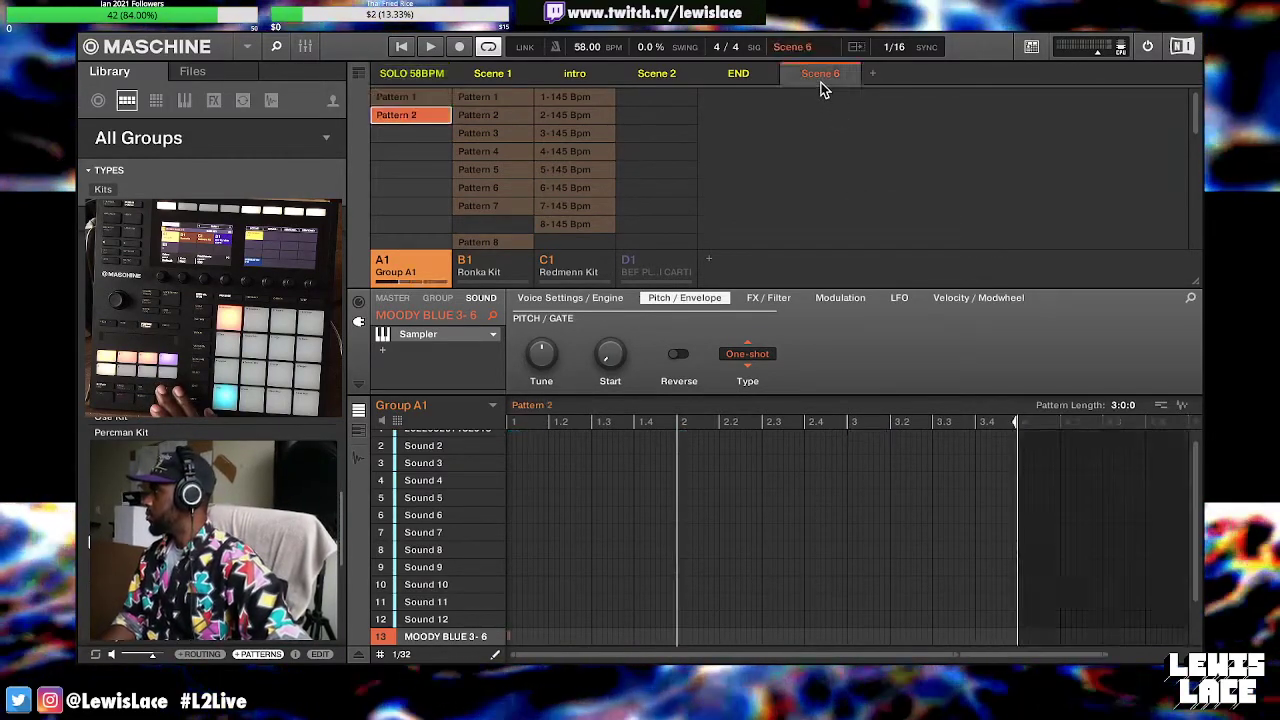
pyautogui.click(400, 115)
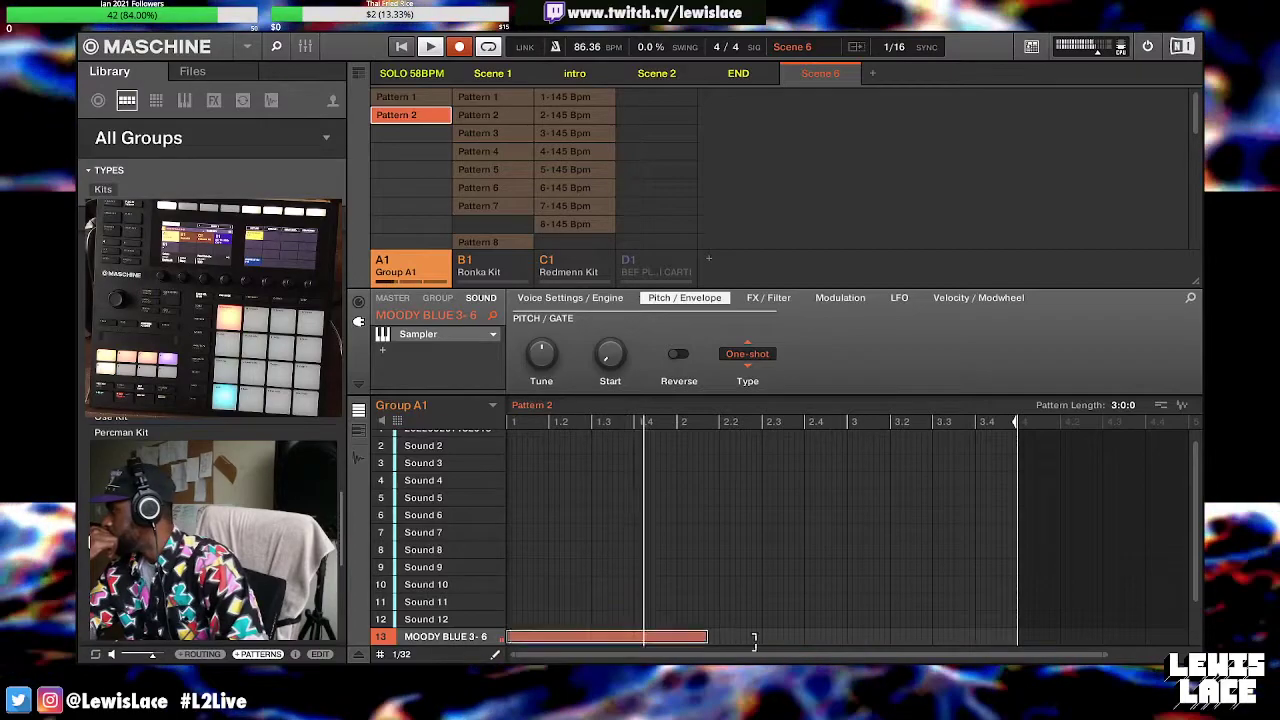
pyautogui.moveTo(510, 636); pyautogui.dragTo(774, 646)
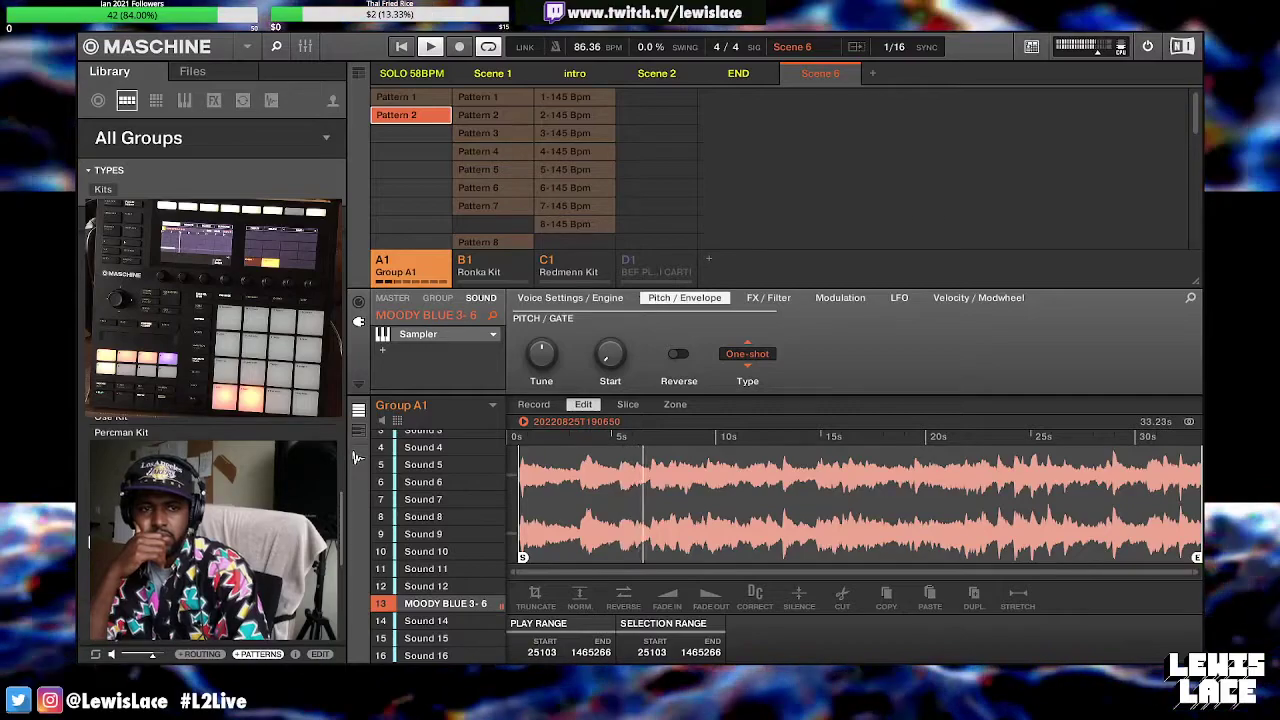
# Switch to Chrome, pause the Deleted Scenes from the Original Halloween video and close its tab
pyautogui.press('super+Tab')
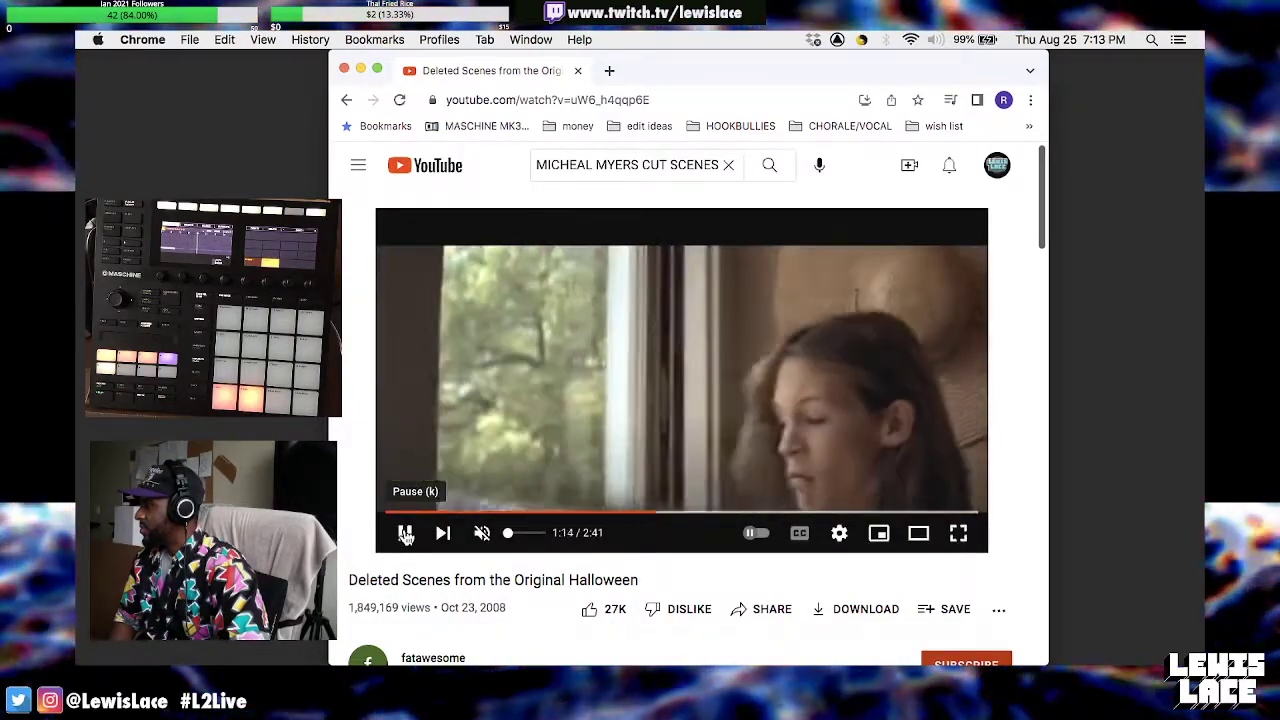
pyautogui.click(405, 533)
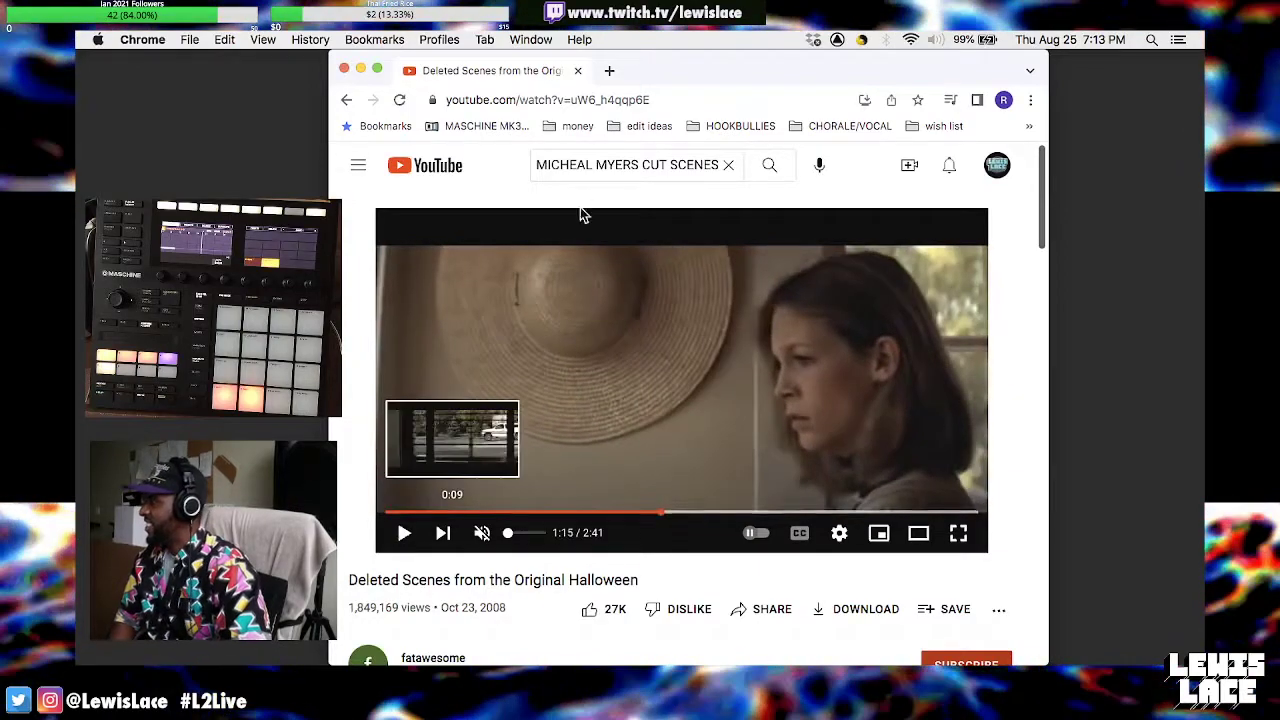
pyautogui.click(576, 72)
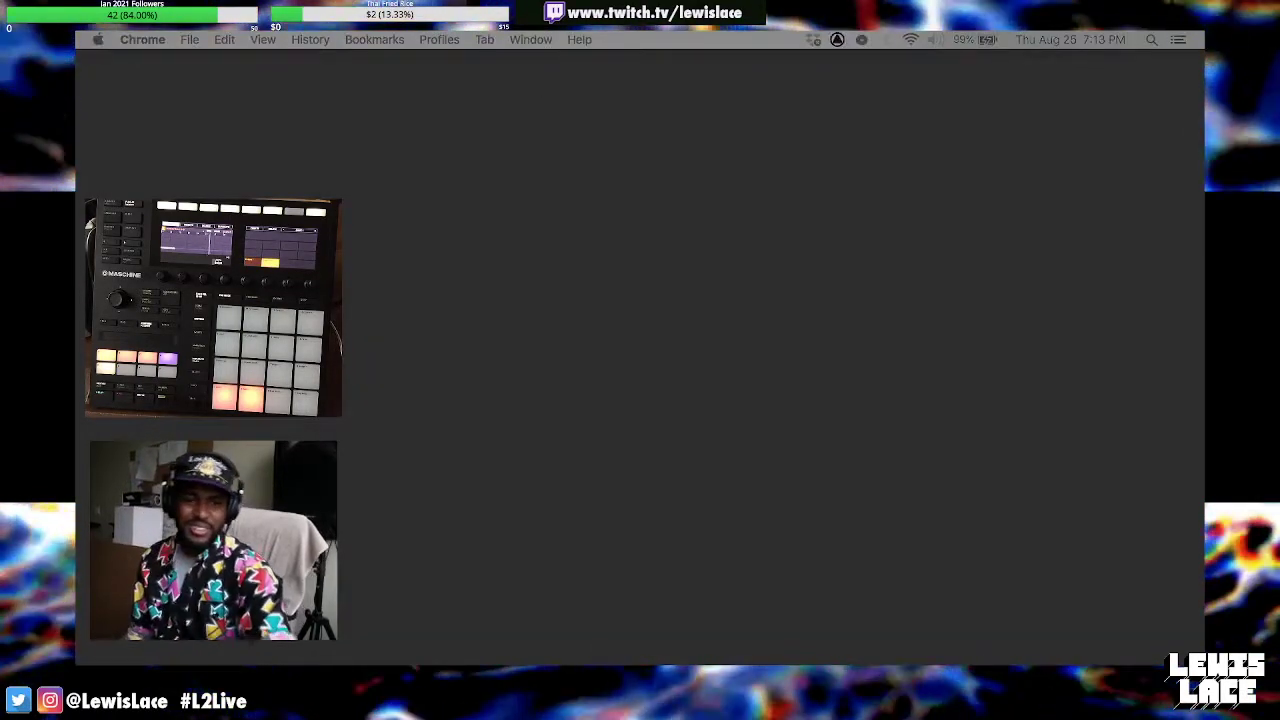